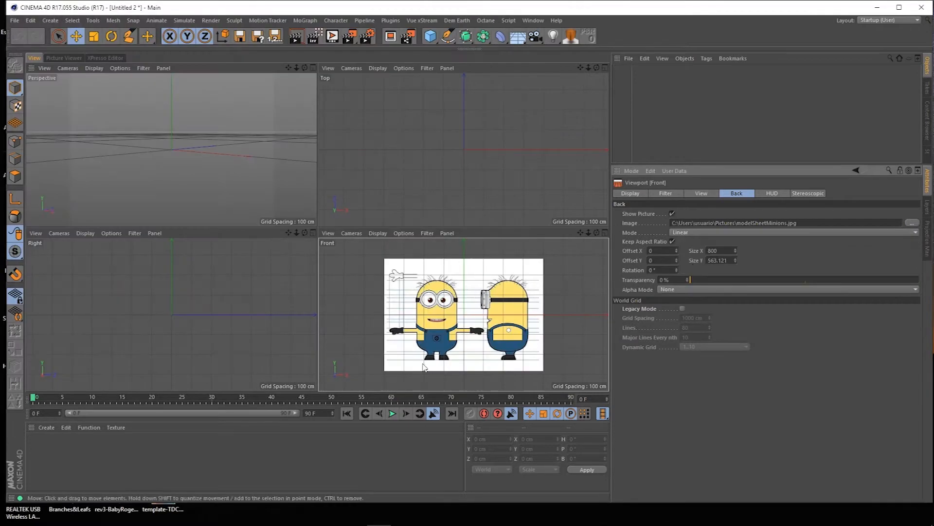
# Set the horizontal size of the Front view's background image to 1024.
pyautogui.moveTo(736, 250); pyautogui.dragTo(736, 217)
pyautogui.moveTo(724, 250); pyautogui.dragTo(652, 229)
pyautogui.write('1024')
pyautogui.press('Return')
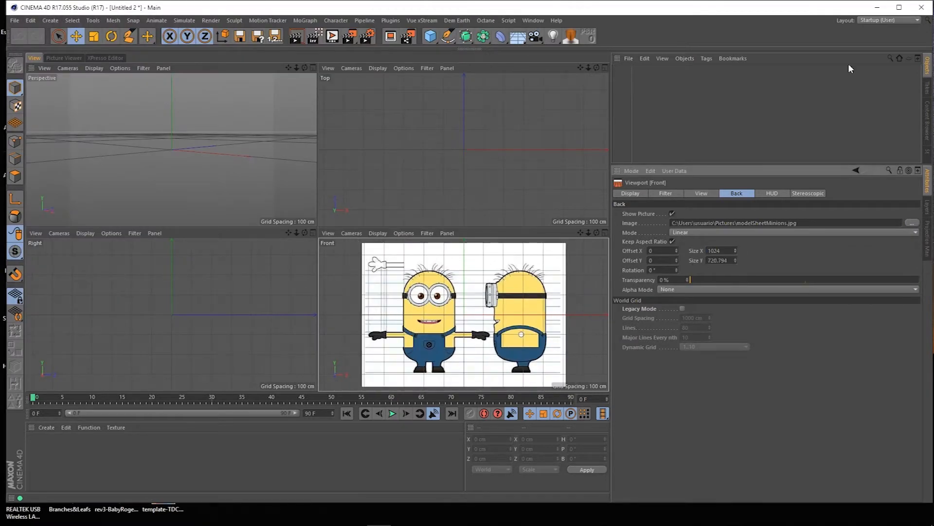
# Load modelSheetMinions.jpg as the Right view's background image and set its horizontal size to 1024.
pyautogui.click(214, 253)
pyautogui.click(911, 223)
pyautogui.click(409, 99)
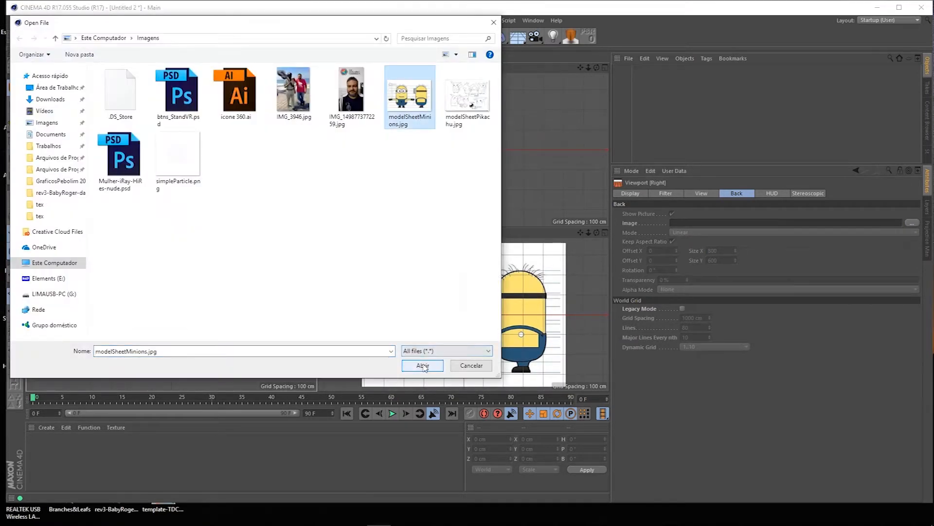
pyautogui.click(423, 365)
pyautogui.moveTo(720, 253); pyautogui.dragTo(559, 186)
pyautogui.write('1024')
pyautogui.press('Return')
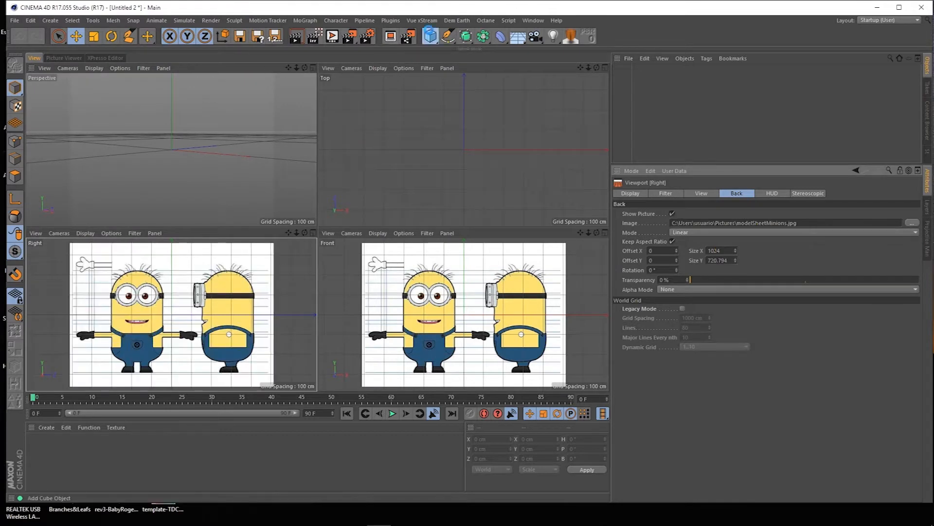
# Add a cube, move it about 213 cm along X, and set the Front background image's X offset to 169.
pyautogui.click(431, 35)
pyautogui.moveTo(506, 333); pyautogui.dragTo(548, 333)
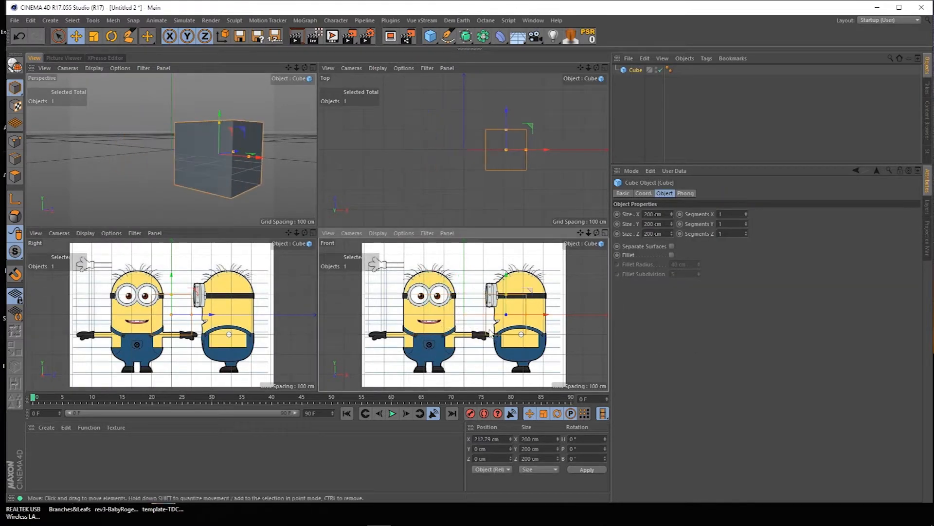
pyautogui.click(404, 233)
pyautogui.click(413, 396)
pyautogui.moveTo(676, 250); pyautogui.dragTo(715, 250)
# Reset the cube's X position to 0 and refine the Front background image's offset to X 172 and Y 5.
pyautogui.click(632, 73)
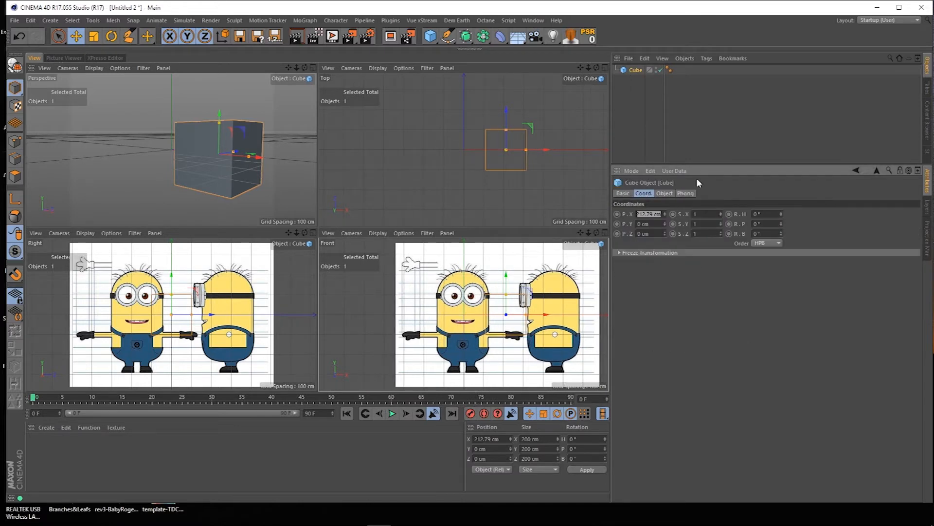
pyautogui.click(252, 311)
pyautogui.hotkey('shift', 'v')
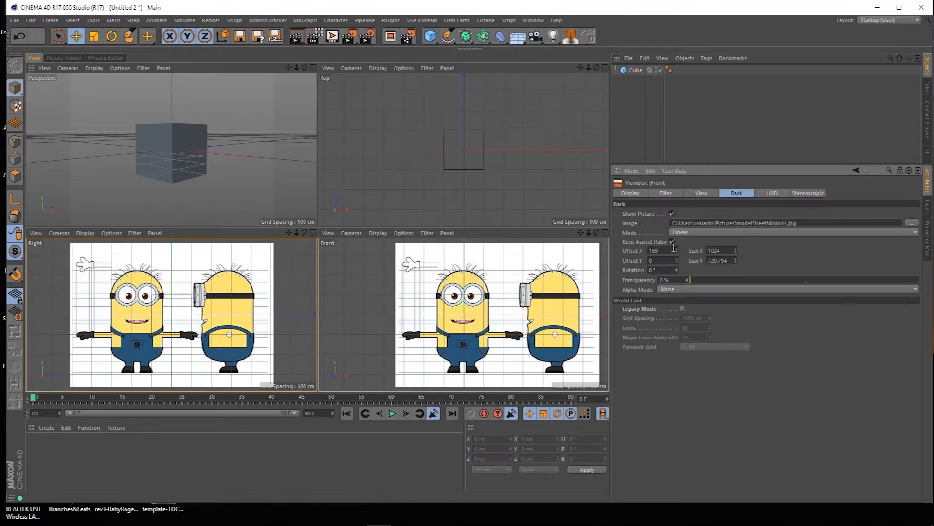
pyautogui.moveTo(676, 250); pyautogui.dragTo(676, 244)
pyautogui.hotkey('ctrl', 'z')
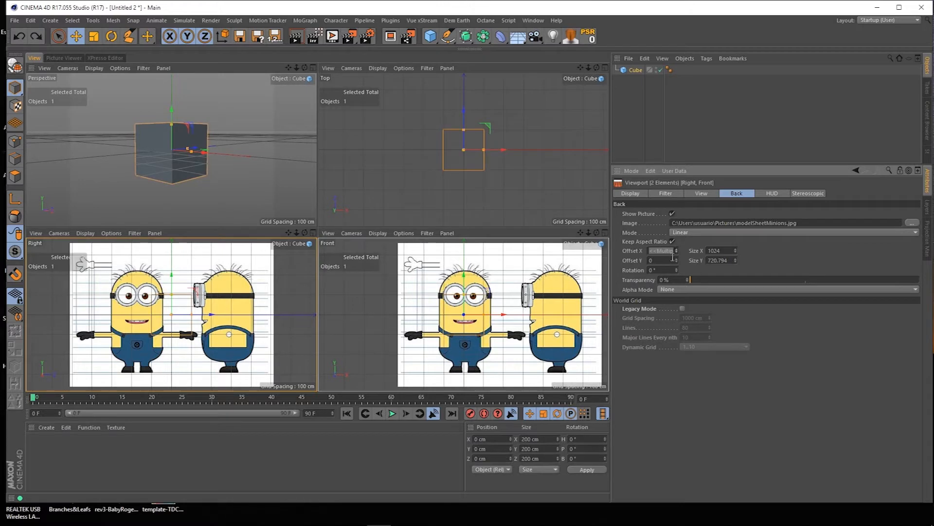
pyautogui.click(586, 287)
pyautogui.moveTo(677, 252); pyautogui.dragTo(677, 258)
# Offset the Right view's background image to X -285 and Y 5 so the side-view minion is centred on the cube.
pyautogui.click(168, 302)
pyautogui.click(108, 234)
pyautogui.click(145, 417)
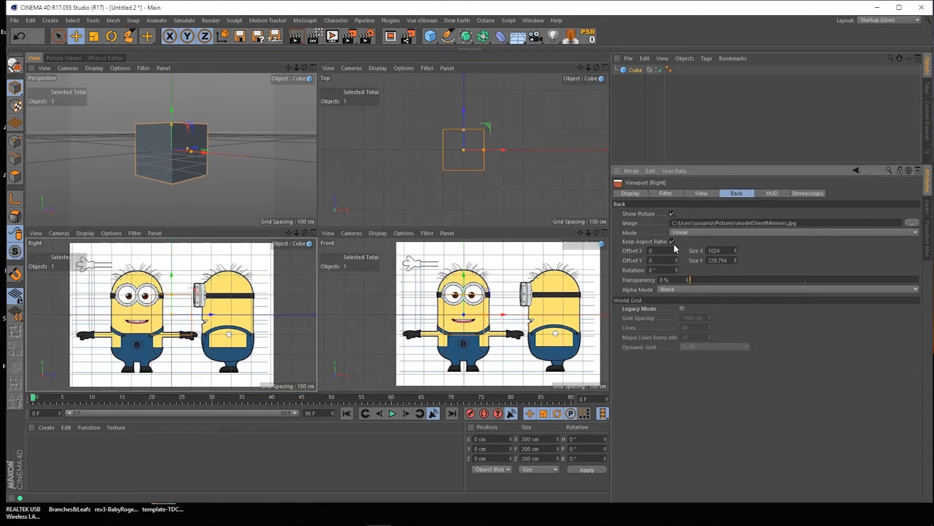
pyautogui.moveTo(677, 250); pyautogui.dragTo(749, 245)
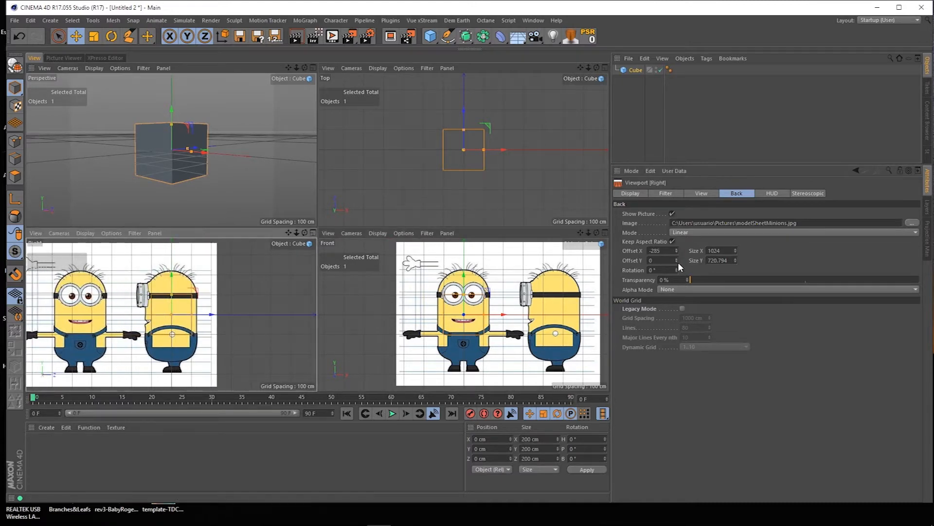
# Set the display mode of the Right and Front views to Quick Shading.
pyautogui.click(92, 233)
pyautogui.click(102, 267)
pyautogui.click(385, 233)
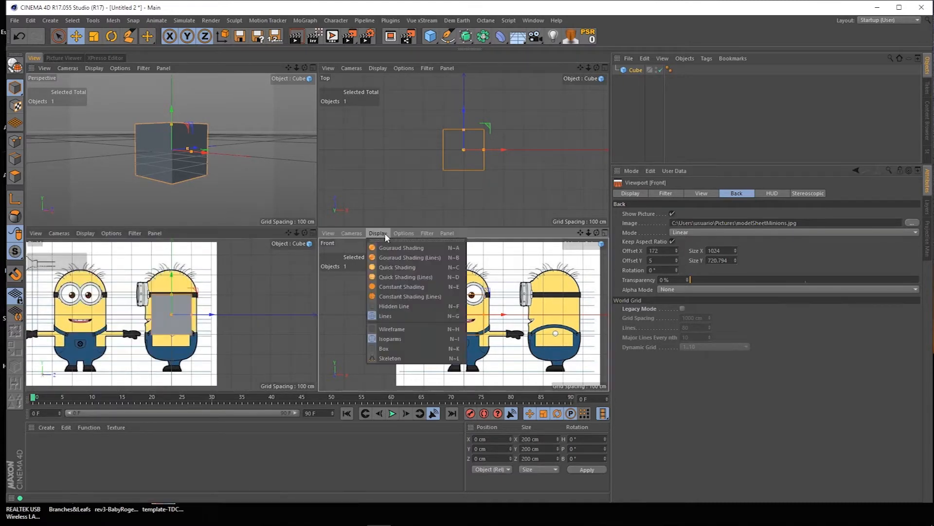
pyautogui.click(397, 267)
# Resize the cube over the minion's body to about 259 × 450 × 267 cm and give it 3 segments in Y.
pyautogui.moveTo(484, 315); pyautogui.dragTo(464, 269)
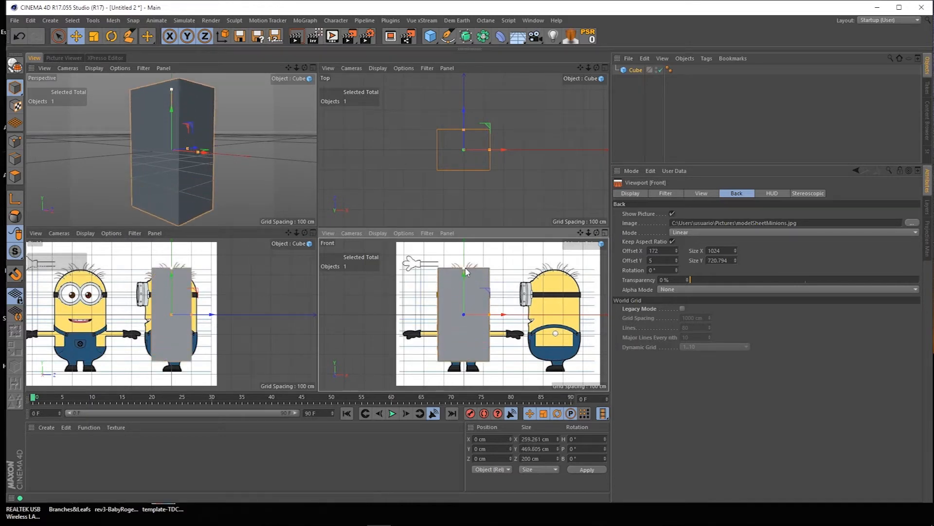
pyautogui.moveTo(191, 314); pyautogui.dragTo(198, 315)
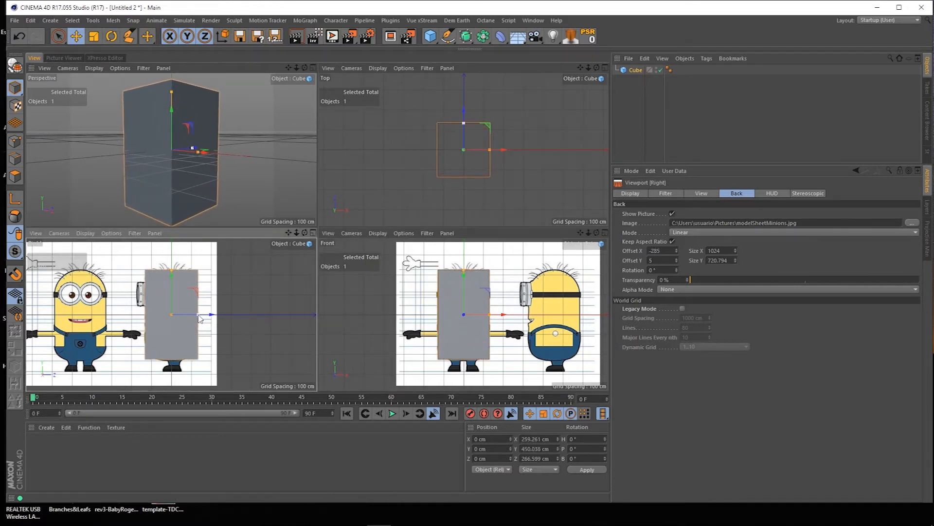
pyautogui.click(635, 71)
pyautogui.click(378, 233)
pyautogui.click(379, 278)
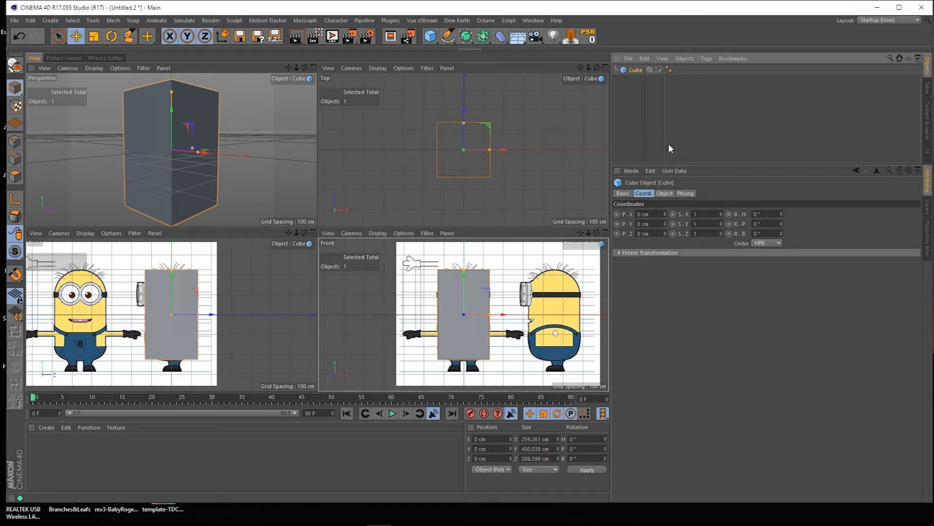
pyautogui.click(665, 193)
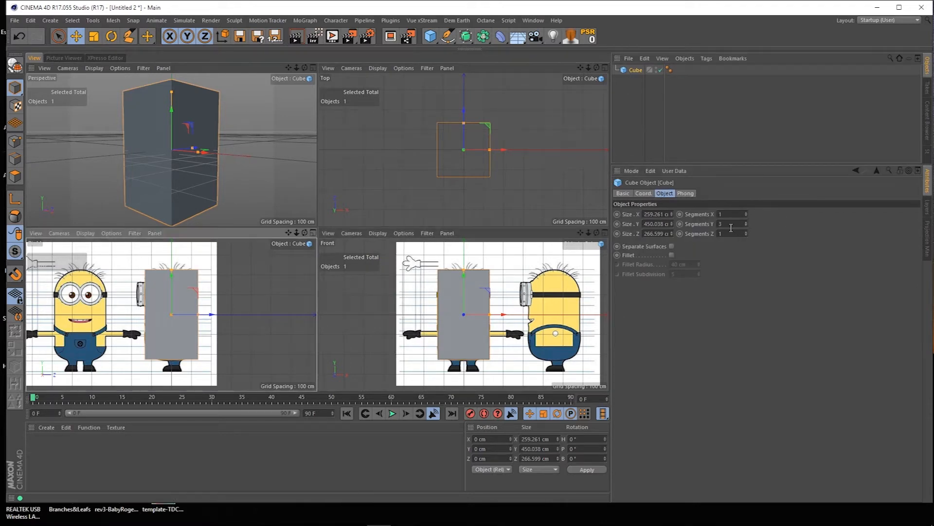
# Display the Right view in Quick Shading (Lines) and the Front view in Constant Shading (Lines).
pyautogui.click(85, 233)
pyautogui.click(103, 278)
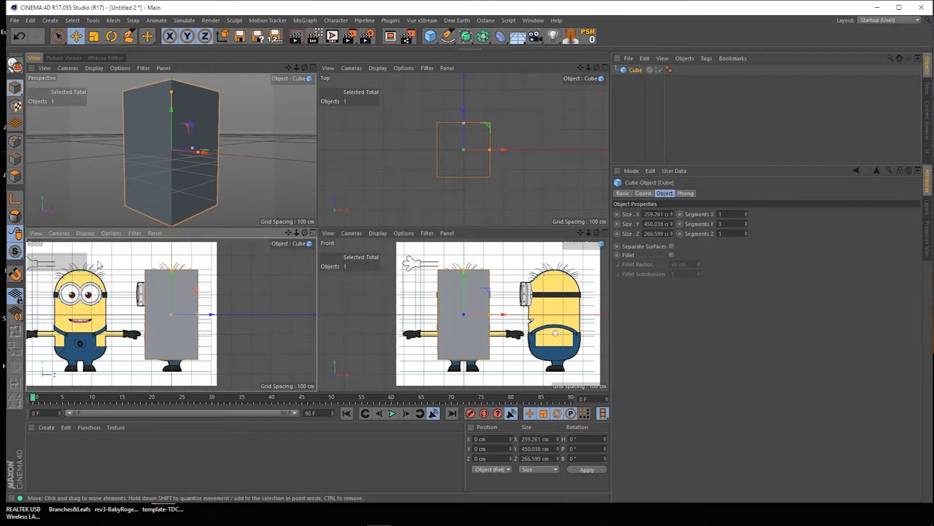
pyautogui.click(378, 233)
pyautogui.click(384, 296)
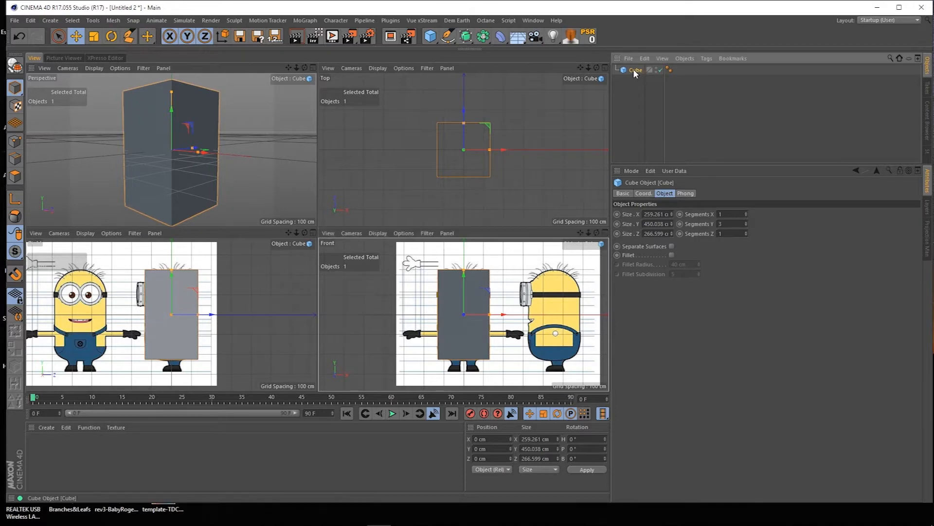
# Make the cube editable and nest it in a Subdivision Surface.
pyautogui.press('c')
pyautogui.keyDown('alt'); pyautogui.click(466, 36); pyautogui.keyUp('alt')
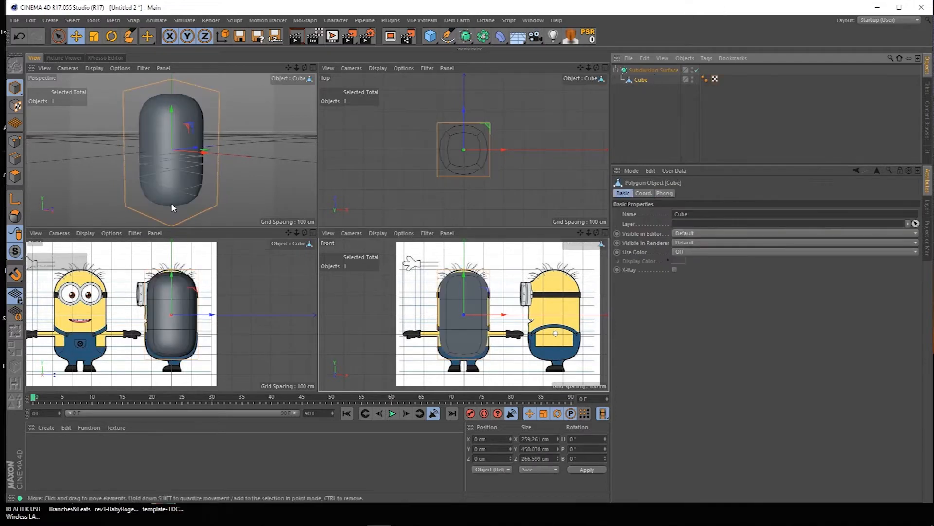
# Loop-select the cube's middle polygon band, stretch it vertically to about 282 cm and move it down about 7 cm.
pyautogui.click(15, 176)
pyautogui.click(15, 331)
pyautogui.click(156, 314)
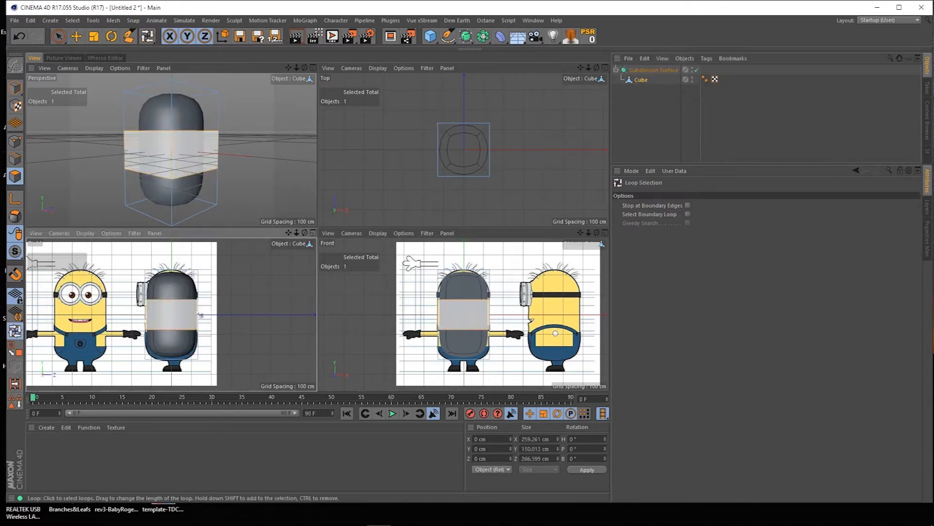
pyautogui.click(94, 37)
pyautogui.moveTo(171, 287); pyautogui.dragTo(170, 272)
pyautogui.press('space')
pyautogui.moveTo(466, 274); pyautogui.dragTo(466, 276)
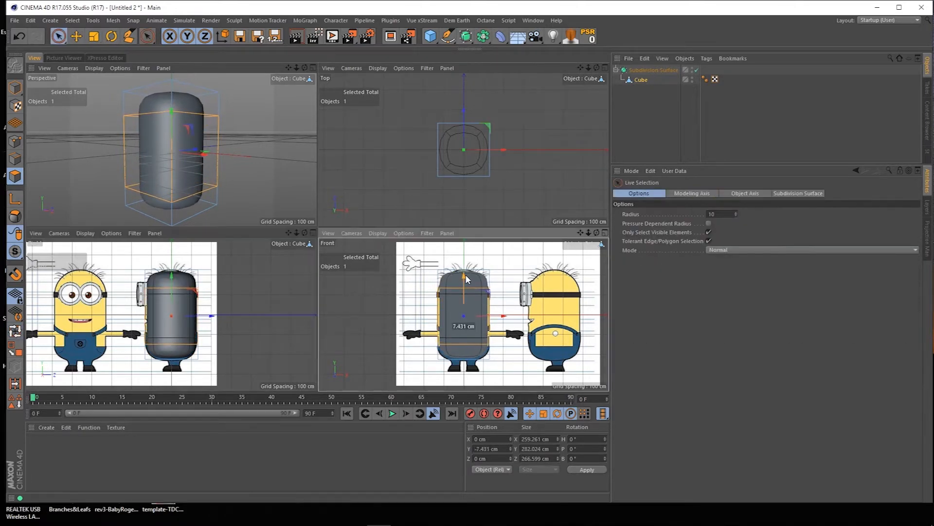
# Select the cube's top polygon and scale it down uniformly to round off the head.
pyautogui.moveTo(304, 68); pyautogui.dragTo(307, 100)
pyautogui.moveTo(289, 68); pyautogui.dragTo(286, 111)
pyautogui.click(59, 36)
pyautogui.click(169, 128)
pyautogui.click(94, 37)
pyautogui.moveTo(101, 110); pyautogui.dragTo(59, 105)
# Loop-select the cube's upper horizontal edges and raise them to about Y 158 cm.
pyautogui.click(14, 159)
pyautogui.press('u')
pyautogui.press('l')
pyautogui.click(174, 288)
pyautogui.press('e')
pyautogui.moveTo(176, 257); pyautogui.dragTo(175, 252)
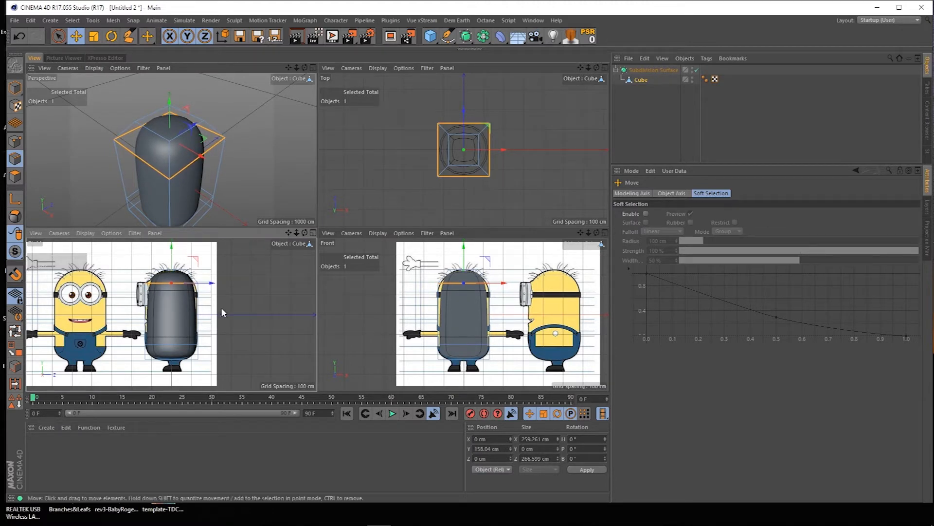
# Cut a horizontal loop just below the upper edge loop with the Knife in Plane mode, X-Z plane, without restricting to the selection.
pyautogui.press('k')
pyautogui.click(653, 206)
pyautogui.click(660, 239)
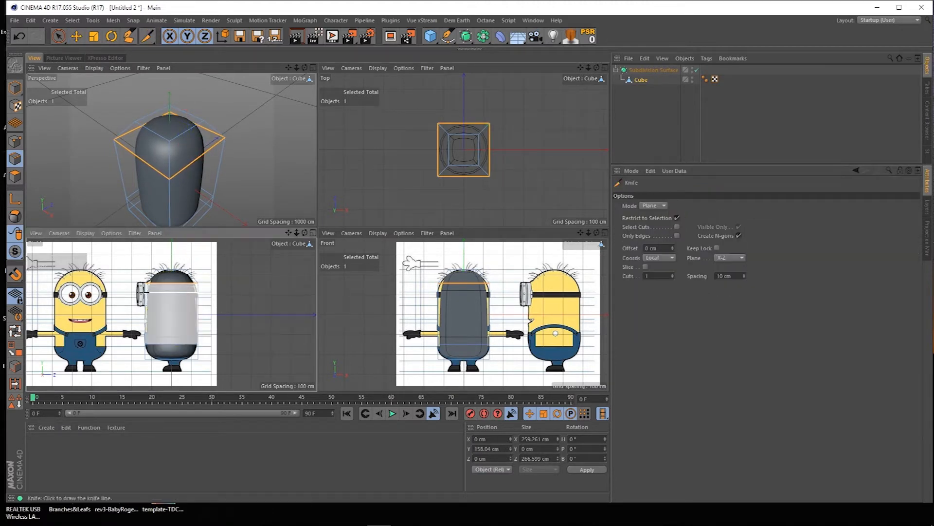
pyautogui.click(677, 218)
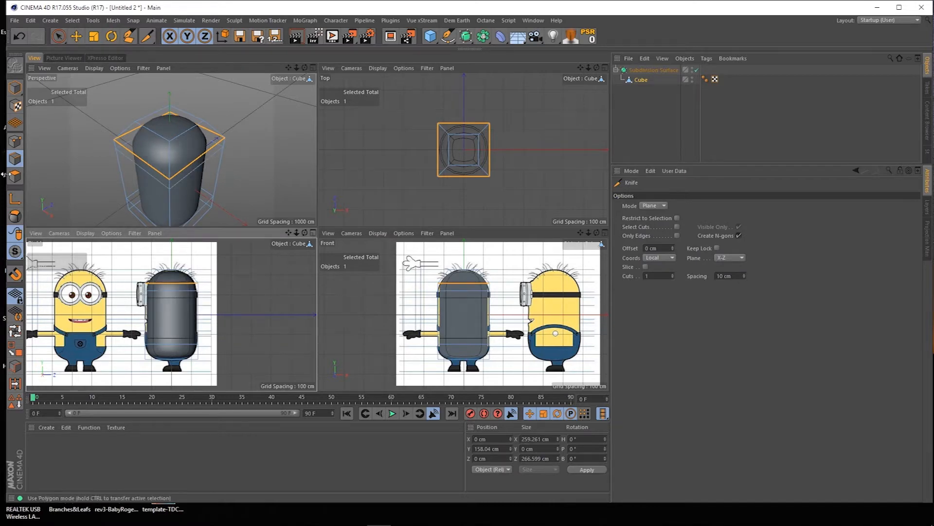
# Scale the whole cube to about 280 cm in X and 274 cm in Z, and shift it to about Z -2.4 cm.
pyautogui.press('t')
pyautogui.click(15, 87)
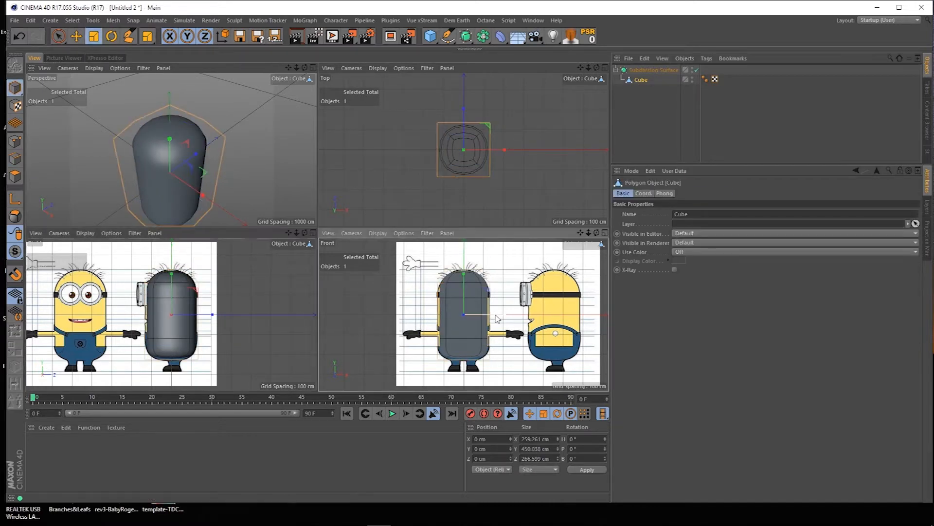
pyautogui.moveTo(499, 319); pyautogui.dragTo(504, 319)
pyautogui.click(76, 36)
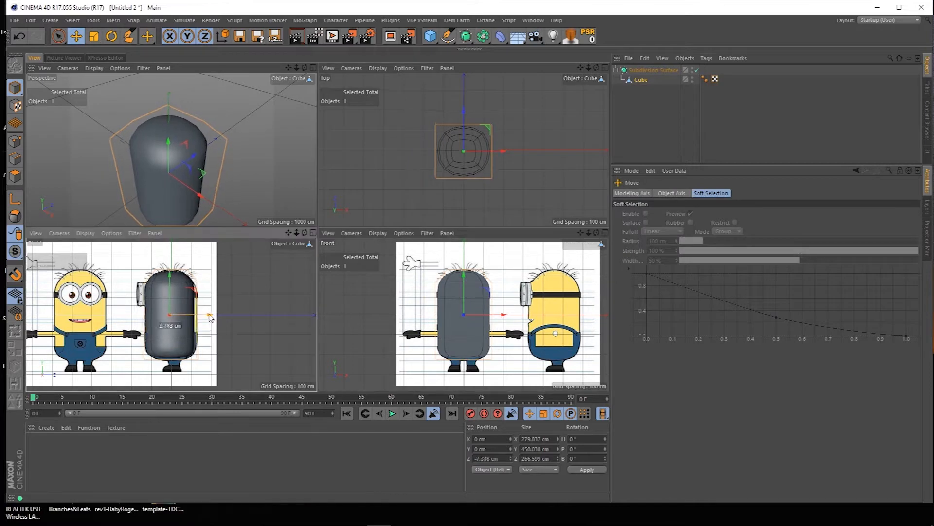
pyautogui.click(93, 36)
pyautogui.moveTo(209, 320); pyautogui.dragTo(207, 320)
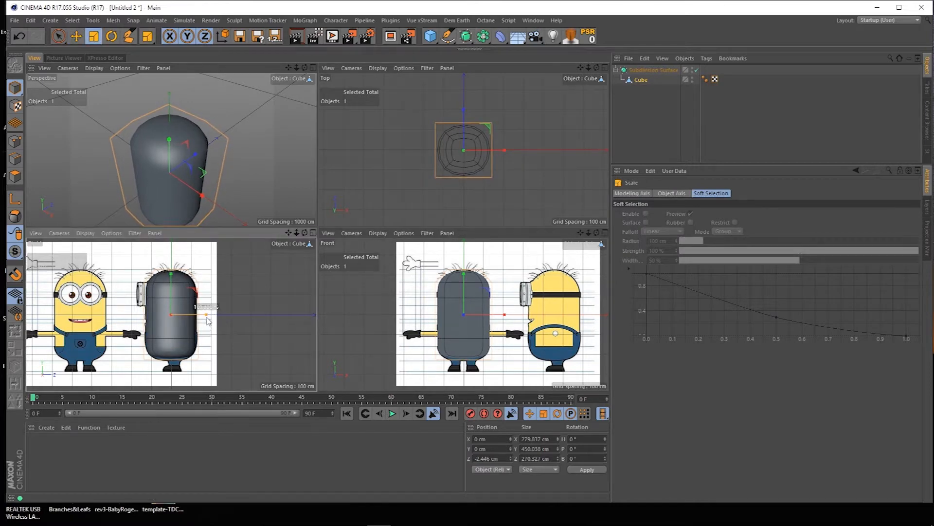
# Check the body against the reference drawings with the Subdivision Surface's X-Ray enabled, and switch X-Ray off again.
pyautogui.click(652, 70)
pyautogui.click(623, 194)
pyautogui.click(674, 279)
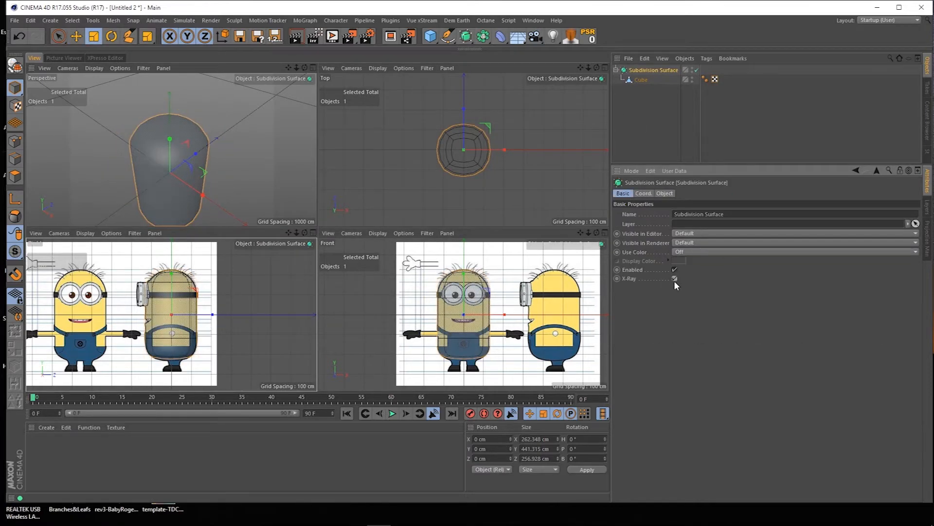
pyautogui.click(639, 80)
pyautogui.click(640, 70)
pyautogui.click(675, 279)
# Cut the cube mesh vertically through its centre in the Front view with the plane Knife set to Y-Z.
pyautogui.click(639, 80)
pyautogui.press('k')
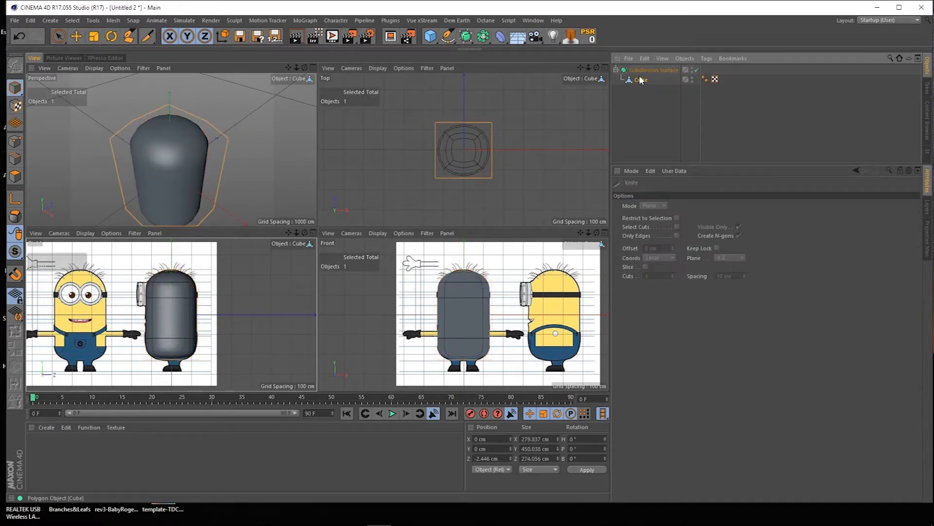
pyautogui.click(641, 80)
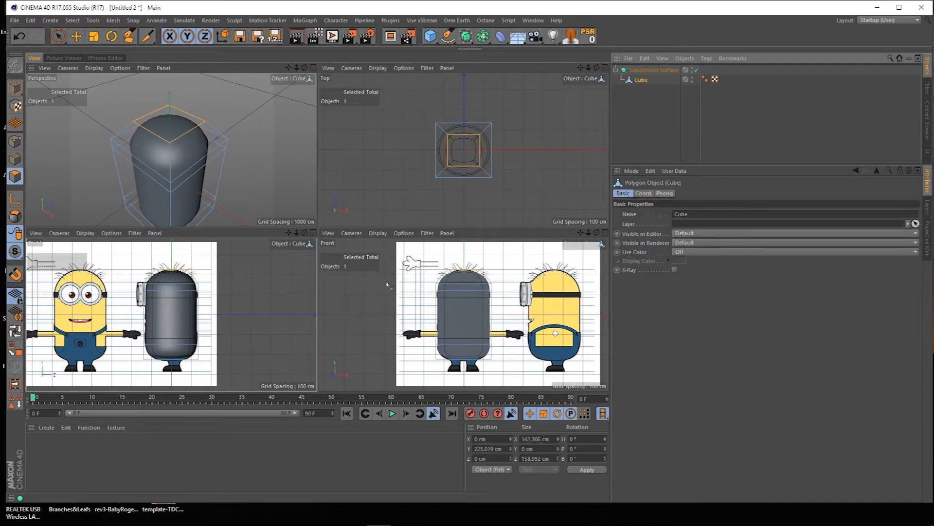
pyautogui.scroll(3, 454, 284)
pyautogui.press('k')
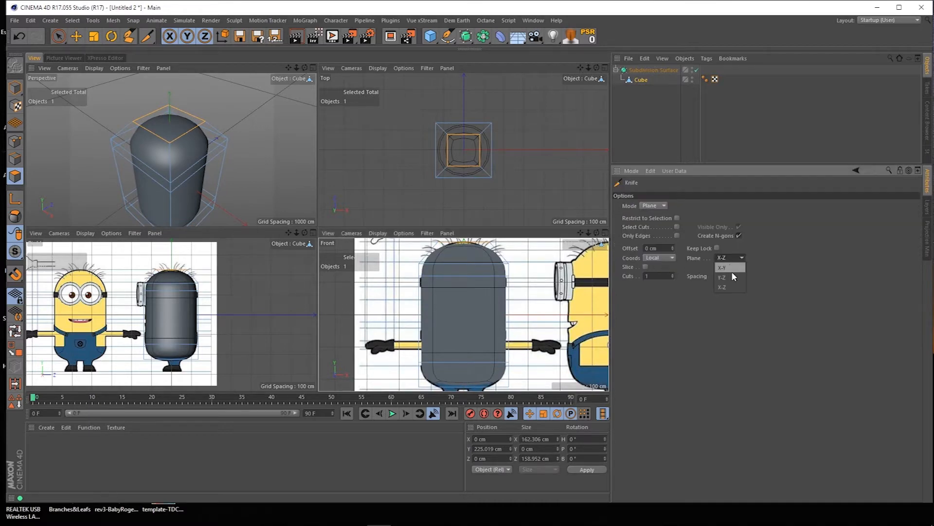
pyautogui.click(463, 303)
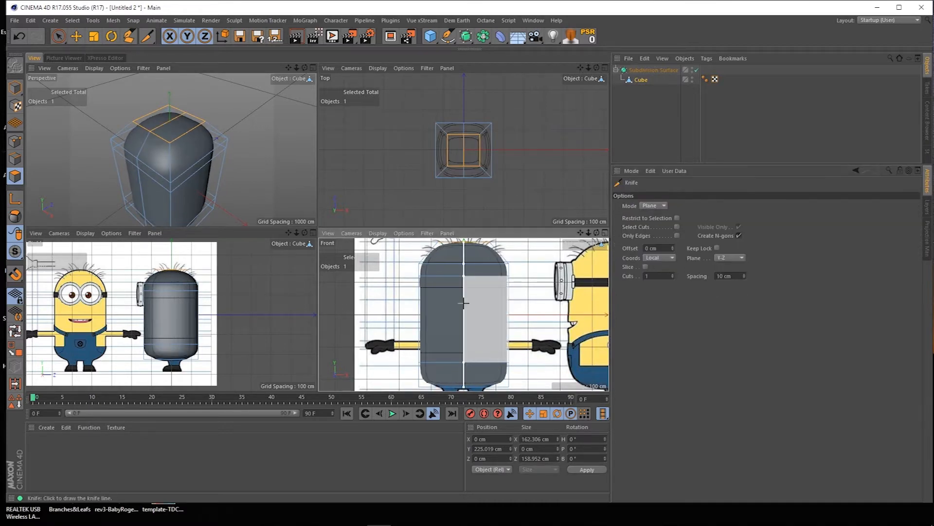
# Delete all polygons of the mesh's negative-X half, including hidden ones, and nest the cube in a Symmetry object inside the Subdivision Surface.
pyautogui.moveTo(58, 36); pyautogui.dragTo(100, 68)
pyautogui.scroll(-3, 428, 276)
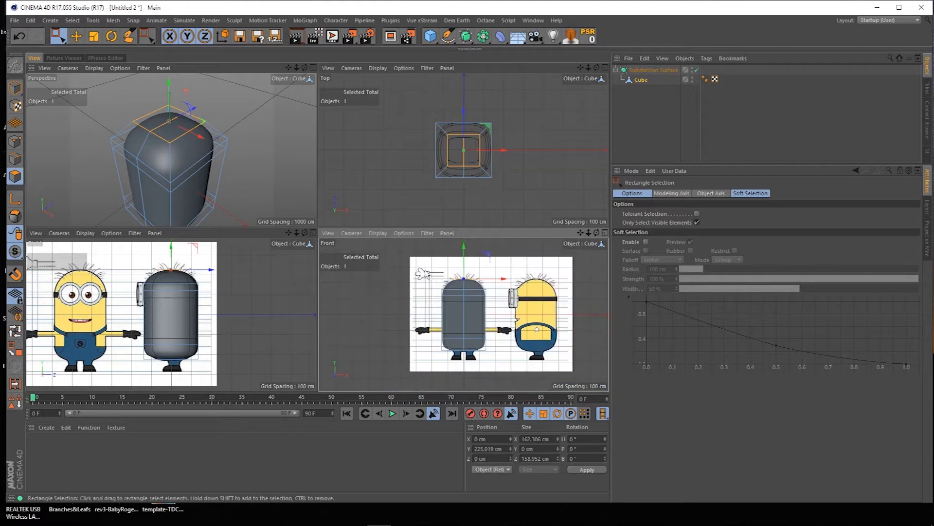
pyautogui.click(697, 213)
pyautogui.click(697, 223)
pyautogui.moveTo(465, 246); pyautogui.dragTo(330, 378)
pyautogui.press('Delete')
pyautogui.moveTo(484, 36); pyautogui.dragTo(648, 80)
pyautogui.moveTo(642, 89); pyautogui.dragTo(652, 79)
# In the Front view, pull the body's bottom outer corner points inward and lower the point row above them to about Y -169 cm.
pyautogui.click(605, 233)
pyautogui.moveTo(588, 67); pyautogui.dragTo(628, 67)
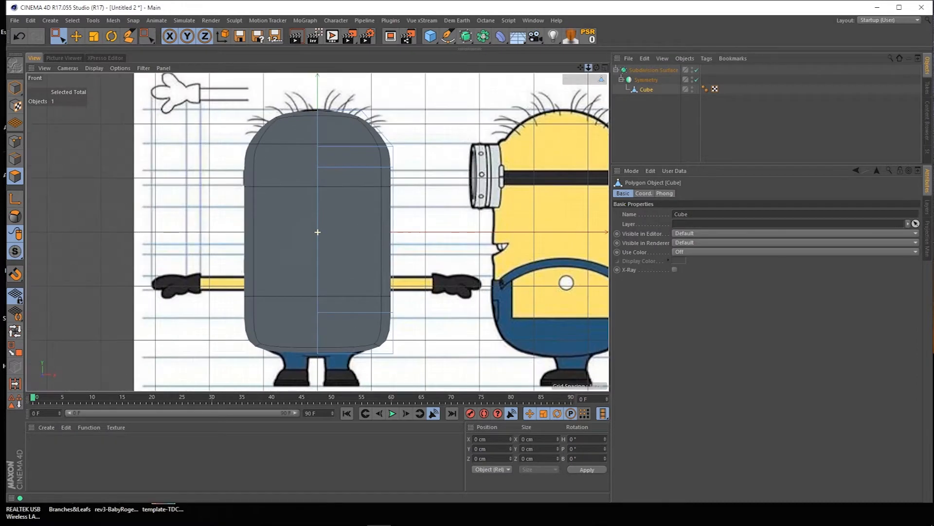
pyautogui.moveTo(395, 356); pyautogui.dragTo(389, 362)
pyautogui.moveTo(478, 357); pyautogui.dragTo(463, 356)
pyautogui.moveTo(283, 292); pyautogui.dragTo(408, 329)
pyautogui.moveTo(351, 228); pyautogui.dragTo(351, 235)
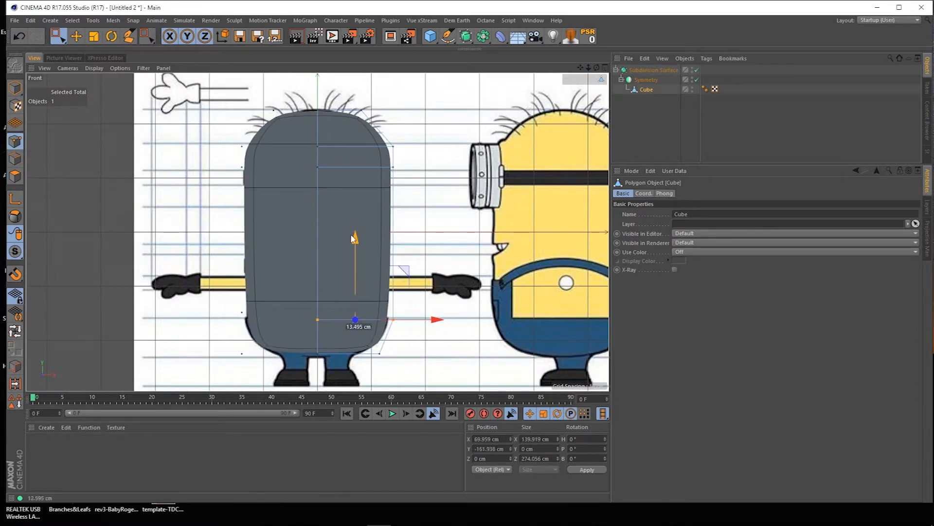
# Cut another horizontal loop just above the lowered point row with the plane Knife set to X-Z.
pyautogui.press('k')
pyautogui.press('k')
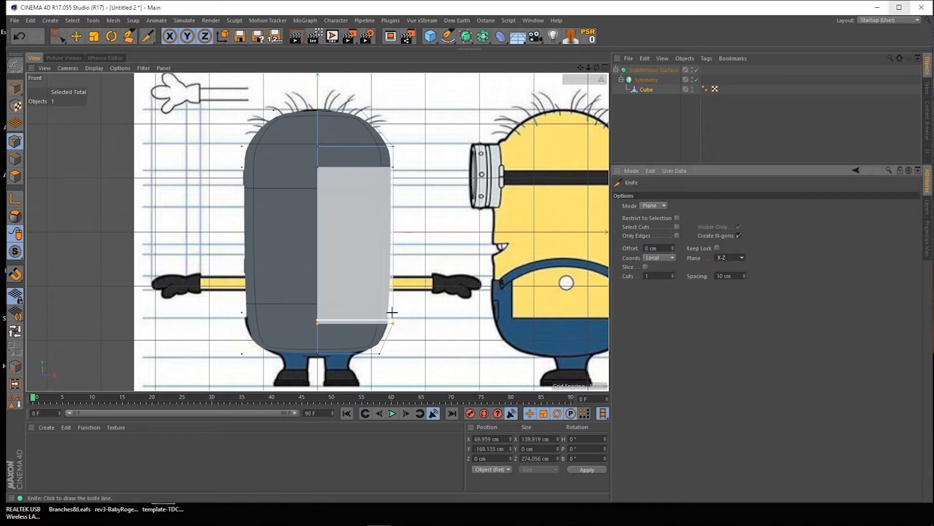
pyautogui.moveTo(389, 314); pyautogui.dragTo(389, 314)
pyautogui.press('space')
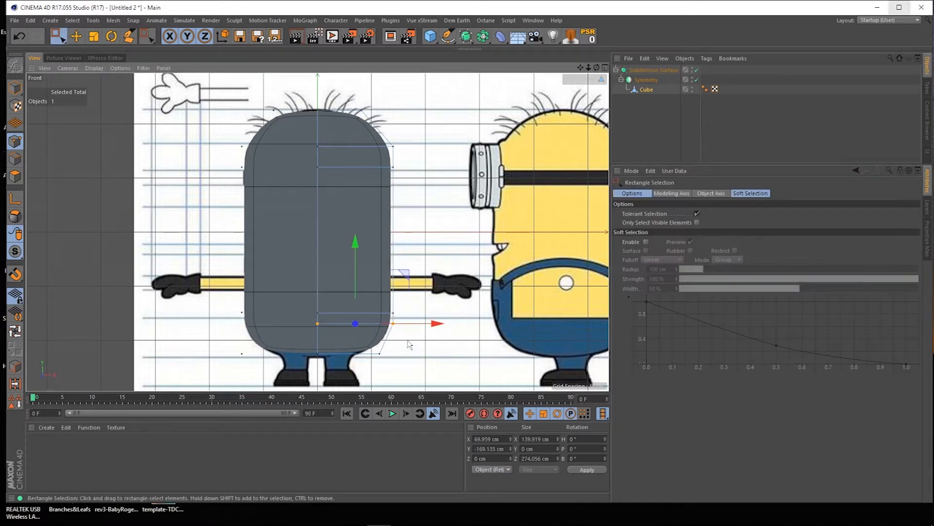
# In the Front view, pull the body's bottom and top outer corner points slightly inward to follow the reference outline.
pyautogui.moveTo(410, 345); pyautogui.dragTo(367, 366)
pyautogui.moveTo(459, 356); pyautogui.dragTo(453, 358)
pyautogui.moveTo(346, 91); pyautogui.dragTo(393, 123)
pyautogui.moveTo(447, 115)
pyautogui.mouseDown()
pyautogui.moveTo(429, 116)
pyautogui.moveTo(442, 120)
pyautogui.mouseUp()
pyautogui.moveTo(363, 94); pyautogui.dragTo(387, 122)
pyautogui.moveTo(442, 111); pyautogui.dragTo(438, 112)
pyautogui.moveTo(344, 273); pyautogui.dragTo(344, 276)
pyautogui.press('F5')
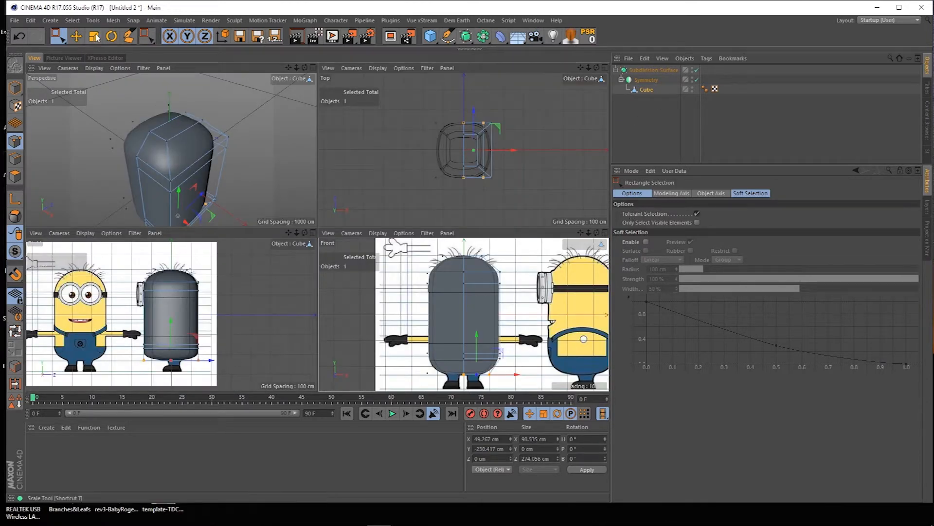
# Create a material with the yellow sampled from the reference minion (H 49.778°, S 53.571%, V 98.824%) and apply it to the Cube.
pyautogui.press('t')
pyautogui.click(229, 348)
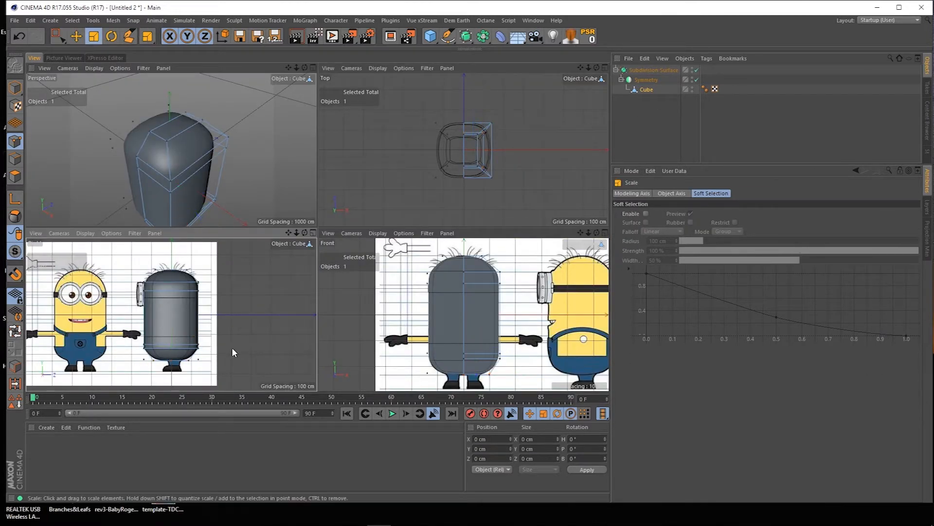
pyautogui.doubleClick(38, 451)
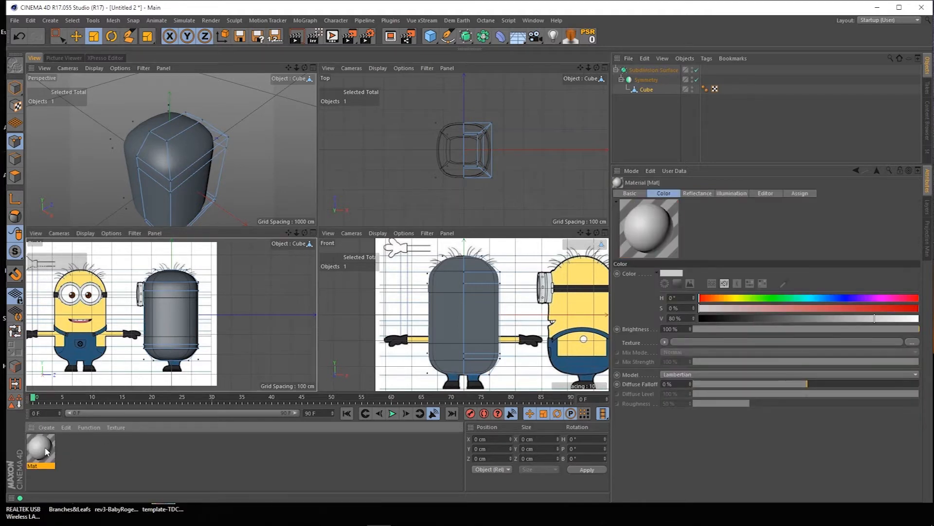
pyautogui.doubleClick(41, 448)
pyautogui.click(273, 98)
pyautogui.click(91, 308)
pyautogui.click(257, 136)
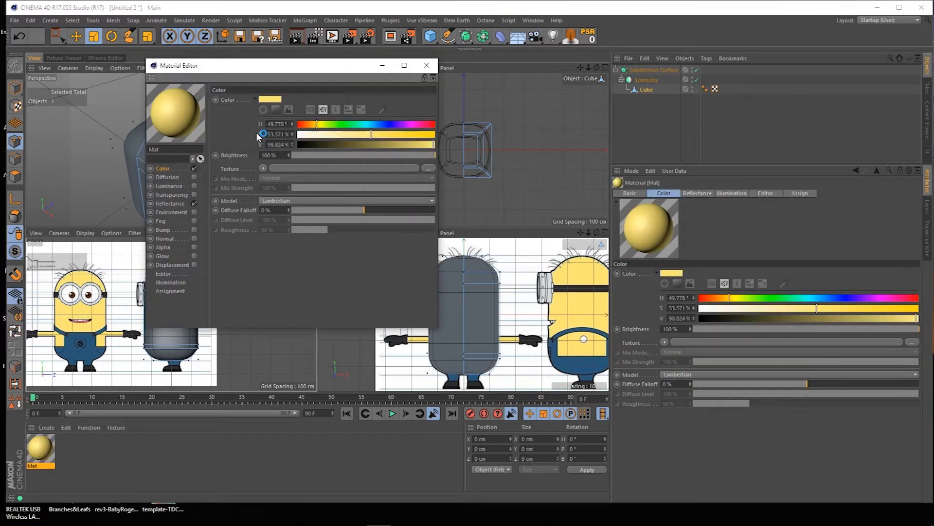
pyautogui.click(426, 66)
pyautogui.moveTo(41, 448); pyautogui.dragTo(647, 90)
pyautogui.click(247, 471)
pyautogui.moveTo(304, 67)
pyautogui.mouseDown()
pyautogui.moveTo(263, 59)
pyautogui.moveTo(304, 69)
pyautogui.mouseUp()
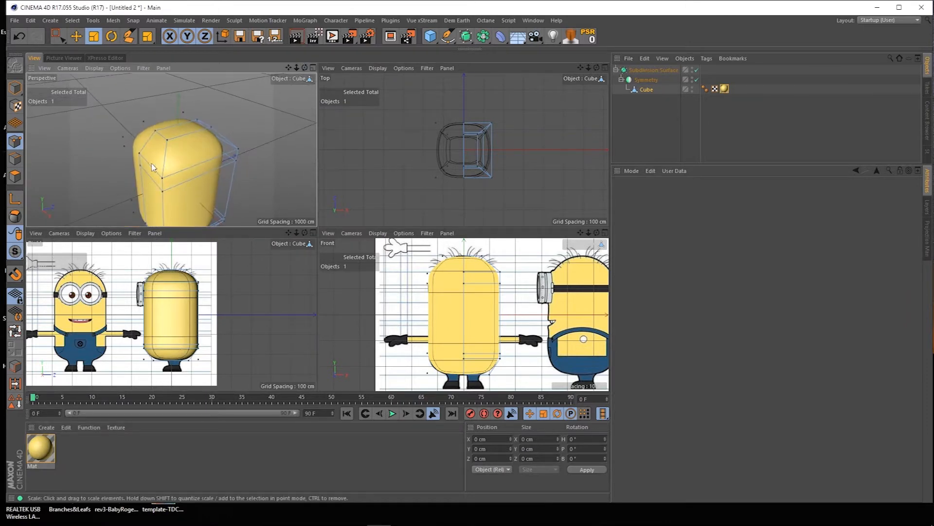
pyautogui.press('9')
pyautogui.click(238, 149)
pyautogui.press('t')
pyautogui.moveTo(237, 147); pyautogui.dragTo(224, 157)
pyautogui.hotkey('ctrl', 'z')
# Select the body's upper shoulder points across its full depth in the Right view and scale them down to about 91%.
pyautogui.moveTo(305, 67); pyautogui.dragTo(290, 47)
pyautogui.click(122, 266)
pyautogui.moveTo(57, 36); pyautogui.dragTo(97, 50)
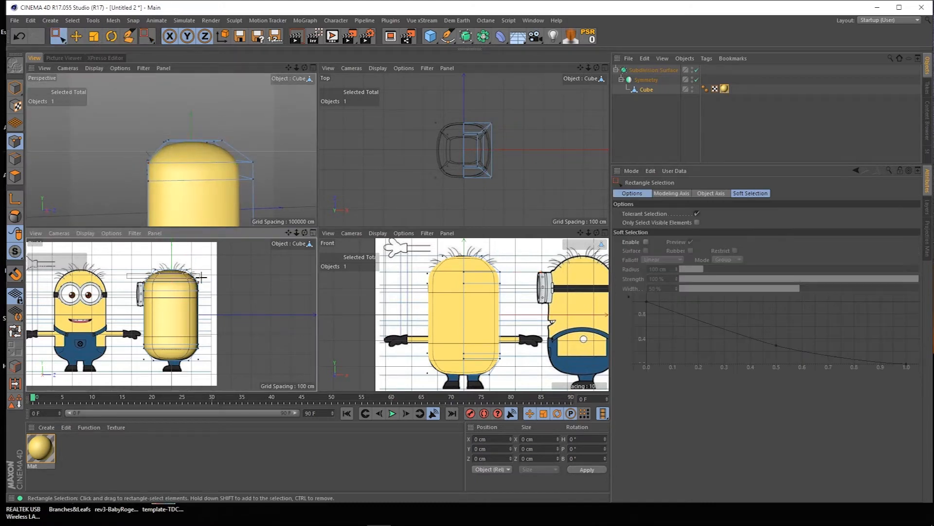
pyautogui.keyDown('alt'); pyautogui.moveTo(302, 142); pyautogui.dragTo(203, 141); pyautogui.keyUp('alt')
pyautogui.press('t')
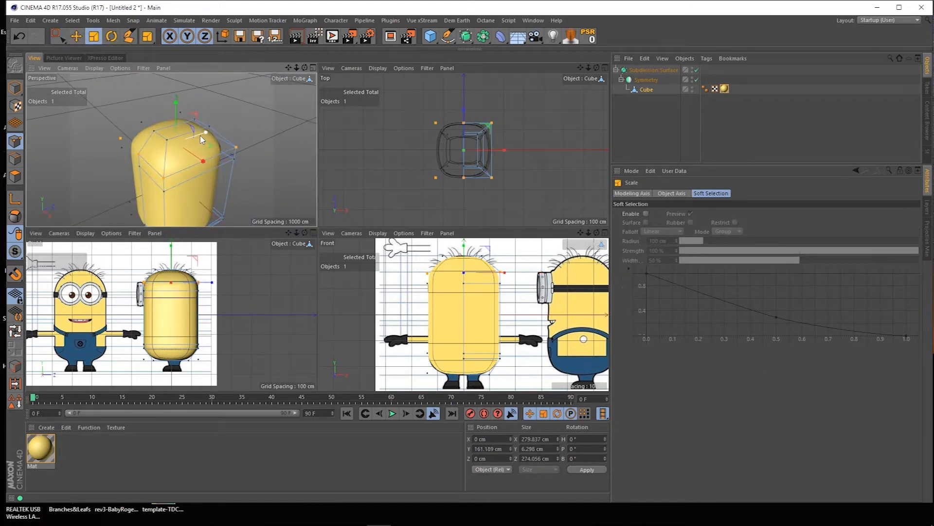
pyautogui.moveTo(304, 68); pyautogui.dragTo(344, 48)
pyautogui.moveTo(174, 152); pyautogui.dragTo(171, 153)
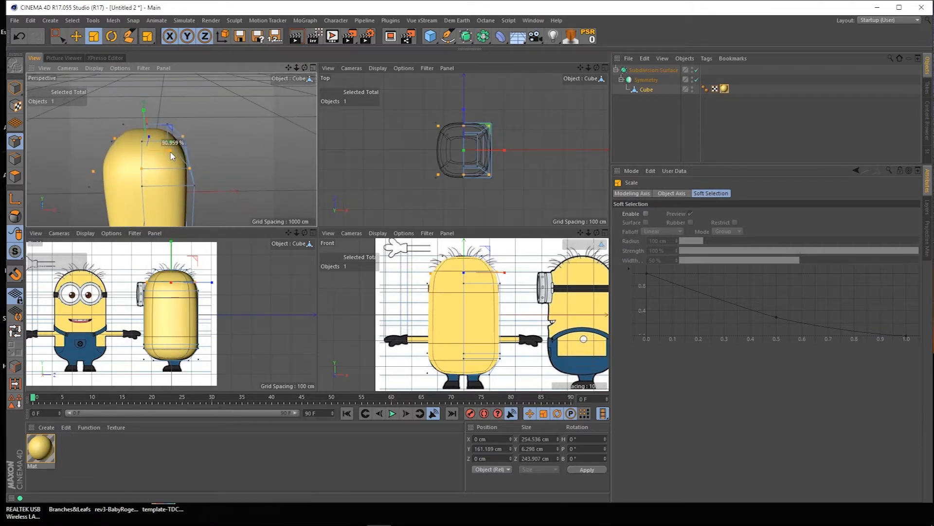
# Select the outer points on the body's crown and scale them inward to round off the top.
pyautogui.click(58, 36)
pyautogui.moveTo(159, 115); pyautogui.dragTo(176, 147)
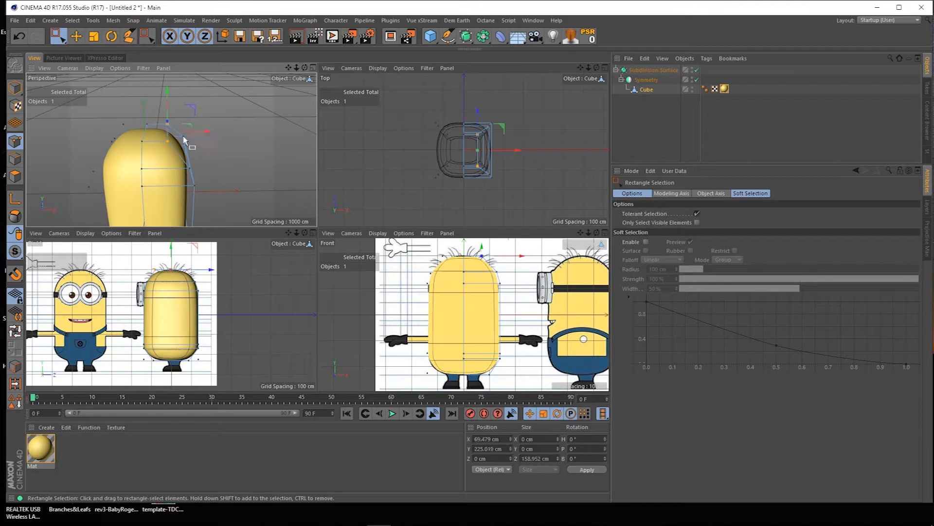
pyautogui.moveTo(307, 70); pyautogui.dragTo(218, 130)
pyautogui.press('t')
pyautogui.moveTo(305, 67); pyautogui.dragTo(287, 31)
pyautogui.moveTo(305, 68); pyautogui.dragTo(277, 69)
# Cut the mesh vertically through its centre in the Right view with the plane Knife set to X-Y.
pyautogui.hotkey('ctrl', 'a')
pyautogui.rightClick(239, 152)
pyautogui.click(273, 395)
pyautogui.click(267, 175)
pyautogui.moveTo(304, 68); pyautogui.dragTo(298, 62)
pyautogui.press('k')
pyautogui.click(729, 259)
pyautogui.click(725, 251)
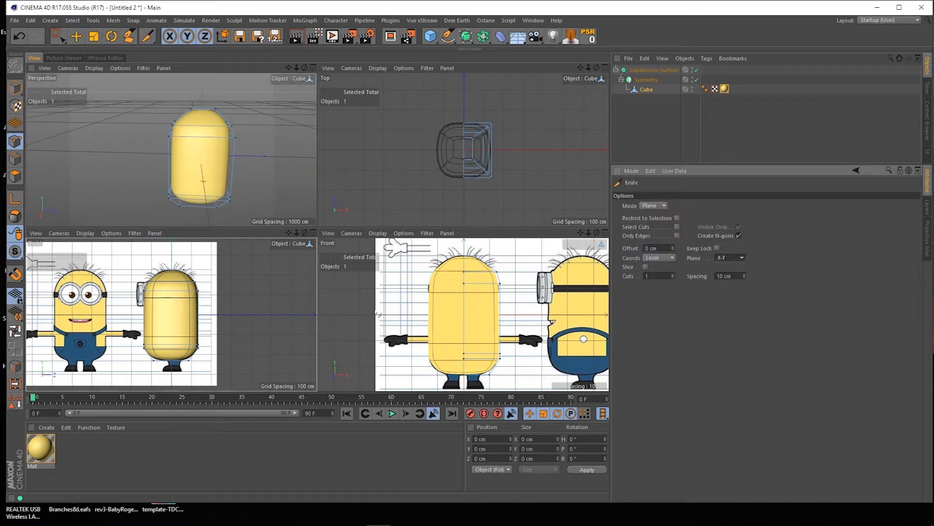
pyautogui.click(171, 279)
# Select the body's front and back points, set the modeling axis X to -100%, and scale them slightly inward along X.
pyautogui.press('space')
pyautogui.moveTo(305, 68); pyautogui.dragTo(320, 71)
pyautogui.moveTo(133, 257); pyautogui.dragTo(161, 377)
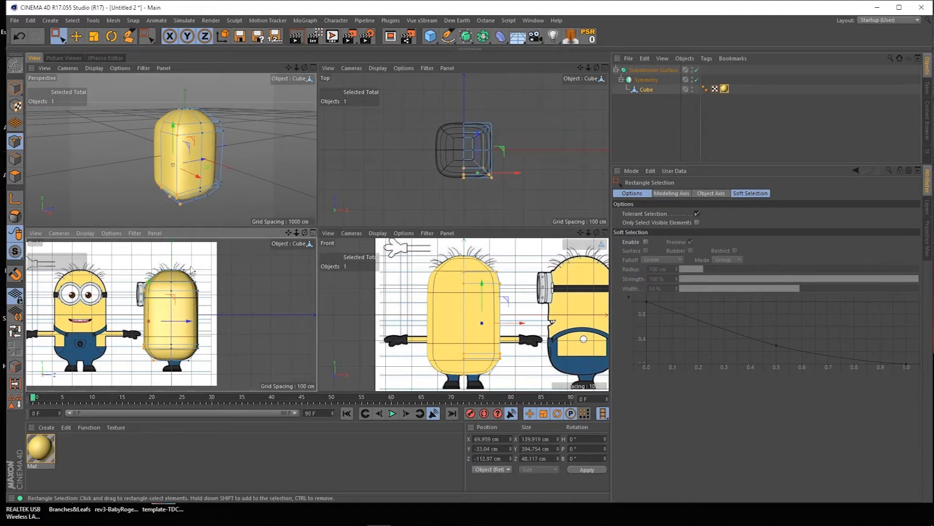
pyautogui.press('t')
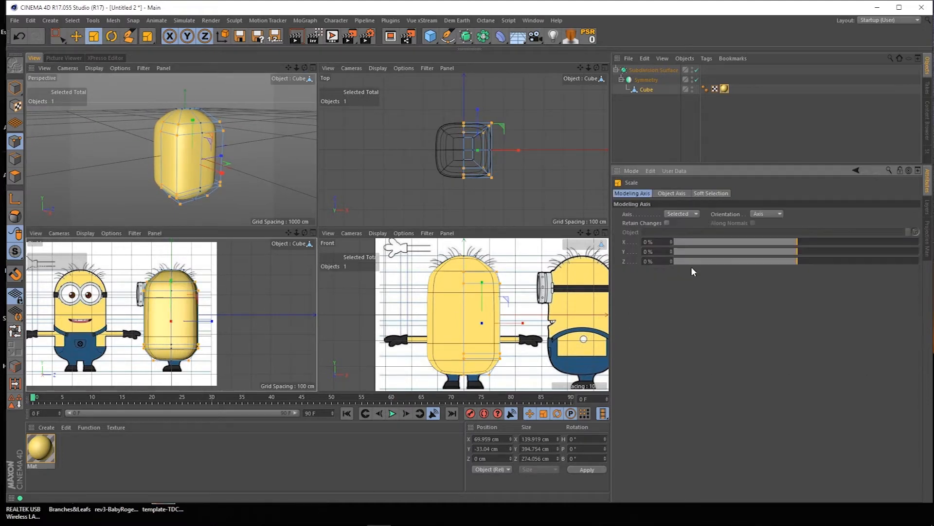
pyautogui.moveTo(689, 262); pyautogui.dragTo(668, 264)
pyautogui.moveTo(506, 326); pyautogui.dragTo(487, 327)
pyautogui.moveTo(305, 68)
pyautogui.mouseDown()
pyautogui.moveTo(331, 98)
pyautogui.moveTo(287, 80)
pyautogui.moveTo(294, 68)
pyautogui.mouseUp()
# Deselect the points on the mirror centre line in the Front view and scale the remaining corner points inward along Z.
pyautogui.keyDown('alt'); pyautogui.moveTo(180, 195); pyautogui.dragTo(223, 189); pyautogui.keyUp('alt')
pyautogui.press('space')
pyautogui.keyDown('ctrl'); pyautogui.moveTo(439, 244); pyautogui.dragTo(469, 384); pyautogui.keyUp('ctrl')
pyautogui.press('space')
pyautogui.moveTo(205, 322); pyautogui.dragTo(193, 320)
pyautogui.moveTo(305, 67)
pyautogui.mouseDown()
pyautogui.moveTo(263, 87)
pyautogui.moveTo(305, 69)
pyautogui.moveTo(273, 83)
pyautogui.moveTo(292, 97)
pyautogui.moveTo(305, 69)
pyautogui.mouseUp()
# Deselect the lower points and scale the upper corner pair along Z to about 173 cm.
pyautogui.click(57, 36)
pyautogui.keyDown('ctrl'); pyautogui.moveTo(130, 328); pyautogui.dragTo(232, 371); pyautogui.keyUp('ctrl')
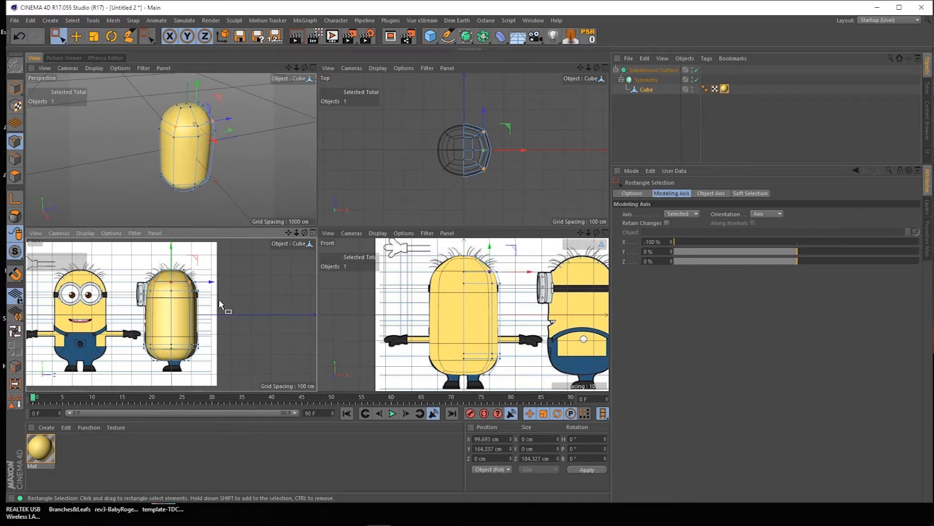
pyautogui.press('space')
pyautogui.moveTo(225, 119); pyautogui.dragTo(215, 120)
pyautogui.press('space')
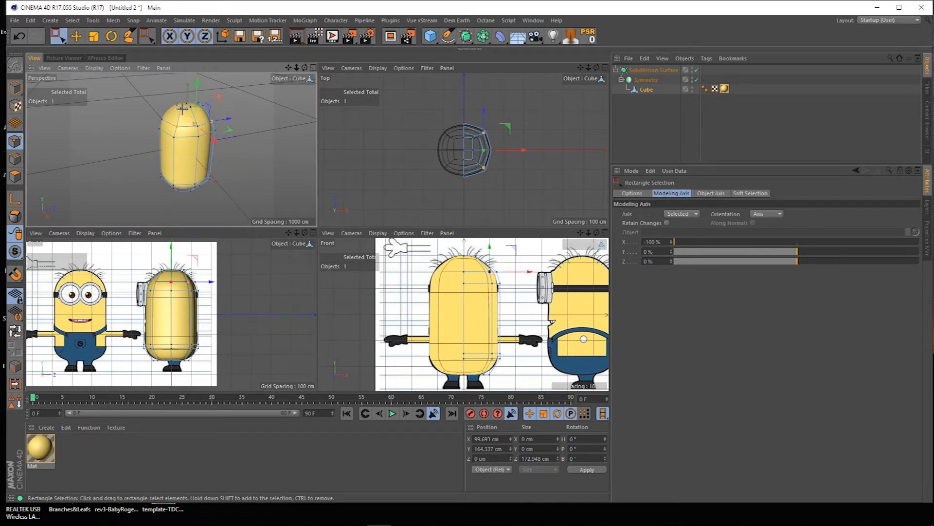
# Select the points at the very top of the body and scale them inward.
pyautogui.moveTo(305, 68); pyautogui.dragTo(321, 80)
pyautogui.moveTo(176, 110); pyautogui.dragTo(197, 99)
pyautogui.press('space')
pyautogui.moveTo(213, 94); pyautogui.dragTo(178, 86)
pyautogui.press('space')
# In the Right view, shift the upper back points outward to about Z 128.5 cm to match the reference outline.
pyautogui.click(313, 234)
pyautogui.moveTo(290, 178); pyautogui.dragTo(293, 179)
pyautogui.moveTo(337, 165); pyautogui.dragTo(384, 191)
pyautogui.moveTo(405, 183); pyautogui.dragTo(409, 182)
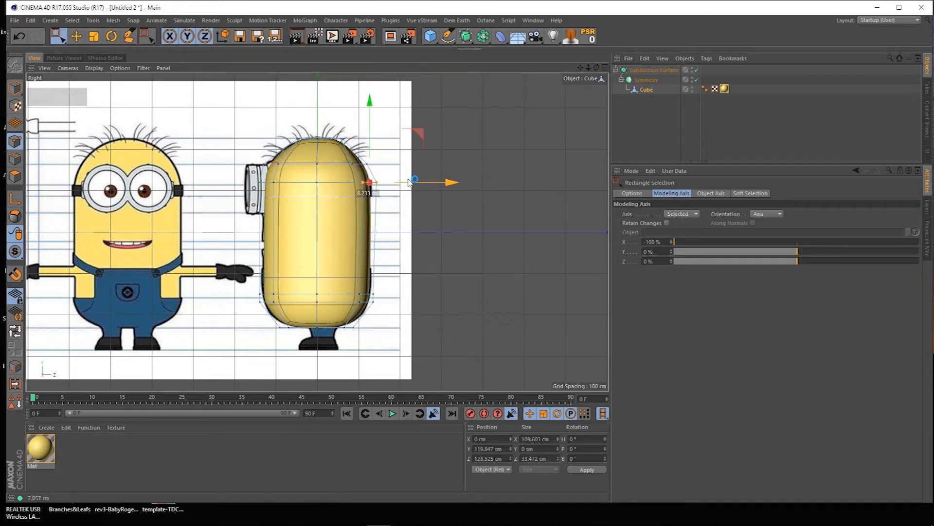
pyautogui.click(605, 68)
# Select the tall side polygons of the body and flatten them by setting their X size to 0 cm.
pyautogui.moveTo(305, 67); pyautogui.dragTo(135, 151)
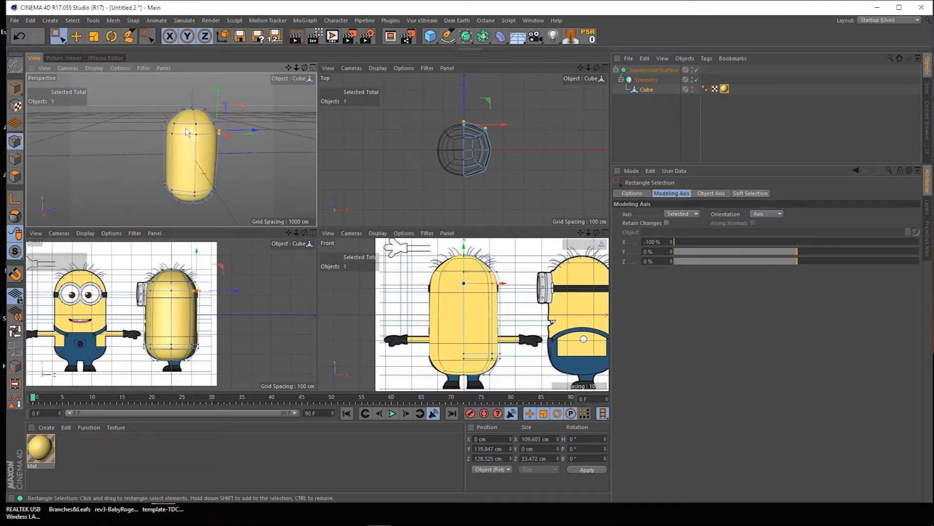
pyautogui.click(15, 176)
pyautogui.press('space')
pyautogui.press('space')
pyautogui.click(195, 149)
pyautogui.keyDown('alt'); pyautogui.moveTo(193, 155); pyautogui.dragTo(145, 126); pyautogui.keyUp('alt')
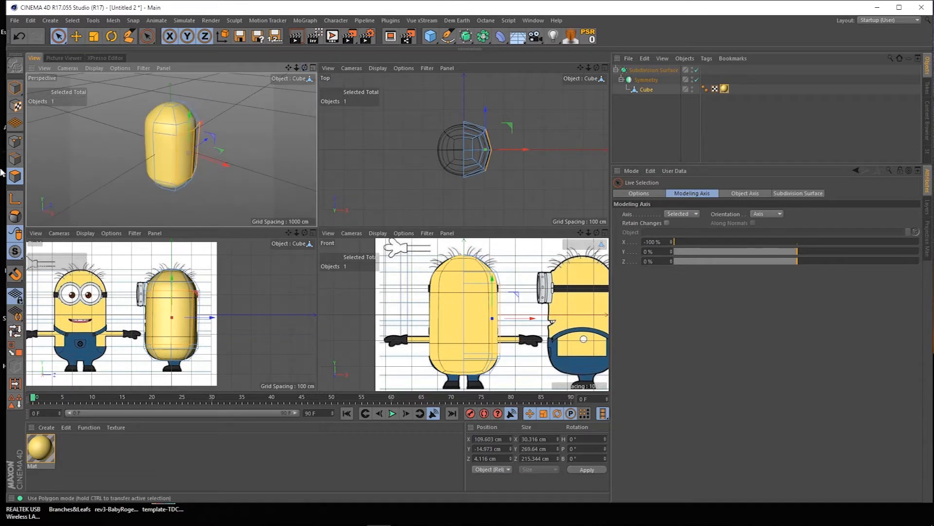
pyautogui.doubleClick(534, 439)
pyautogui.write('0')
pyautogui.press('Return')
# Inset the side polygons with Extrude Inner and scale the inset to about 43.5 cm high and 41.5 cm deep.
pyautogui.click(15, 177)
pyautogui.moveTo(305, 68); pyautogui.dragTo(265, 41)
pyautogui.keyDown('alt'); pyautogui.moveTo(128, 136); pyautogui.dragTo(99, 146); pyautogui.keyUp('alt')
pyautogui.rightClick(257, 133)
pyautogui.click(273, 206)
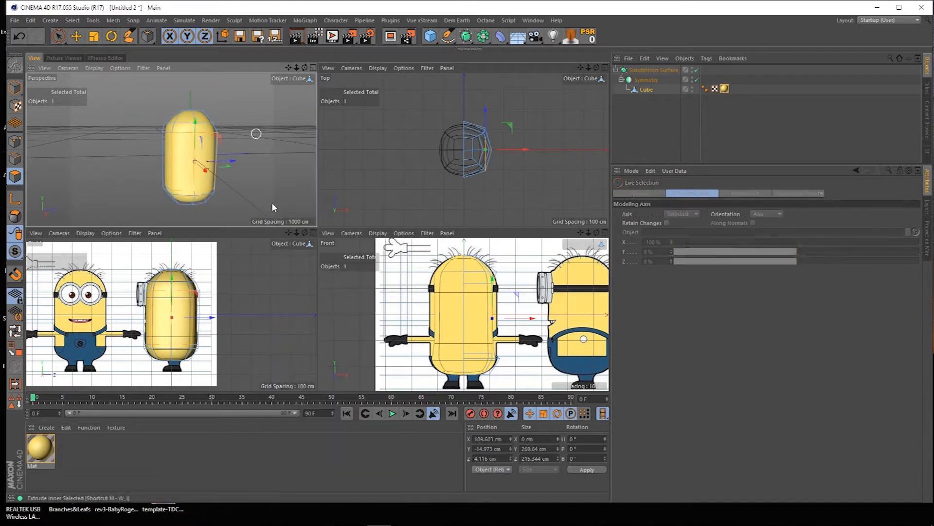
pyautogui.moveTo(273, 206); pyautogui.dragTo(239, 207)
pyautogui.click(94, 37)
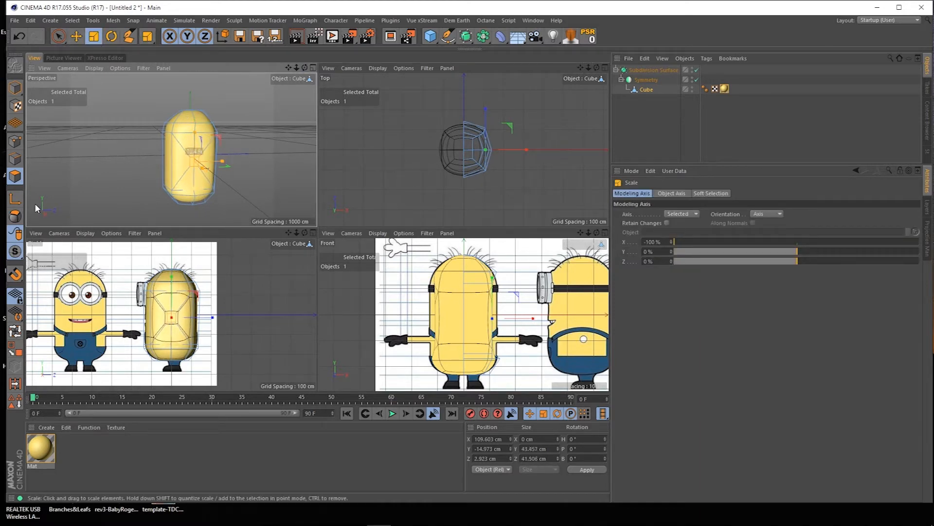
# Make the Subdivision Surface see-through with X-Ray, undo the last change, and reselect the Cube.
pyautogui.click(650, 71)
pyautogui.click(674, 277)
pyautogui.click(313, 233)
pyautogui.press('space')
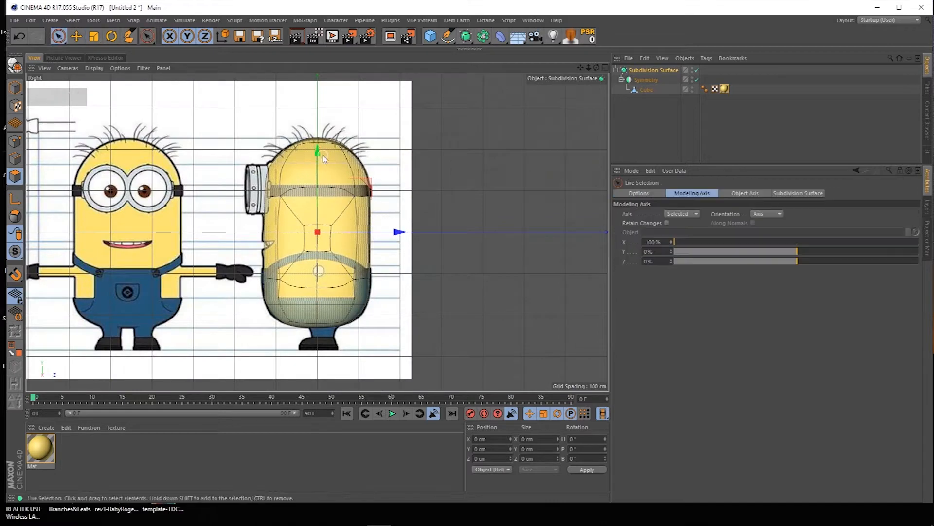
pyautogui.hotkey('ctrl', 'z')
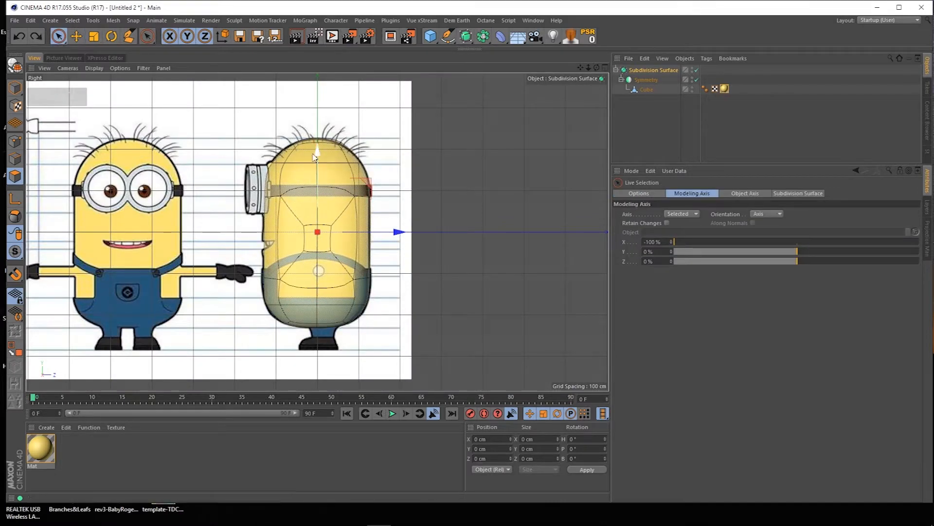
pyautogui.click(604, 68)
pyautogui.click(646, 90)
# In the Right view, lower the inset polygons to the arm position, about Y -92.6 cm, and scale them to about 30 by 28.5 cm.
pyautogui.click(314, 232)
pyautogui.moveTo(316, 149); pyautogui.dragTo(315, 188)
pyautogui.press('space')
pyautogui.moveTo(495, 203); pyautogui.dragTo(438, 204)
pyautogui.press('space')
pyautogui.moveTo(318, 201); pyautogui.dragTo(318, 199)
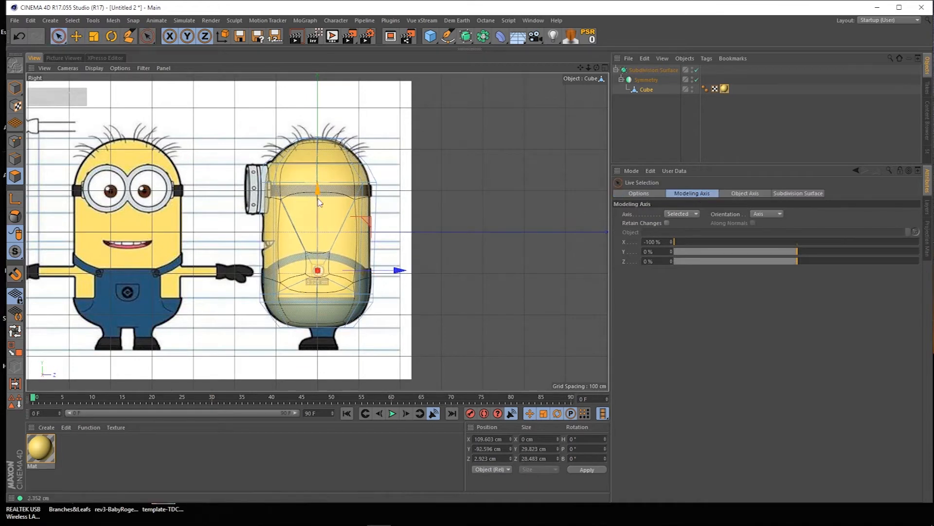
# Reduce the arm patch's height to about 26.2 cm and position it at about Y -93.6 cm, Z 5.4 cm.
pyautogui.scroll(5, 310, 254)
pyautogui.moveTo(415, 293); pyautogui.dragTo(412, 292)
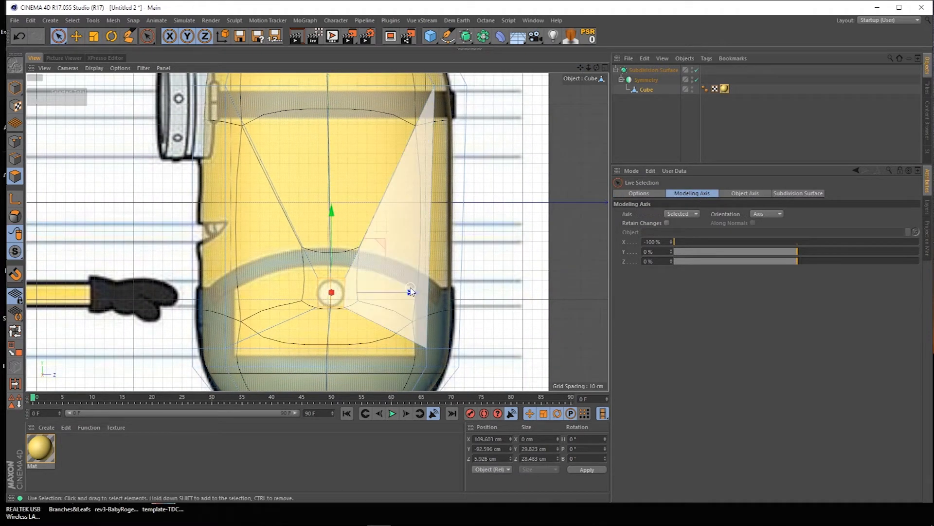
pyautogui.click(93, 36)
pyautogui.moveTo(331, 213); pyautogui.dragTo(326, 243)
pyautogui.press('space')
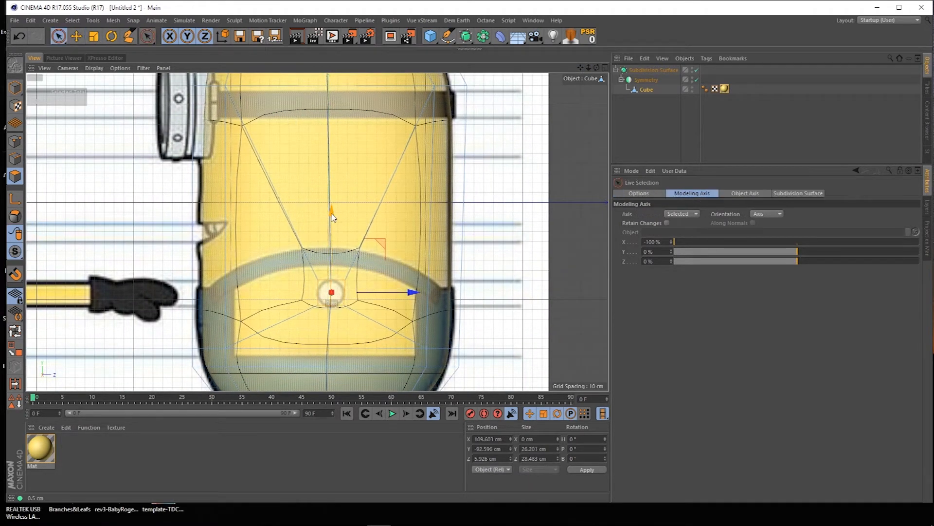
pyautogui.click(603, 68)
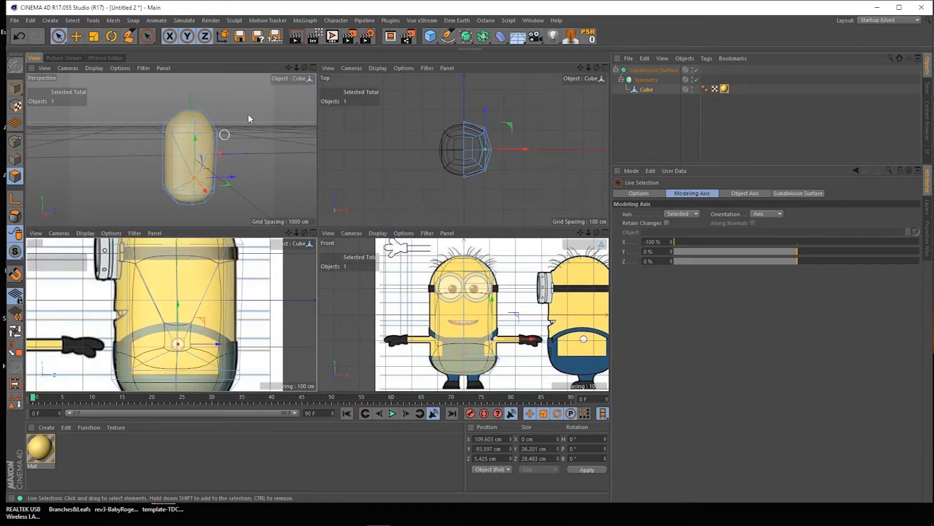
# Extrude the arm patch outward from the body and extend its end to about X 240.6 cm along the reference arm.
pyautogui.keyDown('alt'); pyautogui.moveTo(249, 118); pyautogui.dragTo(269, 98); pyautogui.keyUp('alt')
pyautogui.rightClick(269, 97)
pyautogui.click(284, 276)
pyautogui.moveTo(272, 195); pyautogui.dragTo(287, 195)
pyautogui.moveTo(516, 313); pyautogui.dragTo(541, 313)
pyautogui.moveTo(264, 123)
pyautogui.keyDown('alt'); pyautogui.mouseDown()
pyautogui.moveTo(244, 123)
pyautogui.moveTo(258, 124)
pyautogui.mouseUp(); pyautogui.keyUp('alt')
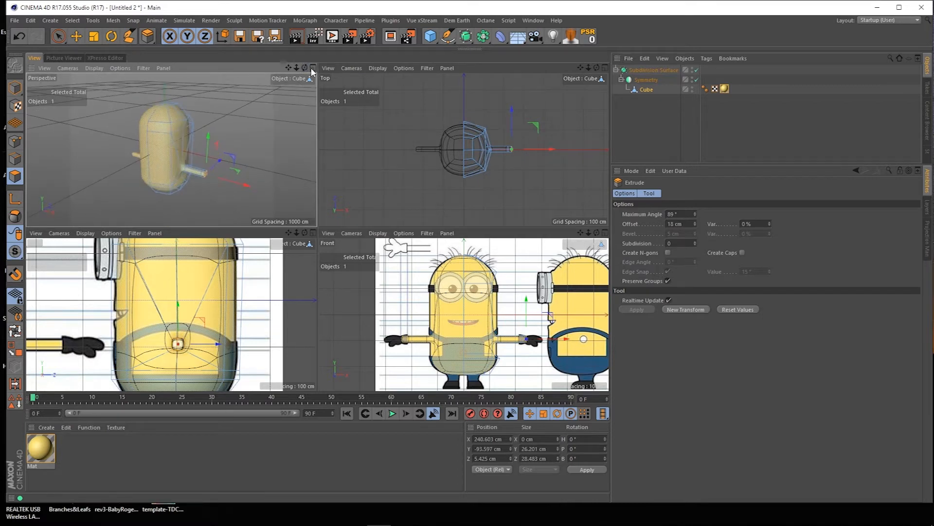
pyautogui.click(313, 67)
pyautogui.keyDown('alt'); pyautogui.moveTo(292, 219); pyautogui.dragTo(311, 214); pyautogui.keyUp('alt')
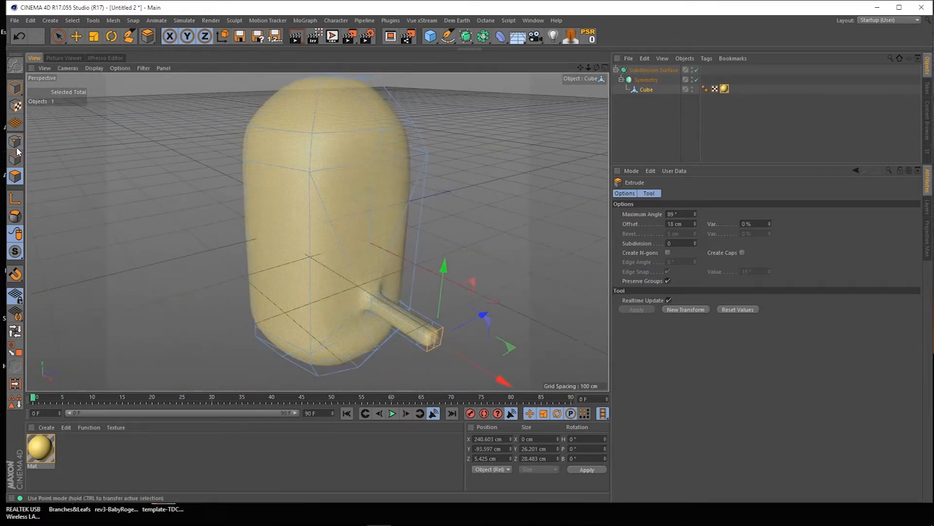
pyautogui.click(15, 330)
pyautogui.click(342, 131)
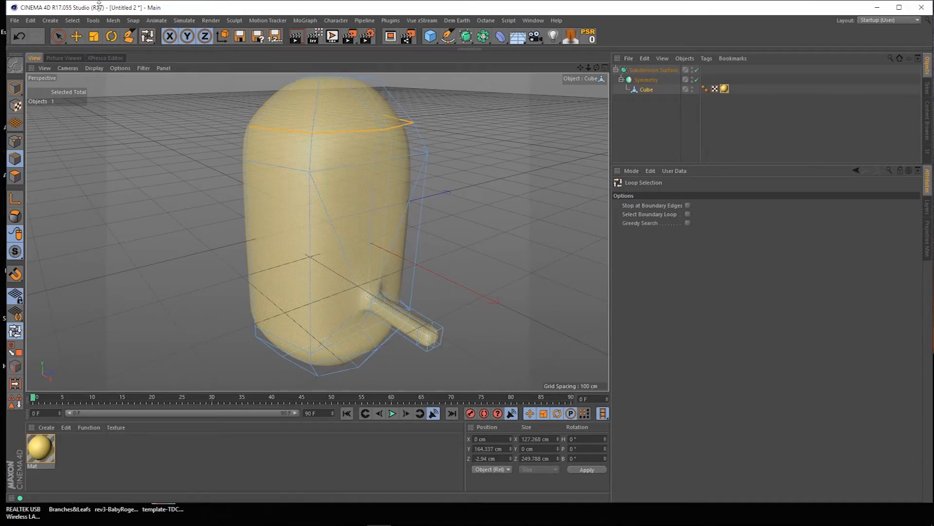
# Using Path Selection with Add to Selection enabled, select the vertical side edge above the arm, the arm's base edges, and the edge below.
pyautogui.click(73, 20)
pyautogui.click(92, 122)
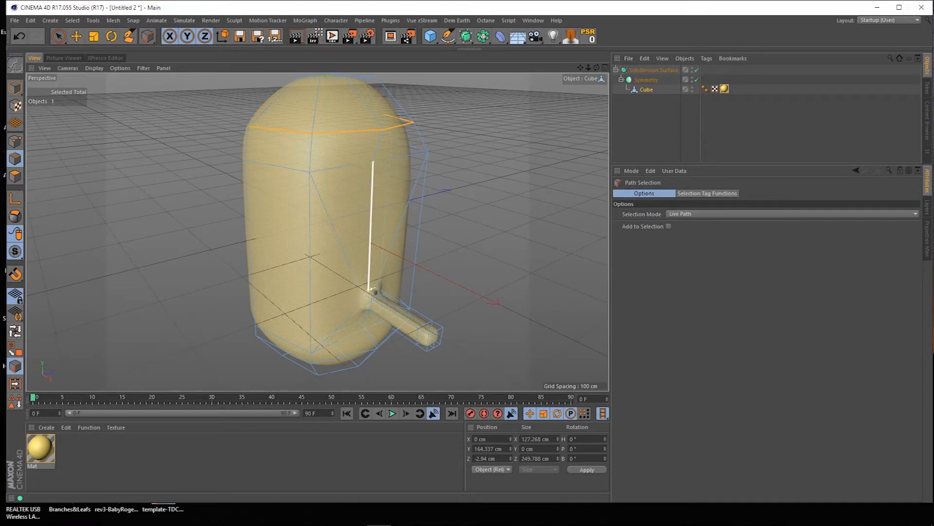
pyautogui.keyDown('shift'); pyautogui.click(372, 289); pyautogui.keyUp('shift')
pyautogui.moveTo(597, 68); pyautogui.dragTo(523, 41)
pyautogui.click(668, 227)
pyautogui.moveTo(580, 68); pyautogui.dragTo(562, 2)
pyautogui.moveTo(597, 68); pyautogui.dragTo(628, 10)
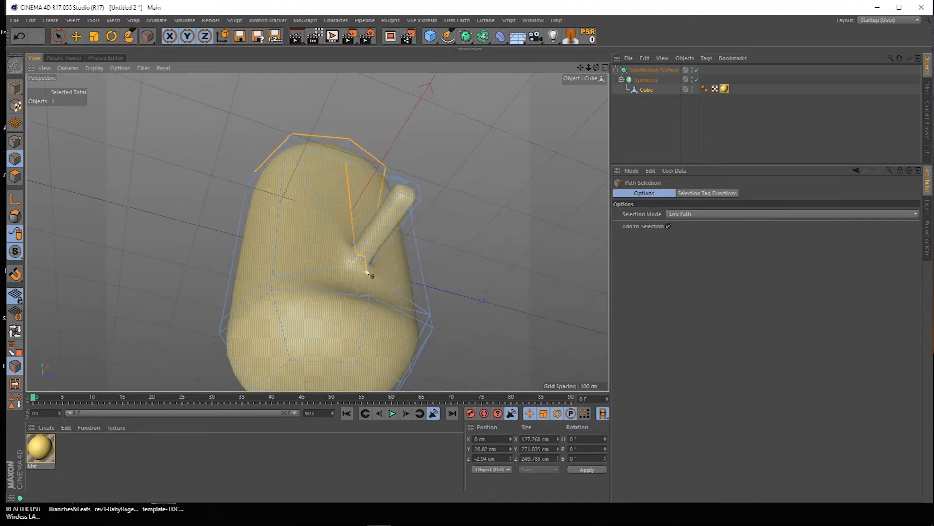
pyautogui.moveTo(597, 67); pyautogui.dragTo(607, 122)
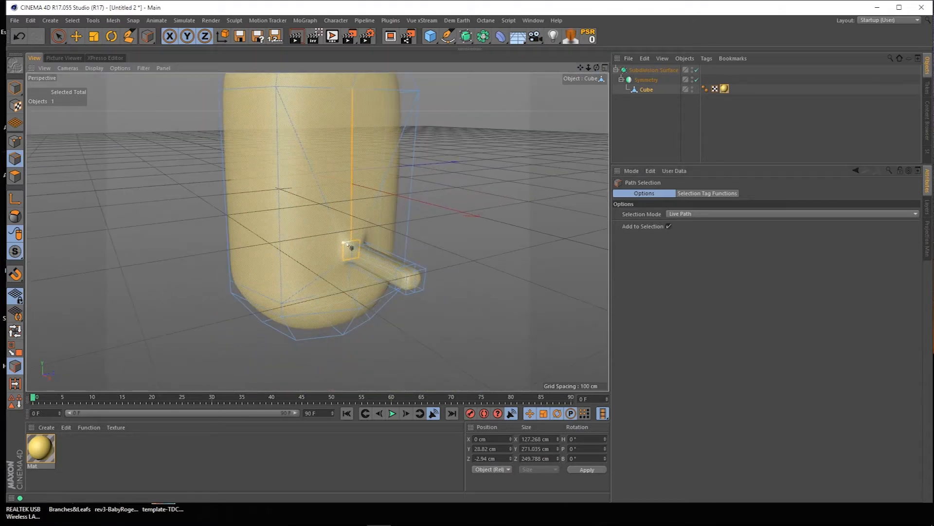
pyautogui.moveTo(597, 68); pyautogui.dragTo(605, 10)
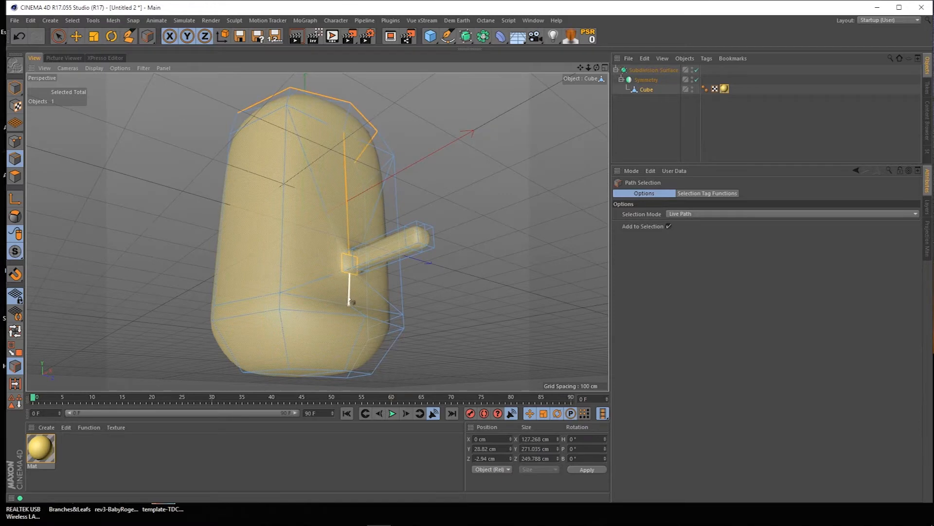
pyautogui.click(349, 301)
# Remove the upper ring edges from the selection and move the side and arm-base edges outward to about X 116.7 cm.
pyautogui.keyDown('alt'); pyautogui.moveTo(325, 160); pyautogui.dragTo(317, 229); pyautogui.keyUp('alt')
pyautogui.keyDown('alt'); pyautogui.moveTo(161, 81); pyautogui.dragTo(148, 193, button='middle'); pyautogui.keyUp('alt')
pyautogui.keyDown('alt'); pyautogui.moveTo(387, 103); pyautogui.dragTo(358, 123); pyautogui.keyUp('alt')
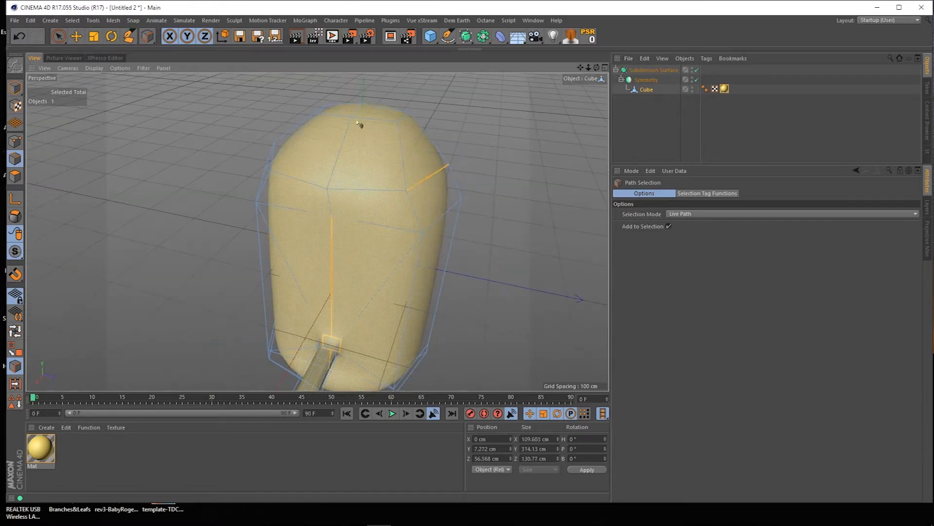
pyautogui.keyDown('alt'); pyautogui.moveTo(248, 221); pyautogui.dragTo(317, 231); pyautogui.keyUp('alt')
pyautogui.press('e')
pyautogui.moveTo(401, 309); pyautogui.dragTo(412, 312)
# Add the edge loop around the arm near the body to the selection and move all selected edges outward to about X 130.2 cm.
pyautogui.press('u')
pyautogui.press('l')
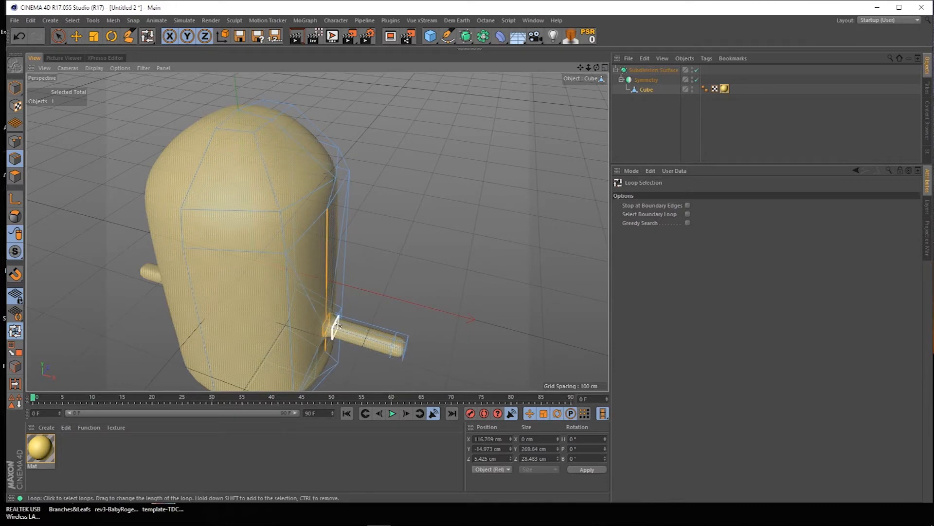
pyautogui.click(79, 42)
pyautogui.moveTo(408, 307); pyautogui.dragTo(415, 318)
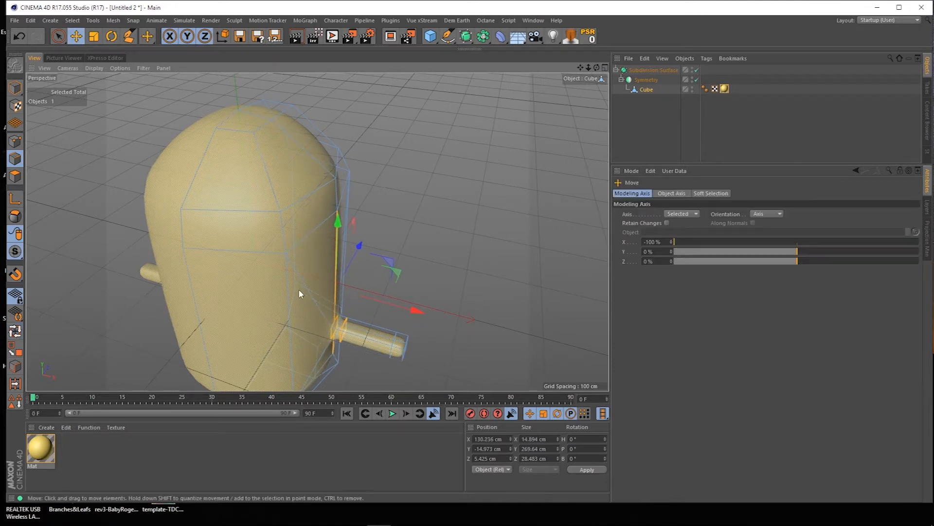
# Rectangle-select the body's upper rows of points in point mode and raise them slightly toward the head.
pyautogui.keyDown('alt'); pyautogui.moveTo(299, 288); pyautogui.dragTo(209, 263); pyautogui.keyUp('alt')
pyautogui.keyDown('alt'); pyautogui.moveTo(317, 232); pyautogui.dragTo(317, 232); pyautogui.keyUp('alt')
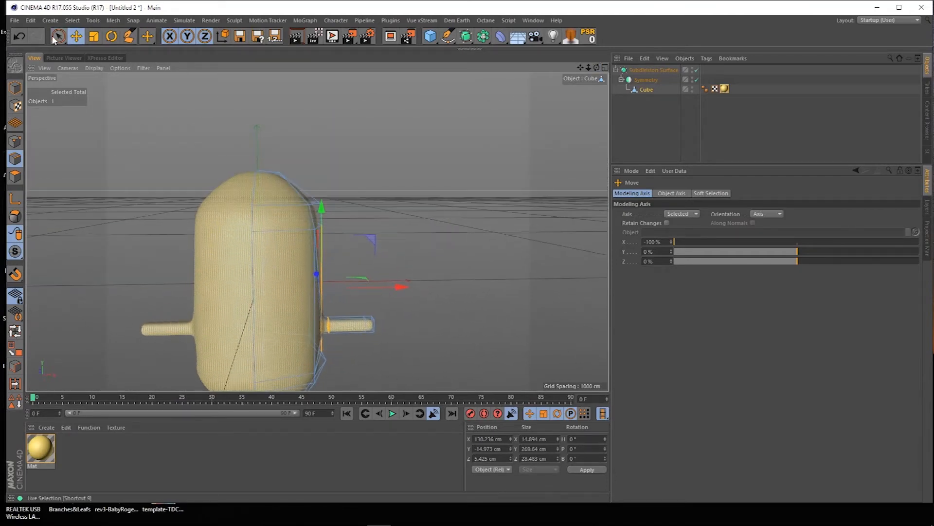
pyautogui.moveTo(58, 37); pyautogui.dragTo(80, 69)
pyautogui.moveTo(207, 216); pyautogui.dragTo(366, 246)
pyautogui.click(16, 141)
pyautogui.moveTo(214, 213); pyautogui.dragTo(362, 246)
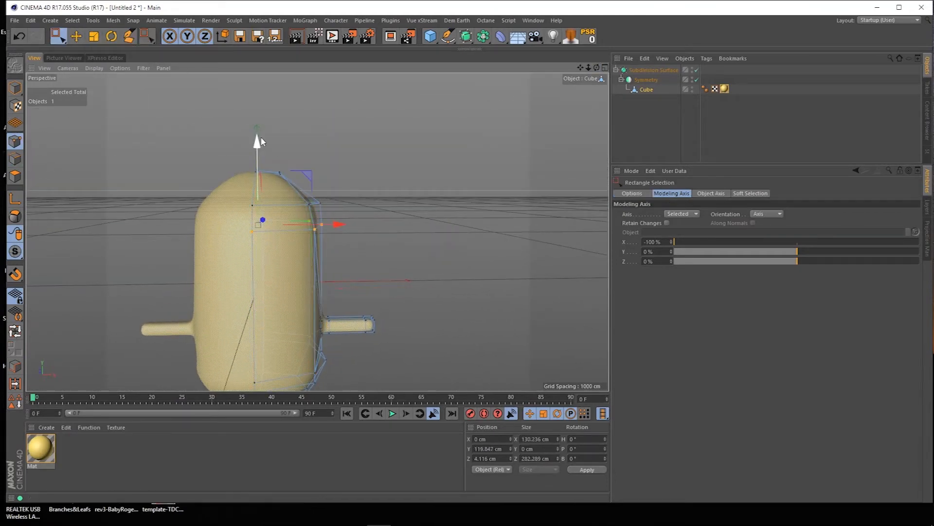
pyautogui.moveTo(267, 134); pyautogui.dragTo(266, 133)
pyautogui.moveTo(215, 189); pyautogui.dragTo(358, 233)
pyautogui.moveTo(258, 129); pyautogui.dragTo(258, 127)
# Turn off X-Ray on the Subdivision Surface and move the crown's outer points inward to about X 40 cm in the front view.
pyautogui.keyDown('alt'); pyautogui.moveTo(317, 231); pyautogui.dragTo(317, 232); pyautogui.keyUp('alt')
pyautogui.moveTo(290, 176); pyautogui.dragTo(350, 144)
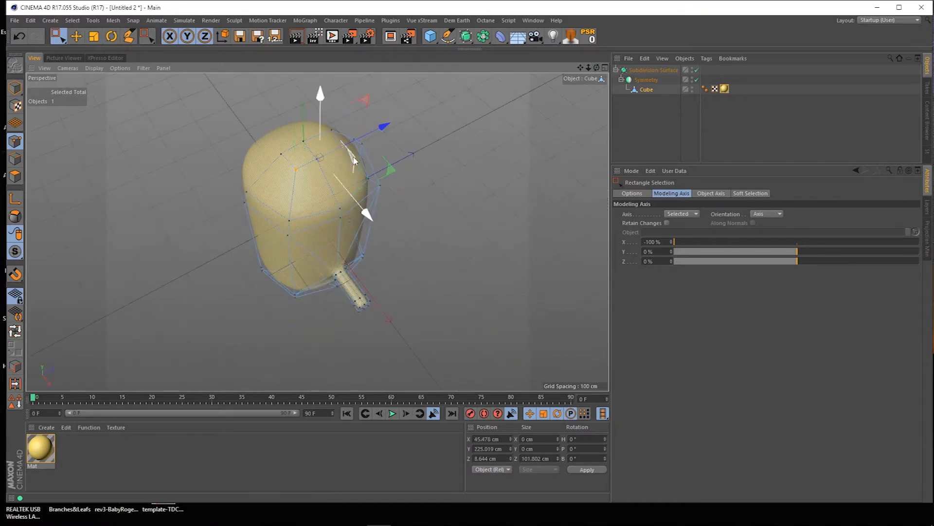
pyautogui.moveTo(596, 68); pyautogui.dragTo(596, 68)
pyautogui.click(605, 68)
pyautogui.click(604, 232)
pyautogui.click(646, 90)
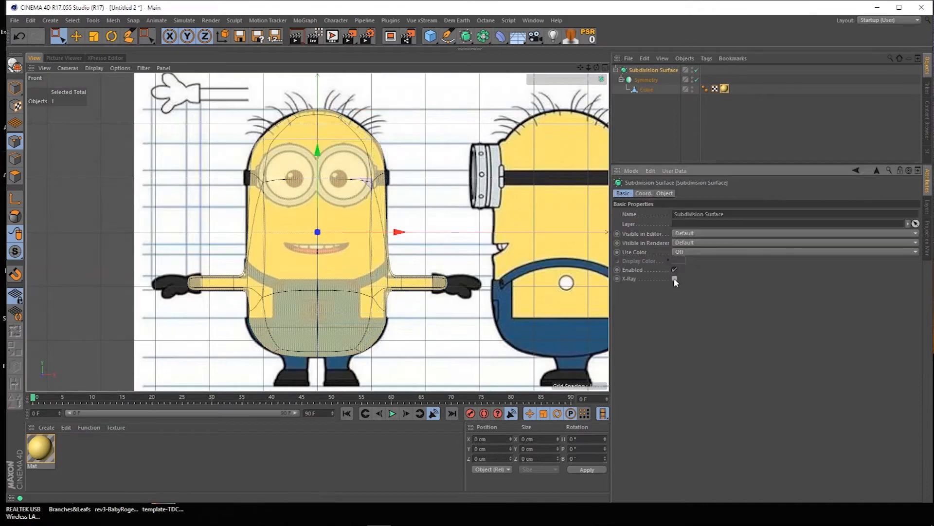
pyautogui.click(675, 269)
pyautogui.moveTo(410, 111); pyautogui.dragTo(418, 113)
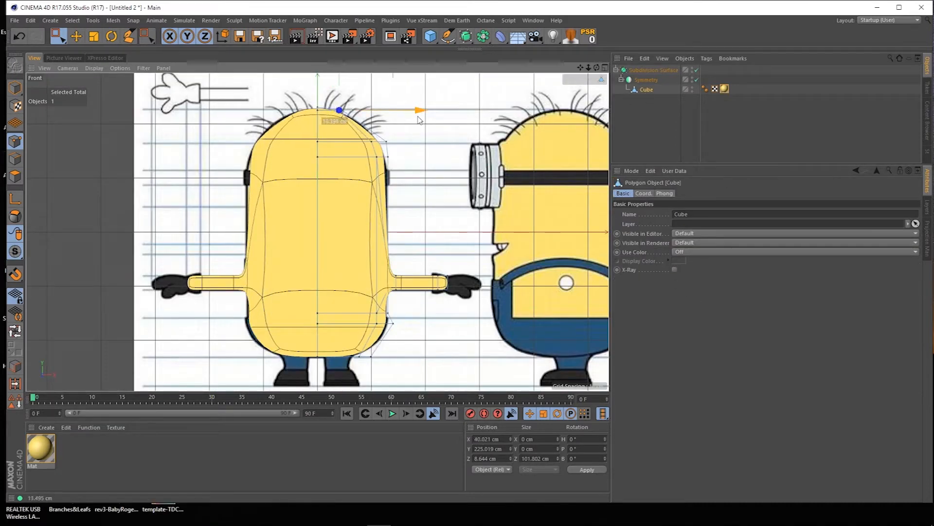
# Move the upper side points outward and adjust both lower side rows to the reference outline, the upper of them to about X 116.8 cm.
pyautogui.moveTo(363, 146); pyautogui.dragTo(405, 168)
pyautogui.moveTo(434, 158); pyautogui.dragTo(441, 159)
pyautogui.moveTo(402, 314); pyautogui.dragTo(388, 334)
pyautogui.moveTo(433, 325); pyautogui.dragTo(432, 326)
pyautogui.moveTo(361, 302); pyautogui.dragTo(446, 315)
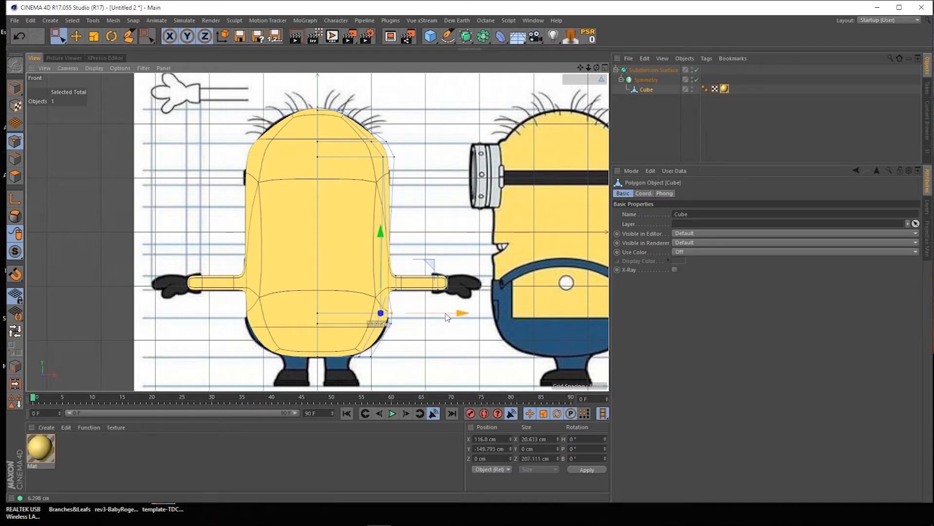
# Select the row of points below the crown and raise it to about Y 177 cm.
pyautogui.moveTo(298, 129); pyautogui.dragTo(413, 147)
pyautogui.moveTo(317, 83); pyautogui.dragTo(318, 78)
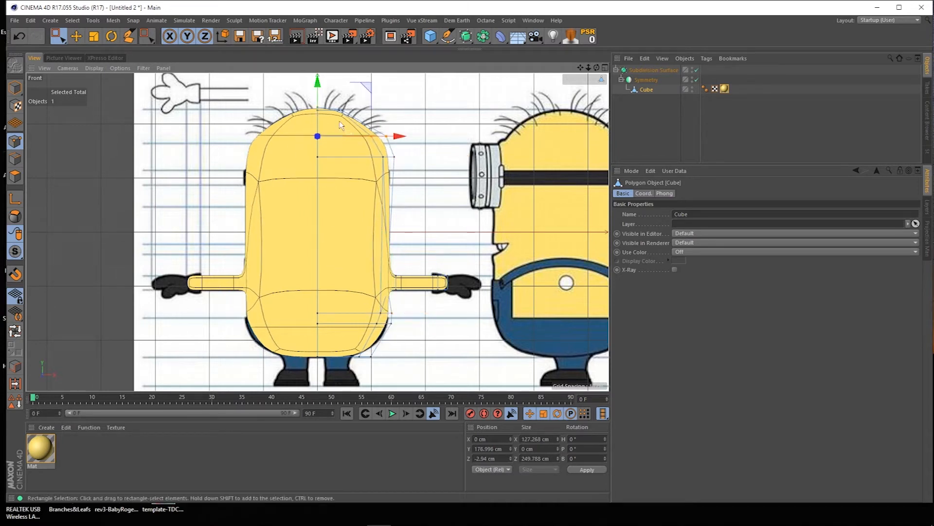
pyautogui.click(605, 67)
pyautogui.click(605, 233)
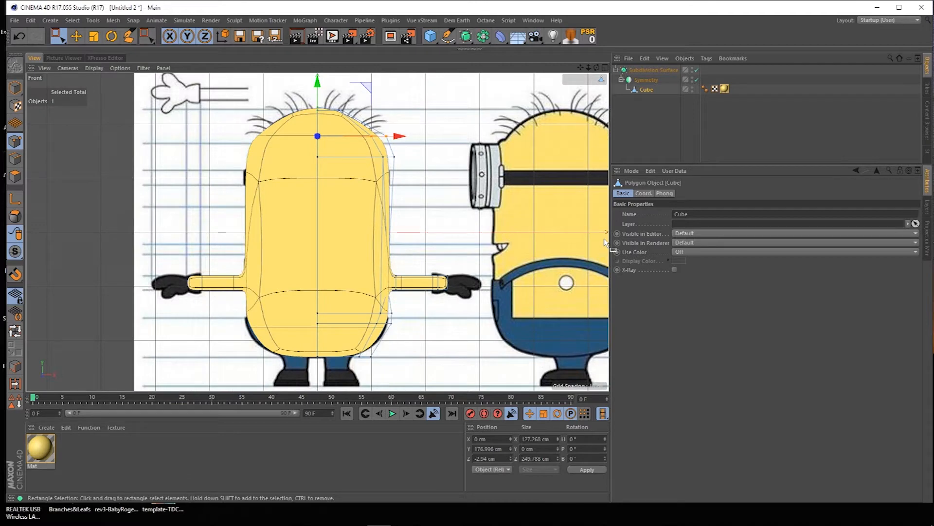
# Select the body's underside polygons in the perspective view and inset them 18.8 cm with Extrude Inner.
pyautogui.click(605, 67)
pyautogui.click(313, 68)
pyautogui.keyDown('alt'); pyautogui.moveTo(318, 231); pyautogui.dragTo(343, 301); pyautogui.keyUp('alt')
pyautogui.click(16, 177)
pyautogui.moveTo(59, 36); pyautogui.dragTo(90, 53)
pyautogui.moveTo(322, 319)
pyautogui.mouseDown()
pyautogui.moveTo(331, 341)
pyautogui.moveTo(315, 331)
pyautogui.mouseUp()
pyautogui.rightClick(105, 229)
pyautogui.click(158, 279)
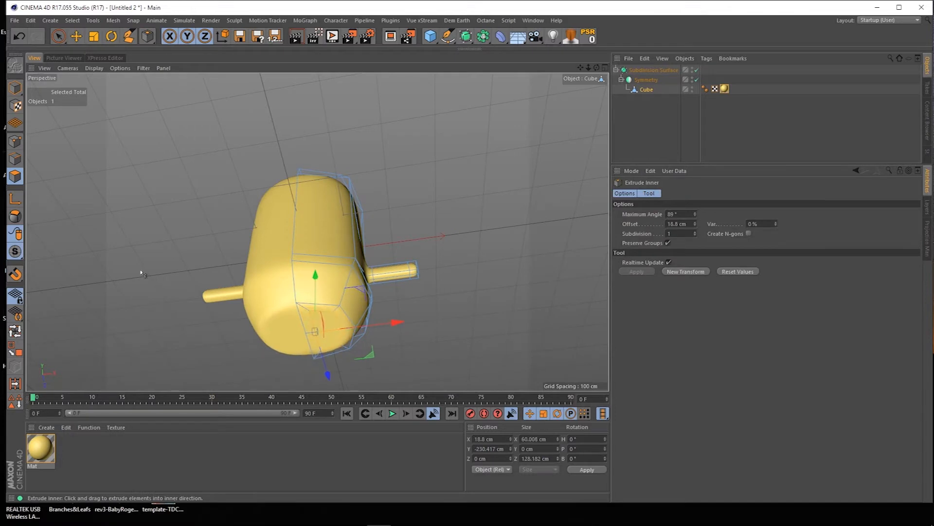
# Reposition the corner points of the underside inset to form a more rectangular leg patch.
pyautogui.keyDown('alt'); pyautogui.moveTo(347, 140); pyautogui.dragTo(342, 187); pyautogui.keyUp('alt')
pyautogui.click(17, 141)
pyautogui.moveTo(596, 68); pyautogui.dragTo(590, 24)
pyautogui.click(58, 37)
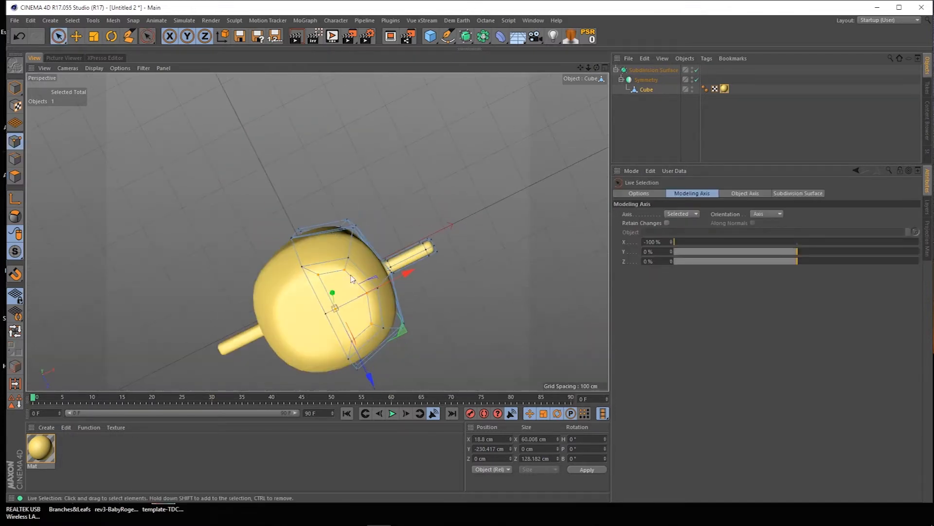
pyautogui.moveTo(345, 269); pyautogui.dragTo(372, 323)
pyautogui.moveTo(317, 274); pyautogui.dragTo(344, 271)
pyautogui.doubleClick(541, 459)
pyautogui.moveTo(373, 323); pyautogui.dragTo(351, 342)
# Scale the leg patch to about 58.7 cm in Z and adjust its X size to about 53.1 cm.
pyautogui.click(15, 176)
pyautogui.click(93, 36)
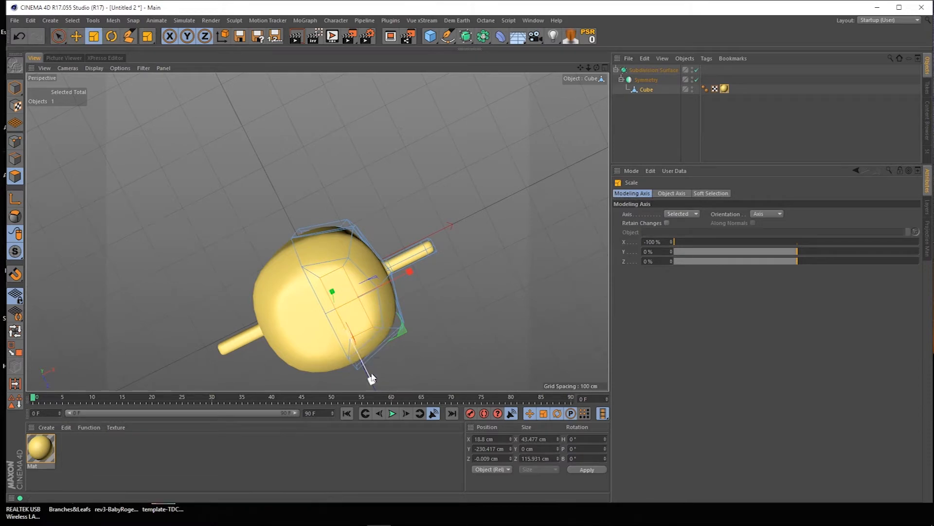
pyautogui.moveTo(372, 378); pyautogui.dragTo(346, 344)
pyautogui.moveTo(384, 288); pyautogui.dragTo(396, 282)
pyautogui.press('space')
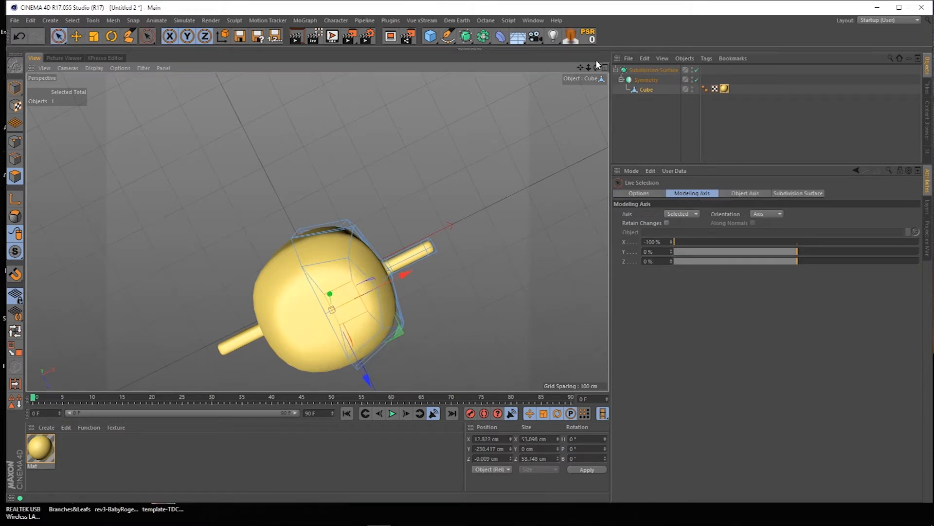
# Extrude the leg patch downward to about Y -253.4 cm to form the leg.
pyautogui.click(606, 67)
pyautogui.press('d')
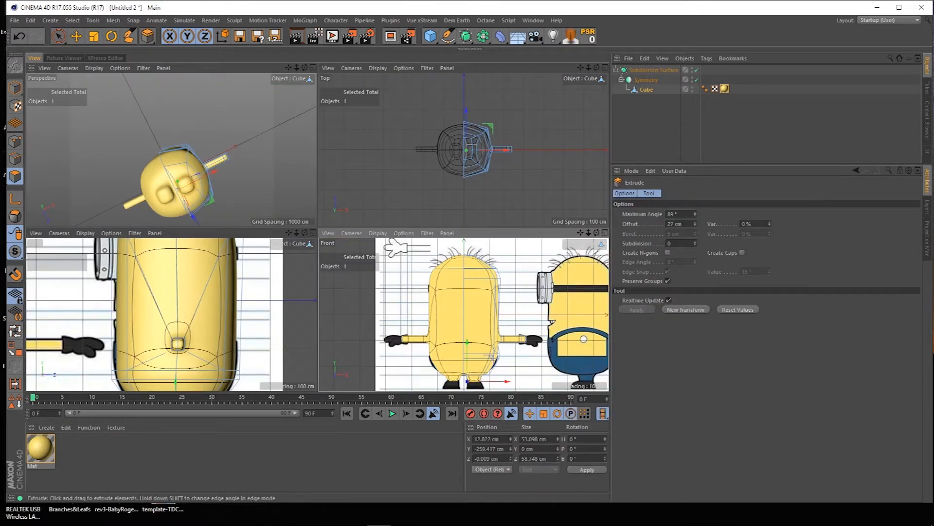
pyautogui.press('space')
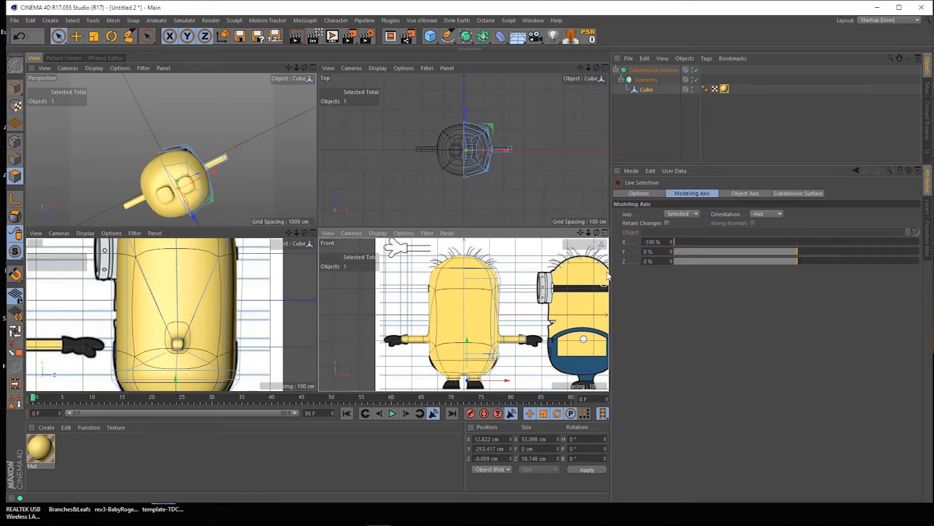
# Maximize the front view on the legs and hide its background reference picture.
pyautogui.click(605, 233)
pyautogui.moveTo(581, 68); pyautogui.dragTo(585, 19)
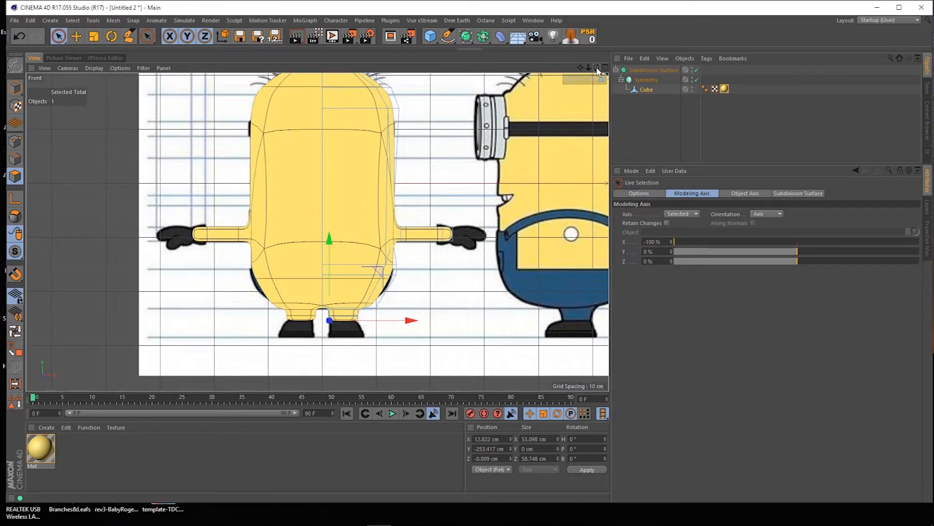
pyautogui.click(120, 68)
pyautogui.click(132, 261)
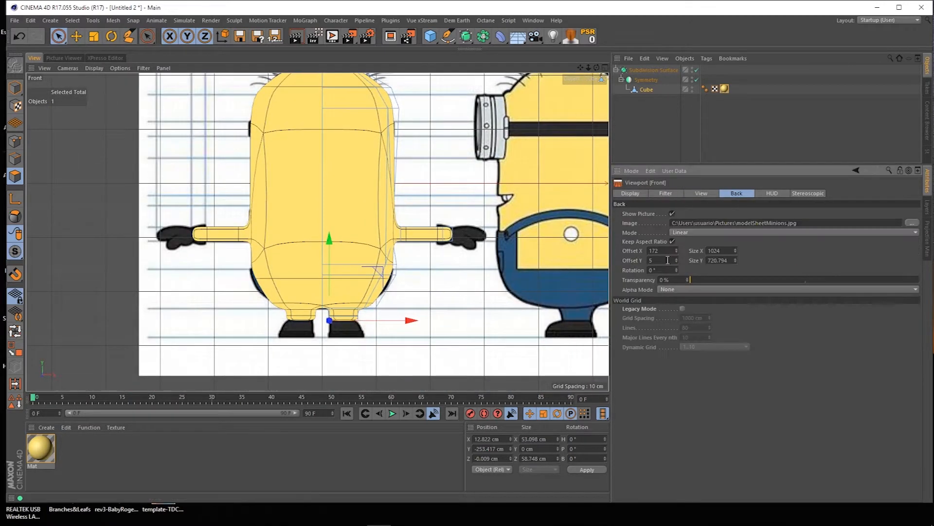
pyautogui.click(672, 214)
# Rectangle-select the outer corner points at the body's bottom edge and reposition them to round the lower side.
pyautogui.click(15, 141)
pyautogui.moveTo(58, 36); pyautogui.dragTo(104, 69)
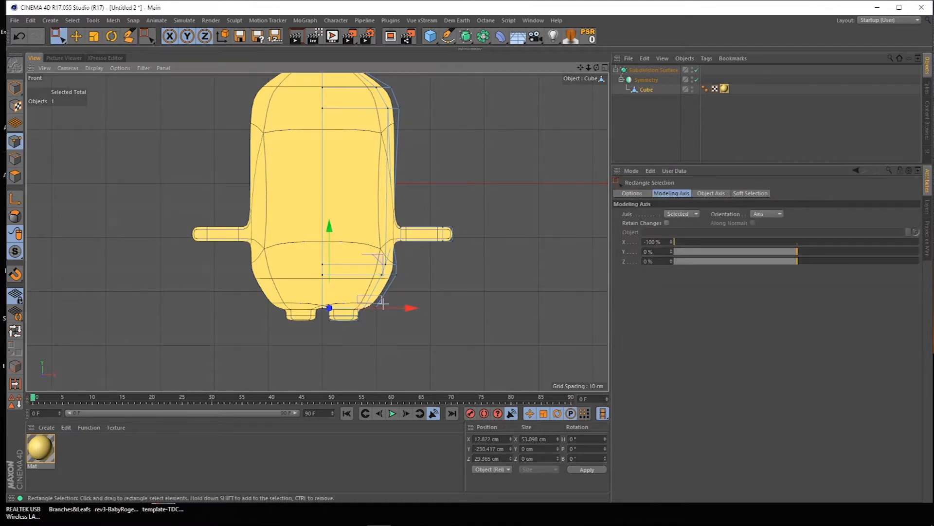
pyautogui.moveTo(422, 307); pyautogui.dragTo(427, 308)
pyautogui.moveTo(372, 300); pyautogui.dragTo(383, 320)
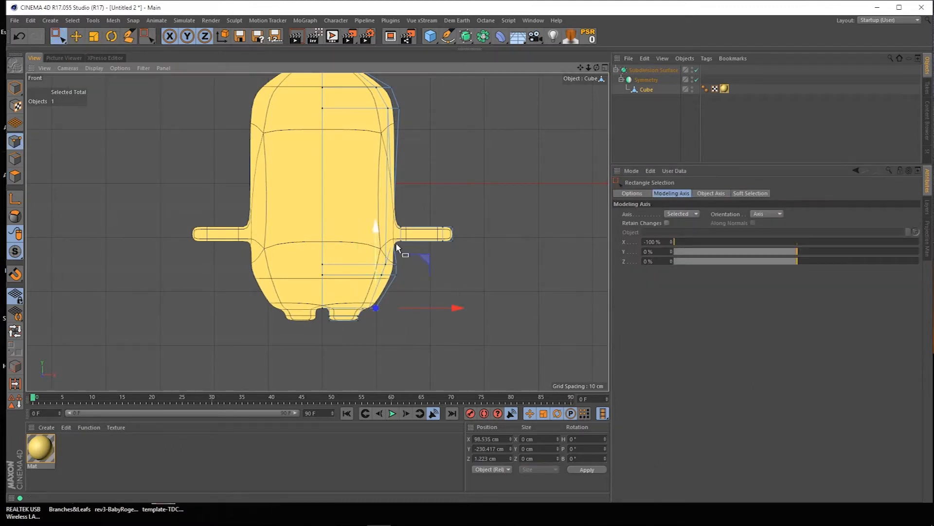
pyautogui.moveTo(436, 243); pyautogui.dragTo(436, 243)
# Adjust the next bottom-edge points and place the outer points at the leg base at about X 83 cm, Y -232.2 cm.
pyautogui.moveTo(365, 300); pyautogui.dragTo(377, 319)
pyautogui.moveTo(419, 257); pyautogui.dragTo(428, 250)
pyautogui.moveTo(356, 311); pyautogui.dragTo(374, 290)
pyautogui.moveTo(414, 256); pyautogui.dragTo(419, 259)
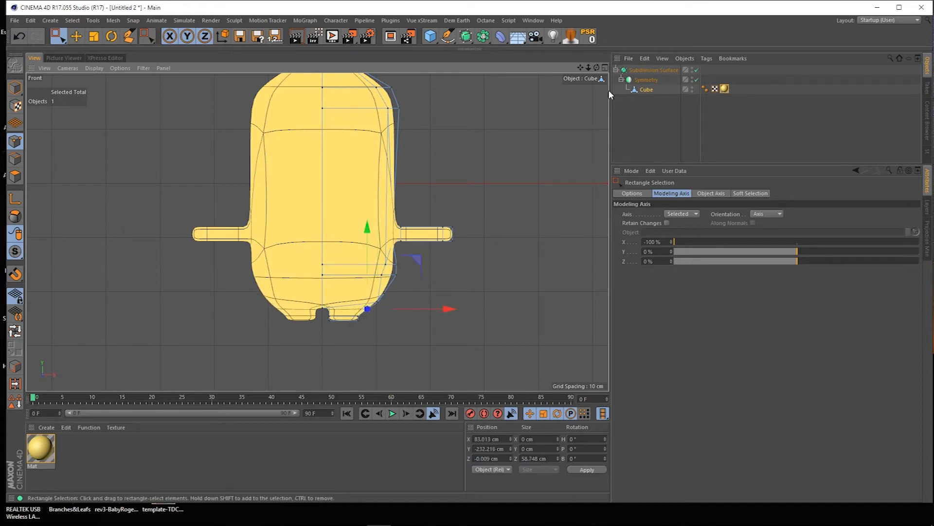
# Show the front reference picture again, enable X-Ray on the Subdivision Surface, and reselect the Cube.
pyautogui.hotkey('shift', 'v')
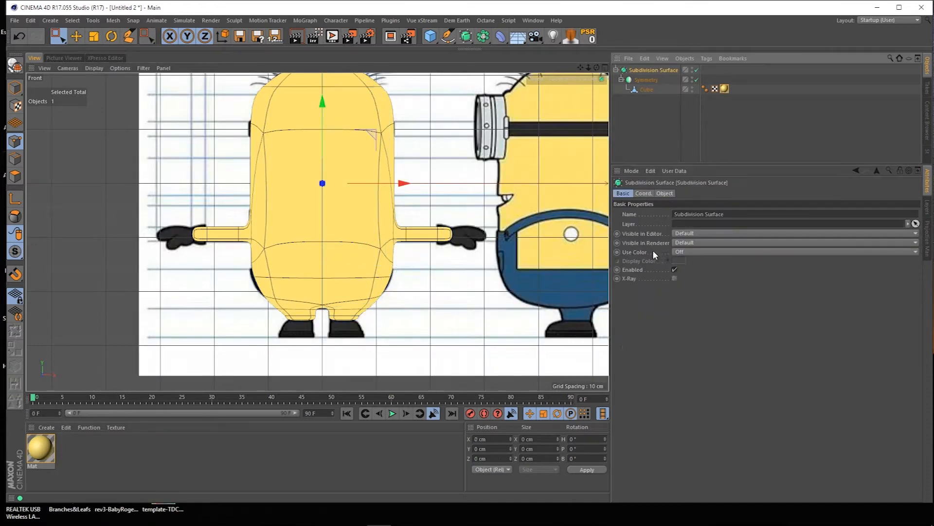
pyautogui.click(674, 278)
pyautogui.click(642, 90)
pyautogui.scroll(5, 431, 325)
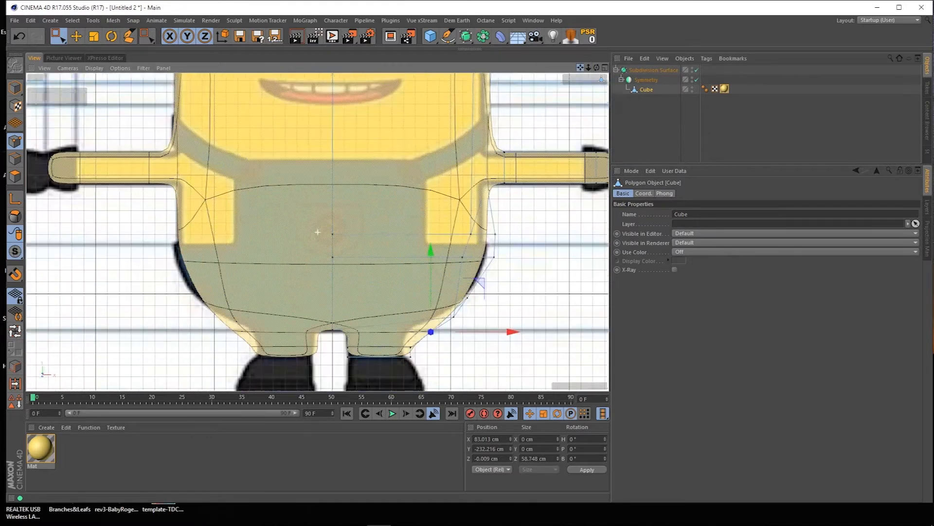
# Move the leg base's outer points inward to about X 67.4 cm and fit the remaining leg points to the reference.
pyautogui.moveTo(456, 288); pyautogui.dragTo(506, 267)
pyautogui.click(373, 302)
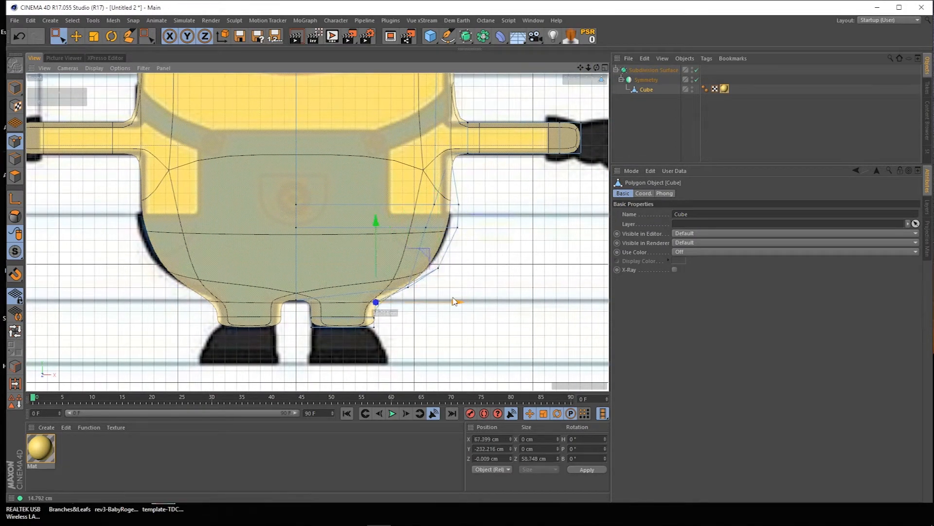
pyautogui.moveTo(457, 322); pyautogui.dragTo(395, 328)
pyautogui.moveTo(298, 254); pyautogui.dragTo(299, 258)
pyautogui.click(640, 121)
pyautogui.moveTo(588, 68); pyautogui.dragTo(574, 125)
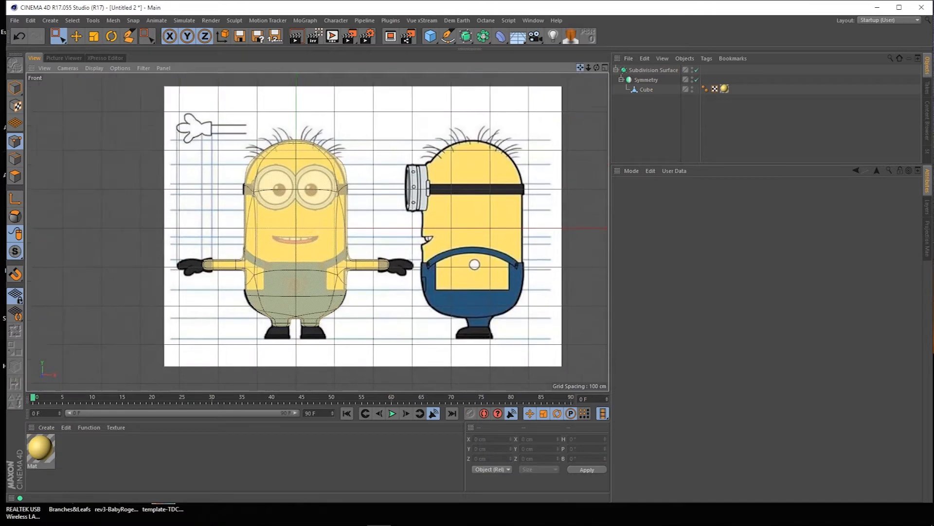
# Extrude the leg's bottom polygon downward in successive sections totalling about 29 cm, down to the reference sole in the side view.
pyautogui.click(603, 67)
pyautogui.click(314, 68)
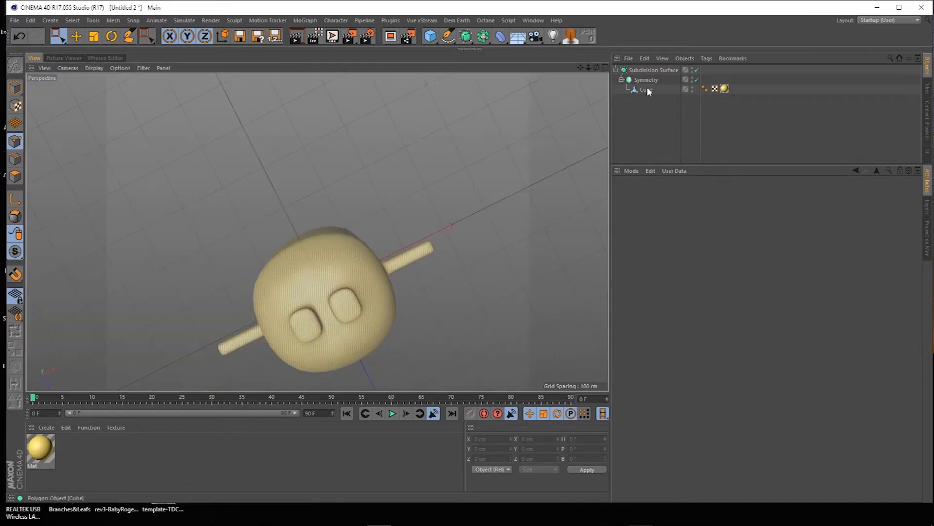
pyautogui.click(647, 90)
pyautogui.click(15, 176)
pyautogui.moveTo(596, 67); pyautogui.dragTo(591, 147)
pyautogui.click(605, 68)
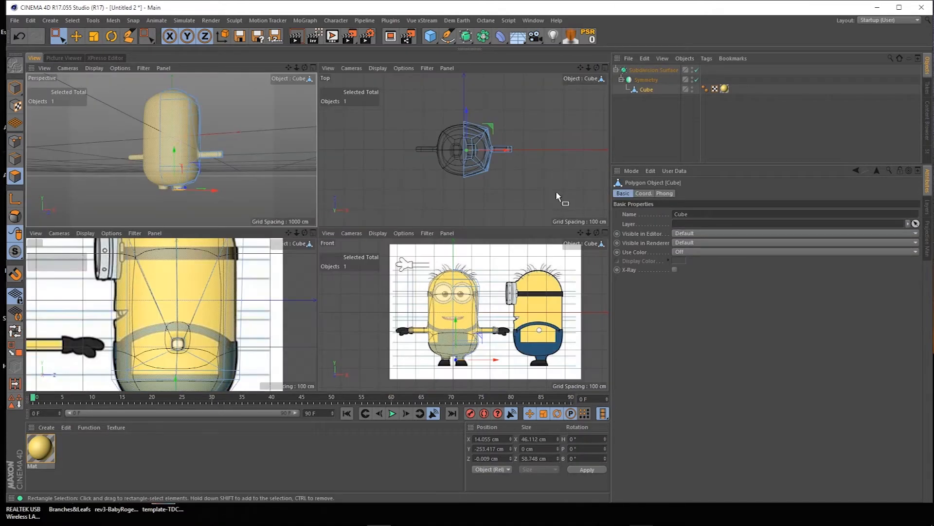
pyautogui.click(313, 233)
pyautogui.moveTo(580, 68); pyautogui.dragTo(586, 2)
pyautogui.rightClick(512, 273)
pyautogui.click(524, 311)
pyautogui.moveTo(525, 311); pyautogui.dragTo(534, 311)
pyautogui.moveTo(533, 311); pyautogui.dragTo(538, 311)
# Select the body's lower edge points in the side view and move the rear one back and up along the reference curve.
pyautogui.click(59, 37)
pyautogui.click(82, 68)
pyautogui.moveTo(285, 282); pyautogui.dragTo(347, 312)
pyautogui.moveTo(439, 282); pyautogui.dragTo(431, 307)
pyautogui.click(15, 141)
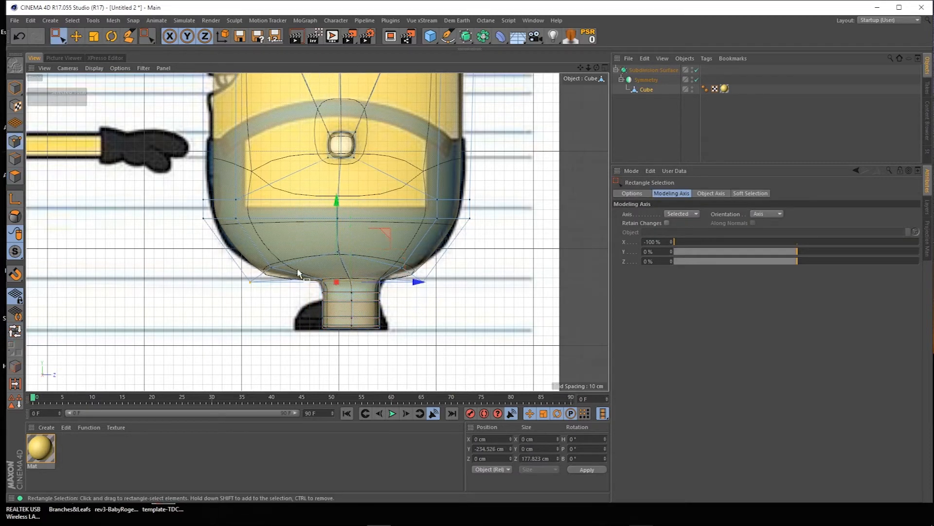
pyautogui.click(94, 37)
pyautogui.moveTo(431, 279); pyautogui.dragTo(438, 280)
pyautogui.click(414, 298)
pyautogui.press('space')
pyautogui.click(422, 278)
pyautogui.moveTo(473, 231); pyautogui.dragTo(502, 209)
# Select the foot's lower front points and pull them forward to the toe of the reference shoe.
pyautogui.moveTo(375, 313); pyautogui.dragTo(433, 332)
pyautogui.moveTo(300, 296); pyautogui.dragTo(331, 347)
pyautogui.moveTo(389, 318); pyautogui.dragTo(359, 328)
# Shape the foot's upper front points to the shoe's slope and move the heel points back to the reference outline.
pyautogui.moveTo(285, 292); pyautogui.dragTo(303, 309)
pyautogui.moveTo(341, 251); pyautogui.dragTo(344, 258)
pyautogui.moveTo(306, 283); pyautogui.dragTo(327, 301)
pyautogui.moveTo(370, 244); pyautogui.dragTo(373, 246)
pyautogui.moveTo(283, 295); pyautogui.dragTo(308, 310)
pyautogui.moveTo(353, 257); pyautogui.dragTo(353, 257)
pyautogui.moveTo(382, 311); pyautogui.dragTo(401, 345)
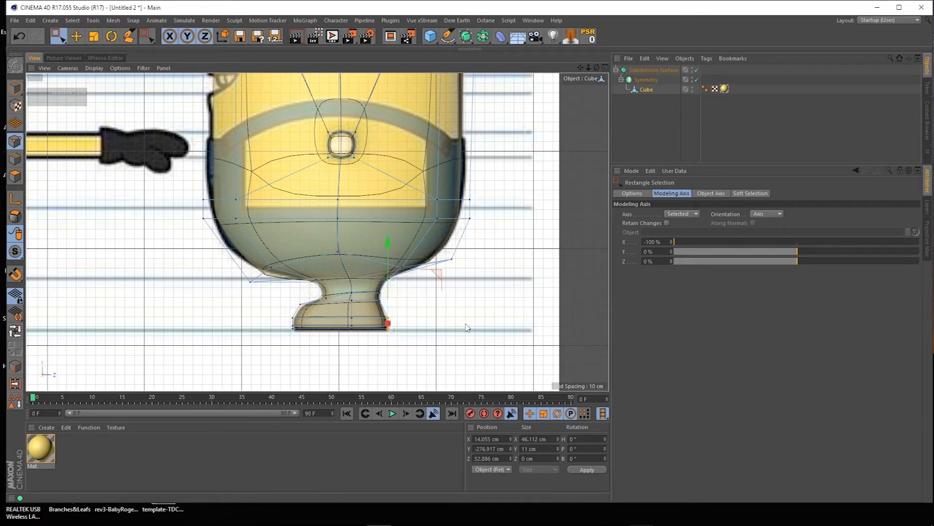
# Fit the foot's inner and outer points to the reference shoe in the front view, widening it to about 63.8 cm.
pyautogui.click(605, 67)
pyautogui.click(605, 231)
pyautogui.moveTo(589, 68)
pyautogui.mouseDown()
pyautogui.moveTo(613, 68)
pyautogui.moveTo(560, 4)
pyautogui.moveTo(604, 68)
pyautogui.mouseUp()
pyautogui.moveTo(213, 259); pyautogui.dragTo(240, 306)
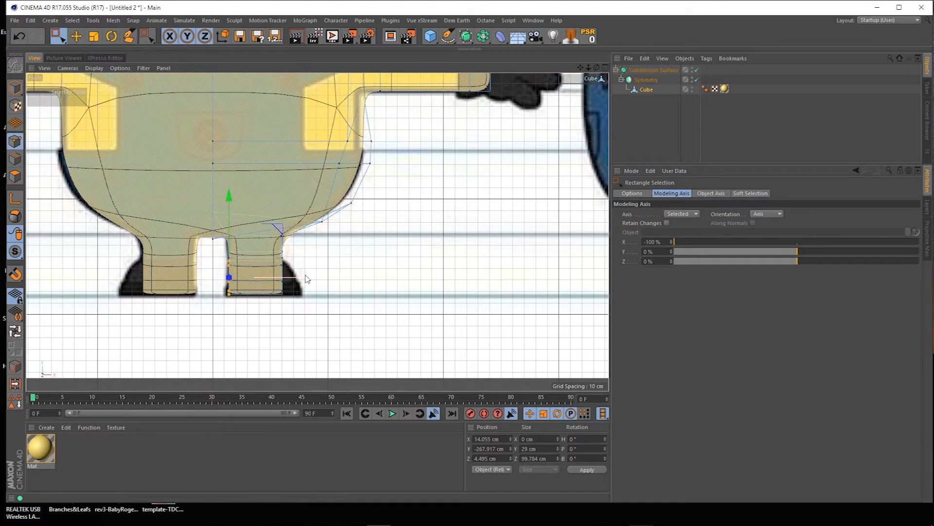
pyautogui.moveTo(308, 279); pyautogui.dragTo(298, 257)
pyautogui.moveTo(332, 279); pyautogui.dragTo(352, 279)
# Move the outer points above the sole and at the ankle to follow the reference shoe's taper.
pyautogui.moveTo(294, 273); pyautogui.dragTo(314, 252)
pyautogui.moveTo(365, 262); pyautogui.dragTo(355, 263)
pyautogui.click(307, 243)
pyautogui.moveTo(287, 258); pyautogui.dragTo(284, 259)
pyautogui.moveTo(364, 255); pyautogui.dragTo(343, 260)
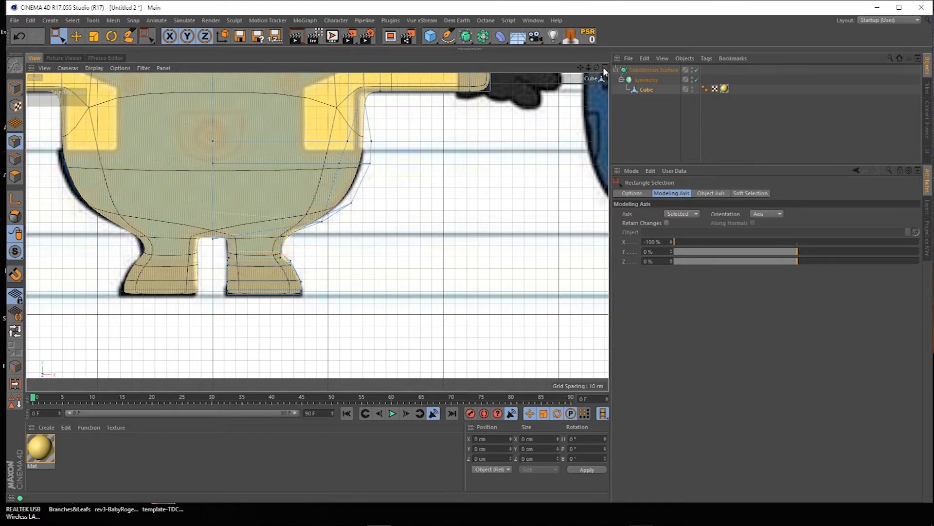
# Loop-select the band of polygons around the foot's sole in the perspective view.
pyautogui.press('F1')
pyautogui.moveTo(317, 232)
pyautogui.keyDown('alt'); pyautogui.mouseDown()
pyautogui.moveTo(360, 240)
pyautogui.moveTo(329, 229)
pyautogui.mouseUp(); pyautogui.keyUp('alt')
pyautogui.keyDown('alt'); pyautogui.moveTo(318, 233); pyautogui.dragTo(367, 233, button='right'); pyautogui.keyUp('alt')
pyautogui.keyDown('alt'); pyautogui.moveTo(317, 232); pyautogui.dragTo(261, 213, button='middle'); pyautogui.keyUp('alt')
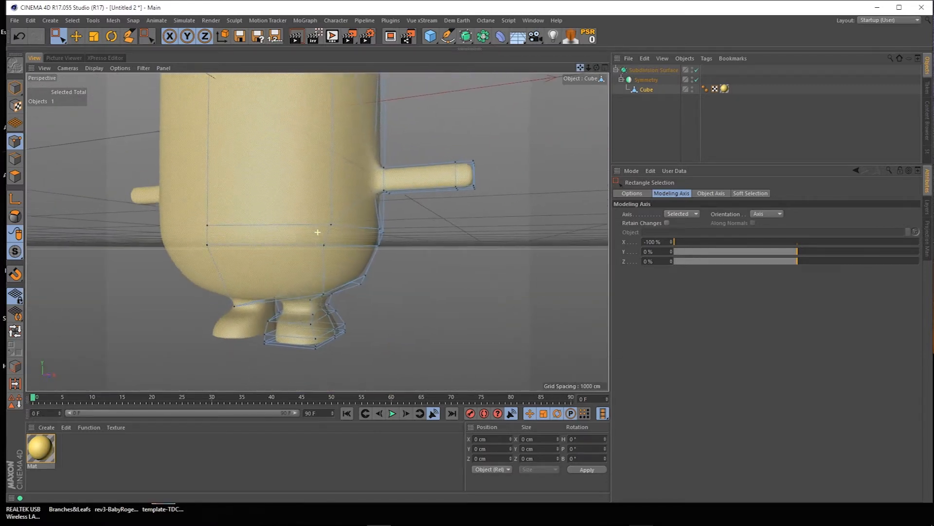
pyautogui.click(15, 332)
pyautogui.click(15, 176)
pyautogui.click(314, 347)
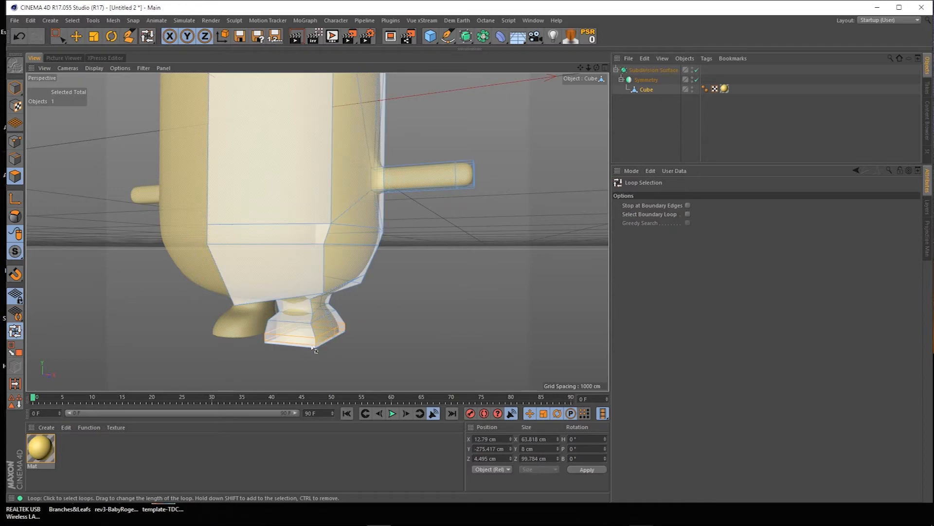
# Try a 1 cm Smooth Shift on the polygon loop around the sole and undo it.
pyautogui.rightClick(438, 354)
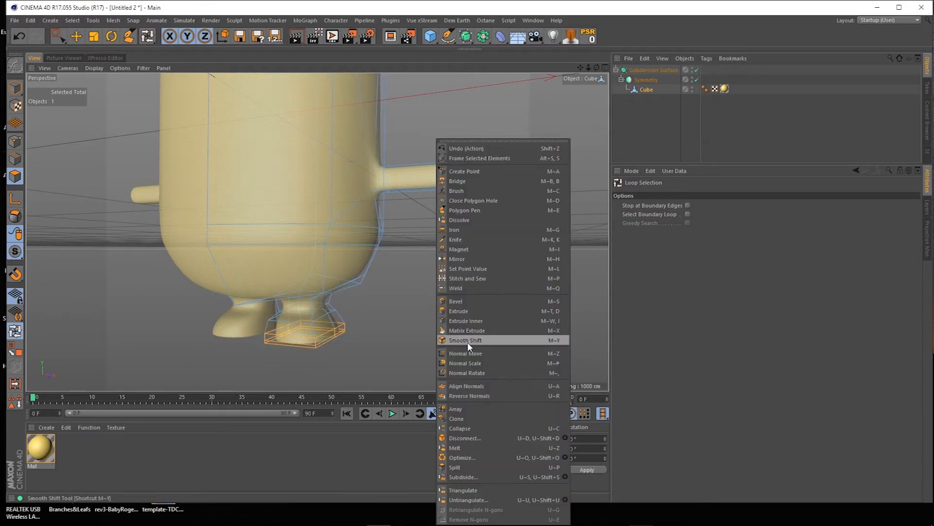
pyautogui.click(444, 343)
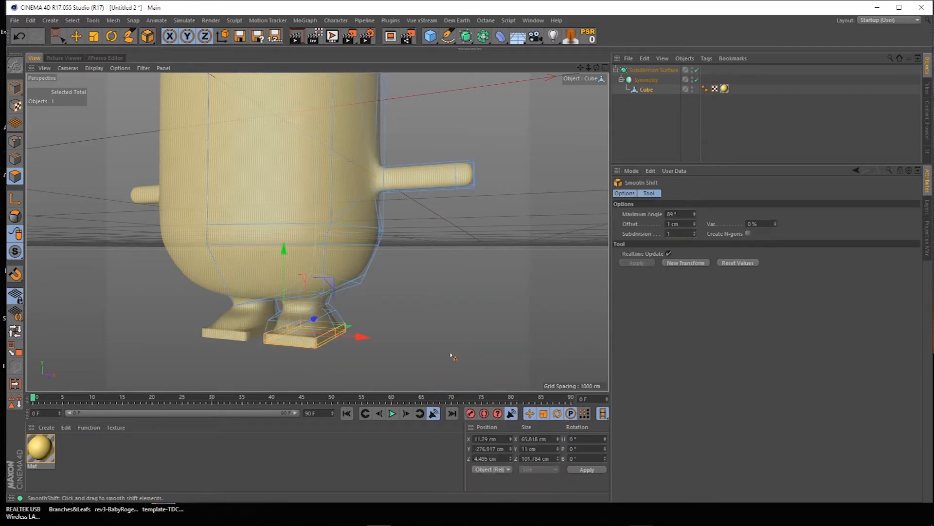
pyautogui.hotkey('ctrl', 'z')
# Try extruding the polygon loop around the sole by 0.5 cm and undo it.
pyautogui.rightClick(458, 319)
pyautogui.click(480, 313)
pyautogui.moveTo(470, 313); pyautogui.dragTo(471, 314)
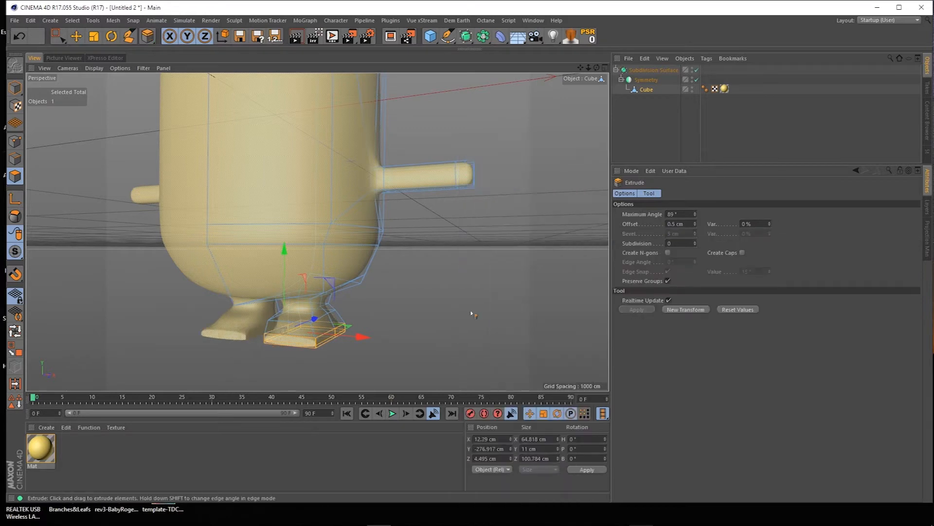
pyautogui.hotkey('ctrl', 'z')
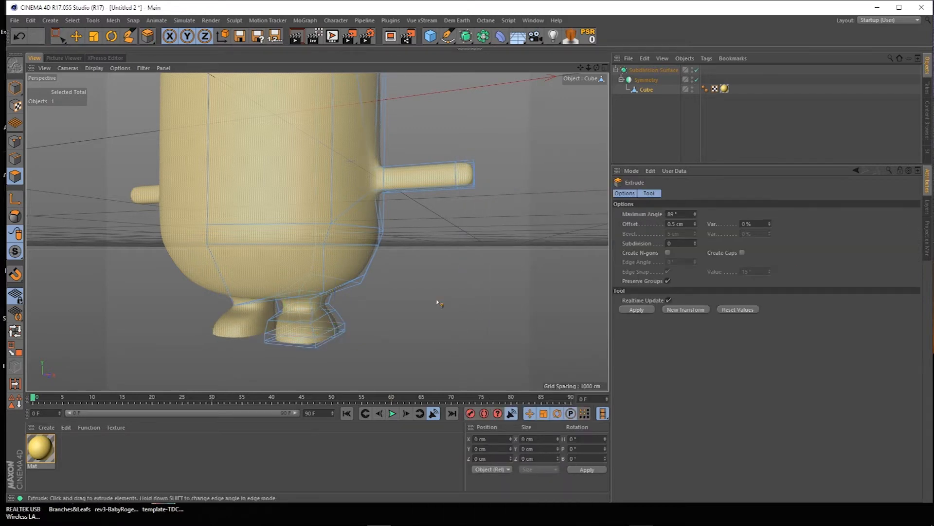
# Add a loop cut around the foot above the sole with the Knife in Loop mode and loop-select its edges.
pyautogui.press('k')
pyautogui.click(647, 206)
pyautogui.click(652, 224)
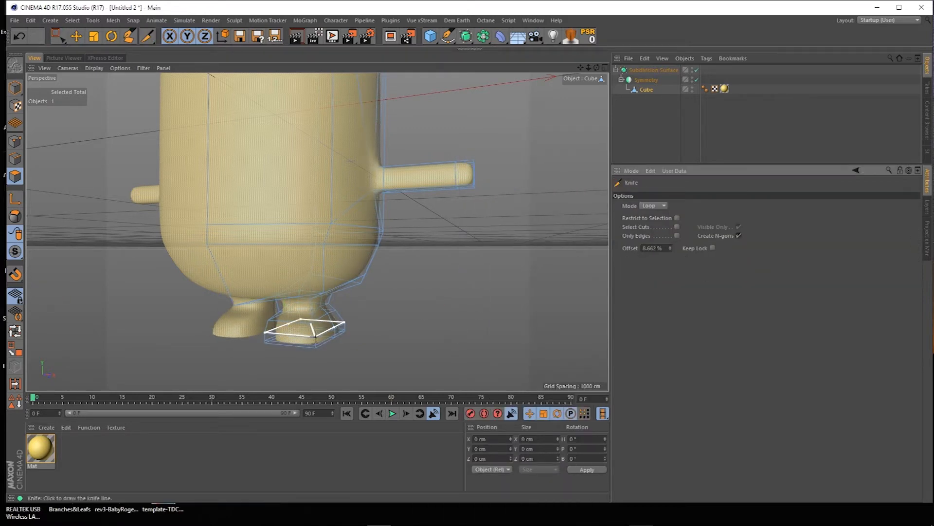
pyautogui.press('u')
pyautogui.press('l')
pyautogui.scroll(6, 421, 319)
pyautogui.scroll(-5, 338, 366)
pyautogui.click(341, 357)
# Scale the edge loop above the sole slightly and shift it outward along X to about 15.6 cm.
pyautogui.press('t')
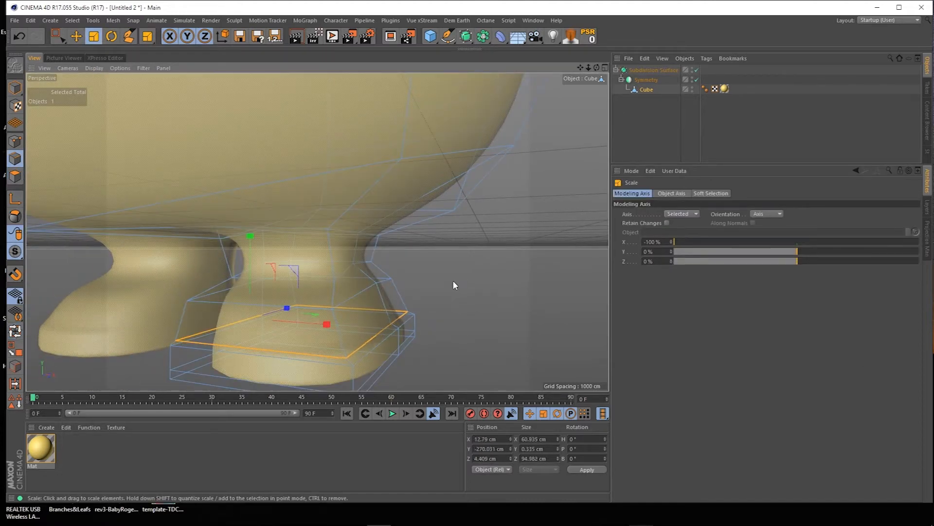
pyautogui.moveTo(453, 285); pyautogui.dragTo(477, 284)
pyautogui.scroll(-4, 452, 286)
pyautogui.press('space')
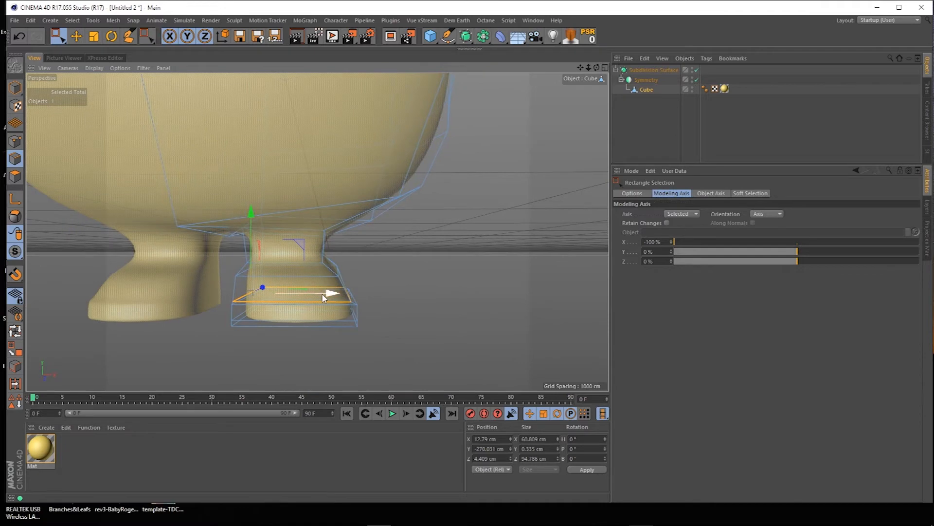
pyautogui.moveTo(329, 298); pyautogui.dragTo(339, 294)
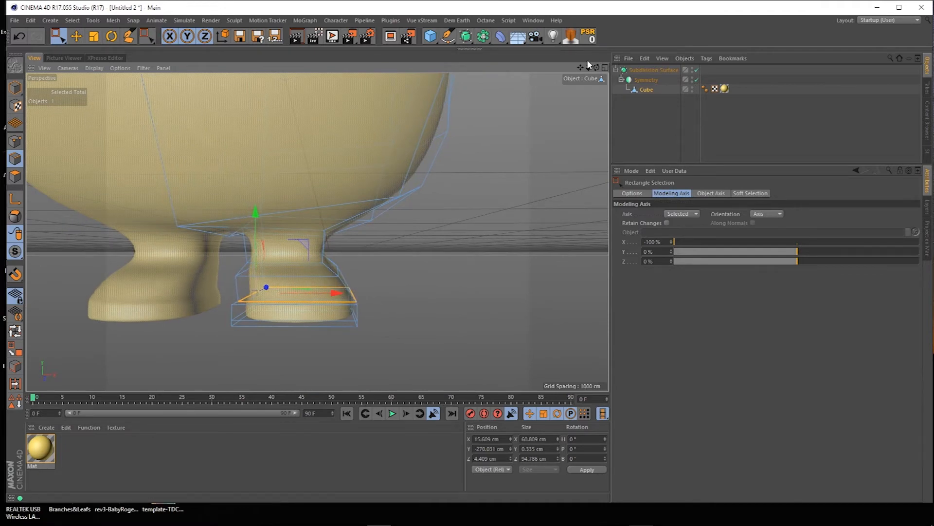
pyautogui.moveTo(596, 68); pyautogui.dragTo(626, 81)
# Cut a vertical edge down the middle of the shoe's toe to the sole's underside with the Polygon Pen.
pyautogui.keyDown('alt'); pyautogui.moveTo(339, 294); pyautogui.dragTo(342, 286); pyautogui.keyUp('alt')
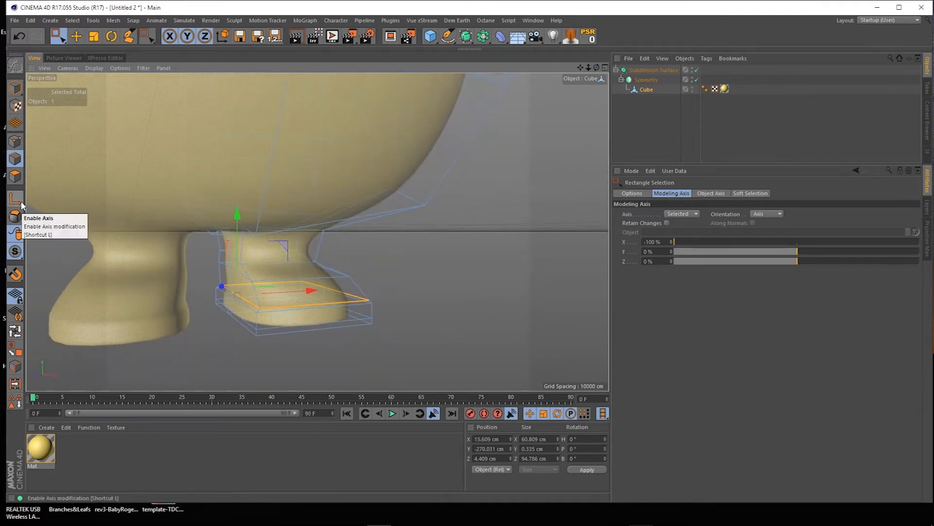
pyautogui.press('m')
pyautogui.press('e')
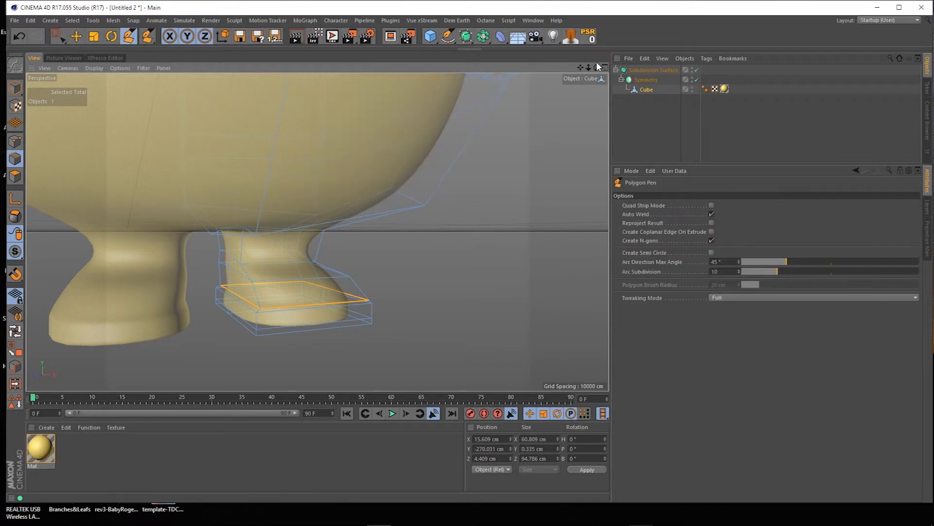
pyautogui.moveTo(598, 68); pyautogui.dragTo(638, 82)
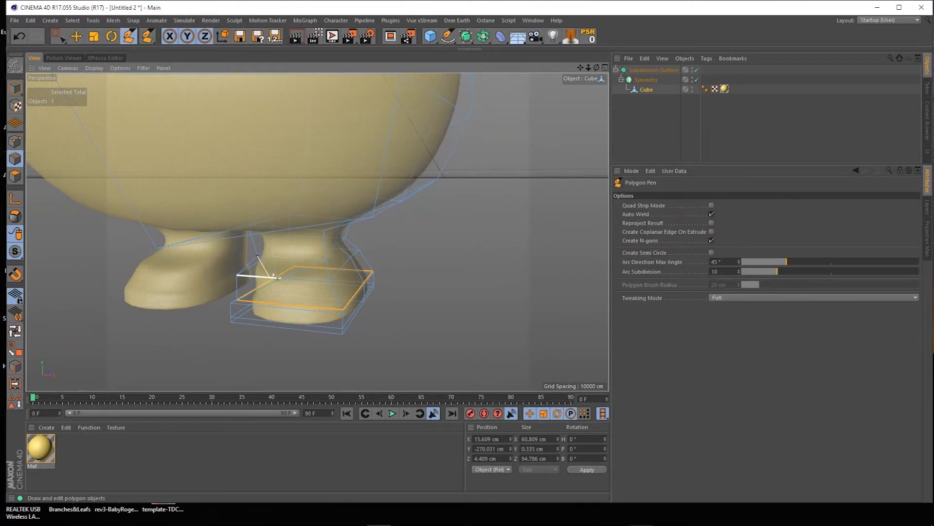
pyautogui.click(283, 304)
pyautogui.click(282, 308)
pyautogui.click(277, 327)
pyautogui.moveTo(596, 68); pyautogui.dragTo(596, 24)
pyautogui.keyDown('alt'); pyautogui.moveTo(318, 233); pyautogui.dragTo(281, 252); pyautogui.keyUp('alt')
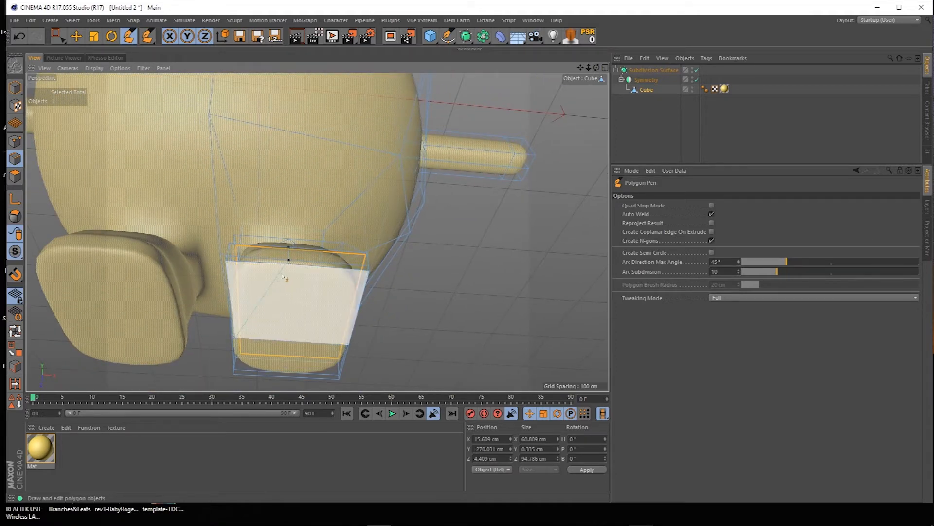
pyautogui.click(285, 263)
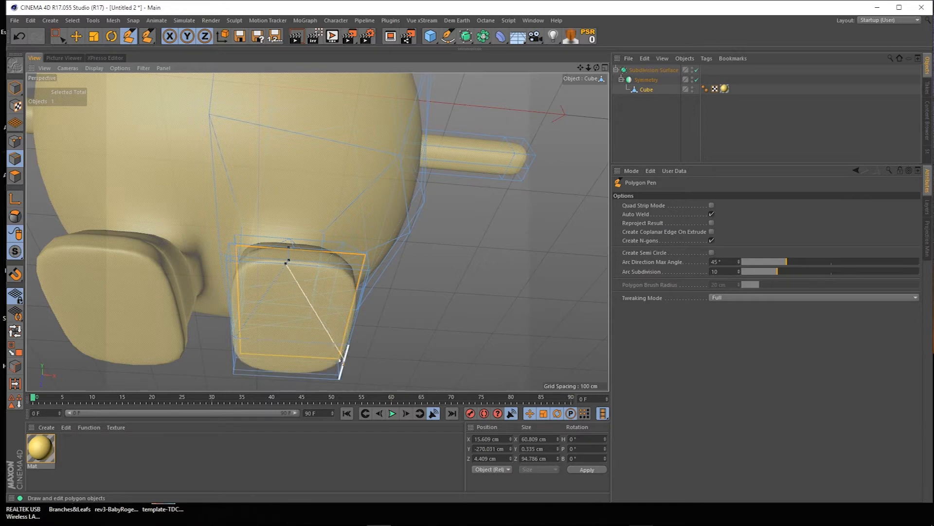
# Select the points of the middle toe cut, set their X size to 0 cm and shift them sideways.
pyautogui.click(16, 141)
pyautogui.click(58, 36)
pyautogui.moveTo(58, 36); pyautogui.dragTo(73, 51)
pyautogui.moveTo(291, 238); pyautogui.dragTo(289, 278)
pyautogui.moveTo(597, 68); pyautogui.dragTo(451, 333)
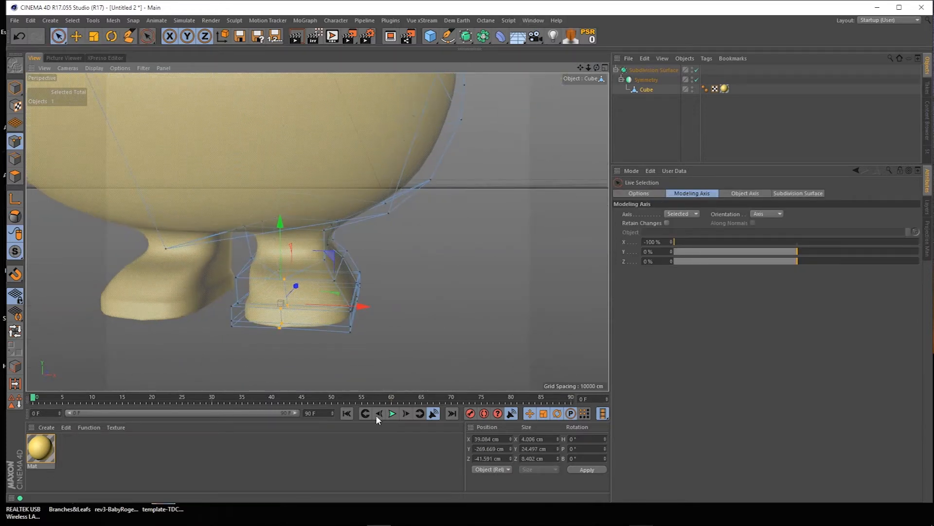
pyautogui.click(543, 438)
pyautogui.moveTo(362, 309)
pyautogui.mouseDown()
pyautogui.moveTo(371, 310)
pyautogui.moveTo(349, 314)
pyautogui.mouseUp()
# Pull the middle toe points forward to about Z -44.8 cm to round the tip of the shoe.
pyautogui.press('m')
pyautogui.press('e')
pyautogui.click(59, 37)
pyautogui.click(351, 306)
pyautogui.keyDown('alt'); pyautogui.moveTo(428, 235); pyautogui.dragTo(333, 247); pyautogui.keyUp('alt')
pyautogui.moveTo(327, 285); pyautogui.dragTo(331, 275)
pyautogui.moveTo(270, 317); pyautogui.dragTo(270, 315)
pyautogui.moveTo(318, 284); pyautogui.dragTo(311, 286)
# Add cuts across the middle of the shoe's sides with the Polygon Pen.
pyautogui.moveTo(597, 67); pyautogui.dragTo(647, 67)
pyautogui.click(129, 36)
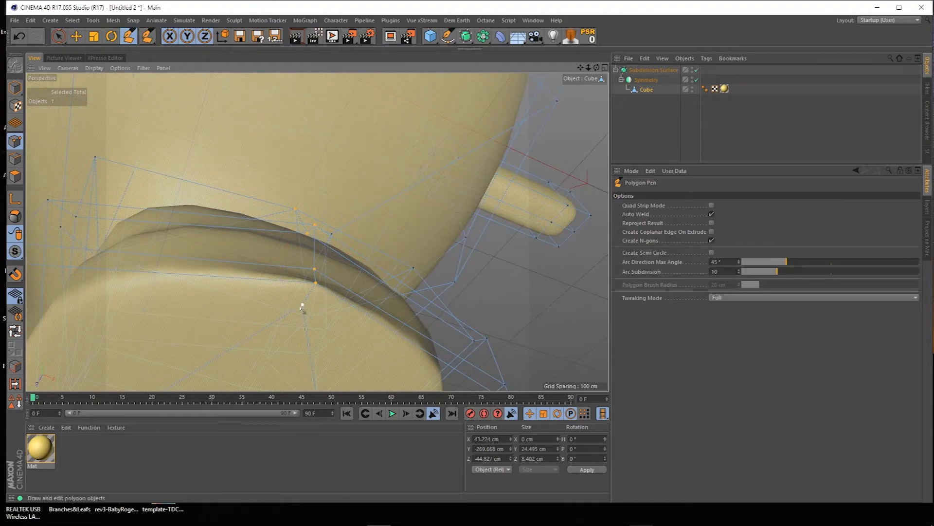
pyautogui.moveTo(597, 68); pyautogui.dragTo(545, 82)
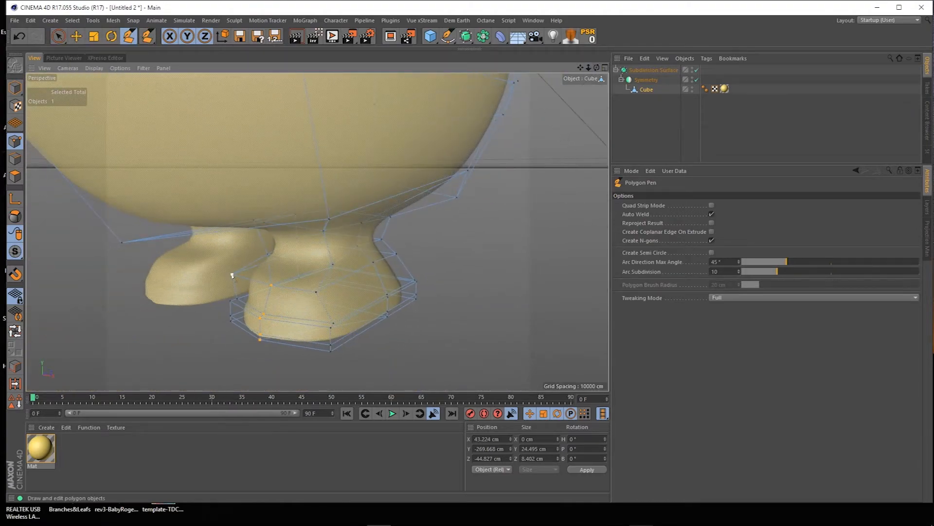
pyautogui.press('space')
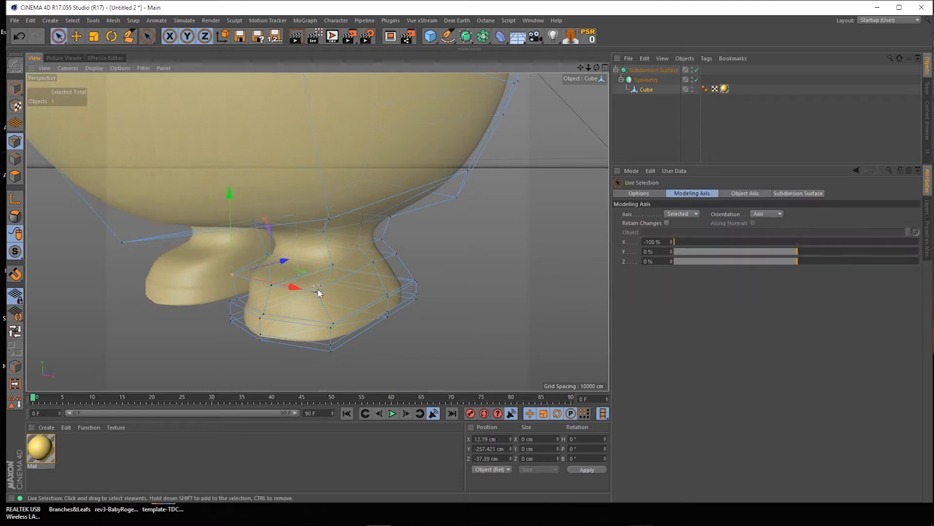
# Set the modeling axis X offset to 0% and reposition the front points on the shoe's upper.
pyautogui.doubleClick(656, 242)
pyautogui.write('0')
pyautogui.press('Return')
pyautogui.moveTo(316, 268); pyautogui.dragTo(330, 265)
pyautogui.moveTo(285, 199); pyautogui.dragTo(283, 208)
# Cut a vertical edge down the middle of the shoe's heel with the Polygon Pen.
pyautogui.moveTo(598, 68); pyautogui.dragTo(462, 56)
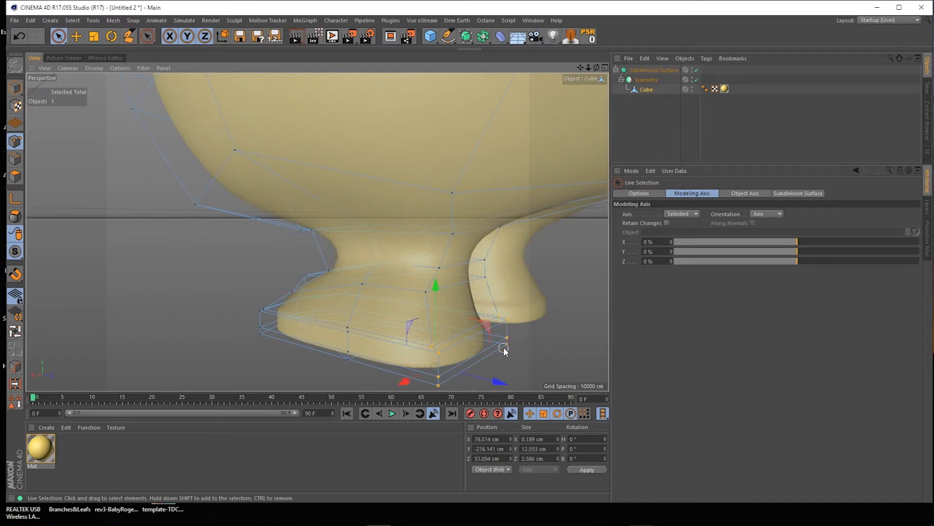
pyautogui.press('m')
pyautogui.press('e')
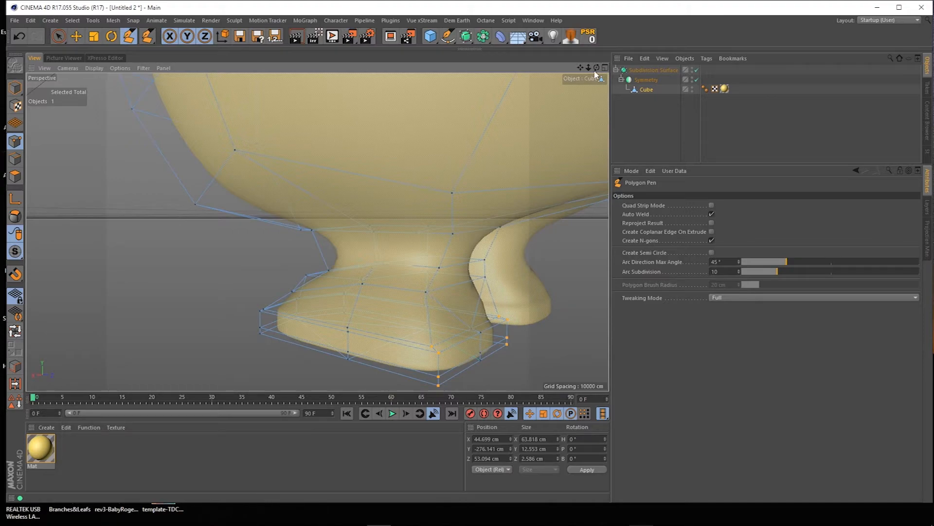
pyautogui.moveTo(598, 68); pyautogui.dragTo(588, 17)
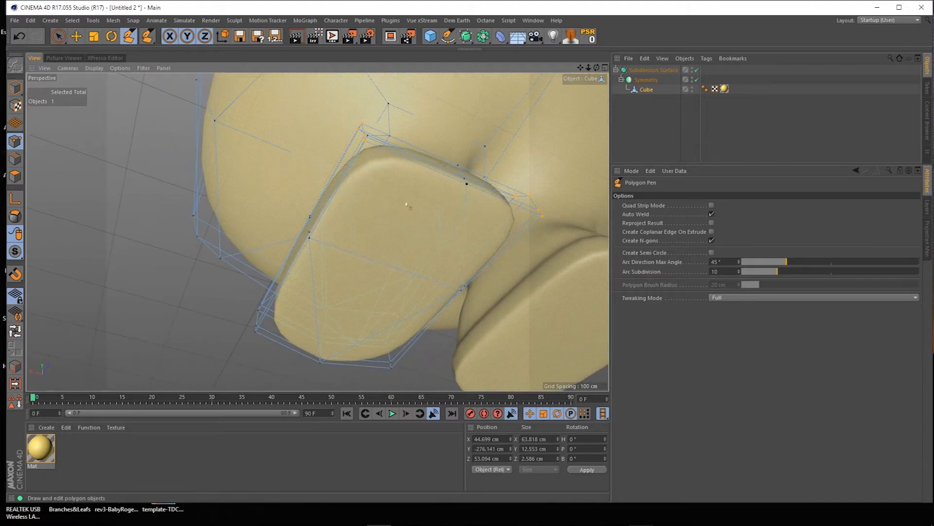
pyautogui.press('space')
pyautogui.moveTo(597, 68); pyautogui.dragTo(595, 98)
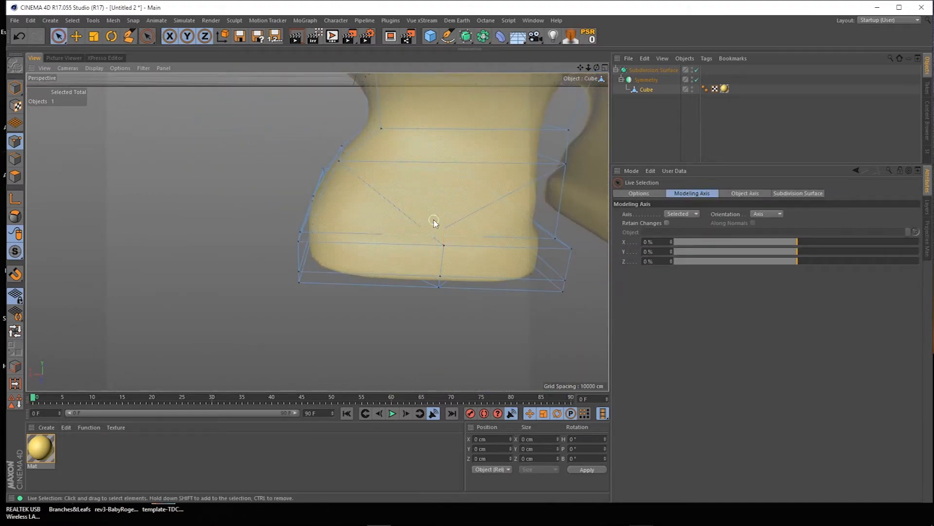
# Select the middle heel points, set their X size to 0 cm and adjust their position.
pyautogui.click(438, 290)
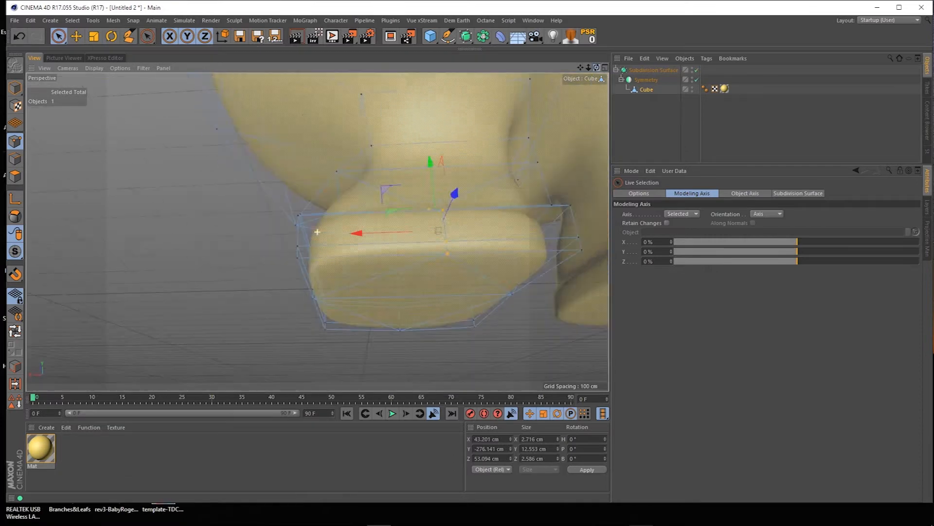
pyautogui.doubleClick(526, 438)
pyautogui.write('0')
pyautogui.press('Return')
pyautogui.moveTo(362, 255); pyautogui.dragTo(377, 254)
# Select the corner points of the heel and pull them in toward the toe to round the heel.
pyautogui.click(307, 210)
pyautogui.moveTo(561, 234)
pyautogui.mouseDown()
pyautogui.moveTo(562, 293)
pyautogui.moveTo(580, 292)
pyautogui.mouseUp()
pyautogui.moveTo(480, 238); pyautogui.dragTo(456, 220)
# Select all the heel points and shift them along Z to about 49 cm, matching the reference shoe.
pyautogui.keyDown('shift'); pyautogui.moveTo(403, 181); pyautogui.dragTo(411, 194); pyautogui.keyUp('shift')
pyautogui.press('F5')
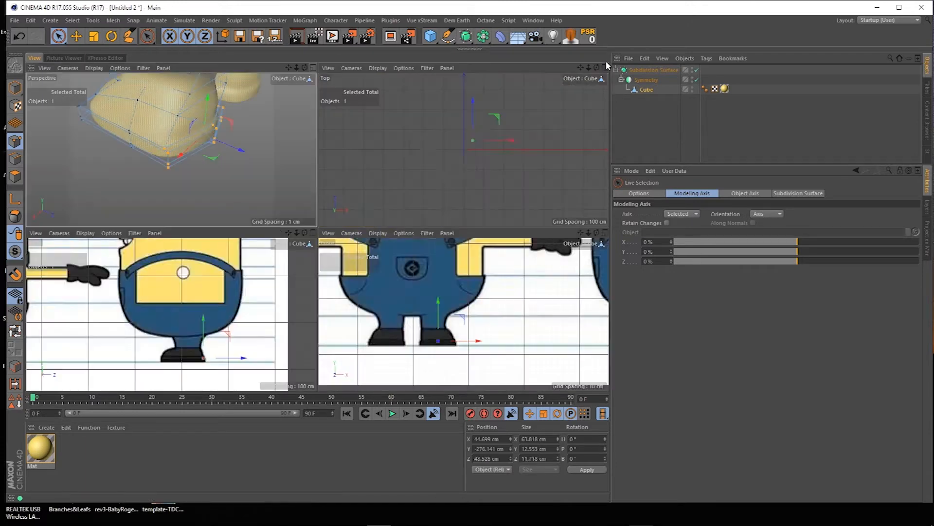
pyautogui.press('F3')
pyautogui.click(606, 67)
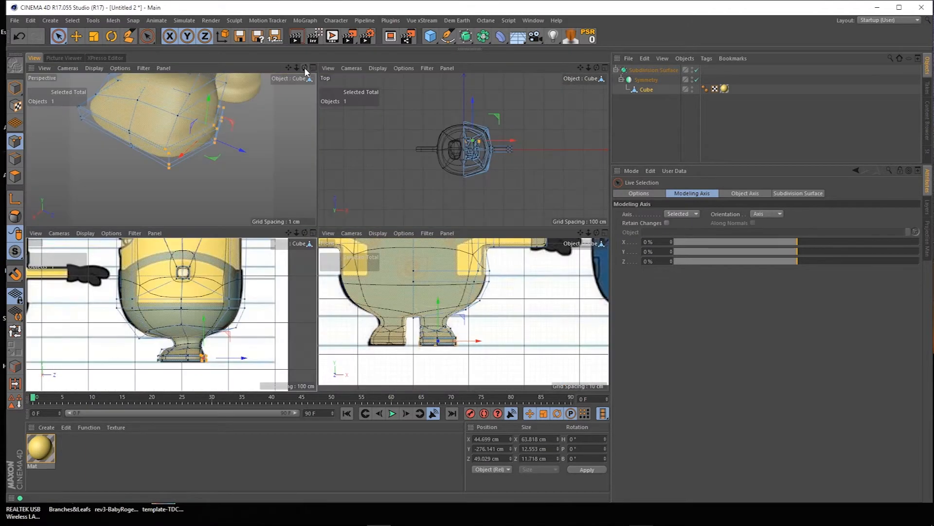
pyautogui.click(313, 68)
# Reposition the points on the back of the shoe's upper and ankle to smooth the heel's shape.
pyautogui.keyDown('alt'); pyautogui.moveTo(317, 229); pyautogui.dragTo(333, 160); pyautogui.keyUp('alt')
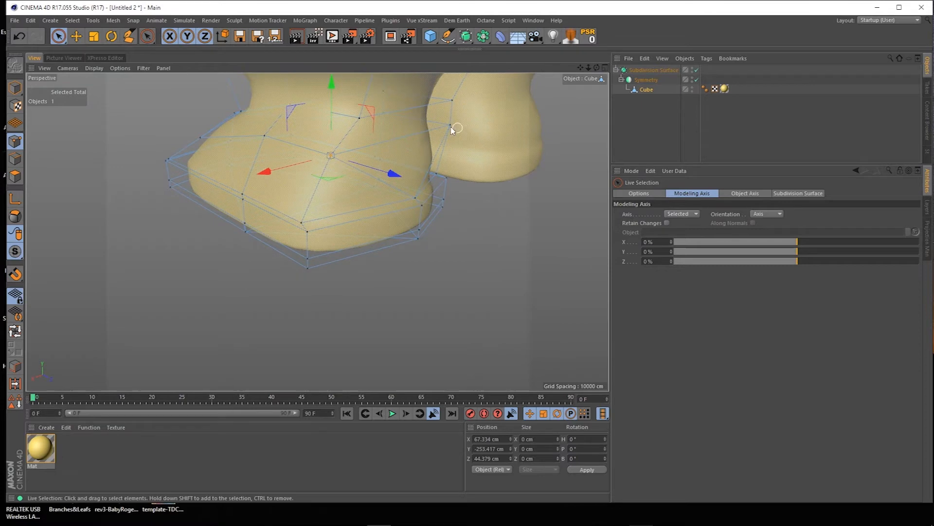
pyautogui.press('m')
pyautogui.press('e')
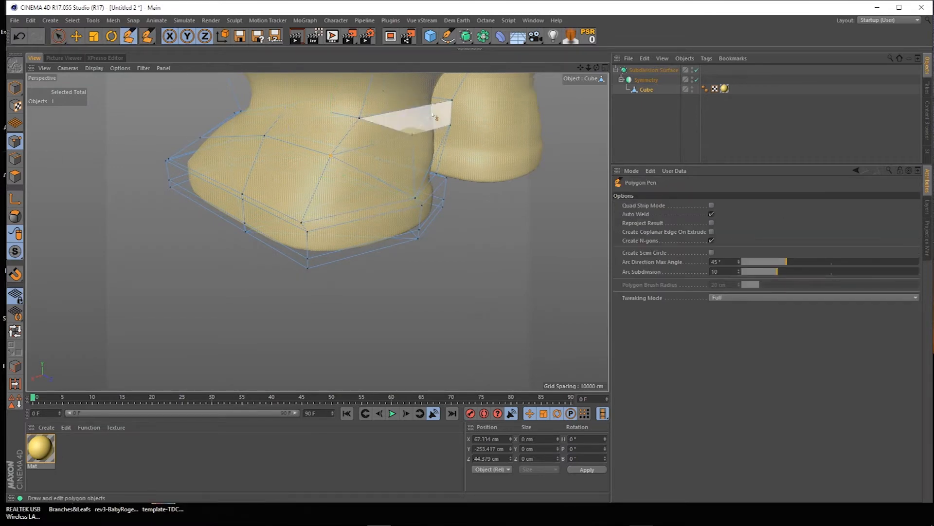
pyautogui.press('space')
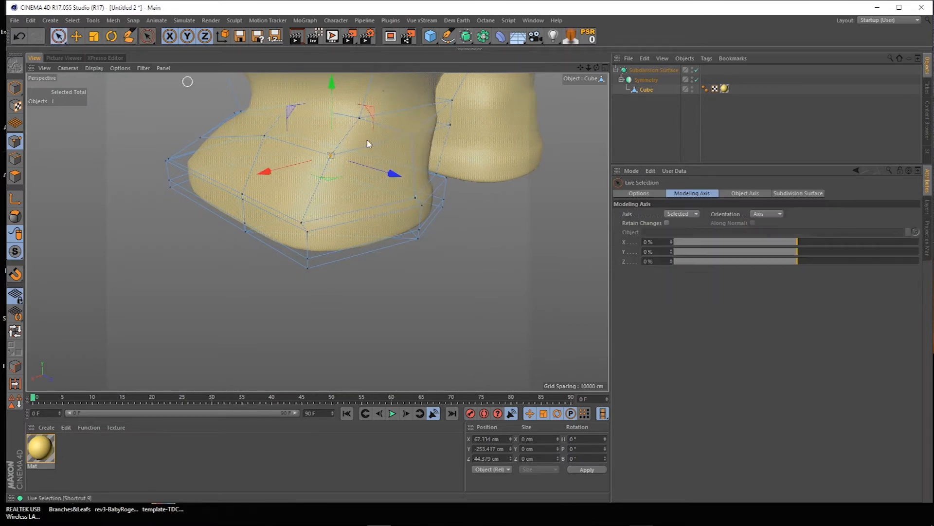
pyautogui.moveTo(455, 124)
pyautogui.keyDown('alt'); pyautogui.mouseDown()
pyautogui.moveTo(464, 140)
pyautogui.moveTo(448, 140)
pyautogui.mouseUp(); pyautogui.keyUp('alt')
pyautogui.moveTo(341, 115); pyautogui.dragTo(381, 103)
pyautogui.moveTo(451, 115); pyautogui.dragTo(440, 114)
pyautogui.click(364, 134)
pyautogui.moveTo(361, 91); pyautogui.dragTo(362, 118)
pyautogui.moveTo(450, 175); pyautogui.dragTo(459, 168)
# Move the individual points along the sides of the shoe's upper to round its contour.
pyautogui.moveTo(597, 67); pyautogui.dragTo(430, 83)
pyautogui.moveTo(380, 187); pyautogui.dragTo(349, 189)
pyautogui.moveTo(596, 68); pyautogui.dragTo(436, 60)
pyautogui.moveTo(504, 145)
pyautogui.mouseDown()
pyautogui.moveTo(512, 151)
pyautogui.moveTo(506, 146)
pyautogui.mouseUp()
pyautogui.moveTo(597, 68); pyautogui.dragTo(545, 86)
pyautogui.click(568, 119)
pyautogui.moveTo(521, 118); pyautogui.dragTo(481, 119)
# Adjust the points where the front of the ankle meets the shoe's upper.
pyautogui.moveTo(596, 67); pyautogui.dragTo(372, 65)
pyautogui.click(213, 190)
pyautogui.moveTo(275, 189); pyautogui.dragTo(297, 189)
pyautogui.click(365, 183)
pyautogui.moveTo(427, 183); pyautogui.dragTo(417, 182)
# Inspect the whole body against the front reference image and in the perspective view.
pyautogui.moveTo(597, 68); pyautogui.dragTo(618, 66)
pyautogui.click(605, 68)
pyautogui.click(606, 231)
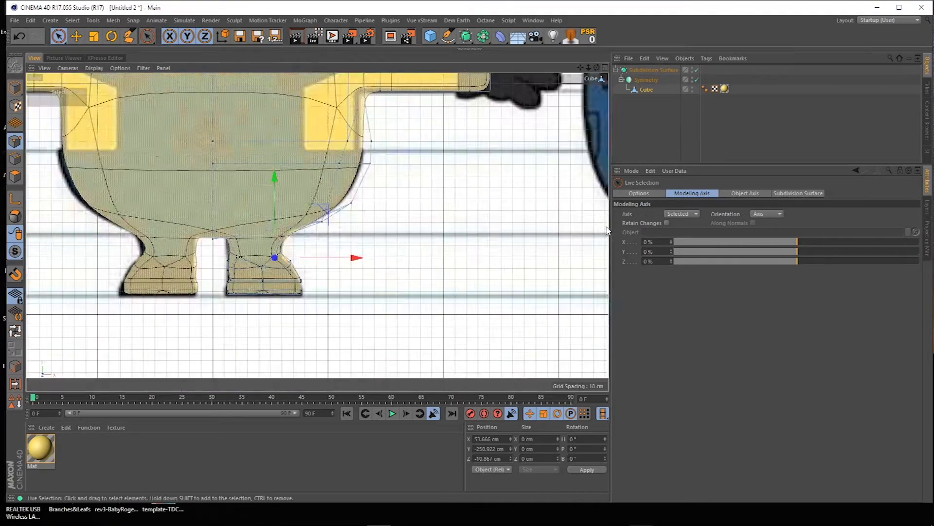
pyautogui.scroll(-6, 498, 149)
pyautogui.keyDown('alt'); pyautogui.moveTo(500, 100); pyautogui.dragTo(387, 209, button='middle'); pyautogui.keyUp('alt')
pyautogui.scroll(2, 387, 208)
pyautogui.click(605, 67)
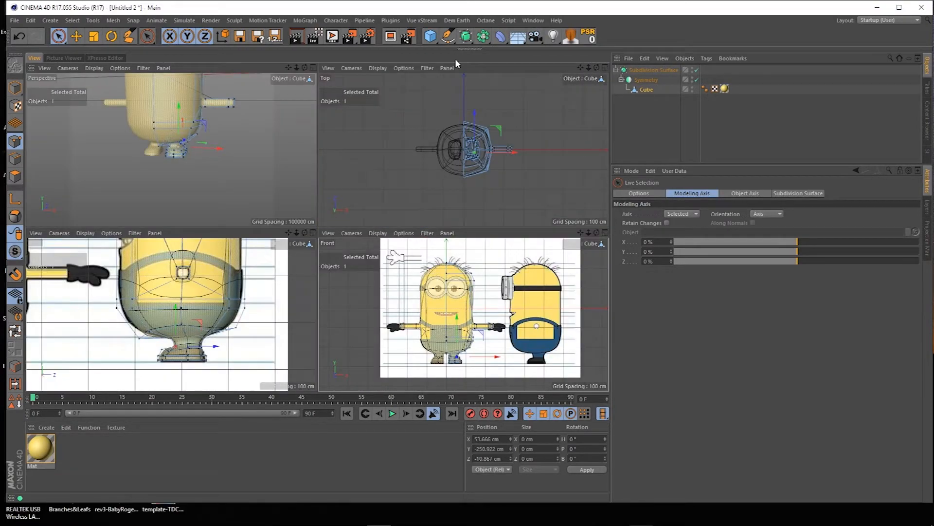
pyautogui.click(313, 68)
pyautogui.scroll(3, 318, 231)
pyautogui.moveTo(597, 67); pyautogui.dragTo(644, 68)
# Save the scene as minion.c4d on the desktop and maximize the program window.
pyautogui.click(14, 20)
pyautogui.click(58, 106)
pyautogui.click(50, 88)
pyautogui.click(118, 331)
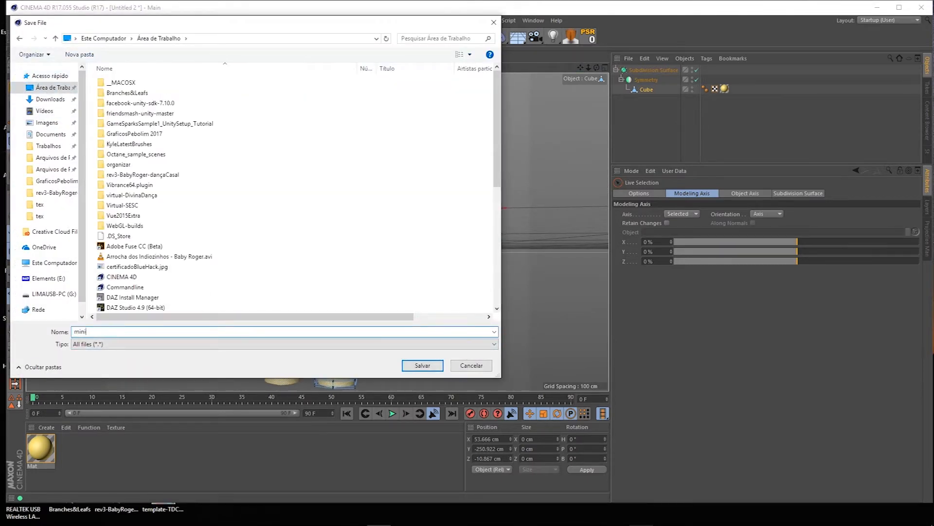
pyautogui.click(432, 362)
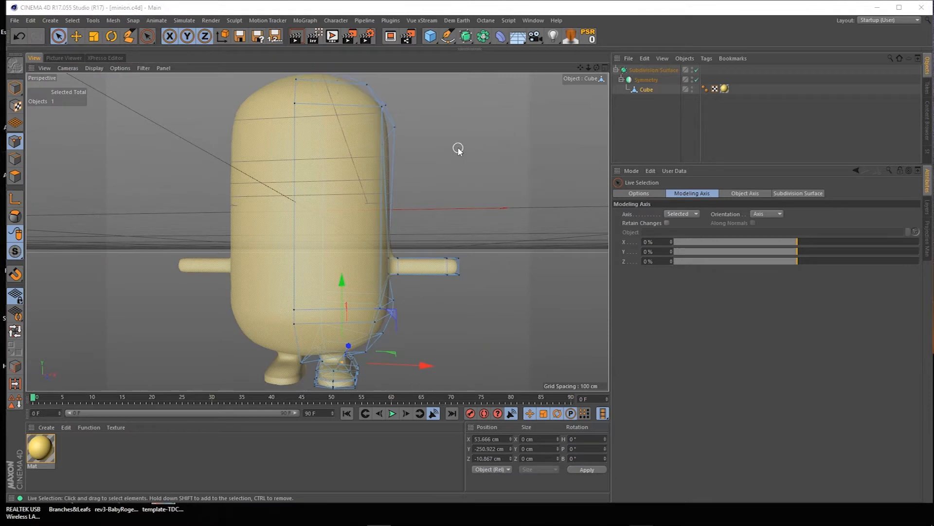
pyautogui.click(900, 7)
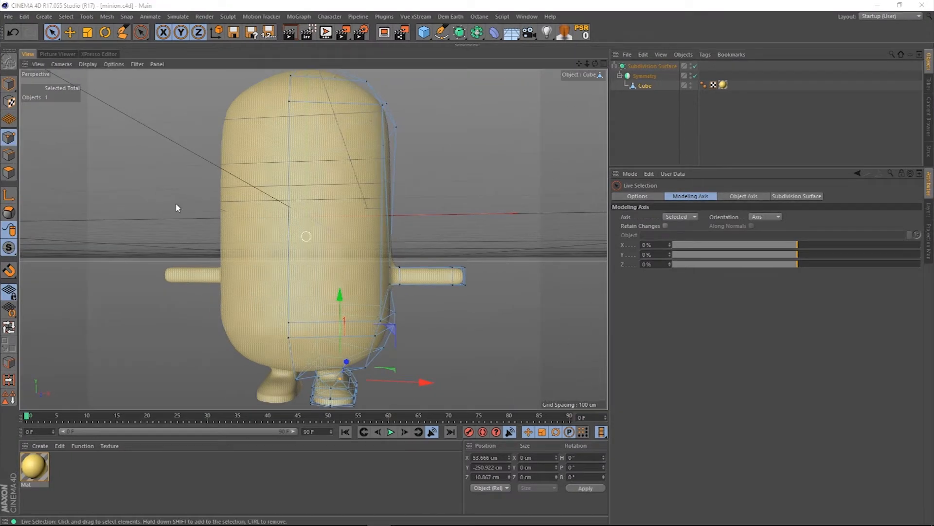
# Fill-select the shoe's polygons below a loop at the ankle and store them as a polygon selection.
pyautogui.click(6, 172)
pyautogui.moveTo(587, 64); pyautogui.dragTo(647, 64)
pyautogui.moveTo(579, 64); pyautogui.dragTo(606, 10)
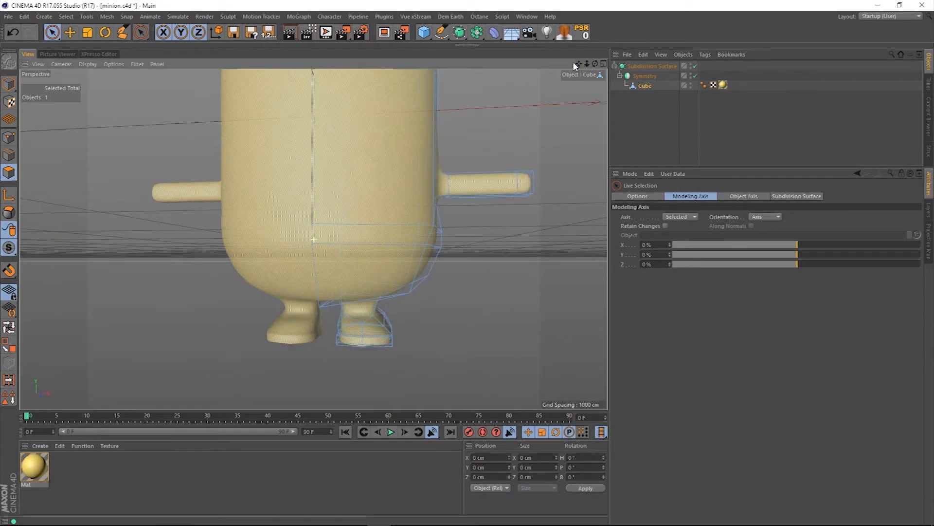
pyautogui.click(9, 327)
pyautogui.click(374, 308)
pyautogui.click(9, 345)
pyautogui.click(361, 332)
pyautogui.click(8, 402)
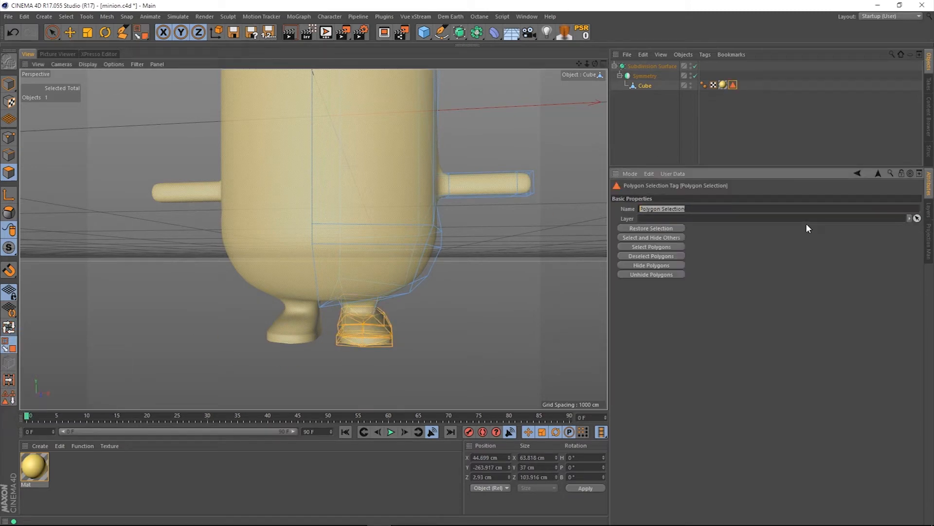
# Create a brown material with H 39°, S 79%, V 49% and apply it to the selected shoe polygons.
pyautogui.doubleClick(104, 463)
pyautogui.doubleClick(34, 466)
pyautogui.click(270, 100)
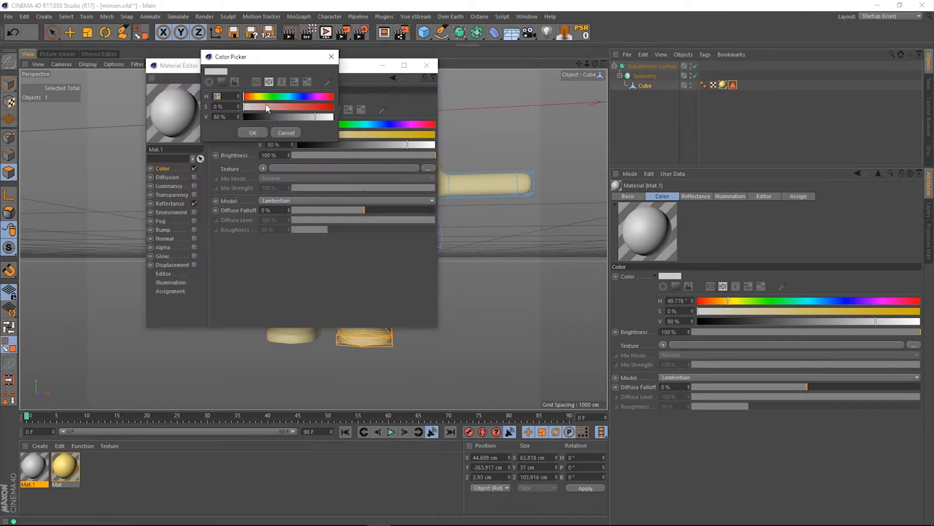
pyautogui.click(253, 132)
pyautogui.click(427, 65)
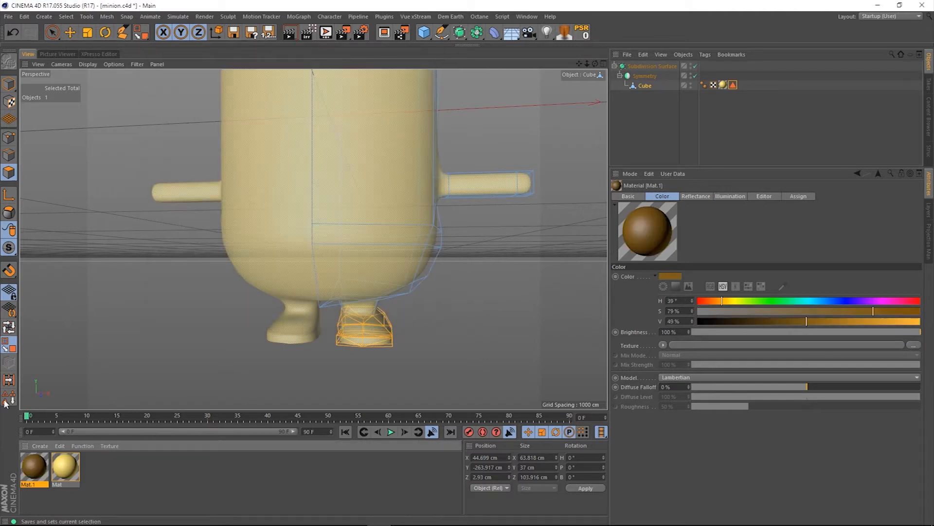
pyautogui.moveTo(34, 467); pyautogui.dragTo(645, 86)
pyautogui.click(649, 120)
# Turn off X-Ray for the Subdivision Surface and show the model in the front view.
pyautogui.moveTo(596, 63)
pyautogui.mouseDown()
pyautogui.moveTo(593, 80)
pyautogui.moveTo(559, 92)
pyautogui.moveTo(591, 97)
pyautogui.moveTo(595, 65)
pyautogui.mouseUp()
pyautogui.click(603, 63)
pyautogui.click(603, 239)
pyautogui.click(645, 69)
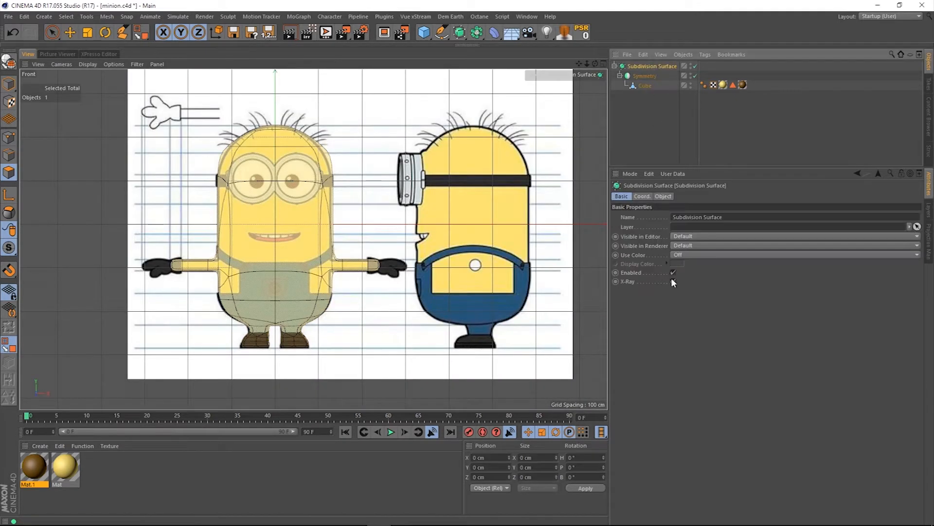
pyautogui.click(671, 277)
# Hide the background reference picture in the front view and reselect the Cube object.
pyautogui.click(645, 85)
pyautogui.click(114, 64)
pyautogui.click(128, 248)
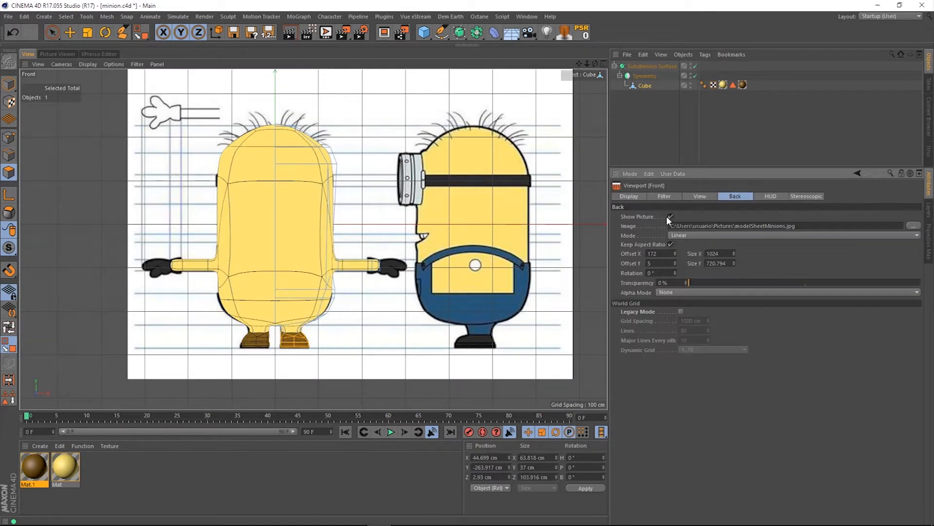
pyautogui.click(670, 216)
pyautogui.click(645, 86)
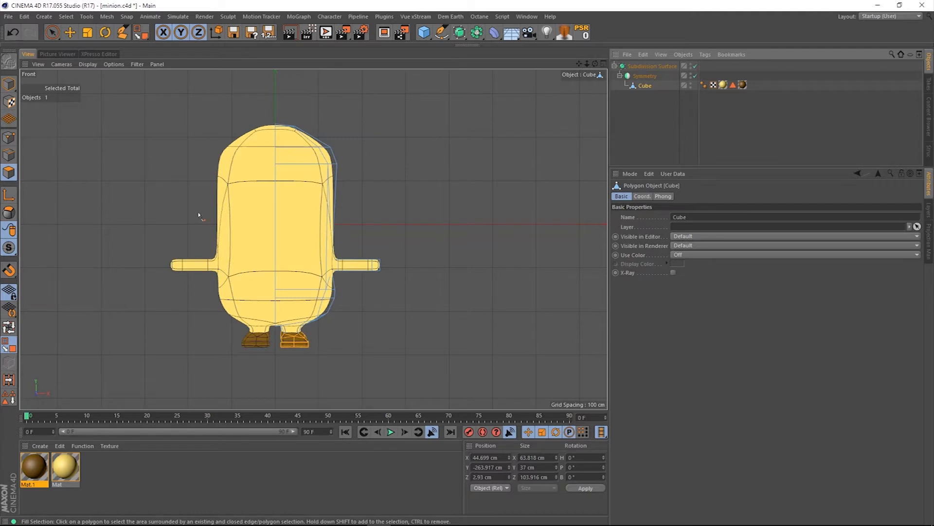
# Slide the vertical edge at the body's front centre outward with Edge Slide by about -31.9 cm.
pyautogui.click(52, 33)
pyautogui.click(279, 222)
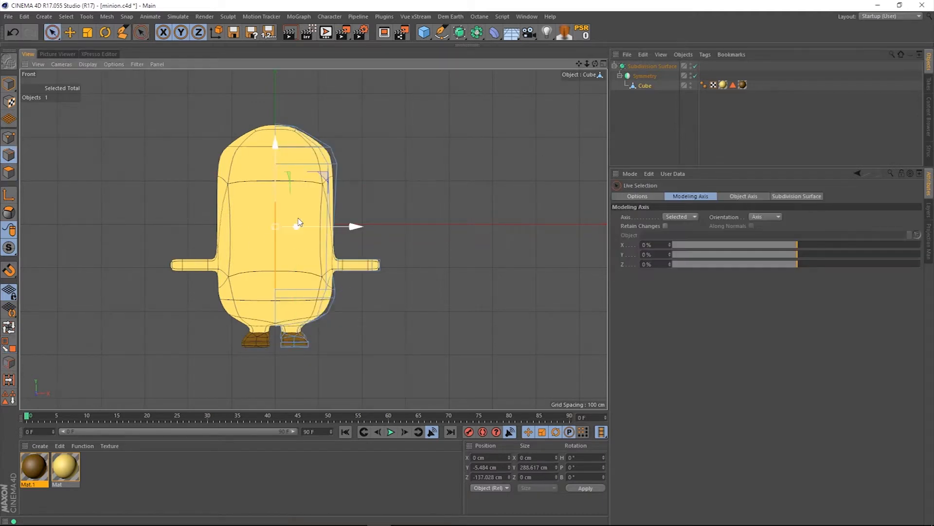
pyautogui.rightClick(440, 199)
pyautogui.click(490, 350)
pyautogui.moveTo(277, 227); pyautogui.dragTo(290, 228)
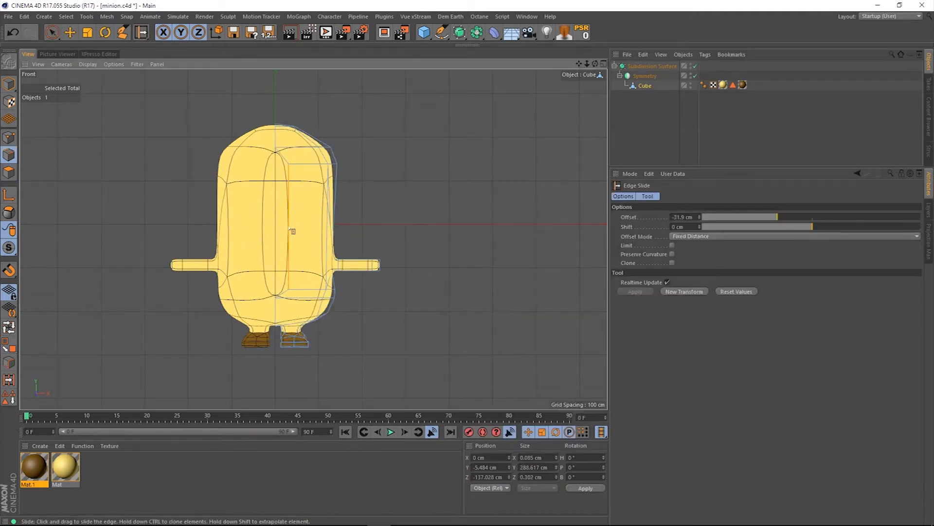
# Turn off the Subdivision Surface and move the slid front edge back toward the centre, to about X 18.7 cm.
pyautogui.press('space')
pyautogui.press('q')
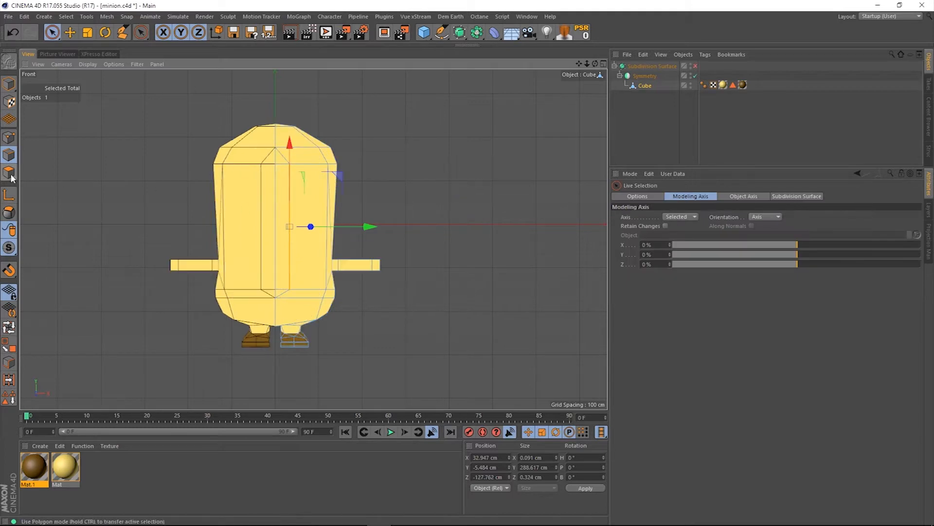
pyautogui.click(10, 173)
pyautogui.click(288, 226)
pyautogui.click(9, 155)
pyautogui.moveTo(372, 225); pyautogui.dragTo(365, 223)
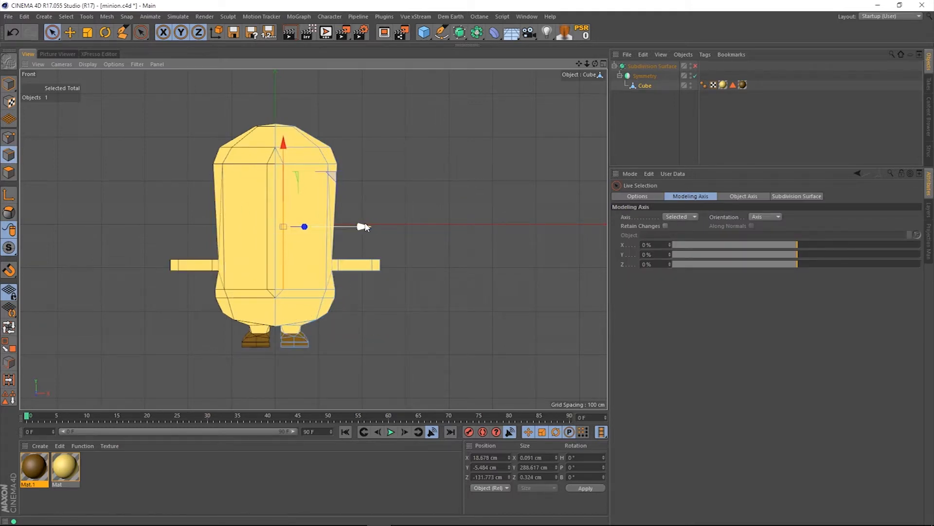
# Try to move the arm's points slightly outward from the body.
pyautogui.click(9, 137)
pyautogui.moveTo(52, 33); pyautogui.dragTo(76, 58)
pyautogui.click(637, 197)
pyautogui.moveTo(316, 241); pyautogui.dragTo(397, 291)
pyautogui.moveTo(439, 265); pyautogui.dragTo(442, 266)
pyautogui.press('q')
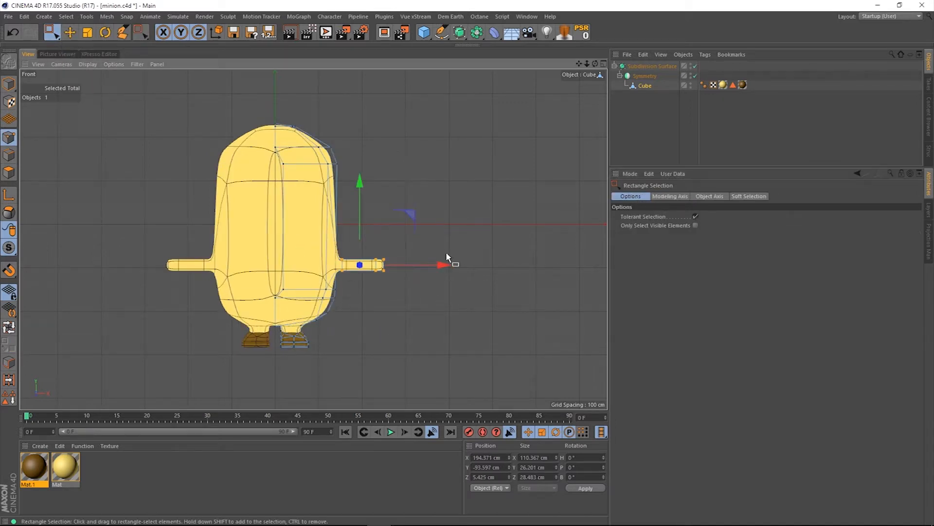
pyautogui.hotkey('ctrl', 'z')
# Select the points where the arm joins the body and try the Slide tool on them.
pyautogui.press('space')
pyautogui.press('space')
pyautogui.moveTo(344, 239); pyautogui.dragTo(336, 288)
pyautogui.press('m')
pyautogui.press('o')
pyautogui.press('q')
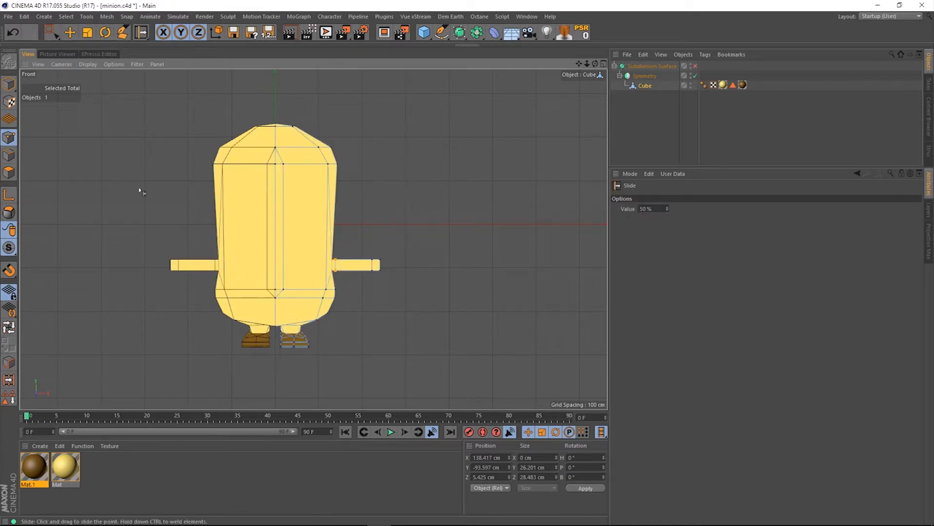
# Show the background reference picture in the front view again and turn on X-Ray for the Cube.
pyautogui.press('k')
pyautogui.press('j')
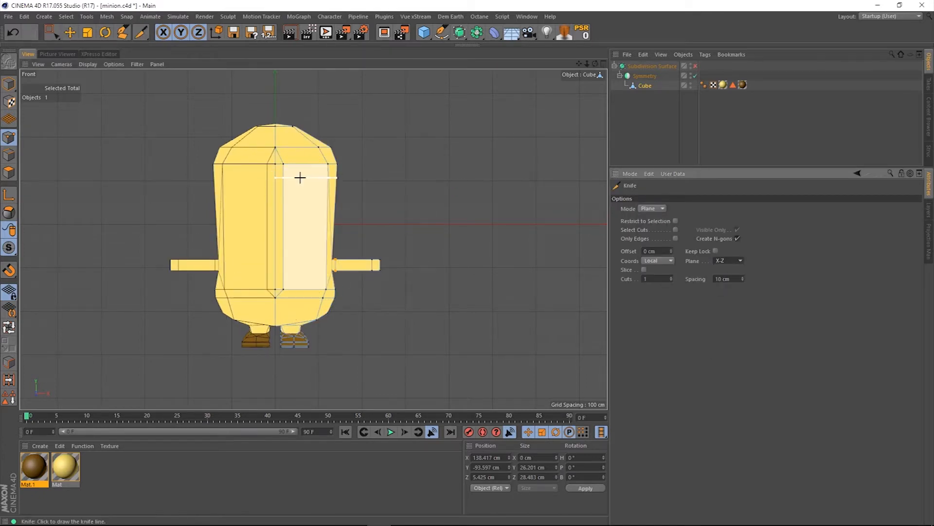
pyautogui.click(114, 64)
pyautogui.click(158, 154)
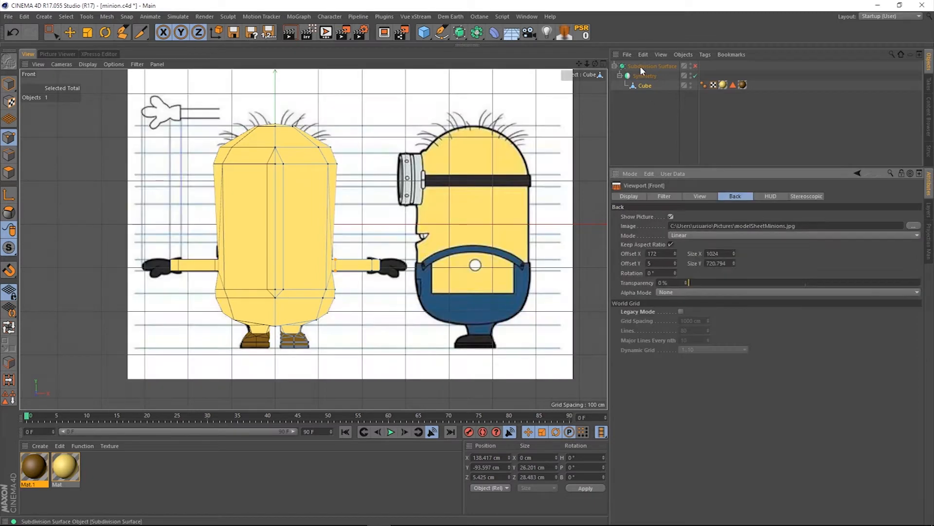
pyautogui.click(645, 85)
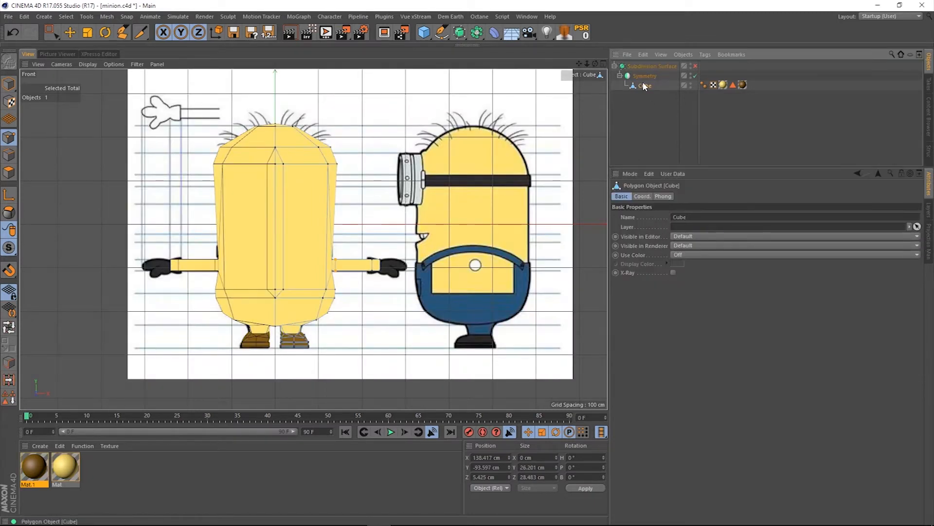
pyautogui.click(673, 273)
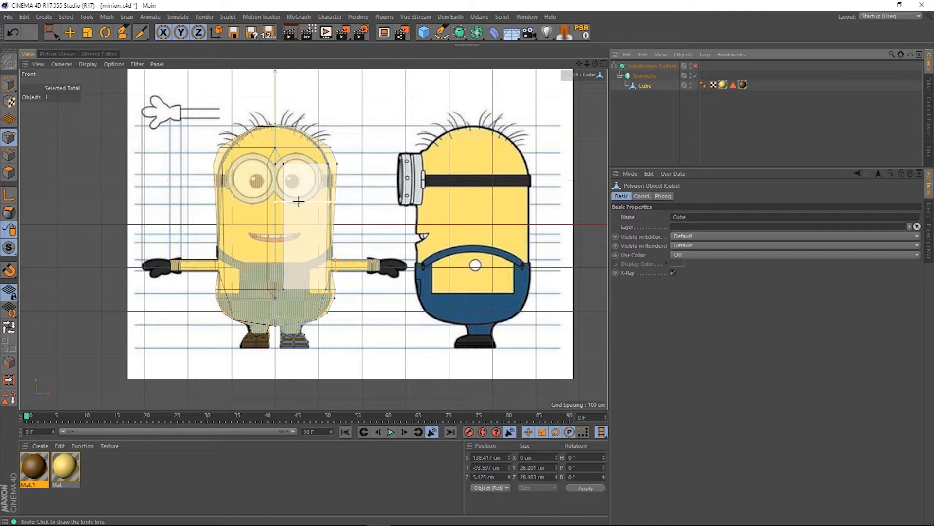
# Add a horizontal loop below the goggles and nudge the upper head points to match the reference outline.
pyautogui.press('0')
pyautogui.click(277, 162)
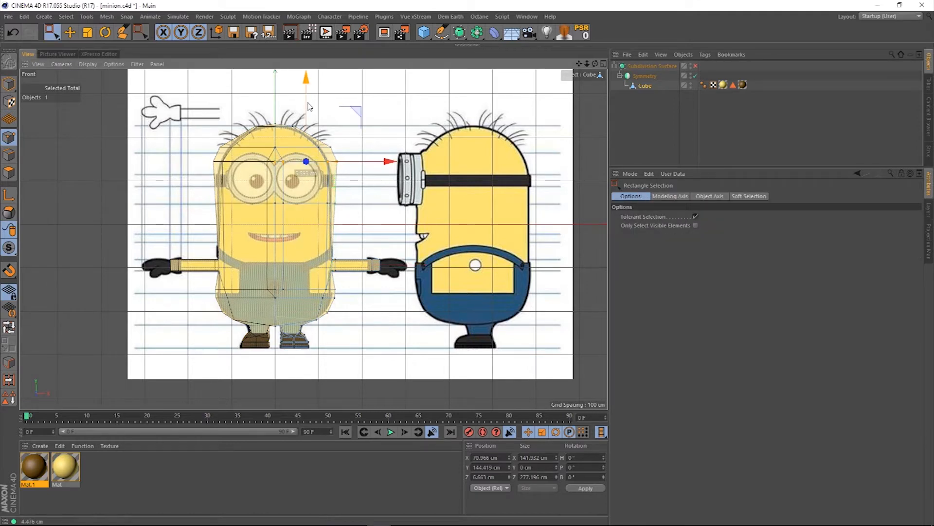
pyautogui.press('q')
pyautogui.click(331, 146)
pyautogui.moveTo(402, 145); pyautogui.dragTo(397, 146)
pyautogui.moveTo(288, 119); pyautogui.dragTo(301, 132)
pyautogui.moveTo(379, 126); pyautogui.dragTo(373, 126)
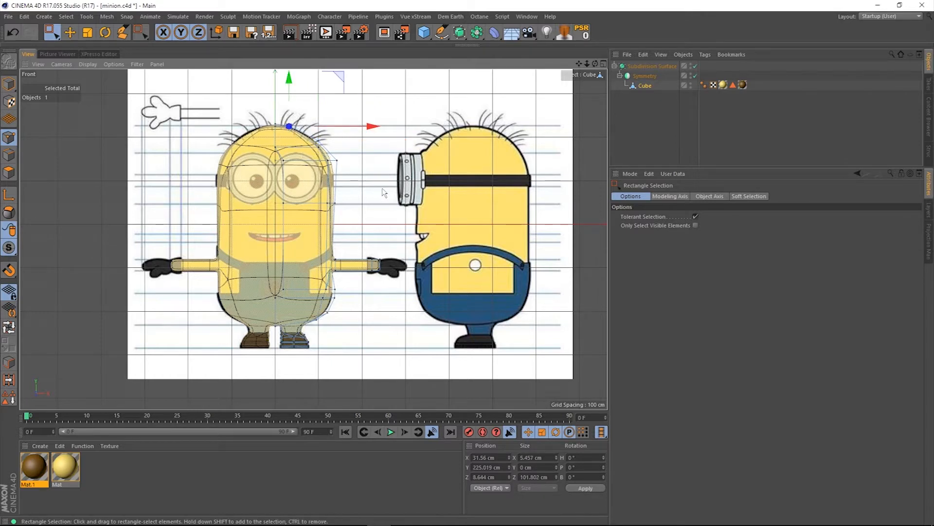
# Knife horizontal loops above and below the mouth, then turn off X-Ray for the Cube.
pyautogui.press('k')
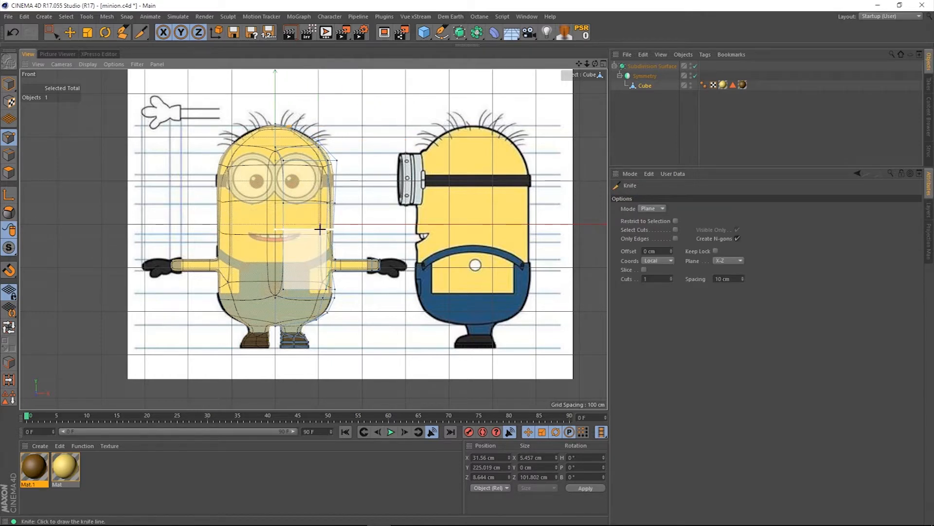
pyautogui.click(320, 243)
pyautogui.press('space')
pyautogui.press('q')
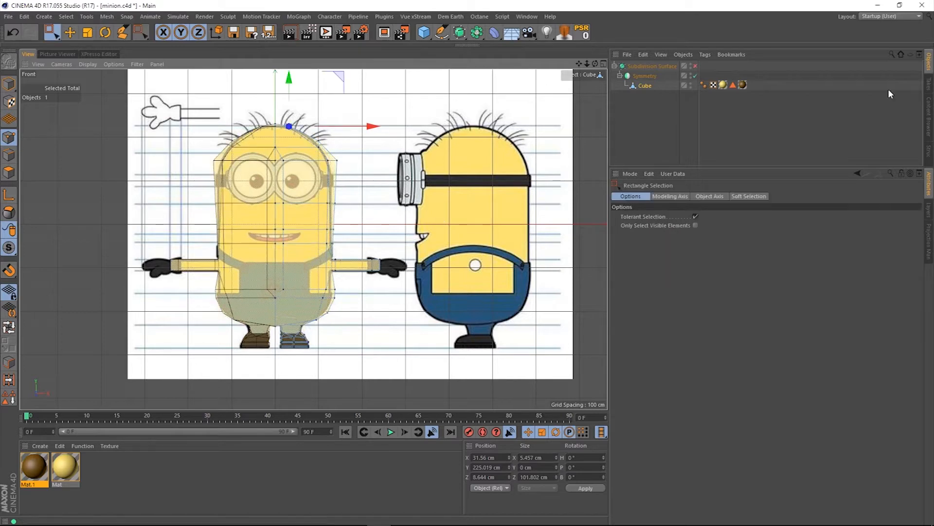
pyautogui.click(652, 66)
pyautogui.press('q')
pyautogui.click(646, 86)
pyautogui.press('q')
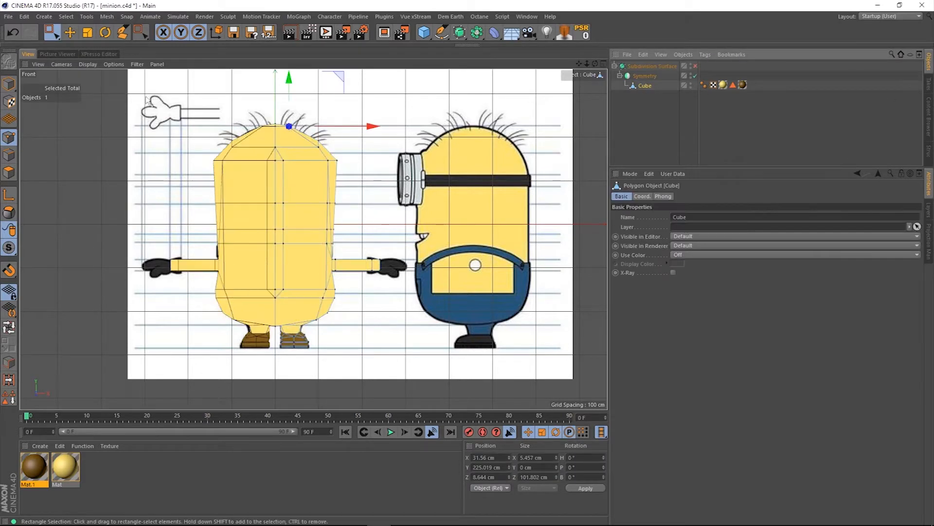
# Try moving the two inner points at mouth height outward by about 38 cm.
pyautogui.moveTo(53, 34); pyautogui.dragTo(63, 35)
pyautogui.moveTo(283, 228); pyautogui.dragTo(283, 243)
pyautogui.moveTo(346, 238); pyautogui.dragTo(363, 239)
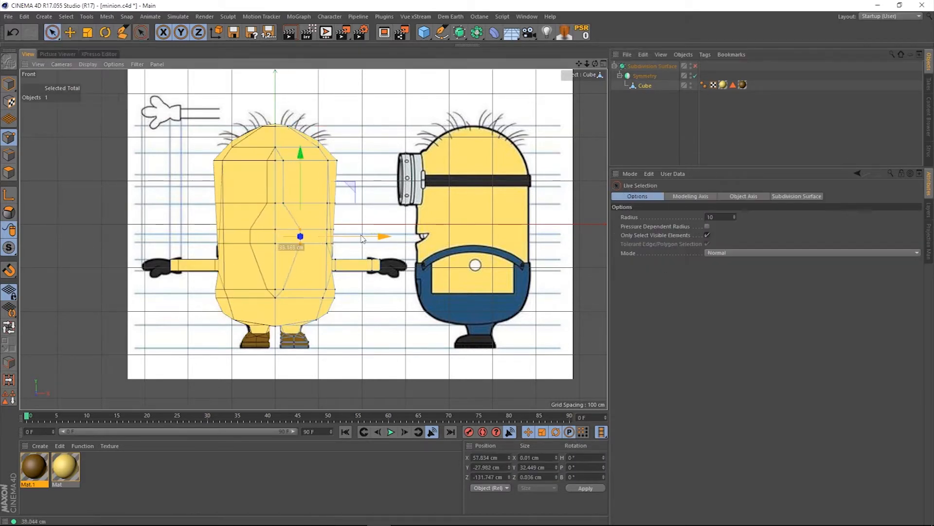
pyautogui.press('q')
pyautogui.press('Return')
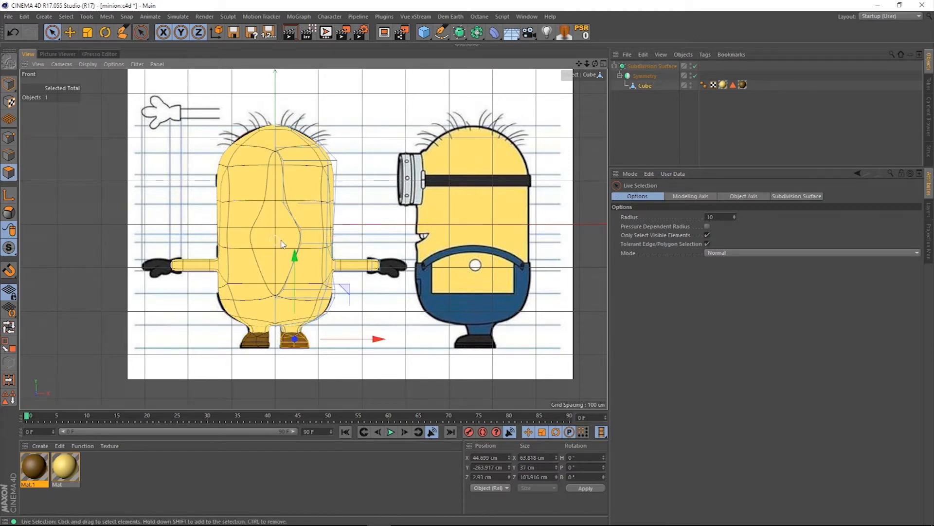
pyautogui.hotkey('ctrl', 'z')
pyautogui.press('q')
pyautogui.press('Return')
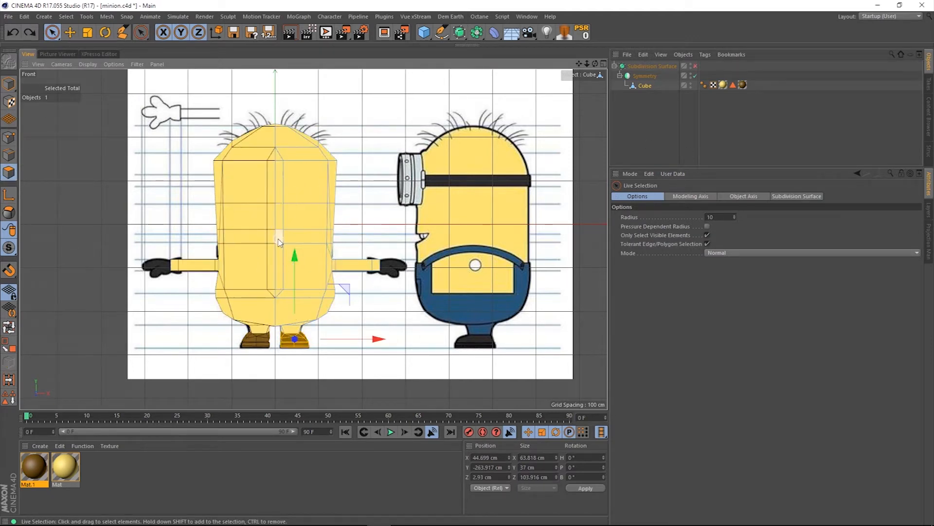
# Move the two inner points at mouth height outward and turn the Subdivision Surface back on.
pyautogui.moveTo(356, 237); pyautogui.dragTo(383, 239)
pyautogui.click(9, 173)
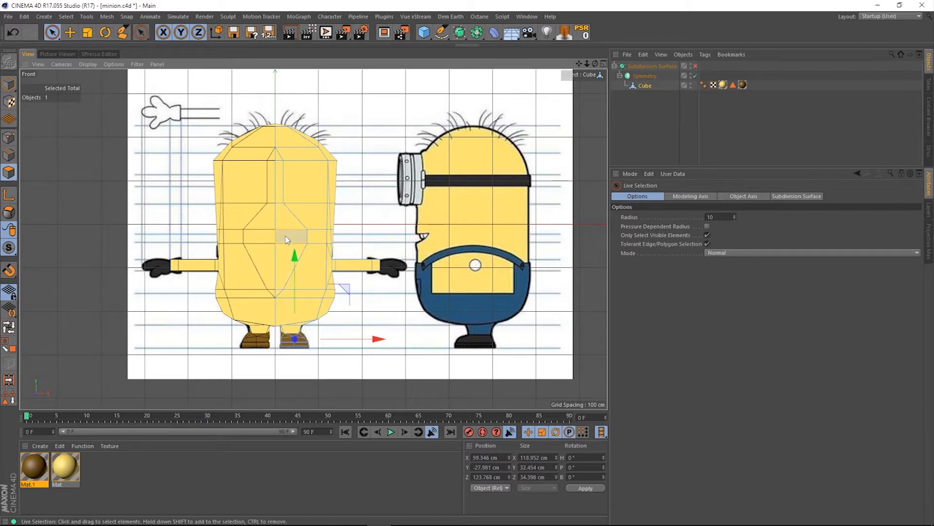
pyautogui.press('q')
# Turn on X-Ray for the Subdivision Surface and reselect the Cube with the Move tool.
pyautogui.click(644, 66)
pyautogui.click(674, 282)
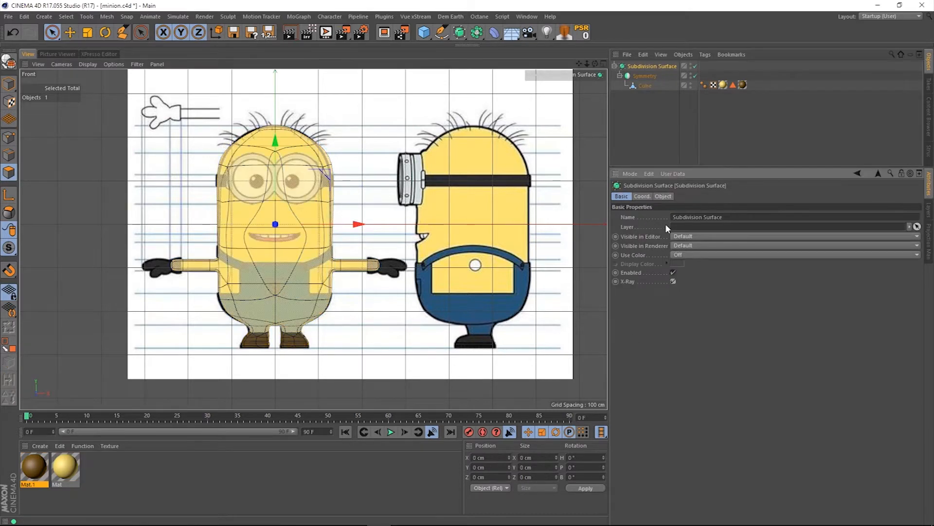
pyautogui.click(646, 87)
pyautogui.click(665, 67)
pyautogui.click(674, 281)
pyautogui.click(673, 281)
pyautogui.click(644, 86)
pyautogui.press('e')
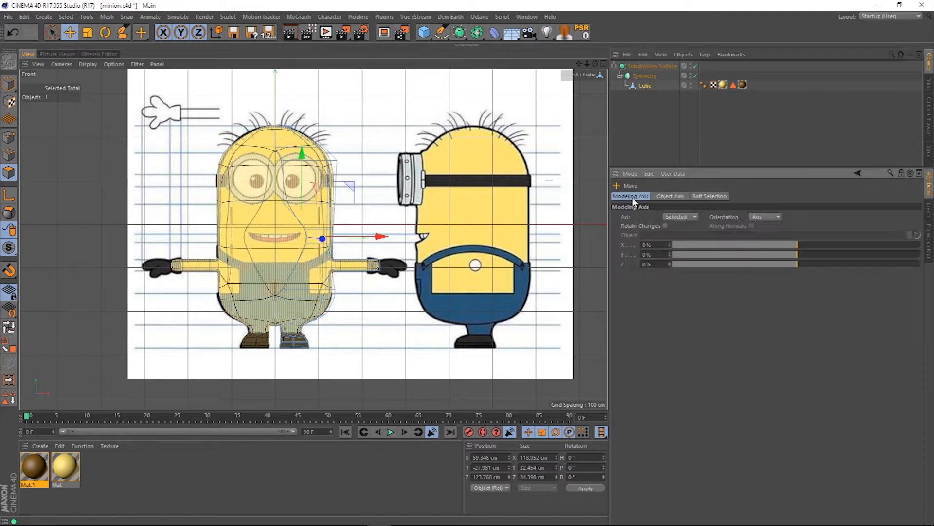
# Move the mouth's corner points slightly inward to match the reference mouth and preview the smoothed shape.
pyautogui.click(9, 137)
pyautogui.moveTo(387, 238); pyautogui.dragTo(380, 239)
pyautogui.click(9, 173)
pyautogui.press('q')
pyautogui.press('q')
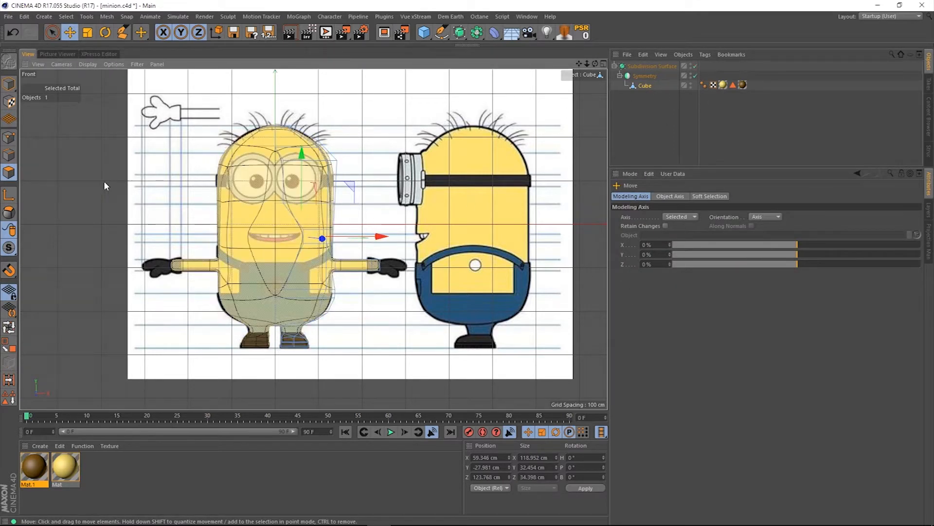
# Try an Extrude Inner on the mouth polygon with an offset of 4 cm.
pyautogui.rightClick(81, 168)
pyautogui.click(146, 220)
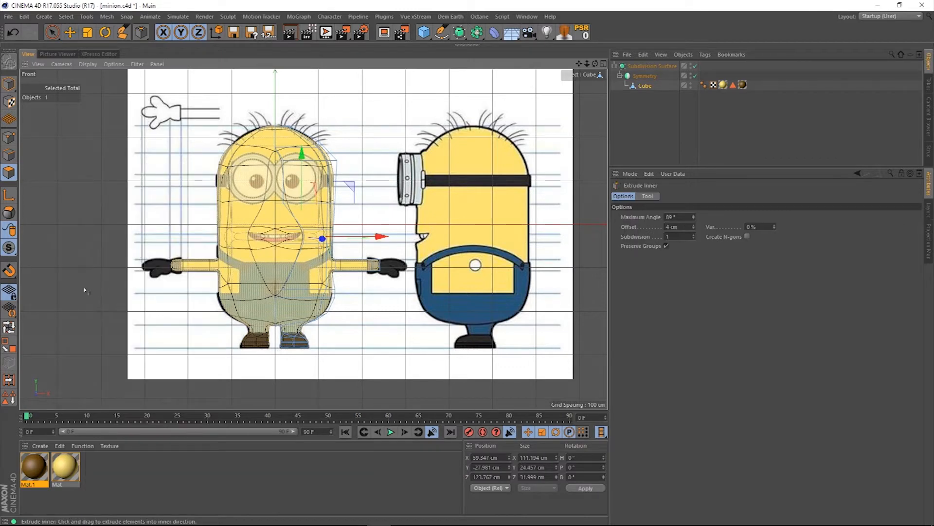
pyautogui.press('q')
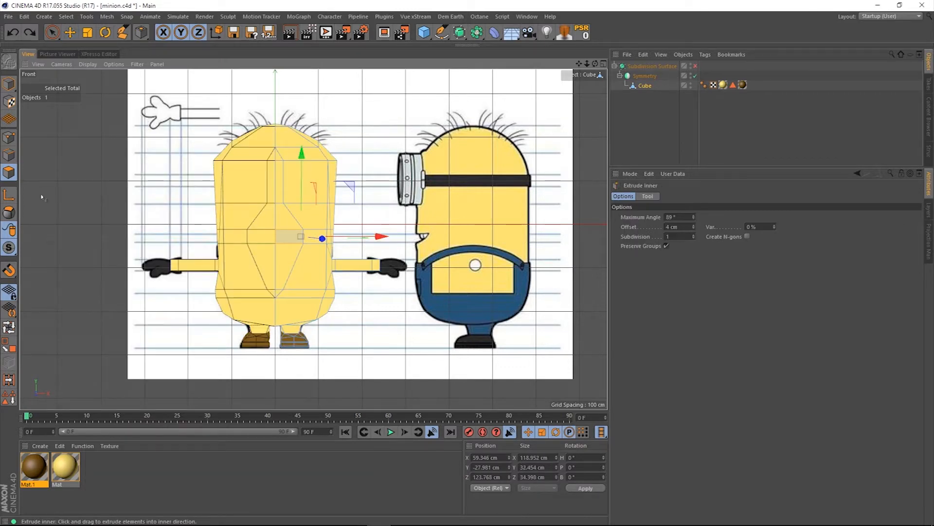
# Try to slide the mouth's edges with Edge Slide by about -5.6 cm.
pyautogui.click(9, 154)
pyautogui.press('space')
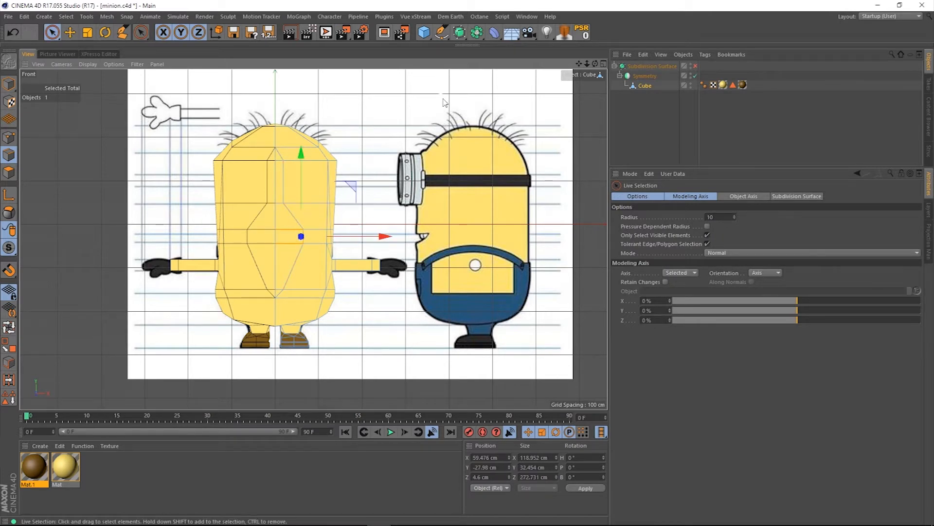
pyautogui.press('m')
pyautogui.press('o')
pyautogui.scroll(5, 300, 233)
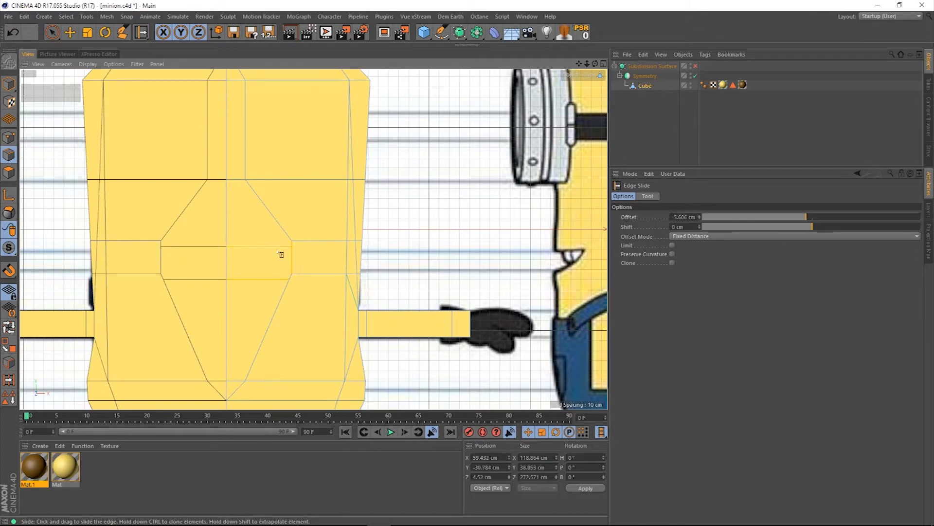
pyautogui.hotkey('ctrl', 'z')
# Try an Extrude Inner on the mouth polygon with a 3.4 cm offset and inspect it in the perspective view.
pyautogui.press('space')
pyautogui.click(9, 173)
pyautogui.press('m')
pyautogui.press('w')
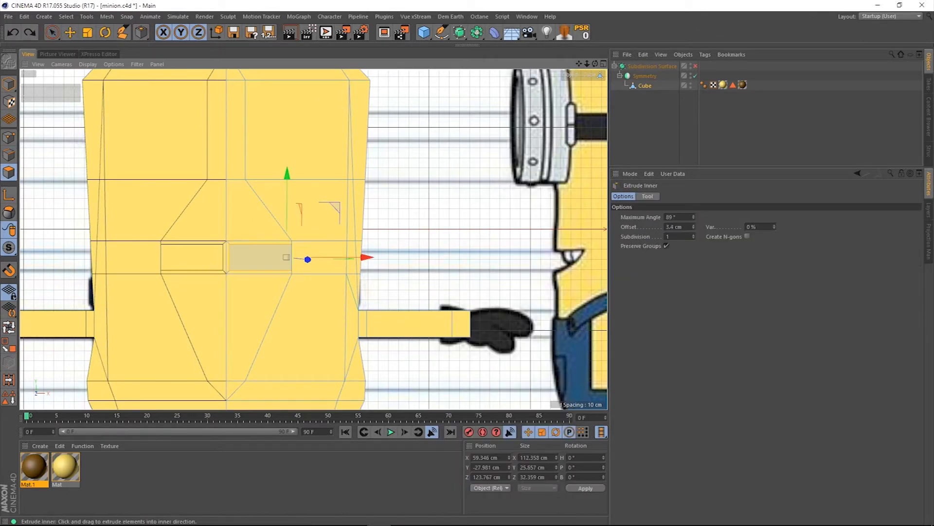
pyautogui.click(604, 64)
pyautogui.click(307, 63)
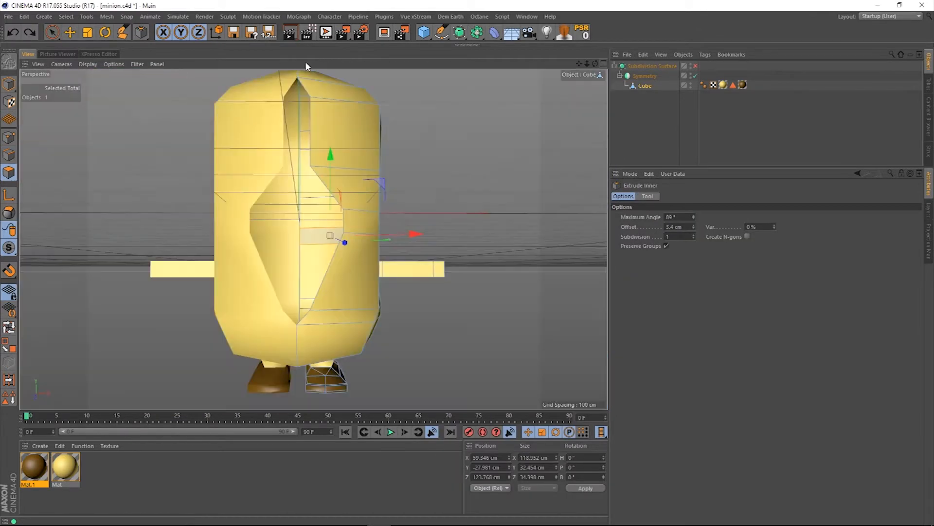
# Undo the mouth edits, body loop cuts and centre edge slide.
pyautogui.hotkey('ctrl', 'z')
pyautogui.hotkey('ctrl', 'z')
pyautogui.hotkey('ctrl', 'z')
pyautogui.hotkey('ctrl', 'z')
pyautogui.hotkey('ctrl', 'z')
pyautogui.hotkey('ctrl', 'z')
pyautogui.hotkey('ctrl', 'z')
pyautogui.hotkey('ctrl', 'z')
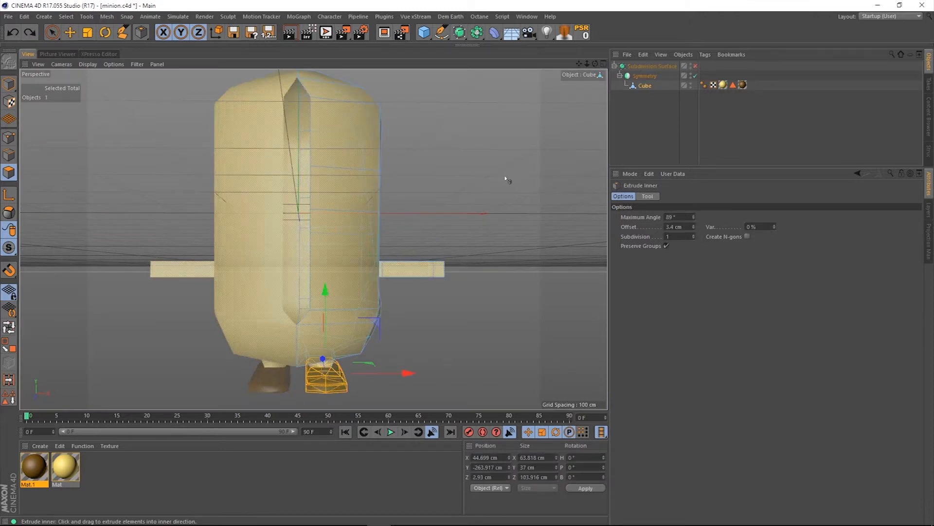
pyautogui.hotkey('ctrl', 'z')
pyautogui.hotkey('ctrl', 'z')
pyautogui.hotkey('ctrl', 'z')
pyautogui.hotkey('ctrl', 'z')
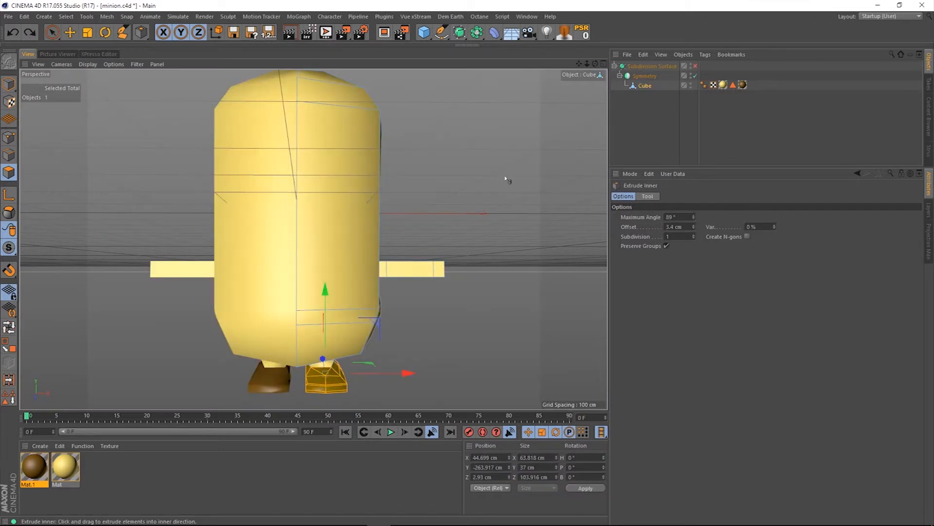
# Add a vertical edge beside the body's front centre edge by cloning it with Edge Slide at about -46.6 cm offset.
pyautogui.click(11, 151)
pyautogui.press('m')
pyautogui.press('o')
pyautogui.moveTo(297, 263); pyautogui.dragTo(330, 263)
pyautogui.hotkey('ctrl', 'z')
pyautogui.hotkey('ctrl', 'z')
pyautogui.moveTo(587, 64)
pyautogui.mouseDown()
pyautogui.moveTo(569, 64)
pyautogui.moveTo(587, 63)
pyautogui.mouseUp()
pyautogui.moveTo(596, 64)
pyautogui.mouseDown()
pyautogui.moveTo(576, 71)
pyautogui.moveTo(595, 64)
pyautogui.mouseUp()
pyautogui.press('q')
# Show the whole model in the front view, turn on X-Ray for the Subdivision Surface and reselect the Cube.
pyautogui.click(603, 64)
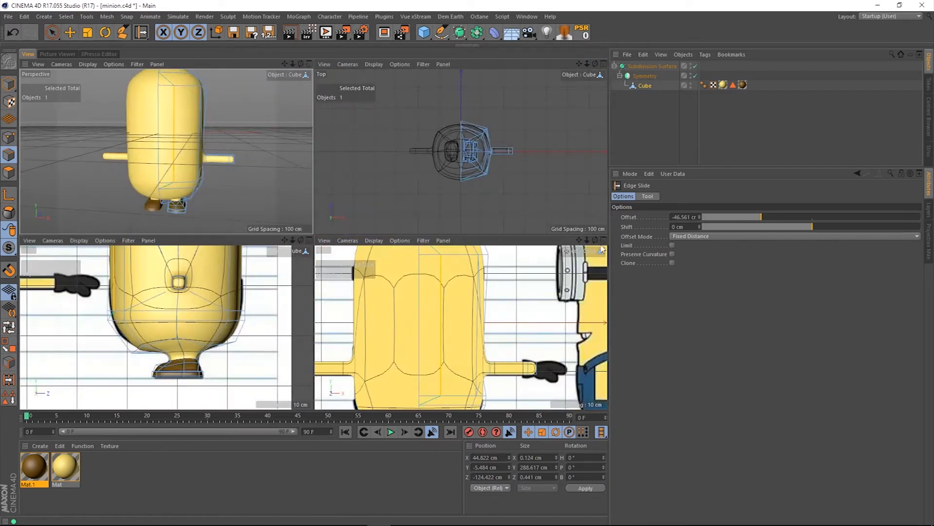
pyautogui.click(604, 239)
pyautogui.scroll(-6, 351, 244)
pyautogui.click(653, 66)
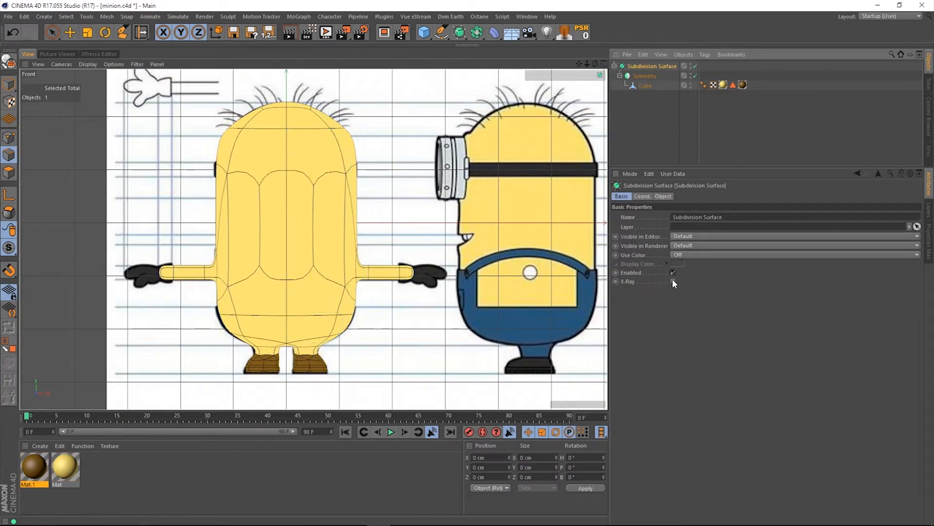
pyautogui.click(673, 280)
pyautogui.click(645, 86)
# Knife horizontal loops across the body in X-Z plane mode, one below the goggles and one below the mouth.
pyautogui.press('space')
pyautogui.click(378, 146)
pyautogui.press('k')
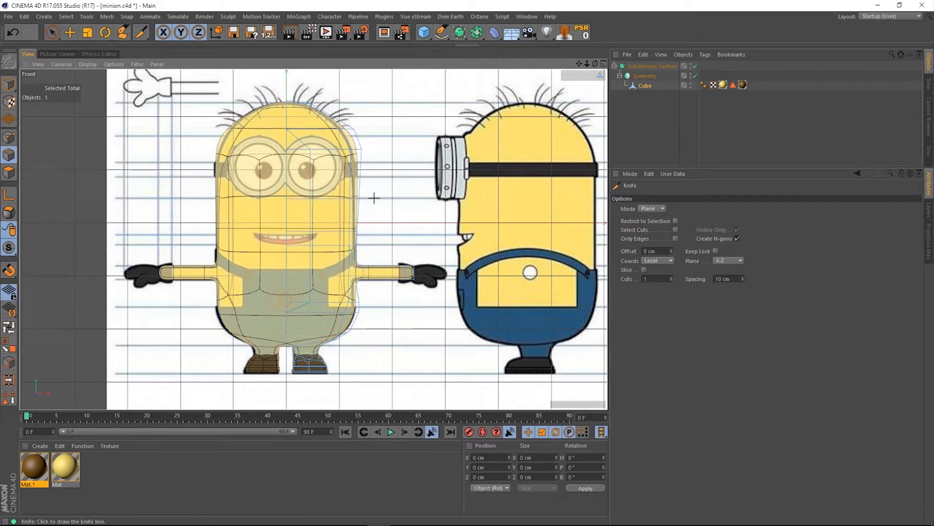
pyautogui.press('space')
# Turn off X-Ray for the Subdivision Surface and switch to point editing.
pyautogui.click(654, 66)
pyautogui.click(673, 280)
pyautogui.click(9, 137)
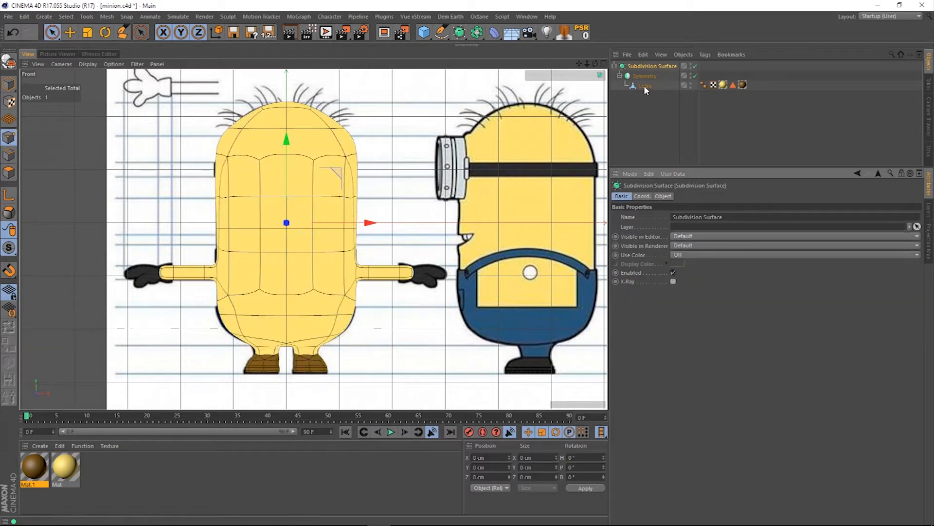
pyautogui.click(645, 86)
pyautogui.click(654, 66)
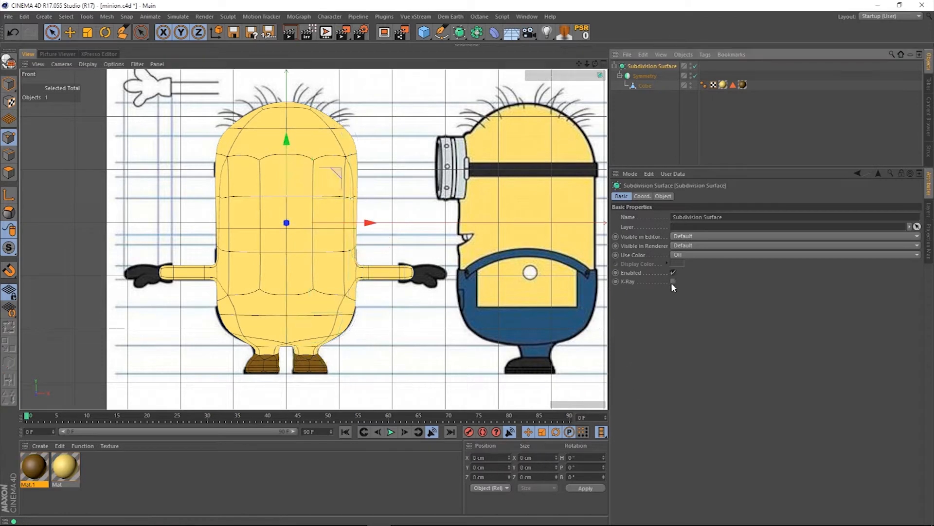
# Turn on X-Ray for the Subdivision Surface and select the Cube's front polygon over the mouth.
pyautogui.click(673, 281)
pyautogui.click(644, 86)
pyautogui.moveTo(394, 238); pyautogui.dragTo(404, 240)
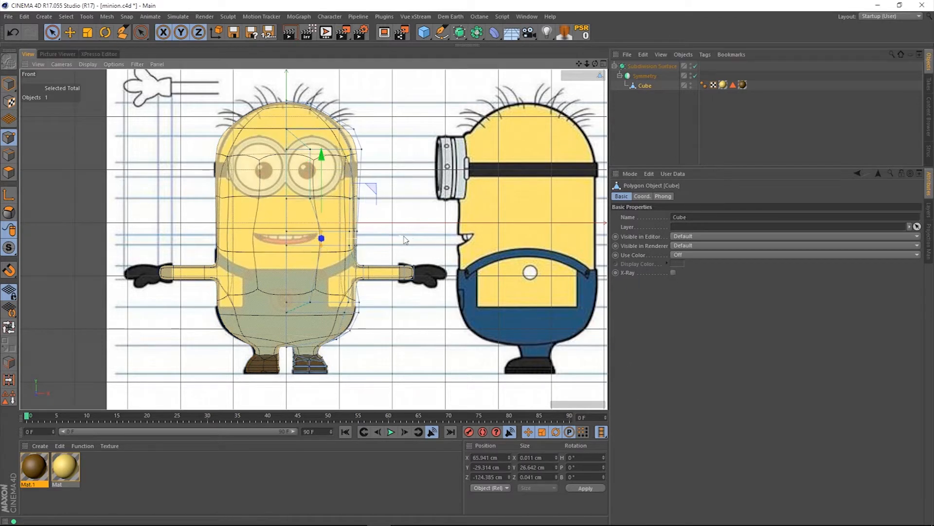
pyautogui.click(9, 173)
pyautogui.click(305, 239)
# Clone the mouth polygon's upper, side and lower edges inward with Edge Slide at about -5.7 cm offset.
pyautogui.click(604, 64)
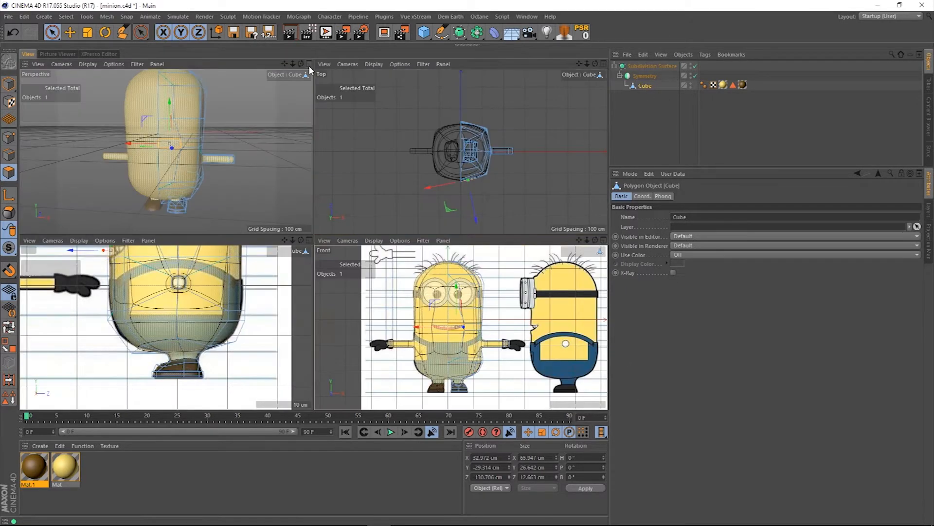
pyautogui.click(309, 64)
pyautogui.scroll(5, 287, 161)
pyautogui.click(9, 155)
pyautogui.press('m')
pyautogui.press('o')
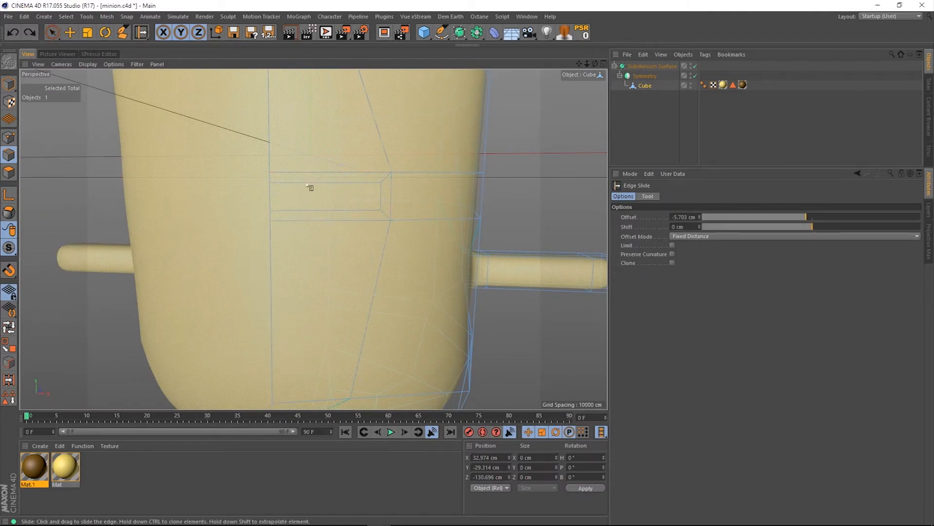
pyautogui.press('space')
# Scale the inner mouth edges to fit the front reference and add a second edge loop inside them.
pyautogui.click(604, 64)
pyautogui.click(603, 64)
pyautogui.moveTo(587, 64); pyautogui.dragTo(671, 64)
pyautogui.press('t')
pyautogui.moveTo(265, 155); pyautogui.dragTo(285, 129)
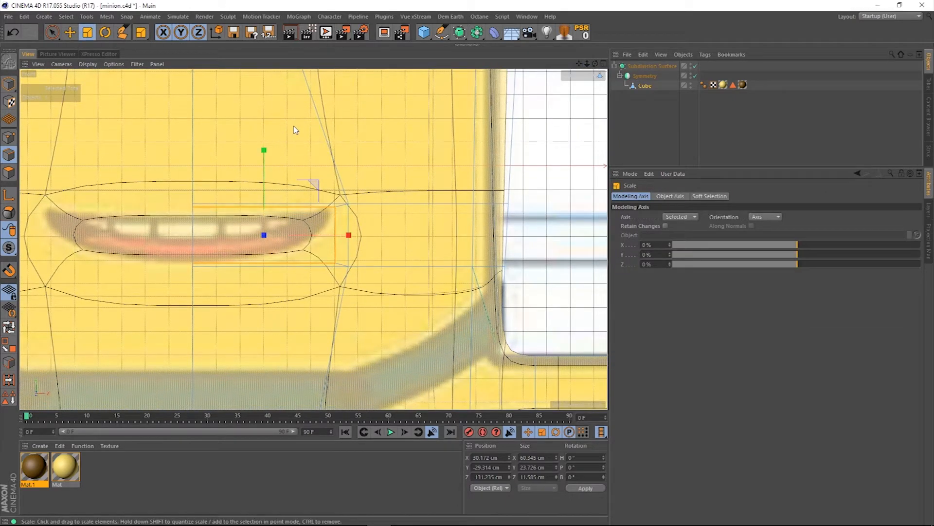
pyautogui.rightClick(144, 199)
pyautogui.click(200, 279)
pyautogui.moveTo(228, 225); pyautogui.dragTo(229, 217)
# Extrude the innermost mouth polygon into the body with an offset of about -60.1 cm.
pyautogui.click(245, 240)
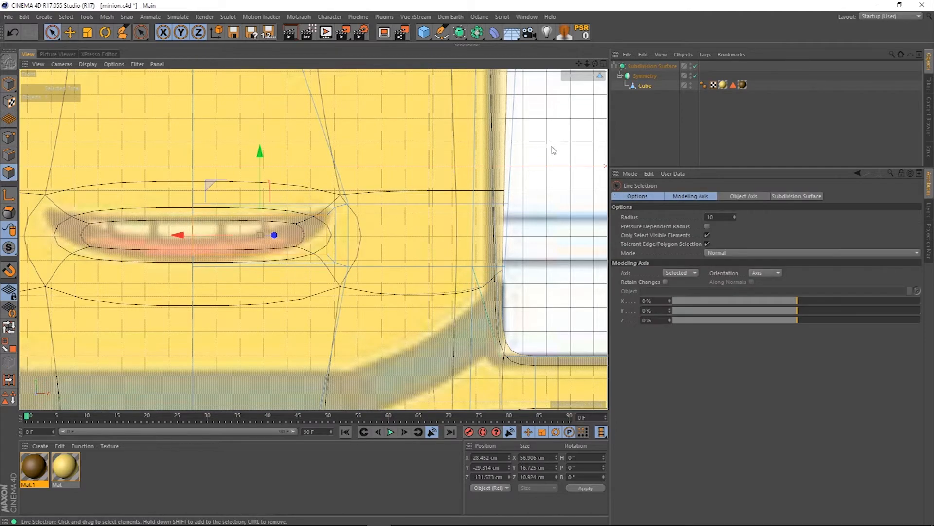
pyautogui.press('d')
pyautogui.click(604, 64)
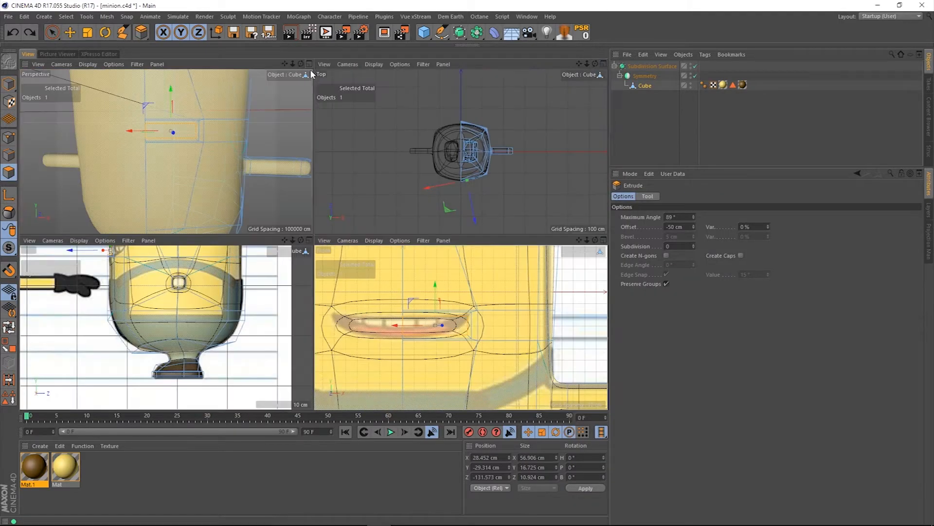
pyautogui.click(301, 64)
pyautogui.moveTo(594, 64); pyautogui.dragTo(521, 78)
pyautogui.rightClick(424, 350)
pyautogui.click(480, 311)
pyautogui.moveTo(365, 287); pyautogui.dragTo(302, 287)
# Remove the mouth cavity's face along the symmetry plane while Symmetry is temporarily disabled.
pyautogui.click(695, 76)
pyautogui.moveTo(595, 64); pyautogui.dragTo(705, 68)
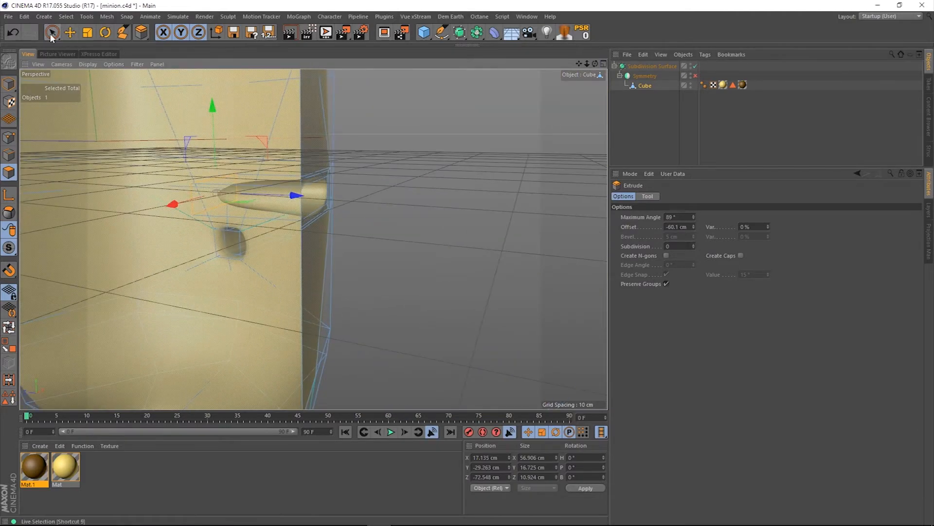
pyautogui.click(52, 32)
pyautogui.click(561, 176)
pyautogui.click(695, 75)
pyautogui.moveTo(595, 64); pyautogui.dragTo(487, 70)
# Knife a horizontal line through the middle of the mouth in the front view with the Subdivision Surface temporarily disabled.
pyautogui.click(604, 64)
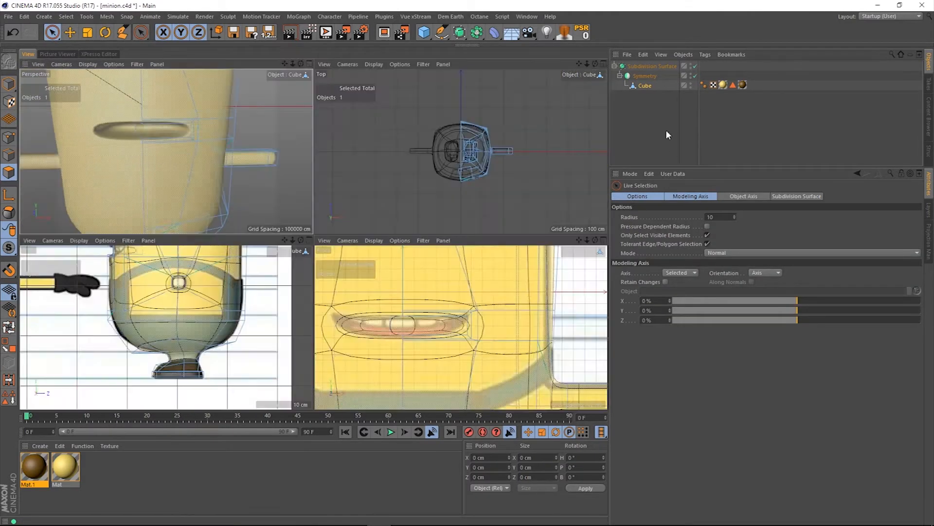
pyautogui.click(604, 239)
pyautogui.click(659, 66)
pyautogui.click(695, 66)
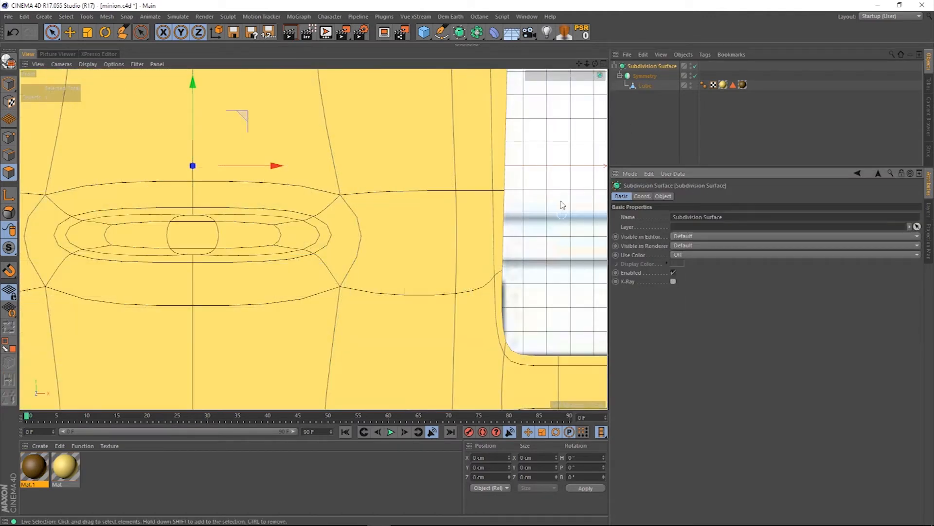
pyautogui.press('k')
pyautogui.click(643, 86)
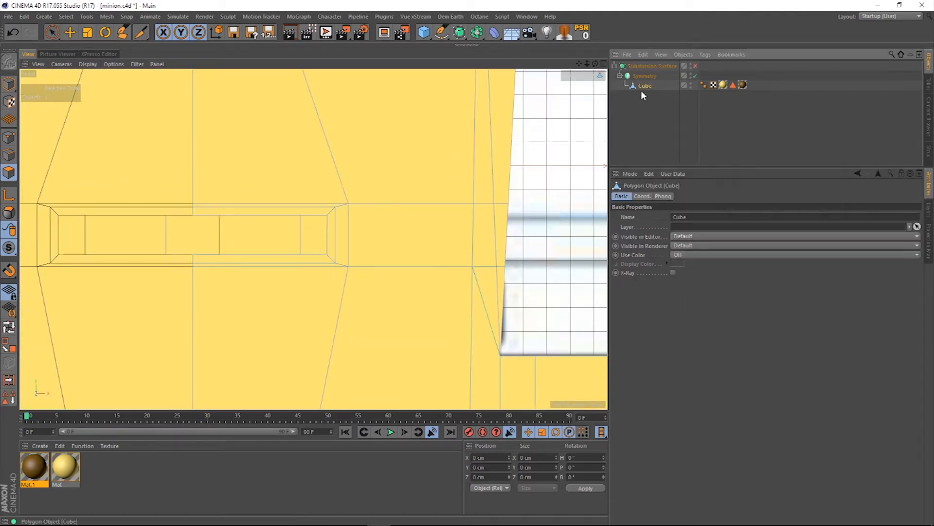
pyautogui.click(357, 233)
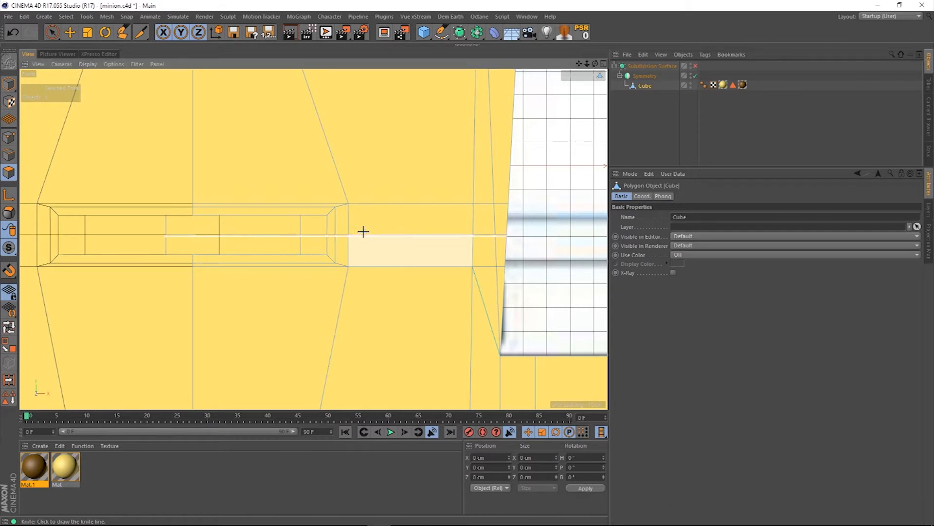
pyautogui.click(695, 65)
# Turn on X-Ray and move the mouth's upper corner points up and outward and the lower ones inward to match the reference.
pyautogui.click(653, 66)
pyautogui.click(673, 281)
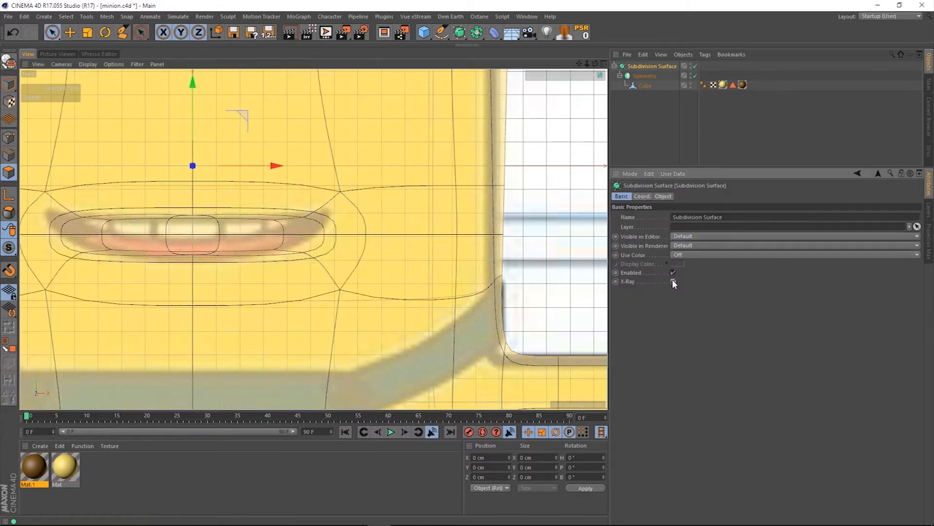
pyautogui.click(643, 86)
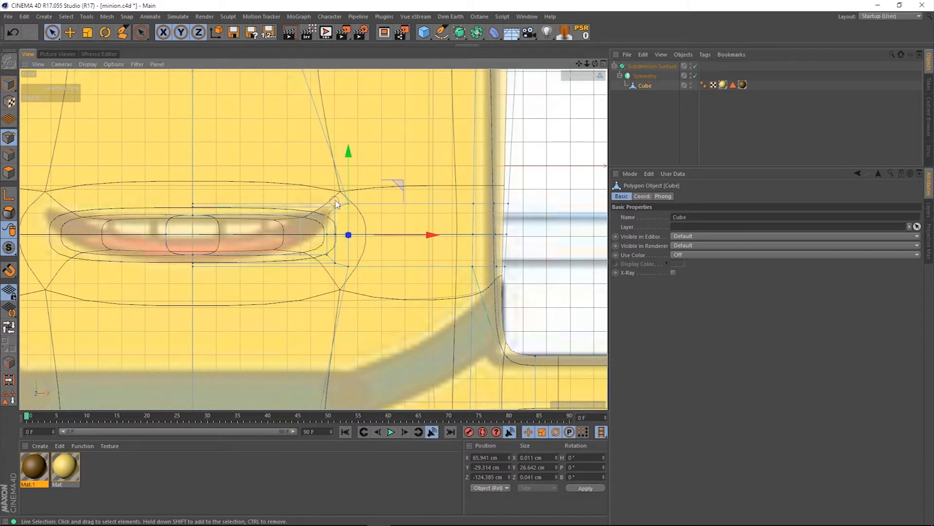
pyautogui.moveTo(338, 209); pyautogui.dragTo(353, 199)
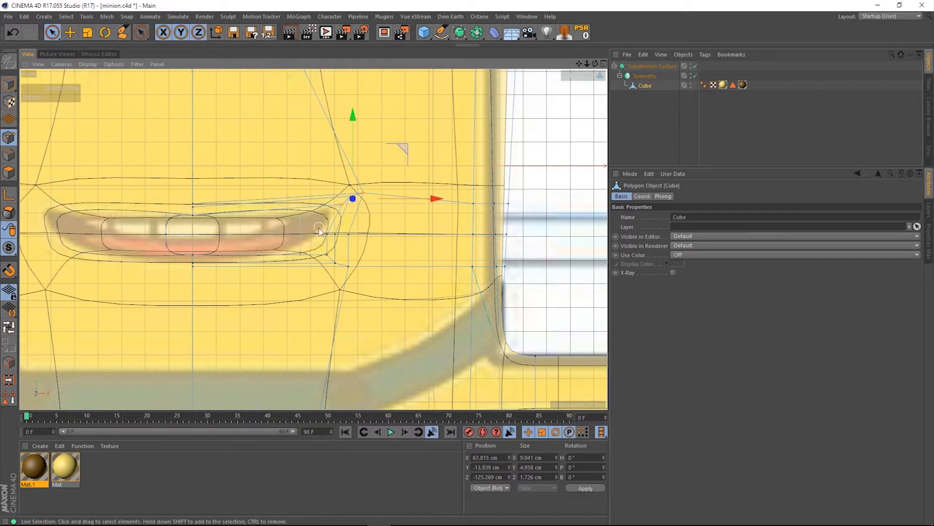
pyautogui.moveTo(362, 274); pyautogui.dragTo(315, 261)
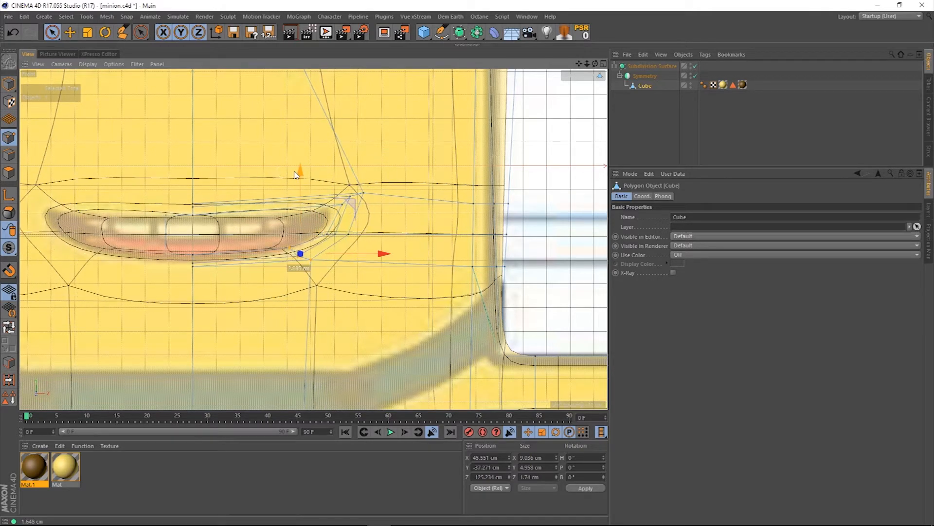
# Refine the mouth's corner and lower points in perspective and lower the bottom centre points by about 3.7 cm.
pyautogui.click(604, 63)
pyautogui.click(311, 64)
pyautogui.moveTo(596, 63)
pyautogui.mouseDown()
pyautogui.moveTo(594, 50)
pyautogui.moveTo(583, 60)
pyautogui.mouseUp()
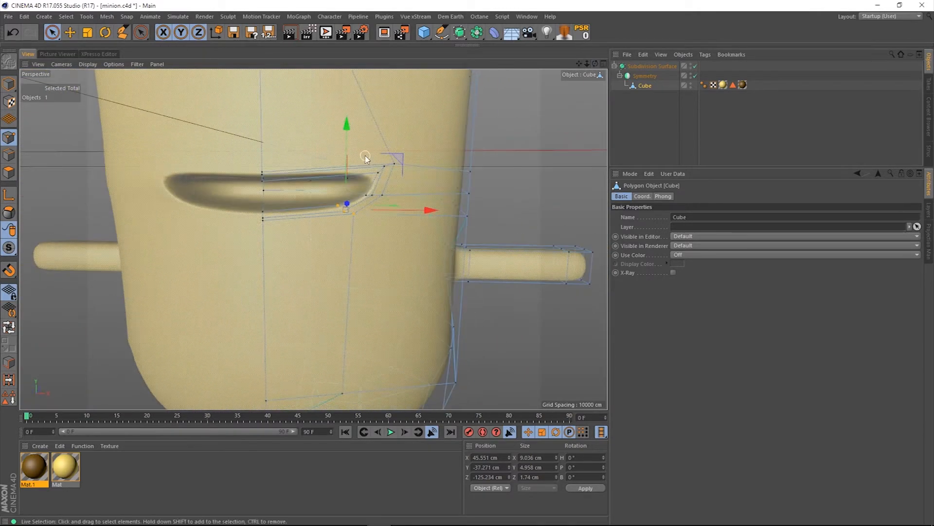
pyautogui.moveTo(386, 166); pyautogui.dragTo(448, 111)
pyautogui.moveTo(354, 217); pyautogui.dragTo(416, 205)
pyautogui.click(264, 215)
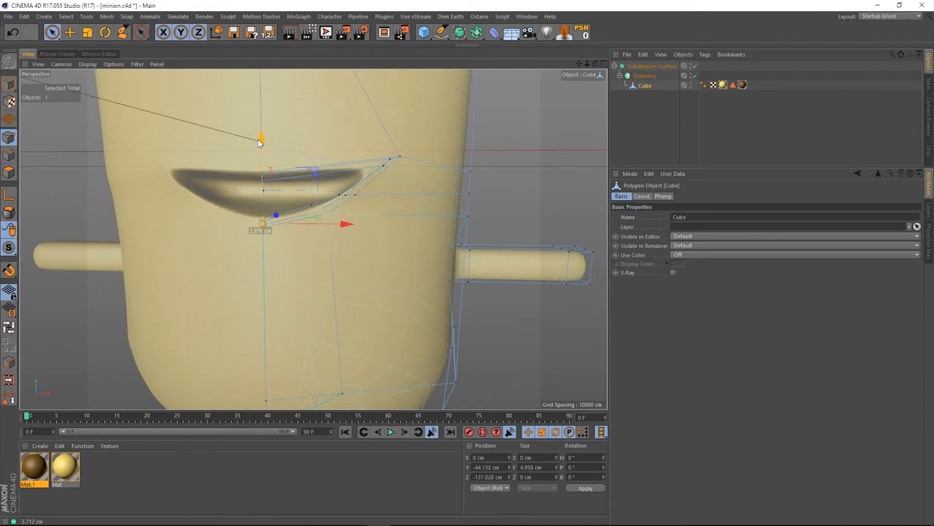
# Hide the surface lines in the front view and fit the mouth's lower and side points to the reference.
pyautogui.click(603, 64)
pyautogui.click(374, 241)
pyautogui.click(414, 268)
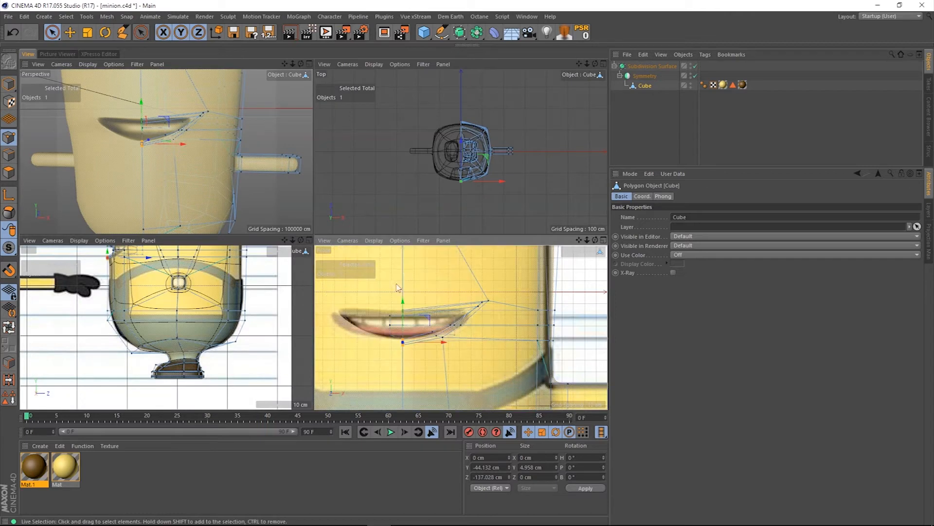
pyautogui.click(440, 339)
pyautogui.moveTo(441, 300); pyautogui.dragTo(440, 302)
pyautogui.click(454, 325)
pyautogui.moveTo(491, 328); pyautogui.dragTo(507, 324)
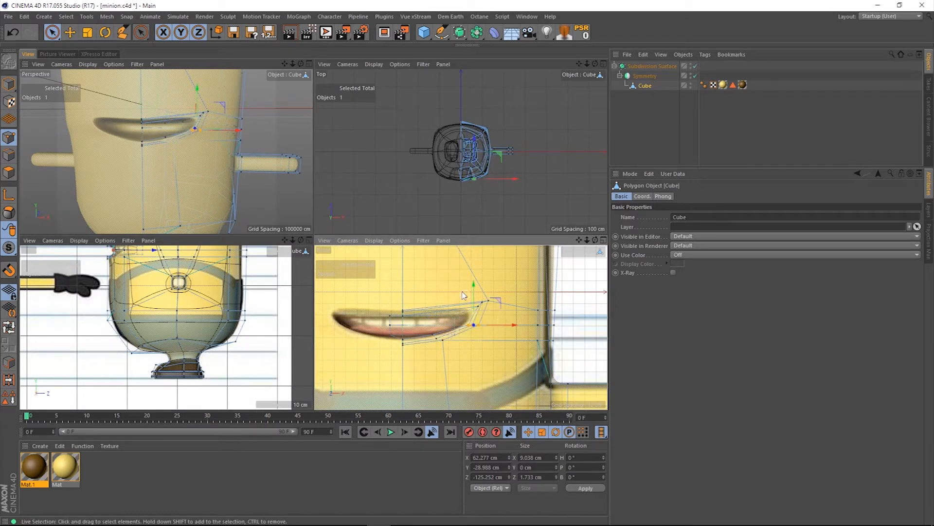
# Path-select the inner edges around the mouth opening from the upper centre to the lower centre.
pyautogui.click(308, 65)
pyautogui.moveTo(587, 63); pyautogui.dragTo(667, 63)
pyautogui.moveTo(587, 64); pyautogui.dragTo(671, 64)
pyautogui.click(9, 155)
pyautogui.press('u')
pyautogui.press('m')
pyautogui.click(52, 32)
pyautogui.click(88, 129)
pyautogui.click(9, 362)
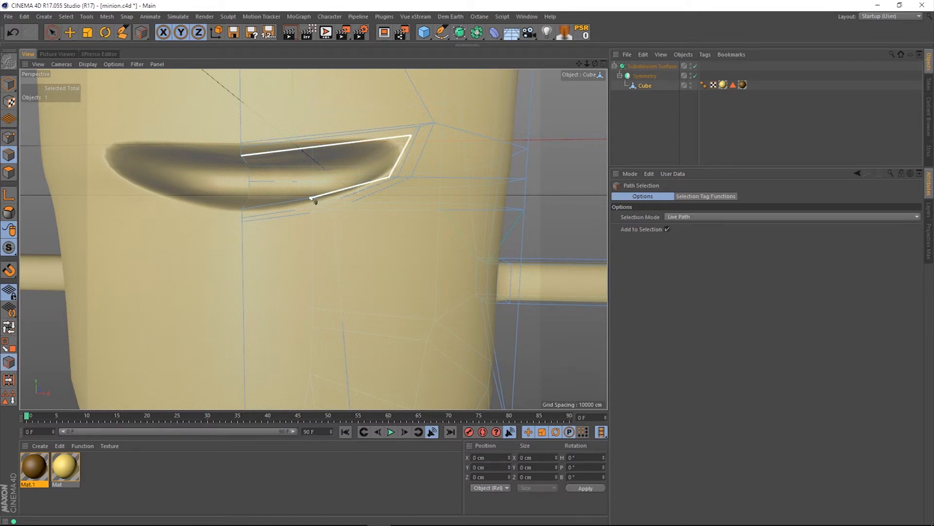
# Push the selected inner mouth edges back along Z to about -127.2 cm.
pyautogui.moveTo(594, 64); pyautogui.dragTo(533, 65)
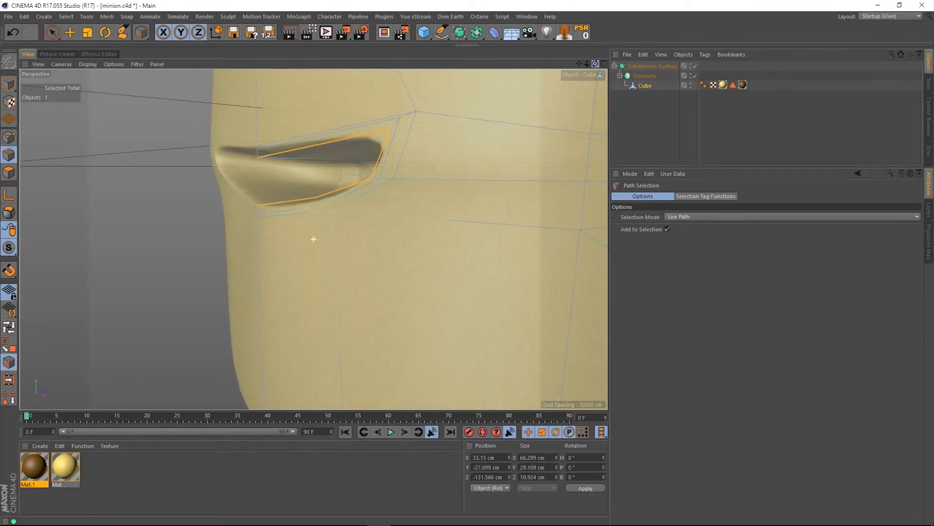
pyautogui.click(70, 33)
pyautogui.moveTo(595, 64); pyautogui.dragTo(592, 93)
pyautogui.moveTo(374, 167); pyautogui.dragTo(383, 165)
pyautogui.moveTo(595, 64); pyautogui.dragTo(667, 42)
# Add the neighbouring edge path around the mouth to the selection and adjust the edges to shape the lips.
pyautogui.press('space')
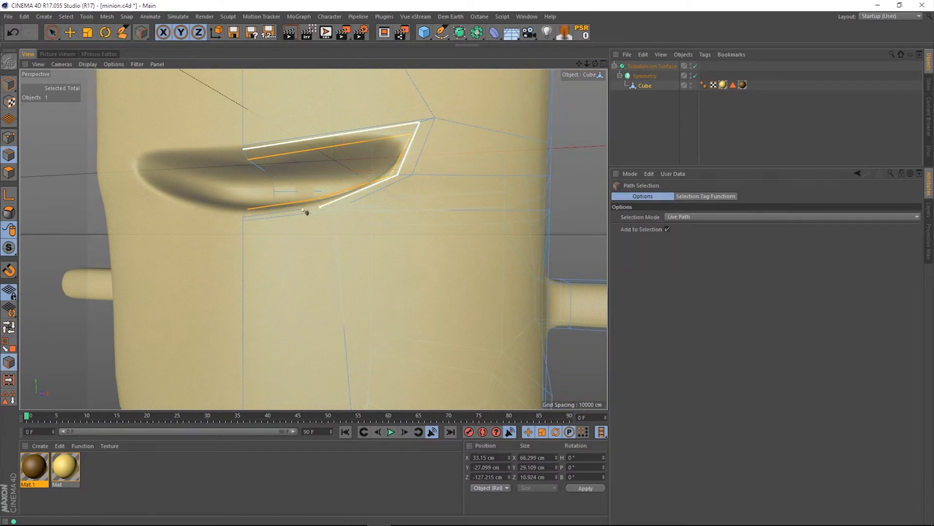
pyautogui.moveTo(595, 64); pyautogui.dragTo(576, 80)
pyautogui.press('space')
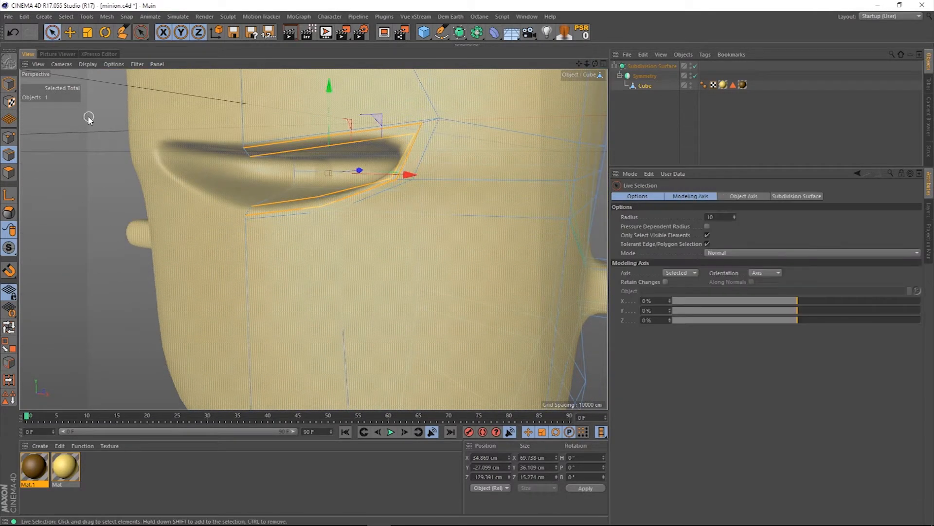
pyautogui.click(9, 362)
pyautogui.moveTo(264, 215); pyautogui.dragTo(258, 215)
pyautogui.keyDown('alt'); pyautogui.moveTo(273, 225); pyautogui.dragTo(243, 263); pyautogui.keyUp('alt')
pyautogui.click(70, 32)
pyautogui.moveTo(595, 64)
pyautogui.mouseDown()
pyautogui.moveTo(611, 51)
pyautogui.moveTo(591, 46)
pyautogui.mouseUp()
# Select the lower lip's centre and side points and pull them forward by about 6.2 cm.
pyautogui.click(9, 138)
pyautogui.press('space')
pyautogui.click(253, 223)
pyautogui.press('q')
pyautogui.keyDown('shift'); pyautogui.click(333, 210); pyautogui.keyUp('shift')
pyautogui.press('q')
pyautogui.moveTo(595, 64); pyautogui.dragTo(441, 146)
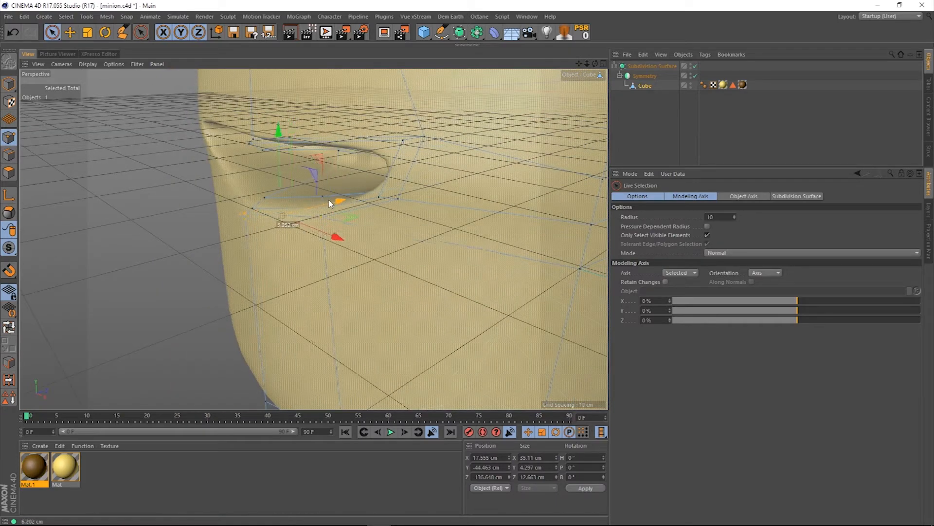
# Pull the upper lip's centre point forward to about Z -146.1 cm.
pyautogui.moveTo(595, 64); pyautogui.dragTo(477, 68)
pyautogui.moveTo(293, 144); pyautogui.dragTo(279, 145)
pyautogui.moveTo(595, 63); pyautogui.dragTo(630, 48)
# Raise the middle points at the side of the mouth towards the corner with the Subdivision Surface disabled.
pyautogui.press('q')
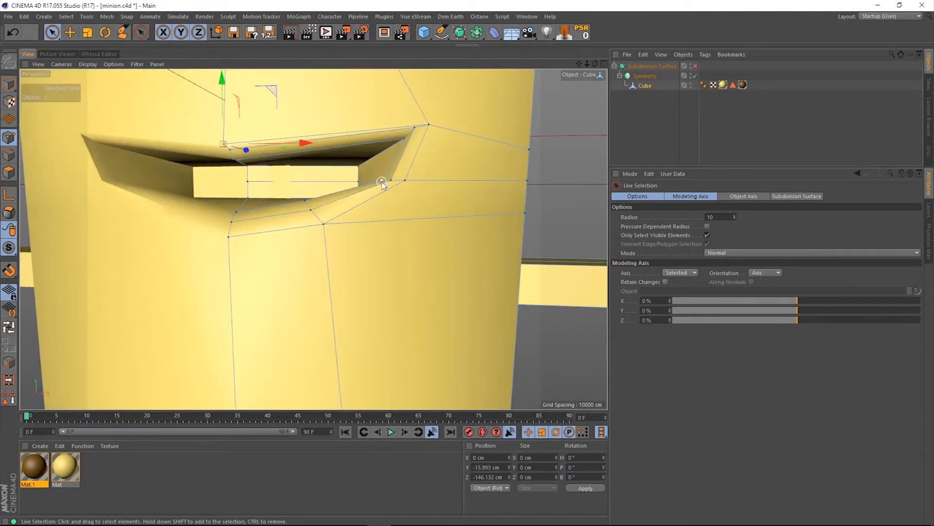
pyautogui.moveTo(387, 182); pyautogui.dragTo(417, 184)
pyautogui.press('q')
pyautogui.moveTo(396, 98); pyautogui.dragTo(405, 75)
pyautogui.press('q')
# Move the lower lip's side points outward and up, and adjust its centre points to round the smile.
pyautogui.moveTo(304, 199); pyautogui.dragTo(323, 224)
pyautogui.press('q')
pyautogui.moveTo(382, 210); pyautogui.dragTo(416, 212)
pyautogui.moveTo(347, 146); pyautogui.dragTo(346, 136)
pyautogui.moveTo(236, 212); pyautogui.dragTo(227, 238)
pyautogui.press('q')
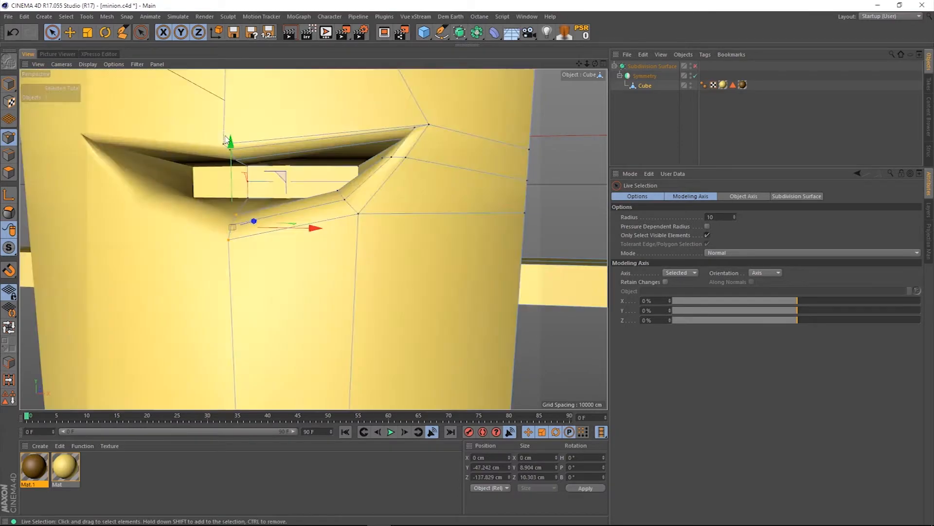
# Set the X position of the mouth cavity's rear centre points to 0 cm.
pyautogui.moveTo(595, 64)
pyautogui.mouseDown()
pyautogui.moveTo(638, 43)
pyautogui.moveTo(582, 46)
pyautogui.moveTo(606, 61)
pyautogui.moveTo(598, 64)
pyautogui.mouseUp()
pyautogui.write('0')
pyautogui.press('Return')
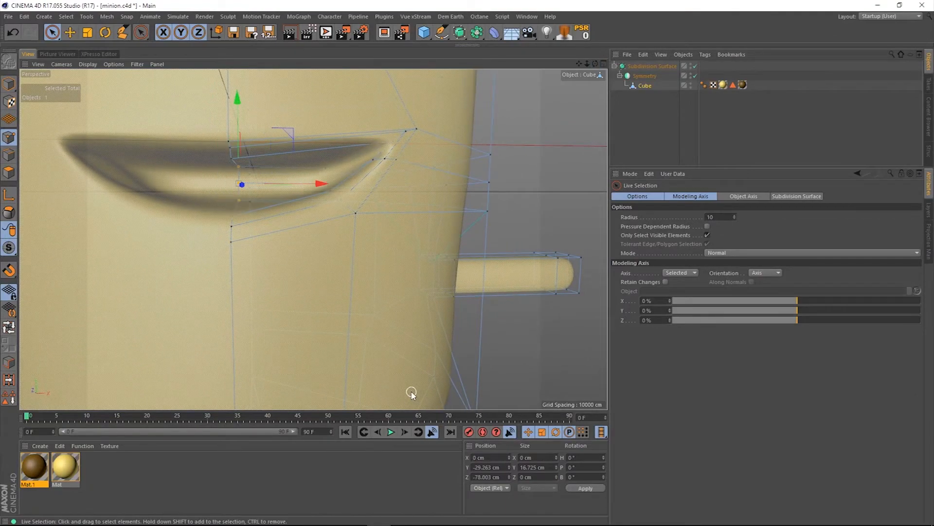
# Select the polygons inside the mouth cavity and store them in a polygon selection named InnerMouth.
pyautogui.moveTo(579, 64); pyautogui.dragTo(607, 63)
pyautogui.click(604, 64)
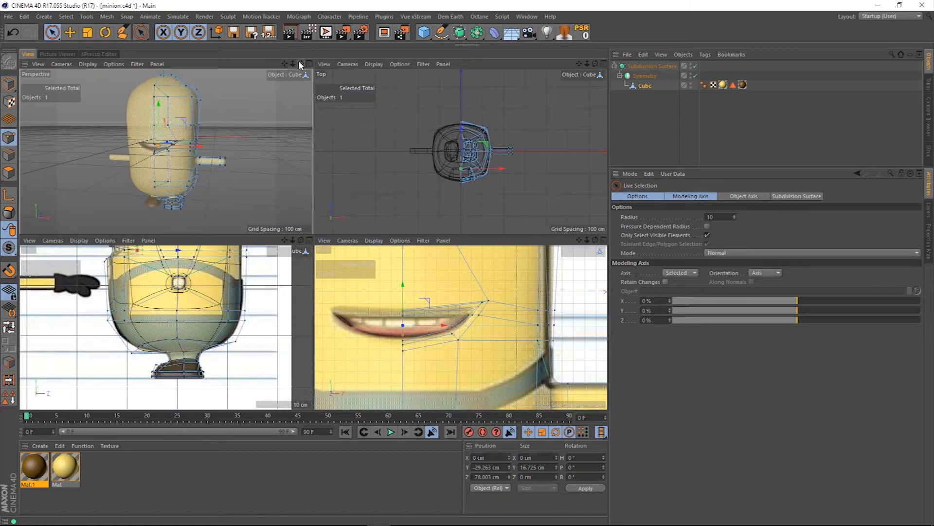
pyautogui.moveTo(301, 63); pyautogui.dragTo(311, 64)
pyautogui.click(309, 64)
pyautogui.moveTo(587, 64); pyautogui.dragTo(640, 64)
pyautogui.moveTo(579, 64); pyautogui.dragTo(594, 48)
pyautogui.press('q')
pyautogui.click(9, 173)
pyautogui.moveTo(291, 277); pyautogui.dragTo(291, 292)
pyautogui.moveTo(595, 64); pyautogui.dragTo(550, 66)
pyautogui.keyDown('shift'); pyautogui.click(295, 268); pyautogui.keyUp('shift')
pyautogui.click(9, 396)
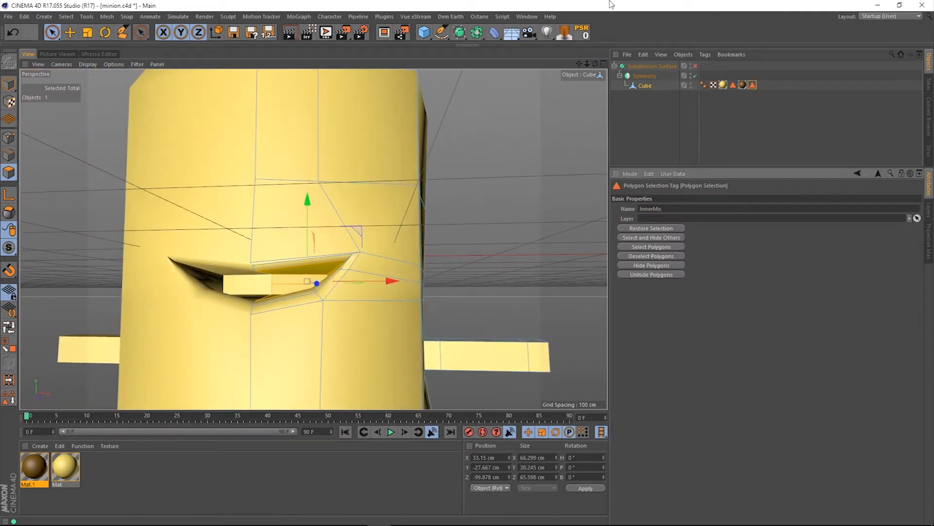
# Create a black material and apply it to the Cube, restricted to the InnerMouth selection.
pyautogui.doubleClick(111, 466)
pyautogui.doubleClick(34, 466)
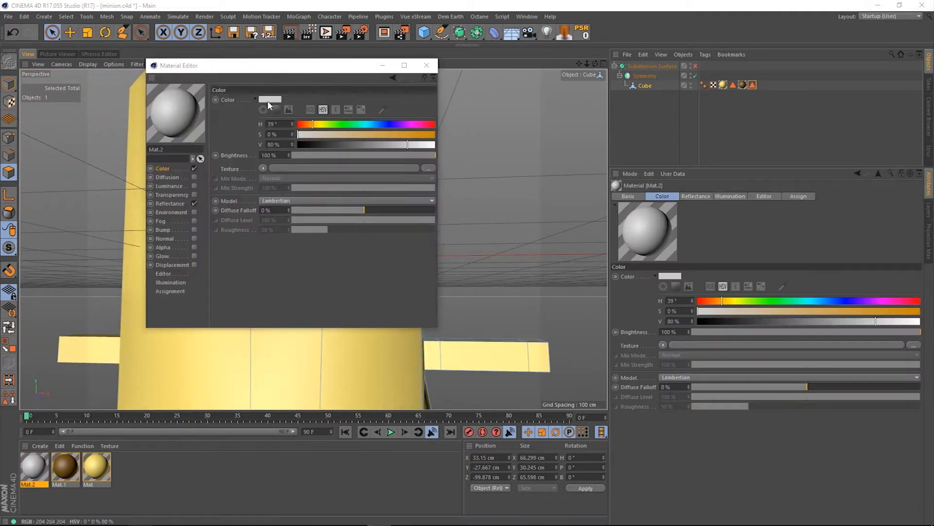
pyautogui.click(427, 65)
pyautogui.moveTo(34, 467); pyautogui.dragTo(645, 86)
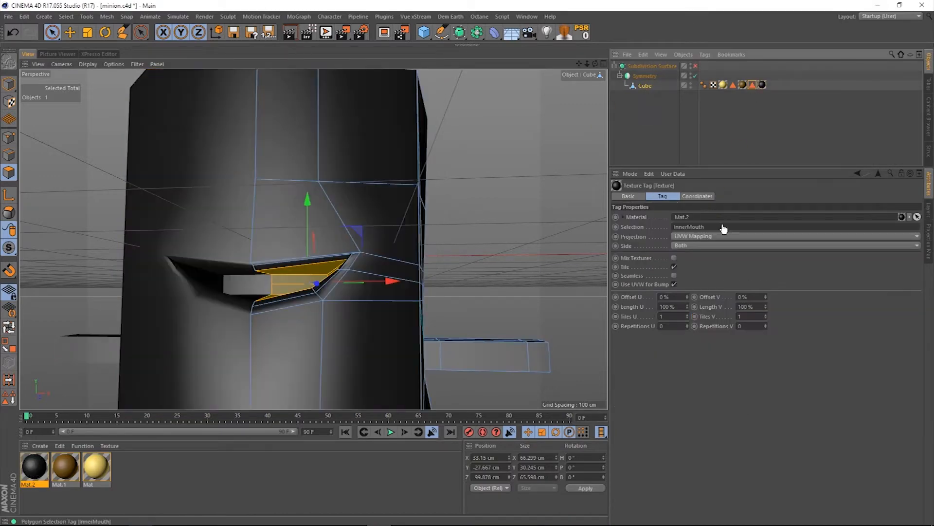
# Re-enable the Subdivision Surface and raise the upper lip's centre points by about 4.2 cm.
pyautogui.click(653, 141)
pyautogui.press('q')
pyautogui.moveTo(595, 63); pyautogui.dragTo(620, 64)
pyautogui.click(645, 86)
pyautogui.moveTo(594, 63)
pyautogui.mouseDown()
pyautogui.moveTo(583, 91)
pyautogui.moveTo(601, 90)
pyautogui.moveTo(604, 73)
pyautogui.mouseUp()
pyautogui.click(9, 155)
pyautogui.click(8, 137)
pyautogui.click(207, 274)
pyautogui.moveTo(222, 205); pyautogui.dragTo(225, 186)
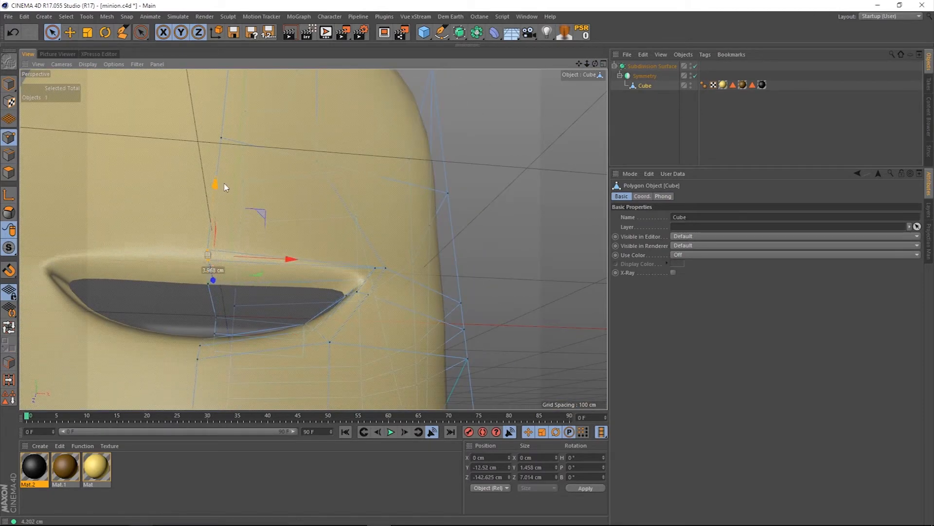
# Fine-tune the upper lip's centre, placing its front point at about Y -16.9 cm and Z -148.3 cm.
pyautogui.moveTo(207, 286); pyautogui.dragTo(217, 285)
pyautogui.keyDown('alt'); pyautogui.moveTo(313, 238); pyautogui.dragTo(38, 286); pyautogui.keyUp('alt')
pyautogui.click(230, 279)
pyautogui.moveTo(218, 200); pyautogui.dragTo(224, 211)
# Inspect the whole minion in perspective and beside the front reference, and reselect the Cube.
pyautogui.keyDown('alt'); pyautogui.moveTo(225, 213); pyautogui.dragTo(297, 137); pyautogui.keyUp('alt')
pyautogui.keyDown('alt'); pyautogui.moveTo(313, 239); pyautogui.dragTo(214, 239, button='right'); pyautogui.keyUp('alt')
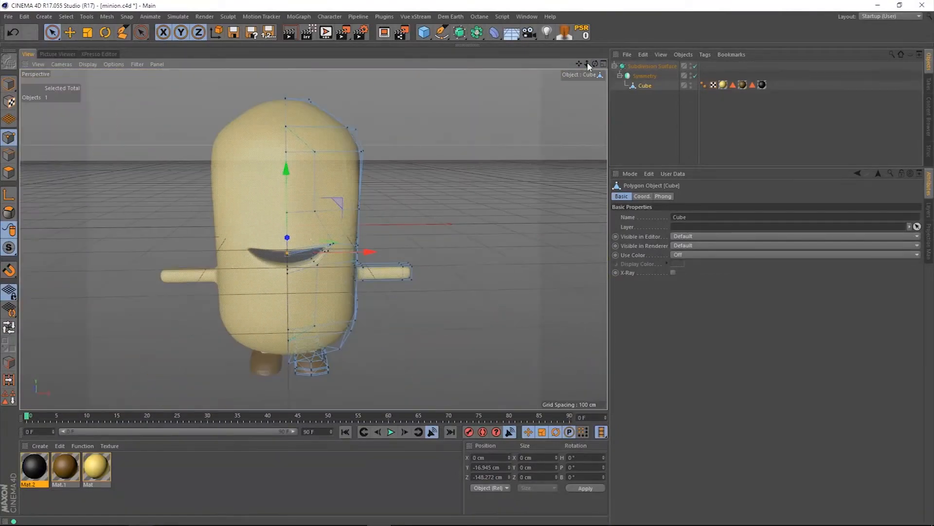
pyautogui.keyDown('alt'); pyautogui.moveTo(313, 234); pyautogui.dragTo(287, 241); pyautogui.keyUp('alt')
pyautogui.click(620, 92)
pyautogui.keyDown('alt'); pyautogui.moveTo(341, 219); pyautogui.dragTo(341, 185); pyautogui.keyUp('alt')
pyautogui.click(603, 64)
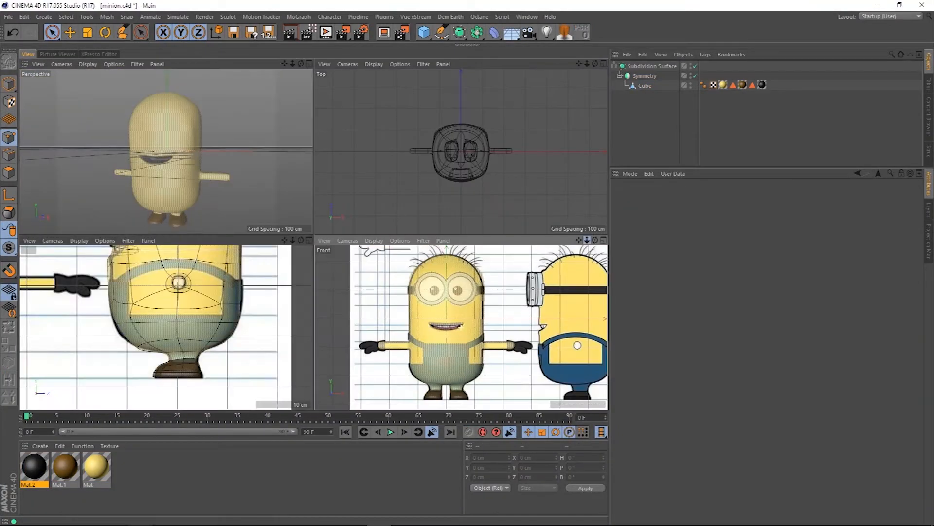
pyautogui.click(647, 86)
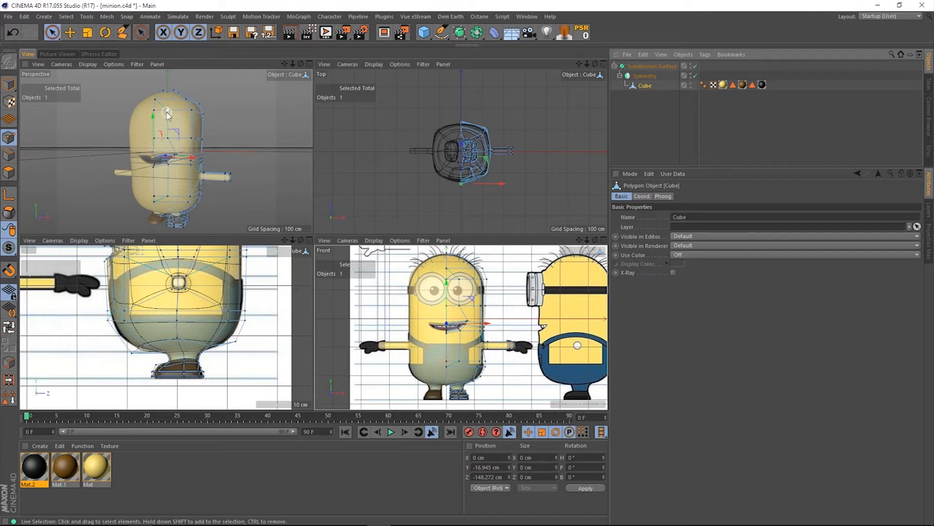
# Move the two inner eye-area points beside the mirror axis to about X 12.3 cm and Z -129.9 cm.
pyautogui.moveTo(498, 295); pyautogui.dragTo(491, 297)
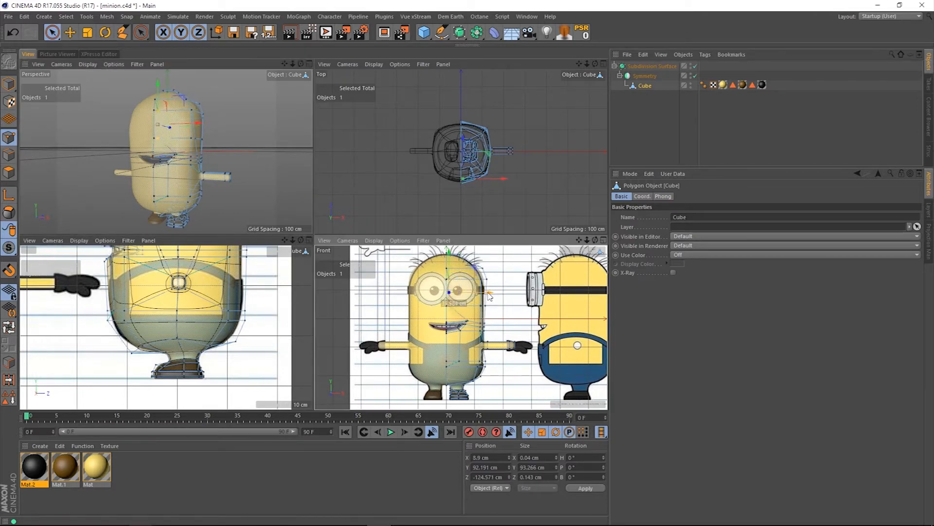
pyautogui.moveTo(292, 64); pyautogui.dragTo(288, 64)
pyautogui.moveTo(194, 97); pyautogui.dragTo(193, 96)
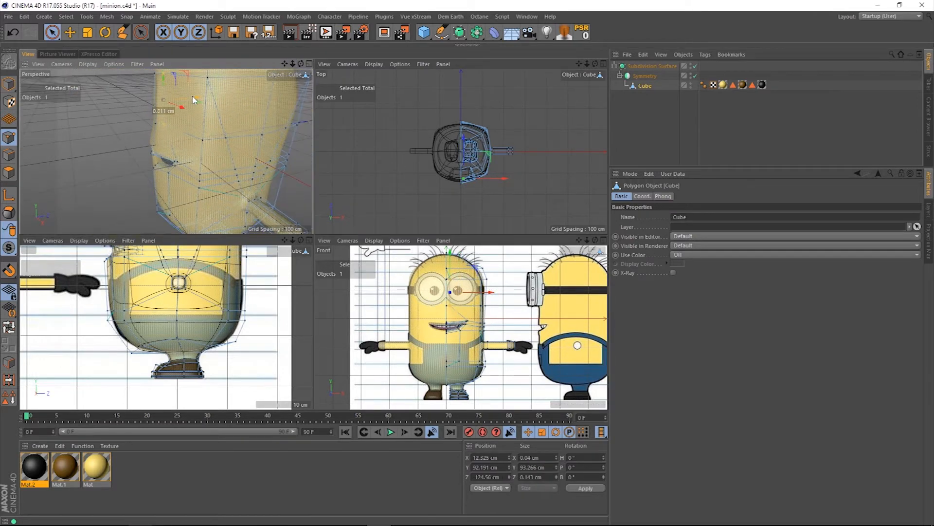
# Inset the eye-area polygons on the front of the head with Extrude Inner to about 82.5 by 66.3 cm.
pyautogui.moveTo(296, 63)
pyautogui.mouseDown()
pyautogui.moveTo(288, 66)
pyautogui.moveTo(307, 63)
pyautogui.mouseUp()
pyautogui.click(170, 132)
pyautogui.rightClick(282, 146)
pyautogui.click(311, 321)
pyautogui.moveTo(234, 146); pyautogui.dragTo(219, 146)
pyautogui.press('space')
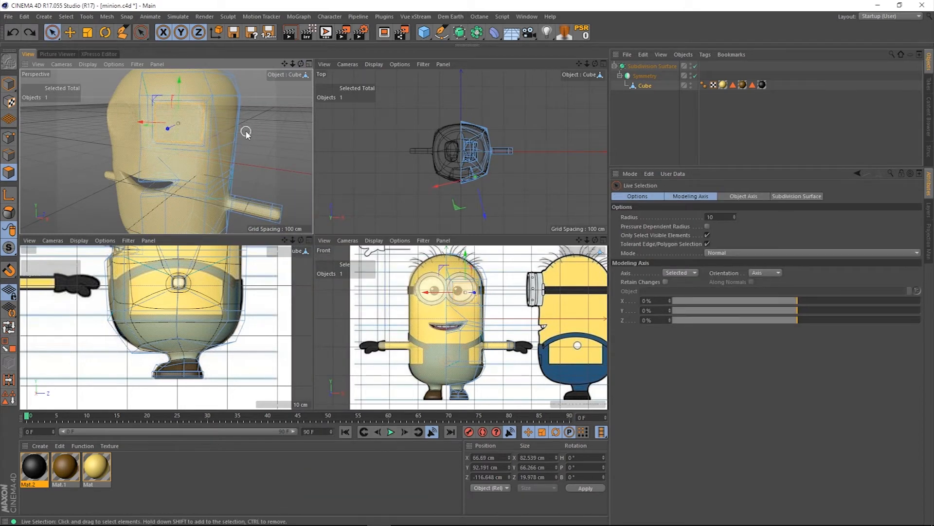
# Inset the eye polygons slightly more and extrude them deep into the head to form the eye socket.
pyautogui.rightClick(269, 136)
pyautogui.click(311, 319)
pyautogui.moveTo(266, 137); pyautogui.dragTo(253, 141)
pyautogui.rightClick(269, 137)
pyautogui.click(312, 309)
pyautogui.press('space')
# Cut edges with the Polygon Pen from the forehead point down through the middle of the eye socket to the mouth corner.
pyautogui.moveTo(302, 64); pyautogui.dragTo(274, 66)
pyautogui.click(309, 64)
pyautogui.moveTo(580, 64)
pyautogui.mouseDown()
pyautogui.moveTo(536, 123)
pyautogui.moveTo(604, 63)
pyautogui.moveTo(588, 67)
pyautogui.mouseUp()
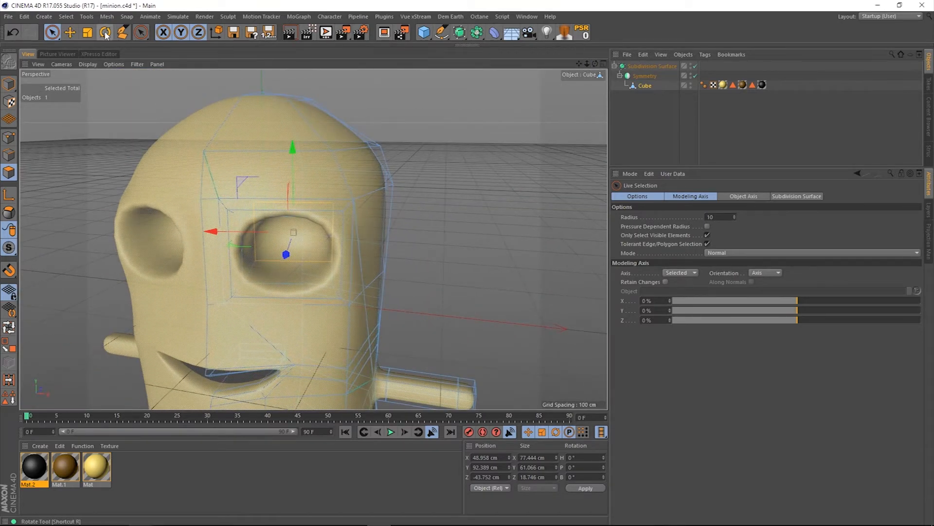
pyautogui.click(122, 32)
pyautogui.click(203, 151)
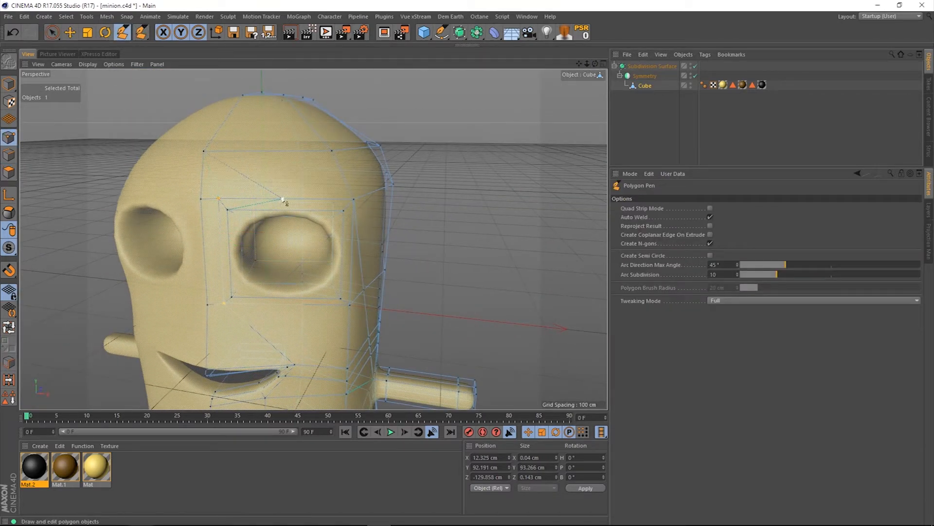
pyautogui.click(285, 306)
pyautogui.click(295, 364)
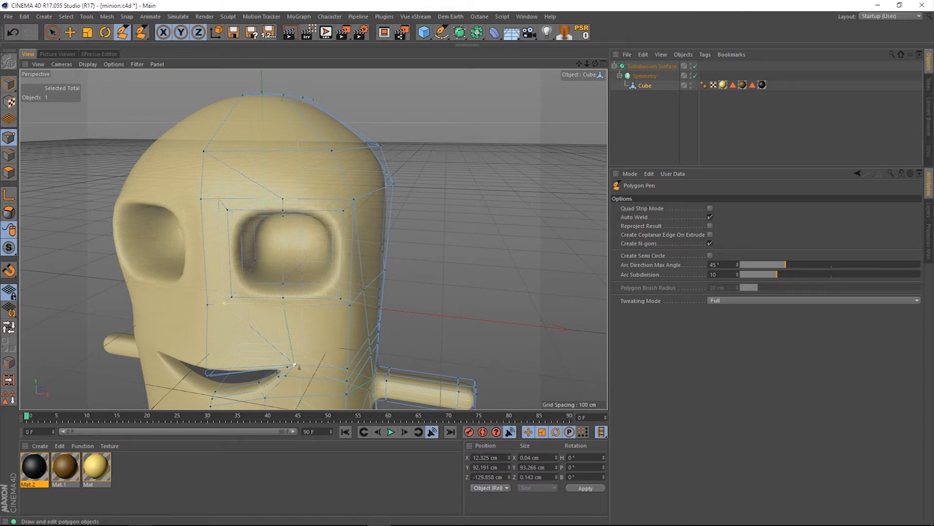
# Cut a horizontal line of edges through the middle of the eye socket and around the side of the head to the back.
pyautogui.moveTo(595, 64); pyautogui.dragTo(555, 64)
pyautogui.keyDown('alt'); pyautogui.moveTo(170, 249); pyautogui.dragTo(207, 251); pyautogui.keyUp('alt')
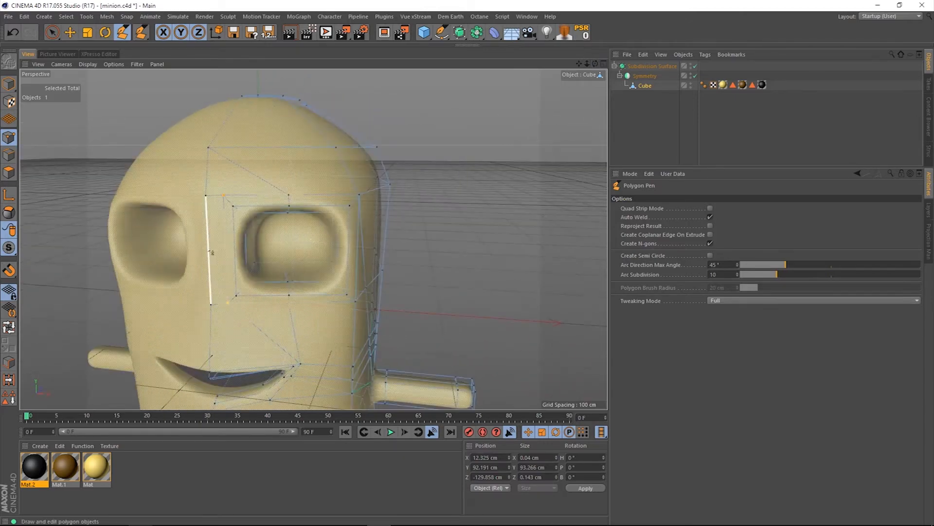
pyautogui.keyDown('alt'); pyautogui.moveTo(356, 252); pyautogui.dragTo(313, 239); pyautogui.keyUp('alt')
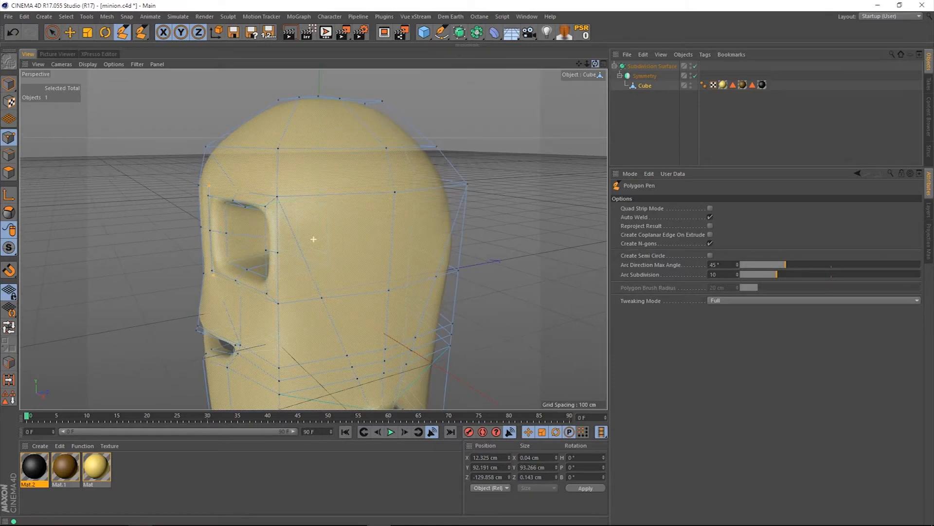
pyautogui.scroll(-1, 592, 66)
pyautogui.moveTo(595, 64)
pyautogui.mouseDown()
pyautogui.moveTo(577, 64)
pyautogui.moveTo(642, 63)
pyautogui.moveTo(603, 66)
pyautogui.mouseUp()
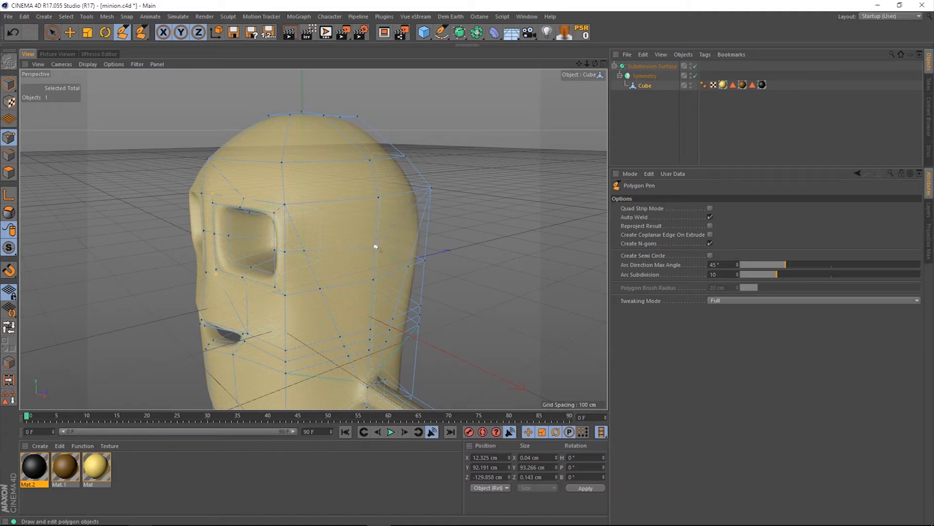
pyautogui.keyDown('alt'); pyautogui.moveTo(479, 214); pyautogui.dragTo(421, 210); pyautogui.keyUp('alt')
pyautogui.moveTo(453, 292); pyautogui.dragTo(486, 290)
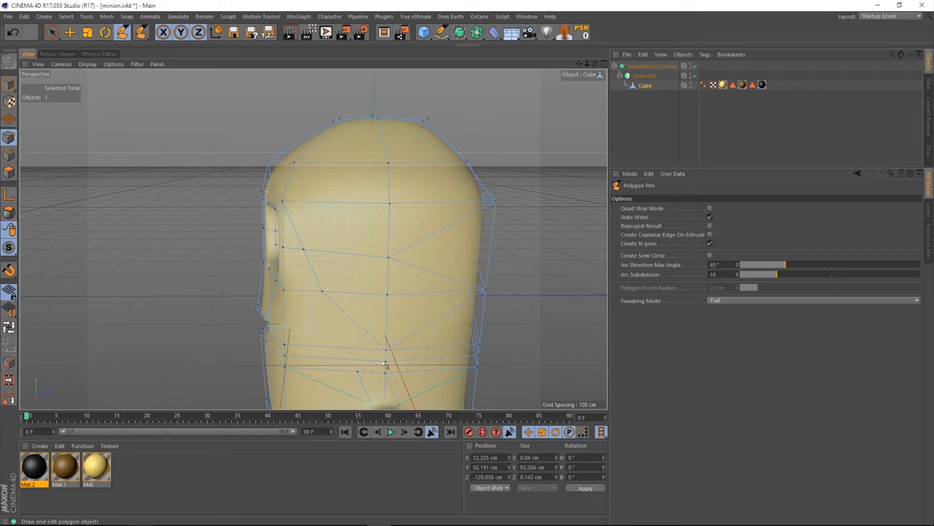
pyautogui.moveTo(596, 64); pyautogui.dragTo(617, 49)
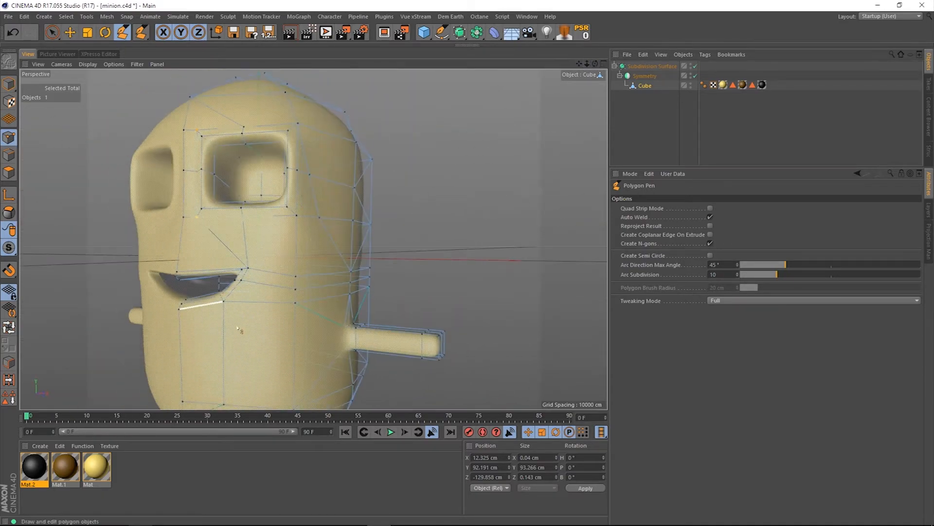
# Check the eye sockets on the whole model and against the front reference, toggling the Subdivision Surface's X-Ray option.
pyautogui.press('space')
pyautogui.moveTo(297, 289); pyautogui.dragTo(295, 277)
pyautogui.moveTo(595, 63)
pyautogui.mouseDown()
pyautogui.moveTo(558, 78)
pyautogui.moveTo(619, 63)
pyautogui.moveTo(614, 78)
pyautogui.moveTo(628, 65)
pyautogui.moveTo(604, 60)
pyautogui.mouseUp()
pyautogui.press('space')
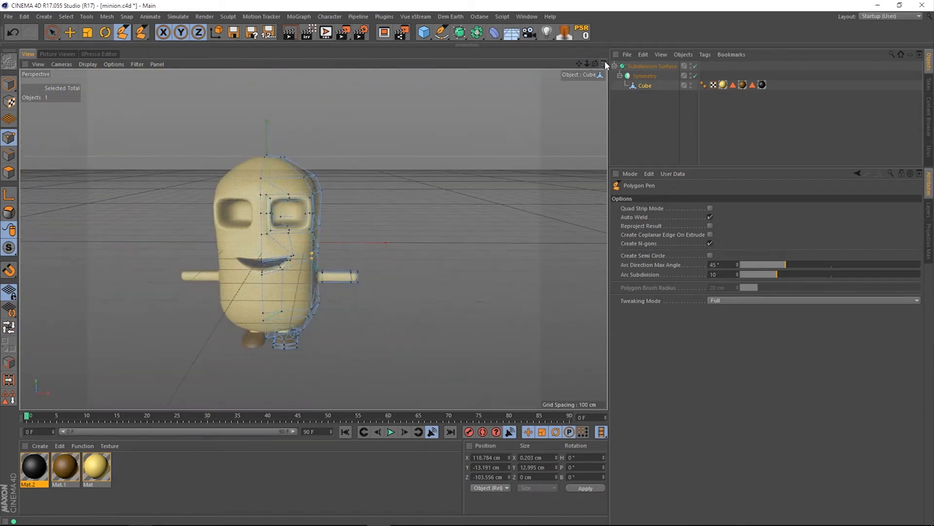
pyautogui.click(604, 63)
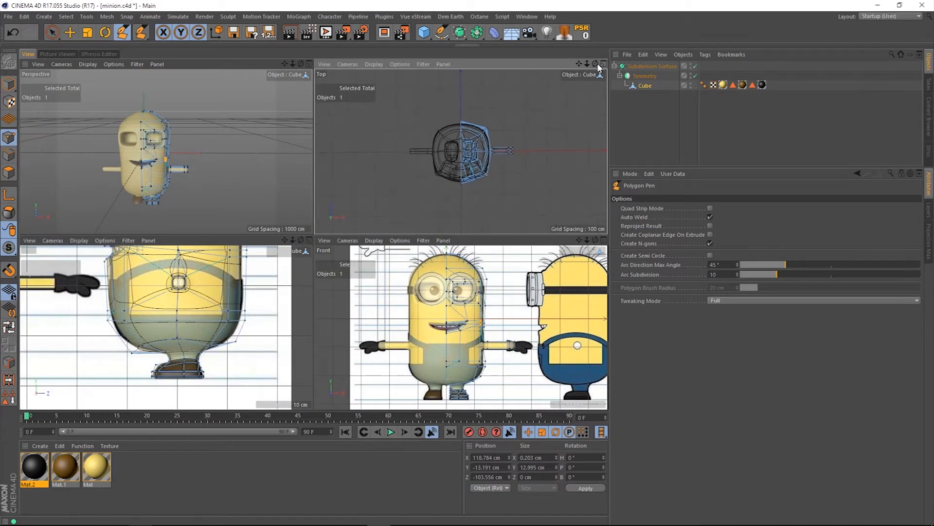
pyautogui.click(645, 85)
pyautogui.click(652, 66)
pyautogui.click(671, 281)
pyautogui.click(672, 281)
pyautogui.click(645, 85)
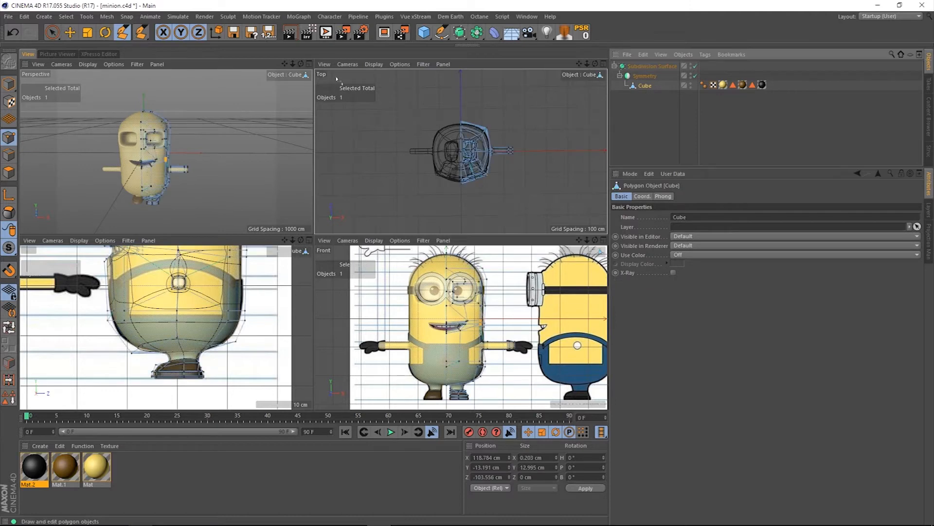
# Turn off the Subdivision Surface and fill-select all polygons of the eye socket on the Cube.
pyautogui.moveTo(293, 64); pyautogui.dragTo(307, 63)
pyautogui.press('q')
pyautogui.click(9, 172)
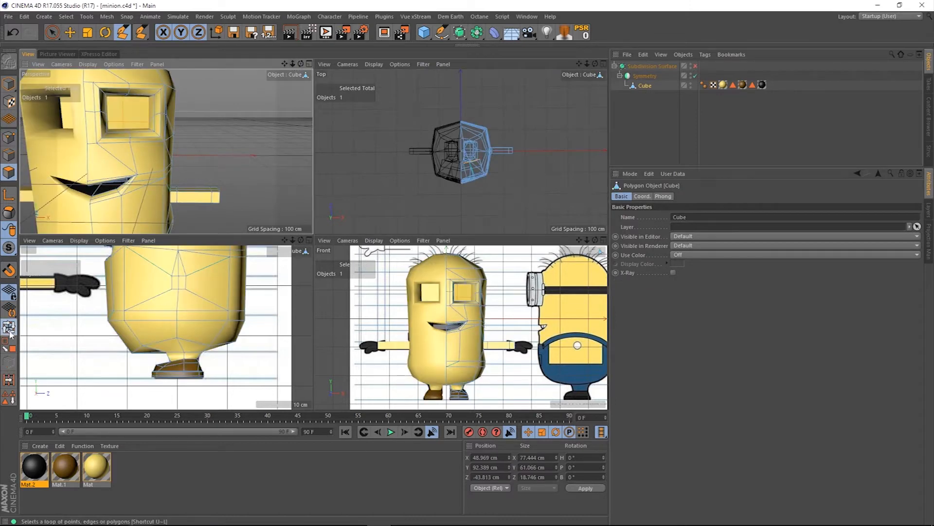
pyautogui.press('u')
pyautogui.press('f')
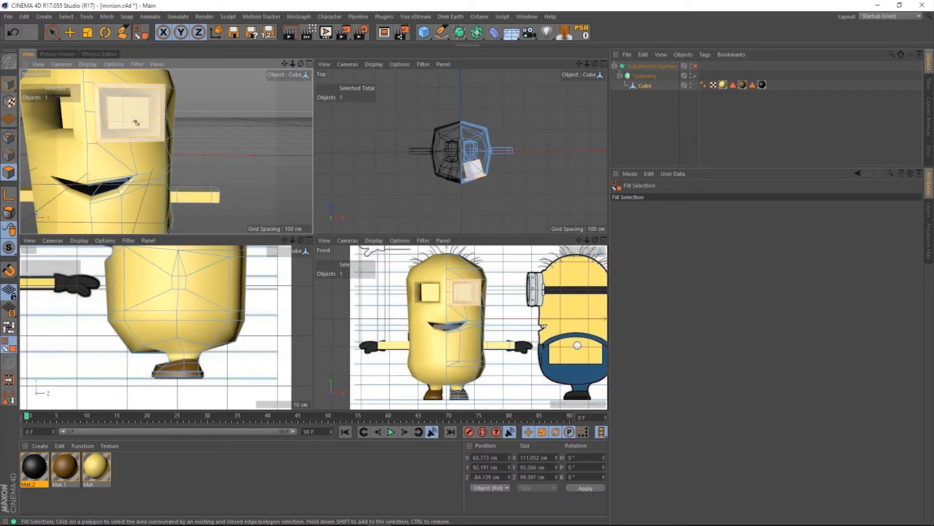
pyautogui.click(124, 121)
# Re-enable the Subdivision Surface and move the eye socket over the reference goggle, to about X 56.7 cm and Y 101.2 cm.
pyautogui.click(310, 64)
pyautogui.click(604, 64)
pyautogui.click(603, 240)
pyautogui.click(652, 66)
pyautogui.press('q')
pyautogui.click(674, 281)
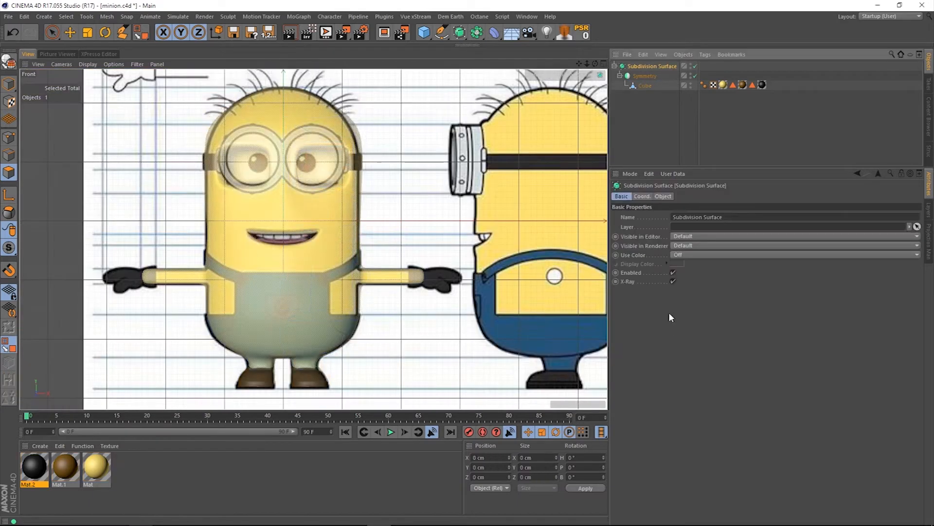
pyautogui.press('e')
pyautogui.click(370, 119)
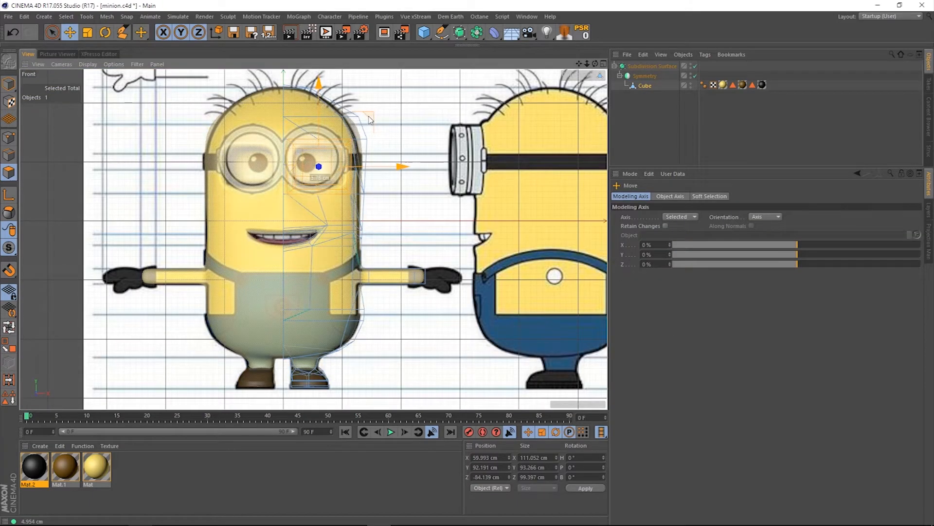
pyautogui.moveTo(323, 87); pyautogui.dragTo(318, 80)
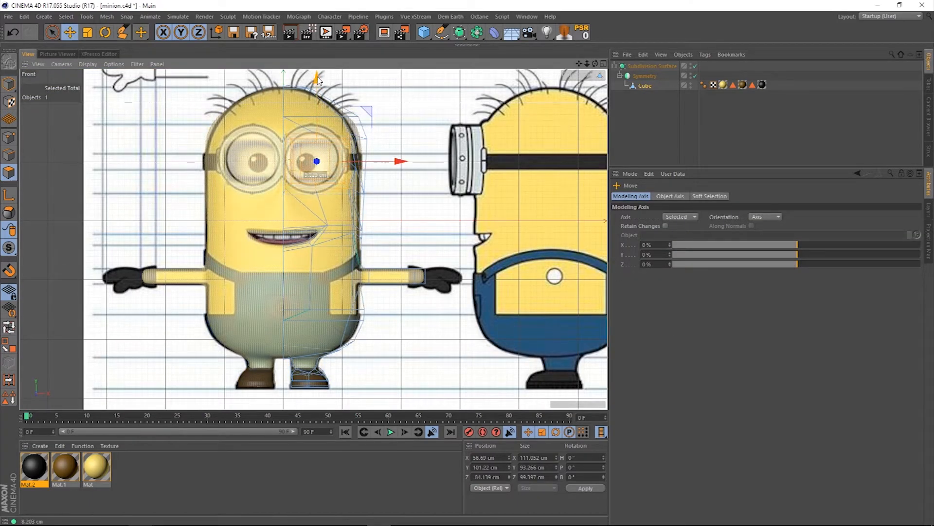
# Raise the points at the top centre of the eye socket to about Y 153 cm, following the reference goggle.
pyautogui.click(603, 64)
pyautogui.click(310, 64)
pyautogui.click(52, 33)
pyautogui.click(9, 137)
pyautogui.keyDown('alt'); pyautogui.moveTo(211, 119); pyautogui.dragTo(225, 118); pyautogui.keyUp('alt')
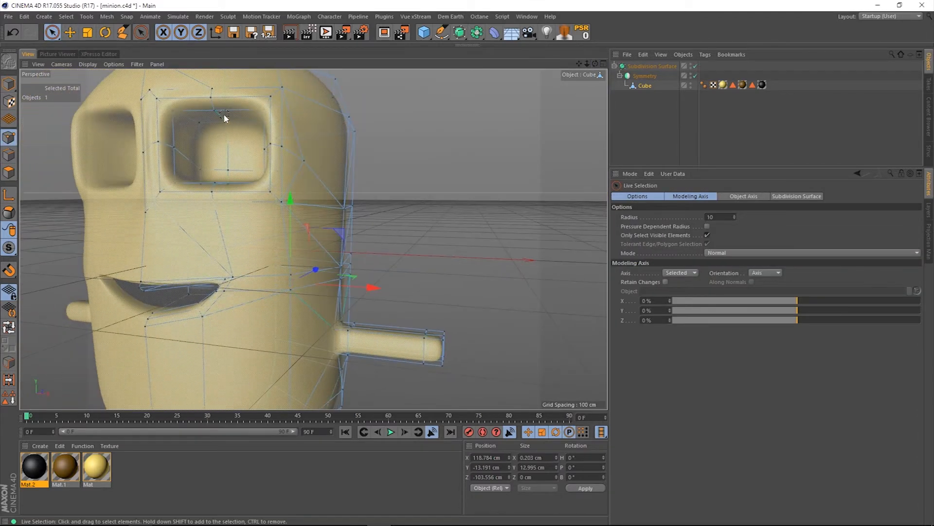
pyautogui.click(602, 64)
pyautogui.click(601, 237)
pyautogui.moveTo(316, 88); pyautogui.dragTo(312, 85)
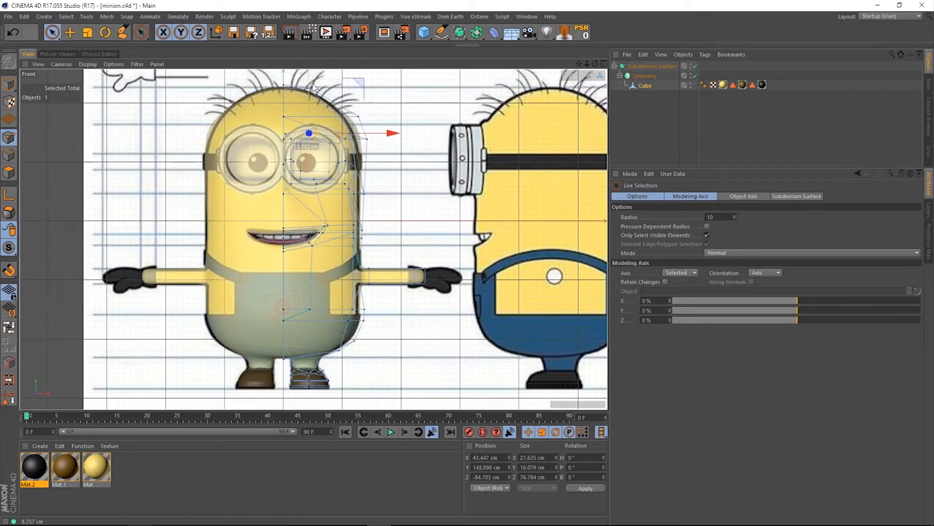
pyautogui.click(604, 64)
# Lower the points at the bottom centre of the eye socket to about Y 42.8 cm, following the reference goggle.
pyautogui.click(310, 64)
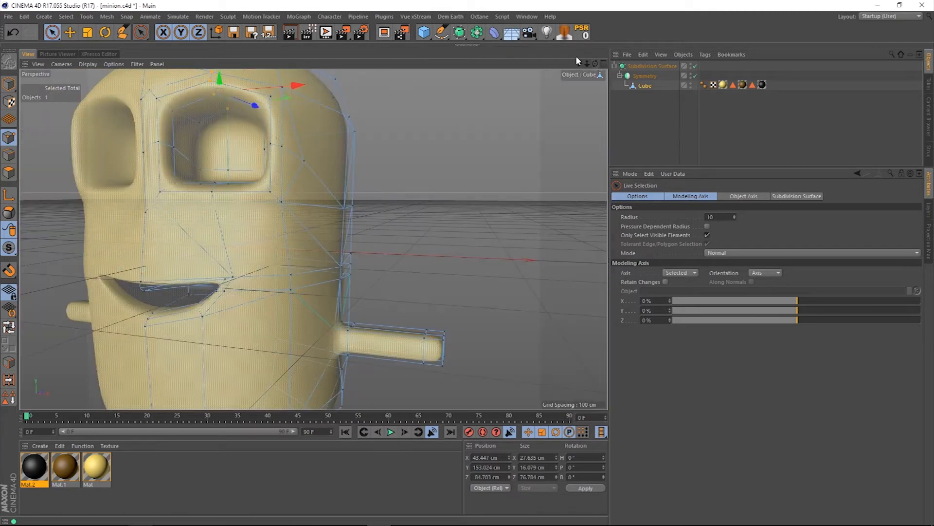
pyautogui.moveTo(595, 63); pyautogui.dragTo(517, 111)
pyautogui.moveTo(224, 233); pyautogui.dragTo(224, 234)
pyautogui.click(603, 64)
pyautogui.click(602, 237)
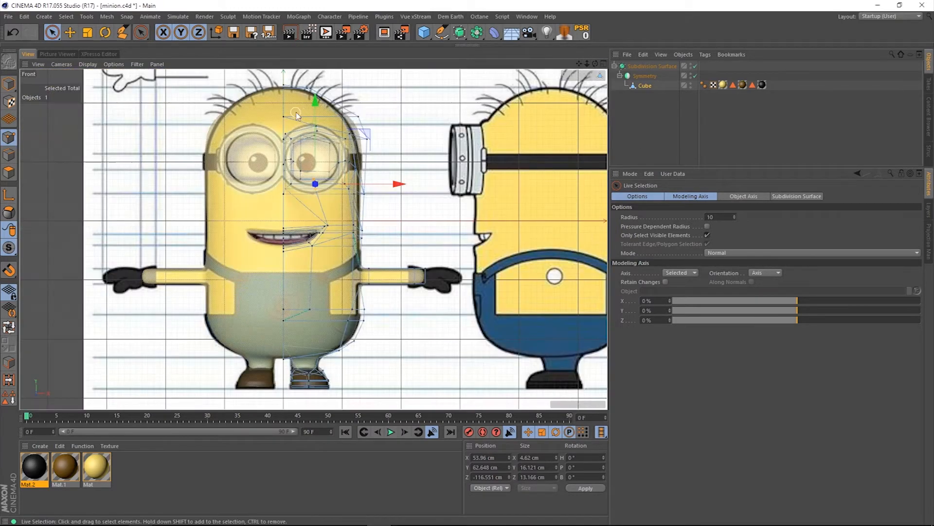
pyautogui.click(651, 67)
pyautogui.click(673, 281)
pyautogui.click(673, 281)
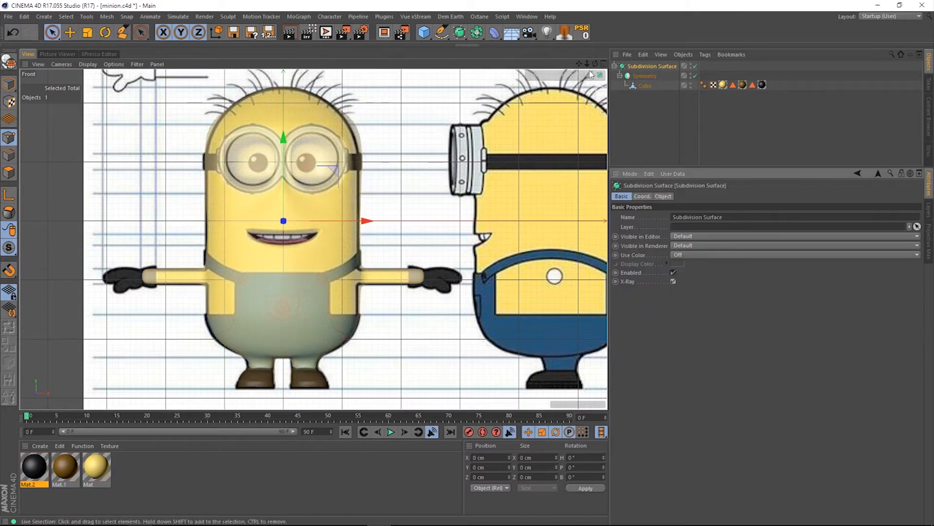
# Lower the socket's upper corner points to about Y 141.2 cm and scale them closer together to about 99.5 cm wide.
pyautogui.click(604, 64)
pyautogui.click(310, 64)
pyautogui.click(645, 86)
pyautogui.keyDown('alt'); pyautogui.moveTo(292, 194); pyautogui.dragTo(313, 238); pyautogui.keyUp('alt')
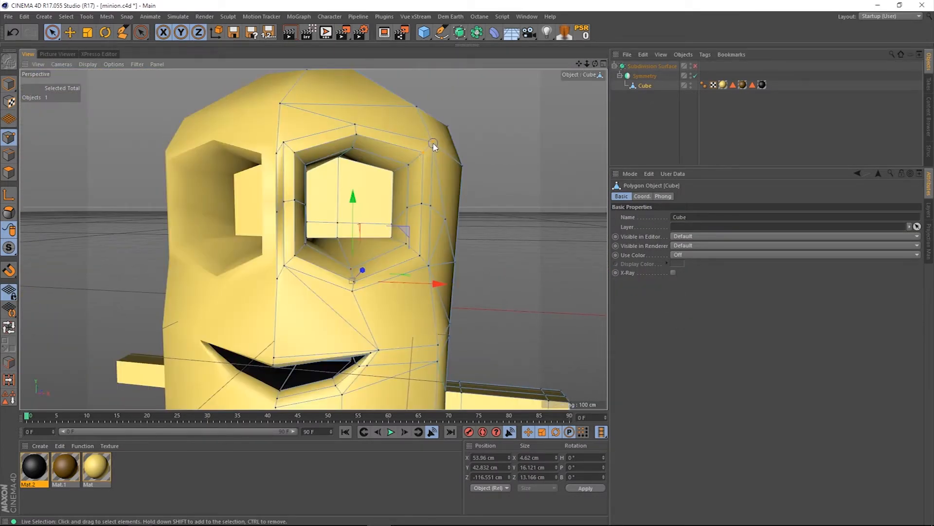
pyautogui.press('q')
pyautogui.click(603, 64)
pyautogui.click(603, 239)
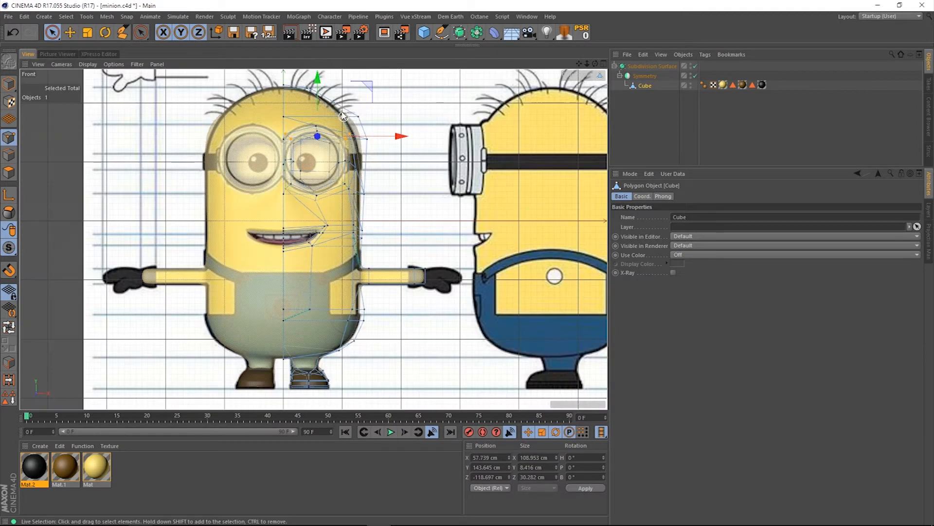
pyautogui.press('t')
pyautogui.press('q')
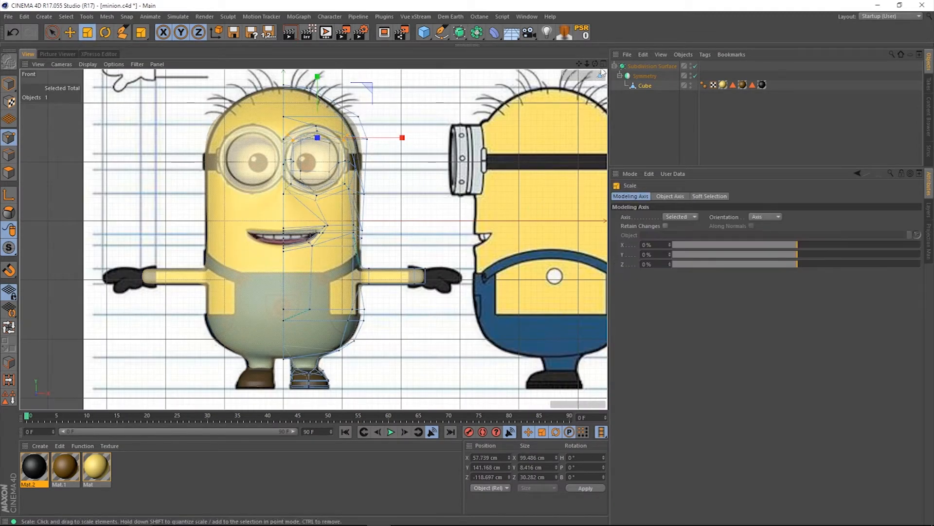
pyautogui.click(604, 64)
# Raise the socket's lower corner points to about Y 65.7 cm and scale them closer together to about 94.4 cm wide.
pyautogui.click(308, 63)
pyautogui.press('space')
pyautogui.click(304, 248)
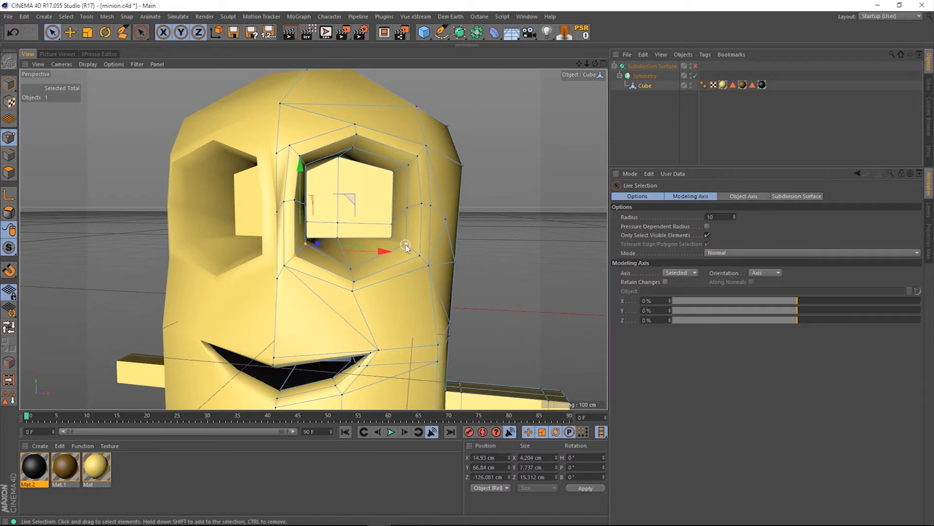
pyautogui.middleClick(430, 269)
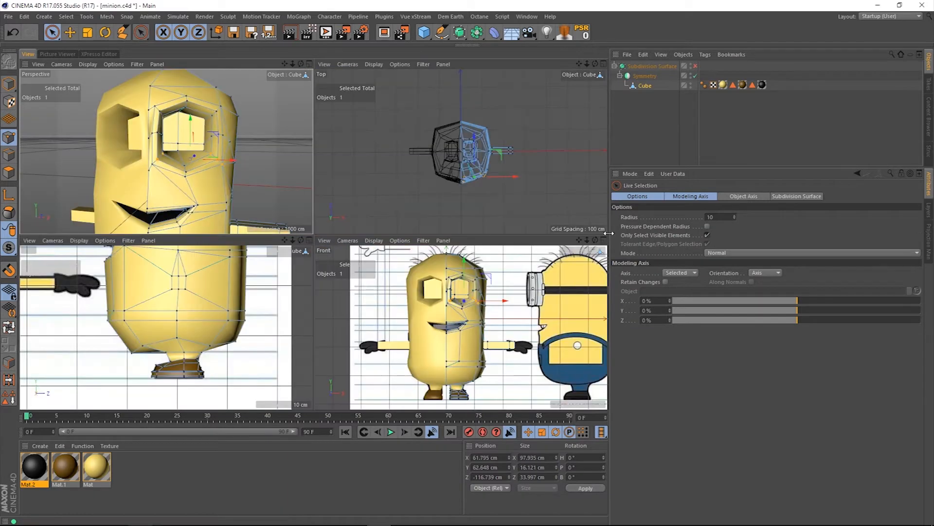
pyautogui.middleClick(430, 269)
pyautogui.press('space')
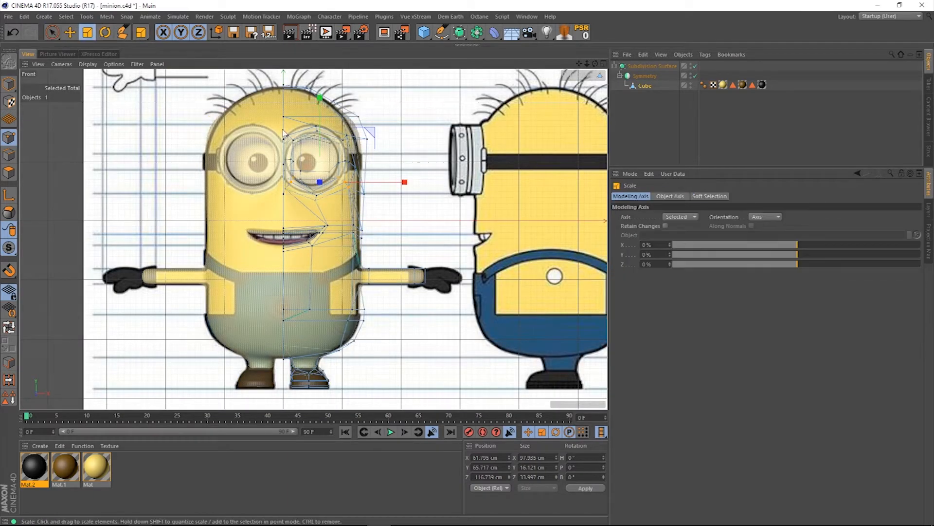
pyautogui.middleClick(384, 184)
pyautogui.middleClick(306, 229)
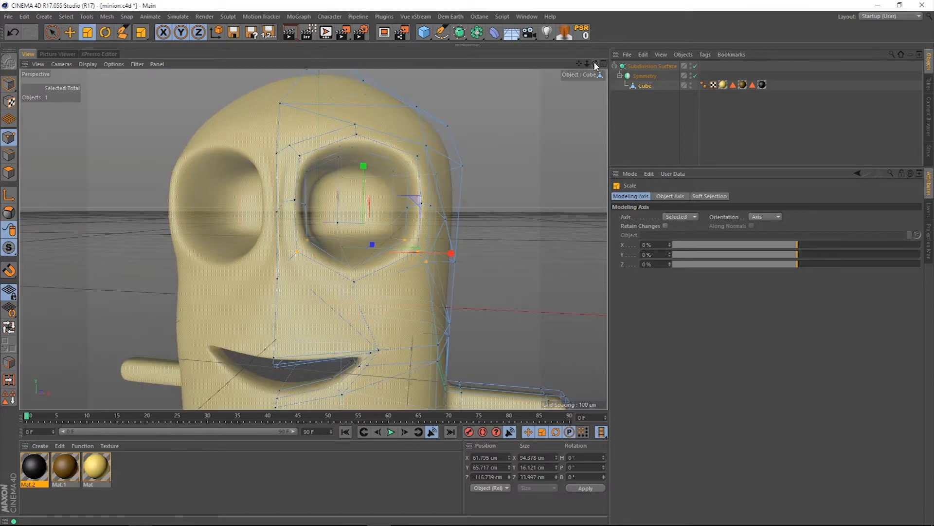
# Add a Cube primitive as a child of the body Cube and move it to the eye socket as an eyeball.
pyautogui.keyDown('alt'); pyautogui.moveTo(314, 239); pyautogui.dragTo(358, 253); pyautogui.keyUp('alt')
pyautogui.click(424, 33)
pyautogui.moveTo(634, 67); pyautogui.dragTo(645, 96)
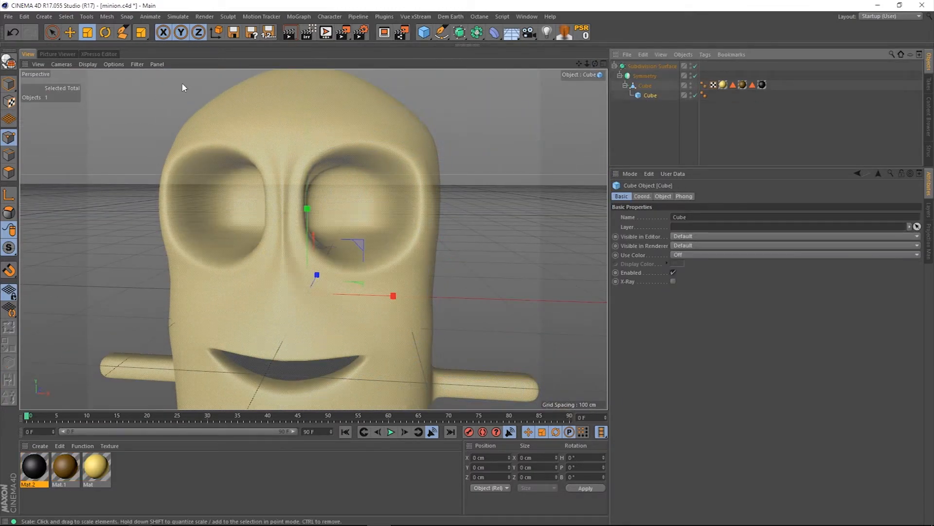
pyautogui.press('e')
pyautogui.moveTo(307, 212); pyautogui.dragTo(306, 121)
pyautogui.moveTo(596, 64); pyautogui.dragTo(526, 78)
pyautogui.moveTo(428, 176); pyautogui.dragTo(376, 193)
pyautogui.moveTo(380, 224); pyautogui.dragTo(449, 252)
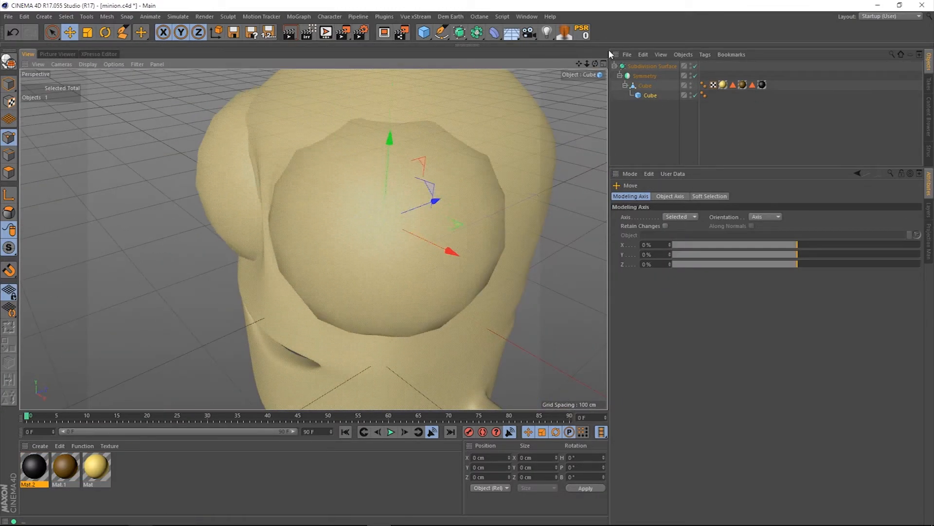
# Scale the eyeball cube down and move it to fit inside the eye socket.
pyautogui.moveTo(595, 63); pyautogui.dragTo(662, 51)
pyautogui.click(88, 33)
pyautogui.moveTo(480, 170); pyautogui.dragTo(390, 181)
pyautogui.press('space')
pyautogui.moveTo(397, 244); pyautogui.dragTo(386, 244)
# Create a new light grey material, apply it to the eyeball cube and nudge the cube within the socket.
pyautogui.doubleClick(148, 474)
pyautogui.moveTo(34, 466); pyautogui.dragTo(650, 95)
pyautogui.moveTo(595, 64); pyautogui.dragTo(529, 76)
pyautogui.moveTo(399, 214); pyautogui.dragTo(378, 221)
pyautogui.moveTo(596, 64); pyautogui.dragTo(560, 79)
# Adjust the body cube's edge points around the eye socket, toggling the eyeball cube's visibility to check the fit.
pyautogui.click(645, 85)
pyautogui.click(695, 96)
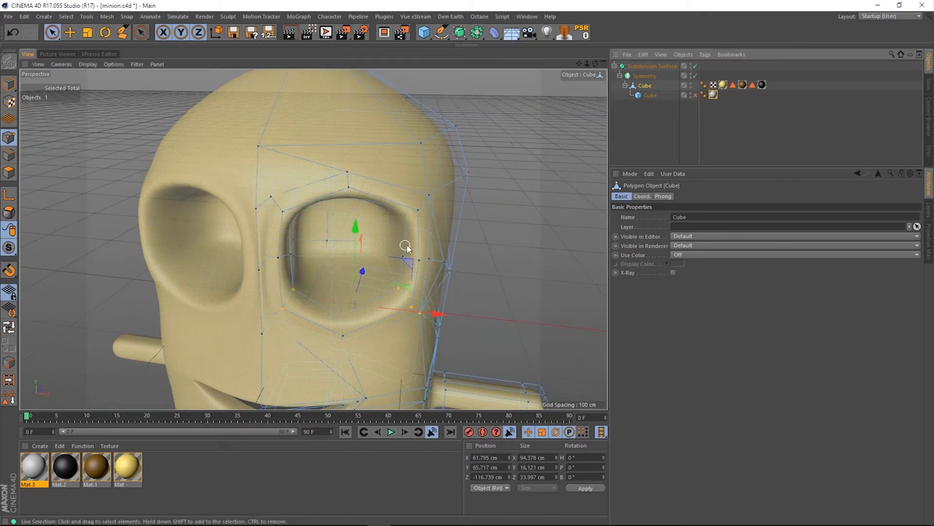
pyautogui.click(695, 96)
pyautogui.moveTo(595, 64); pyautogui.dragTo(549, 77)
pyautogui.moveTo(489, 294); pyautogui.dragTo(493, 295)
pyautogui.moveTo(595, 63); pyautogui.dragTo(638, 49)
pyautogui.click(695, 95)
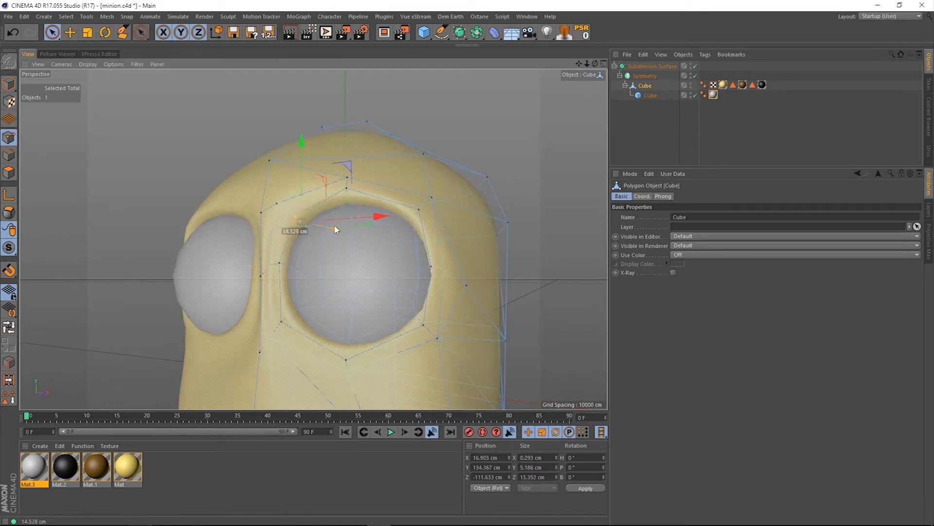
# Adjust the socket's upper outer corner point and pull its lower outer corner points forward to Z about -111.3 cm.
pyautogui.click(418, 209)
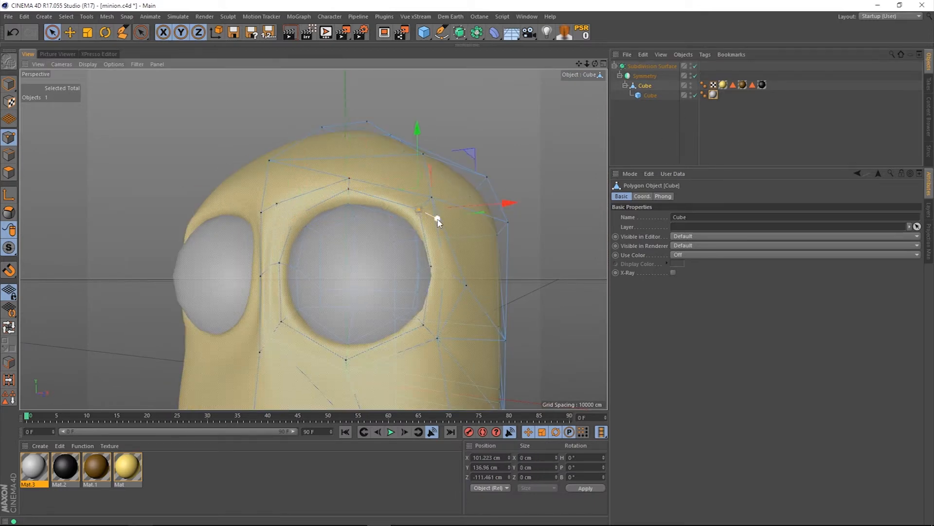
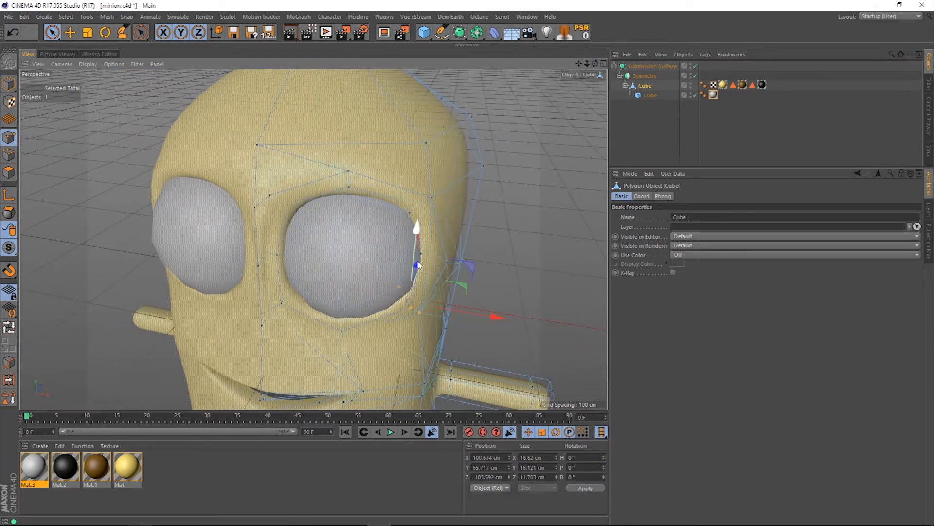
pyautogui.moveTo(428, 267); pyautogui.dragTo(437, 280)
pyautogui.moveTo(595, 64); pyautogui.dragTo(593, 12)
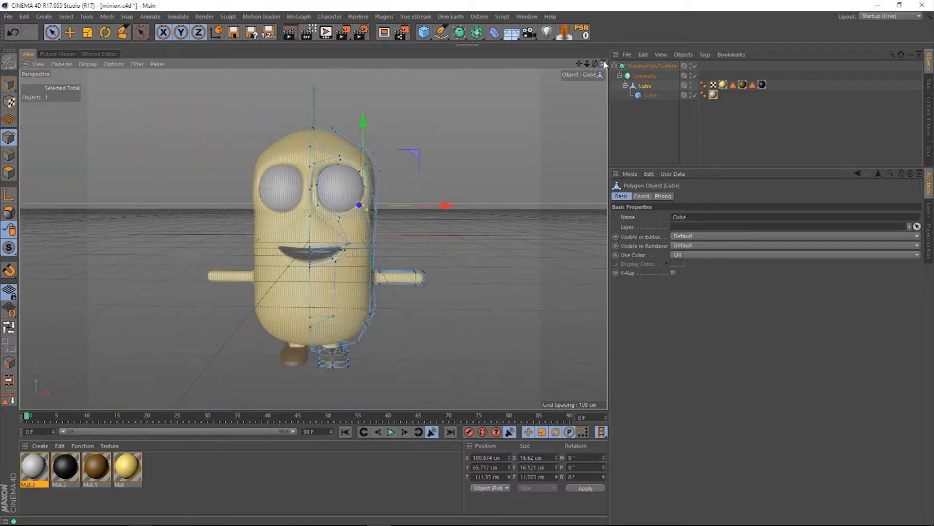
# Toggle X-Ray on the Subdivision Surface in the front view to compare the model with the reference image.
pyautogui.click(603, 64)
pyautogui.click(603, 240)
pyautogui.click(651, 66)
pyautogui.click(673, 281)
pyautogui.click(673, 280)
pyautogui.click(673, 280)
pyautogui.click(673, 281)
pyautogui.click(673, 280)
pyautogui.click(673, 281)
pyautogui.click(603, 64)
# Add a Cube primitive as a child of the eyeball cube and scale it down to pupil size.
pyautogui.click(424, 33)
pyautogui.moveTo(639, 66); pyautogui.dragTo(650, 105)
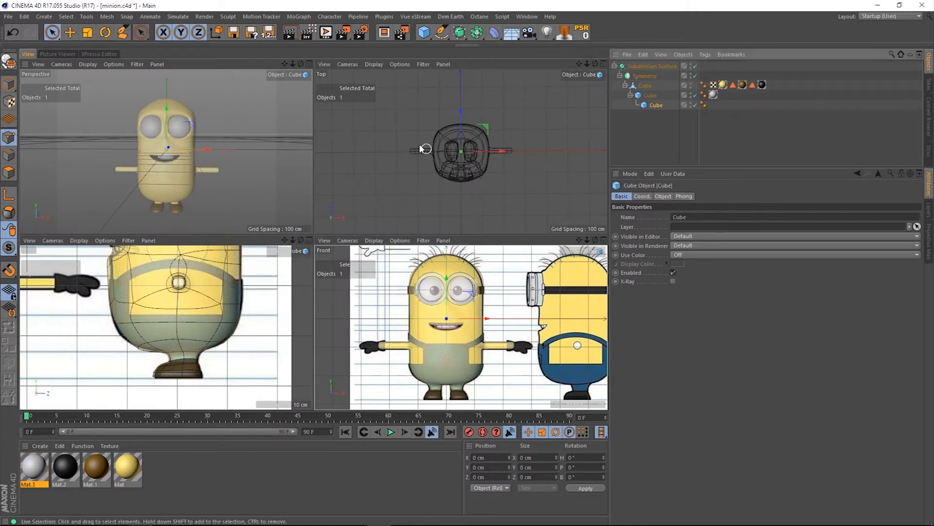
pyautogui.click(88, 33)
pyautogui.moveTo(213, 113); pyautogui.dragTo(142, 135)
# Move the pupil cube sideways and forward to sit at the front of the eyeball.
pyautogui.click(52, 33)
pyautogui.moveTo(301, 64); pyautogui.dragTo(253, 85)
pyautogui.moveTo(226, 127); pyautogui.dragTo(173, 86)
pyautogui.moveTo(199, 144); pyautogui.dragTo(209, 149)
# Apply the black material Mat.2 to the pupil cube, then scale it down and align it with the front reference's pupil.
pyautogui.moveTo(66, 467); pyautogui.dragTo(656, 105)
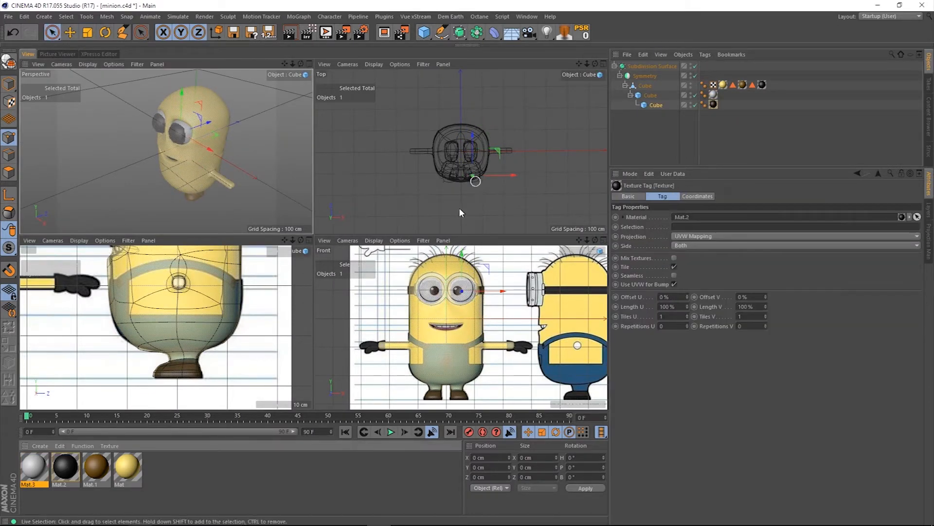
pyautogui.click(87, 32)
pyautogui.moveTo(59, 129); pyautogui.dragTo(34, 136)
pyautogui.click(52, 32)
pyautogui.moveTo(503, 292); pyautogui.dragTo(499, 294)
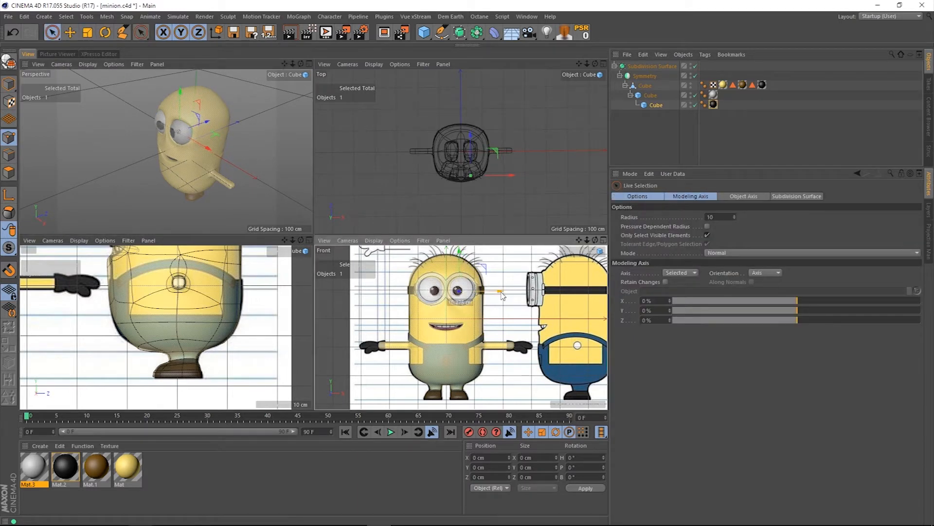
pyautogui.moveTo(301, 64); pyautogui.dragTo(445, 31)
pyautogui.middleClick(302, 105)
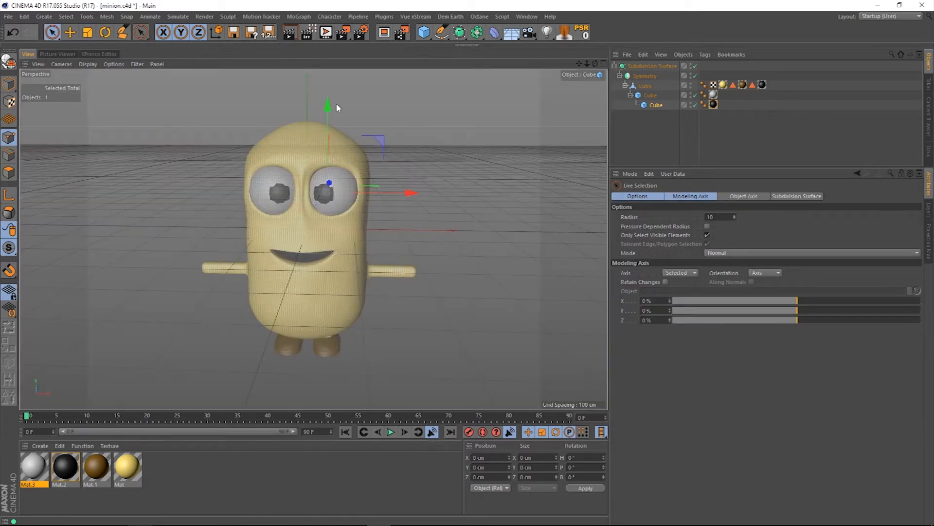
pyautogui.moveTo(594, 64); pyautogui.dragTo(425, 123)
pyautogui.moveTo(595, 67); pyautogui.dragTo(522, 88)
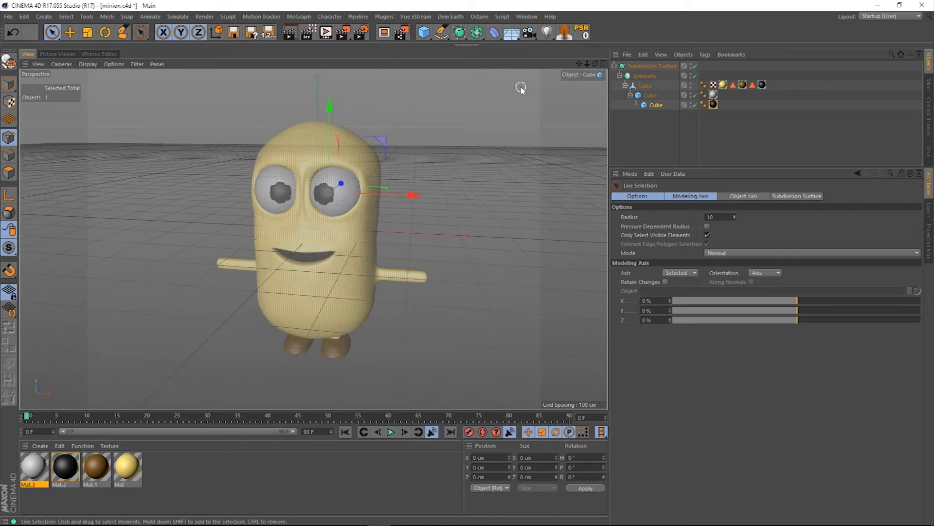
pyautogui.hotkey('ctrl', 'r')
# Add a circle spline over one eye in the front view and place a duplicate of it over the other eye.
pyautogui.click(604, 64)
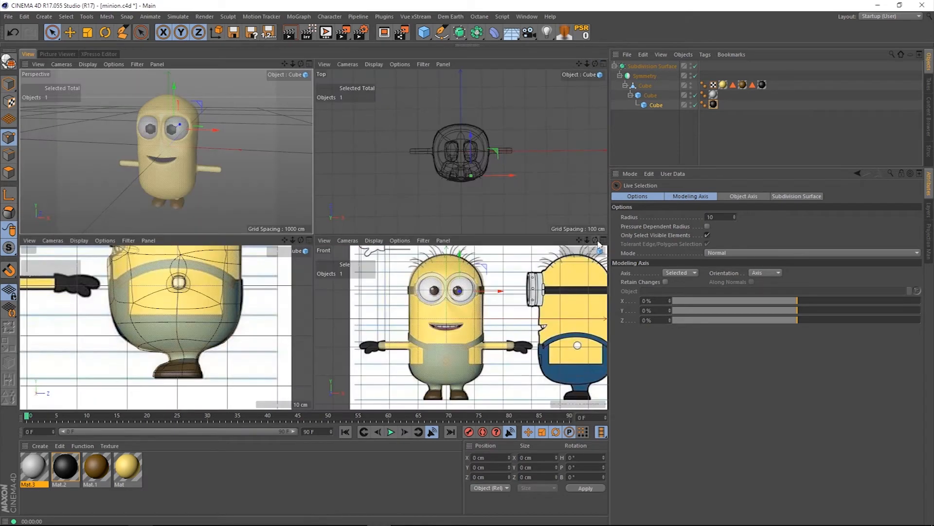
pyautogui.click(604, 241)
pyautogui.click(442, 32)
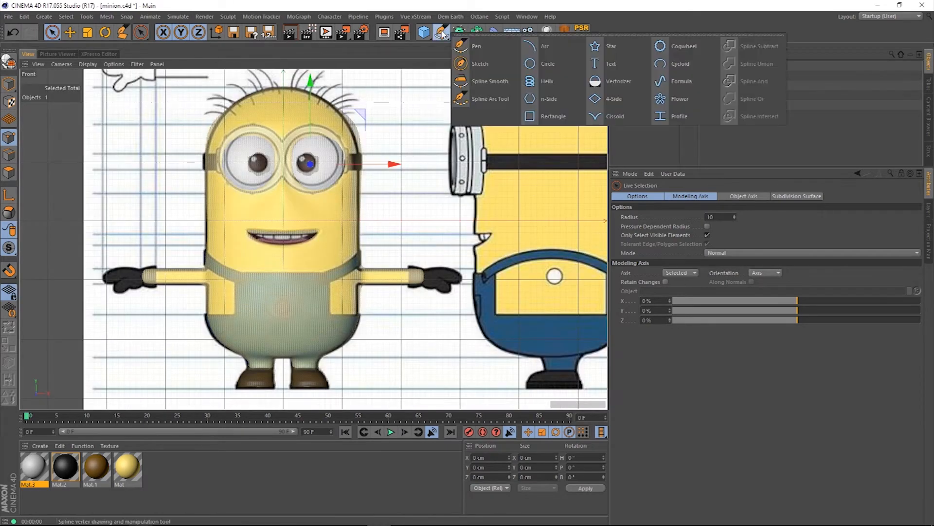
pyautogui.click(531, 65)
pyautogui.moveTo(367, 162); pyautogui.dragTo(393, 164)
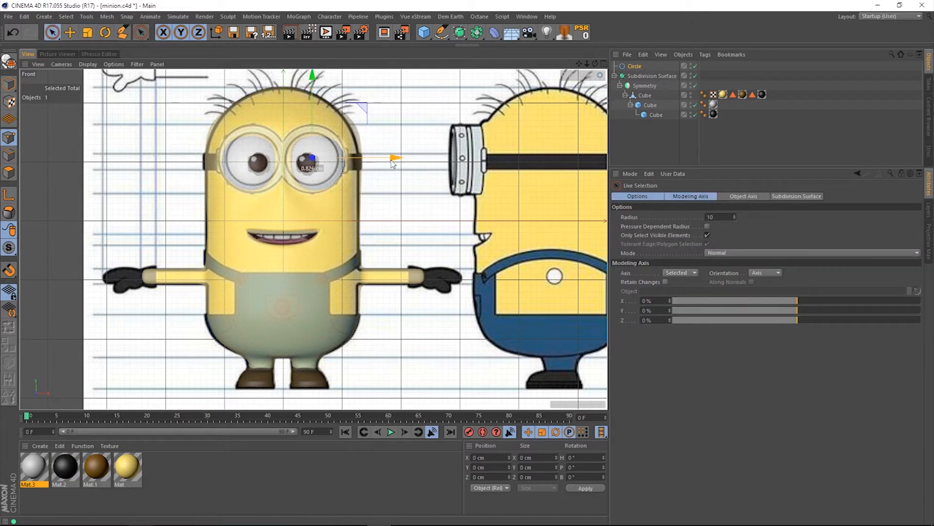
pyautogui.keyDown('ctrl'); pyautogui.moveTo(647, 72); pyautogui.dragTo(647, 73); pyautogui.keyUp('ctrl')
pyautogui.moveTo(393, 157); pyautogui.dragTo(336, 153)
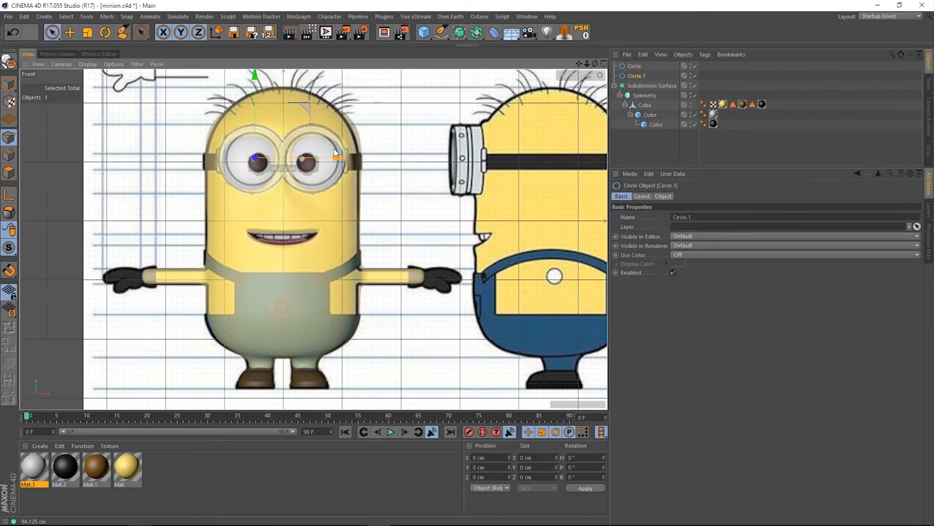
# Add a Spline Mask and place both eye circles inside it, keeping a loose copy of the pair outside.
pyautogui.click(477, 34)
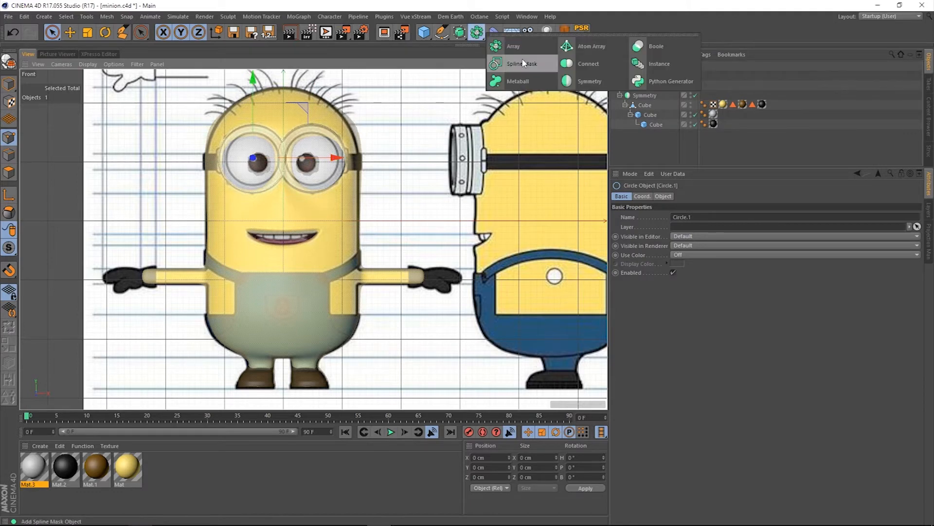
pyautogui.click(525, 63)
pyautogui.click(635, 76)
pyautogui.keyDown('shift'); pyautogui.click(636, 85); pyautogui.keyUp('shift')
pyautogui.click(643, 67)
pyautogui.moveTo(639, 78); pyautogui.dragTo(642, 120)
pyautogui.click(663, 197)
# Scale the two loose circles down to a radius of about 43 cm and recentre each over its eye.
pyautogui.click(614, 96)
pyautogui.click(87, 33)
pyautogui.moveTo(148, 119); pyautogui.dragTo(142, 120)
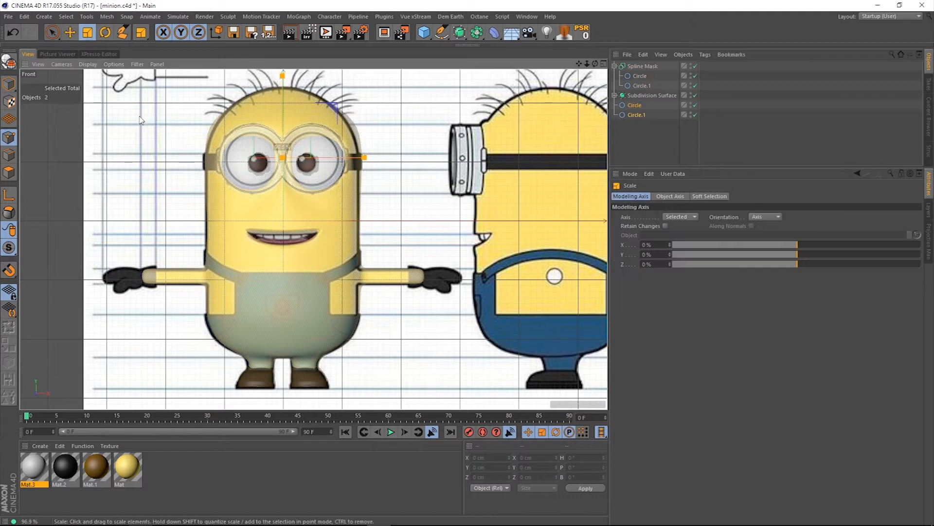
pyautogui.click(635, 105)
pyautogui.press('space')
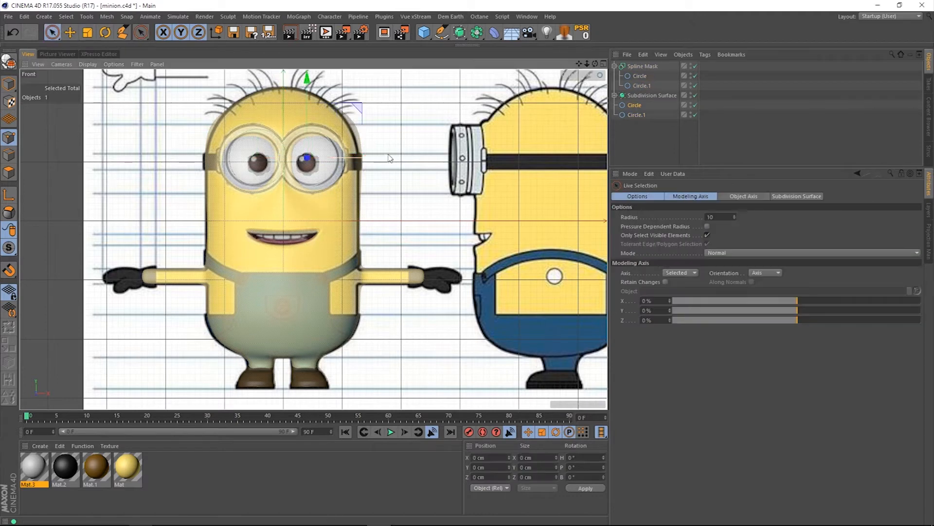
pyautogui.click(637, 115)
pyautogui.click(635, 105)
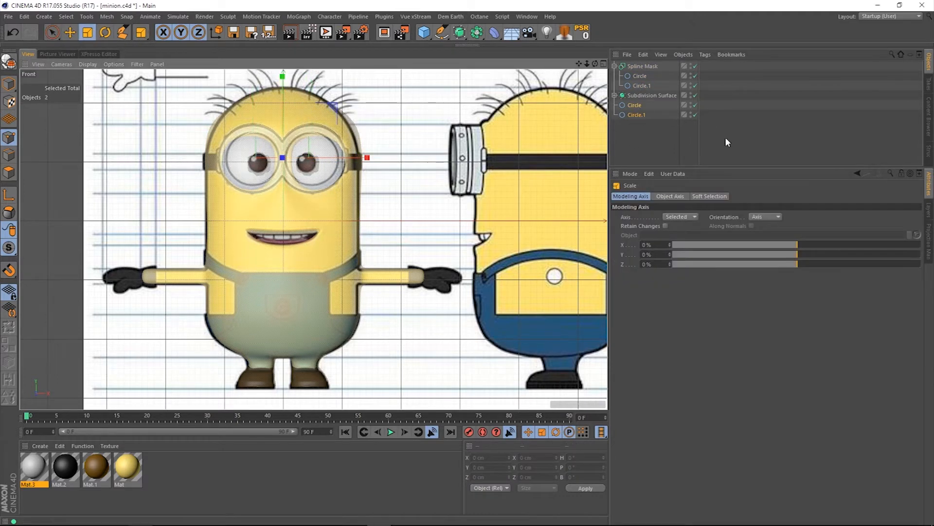
pyautogui.click(633, 116)
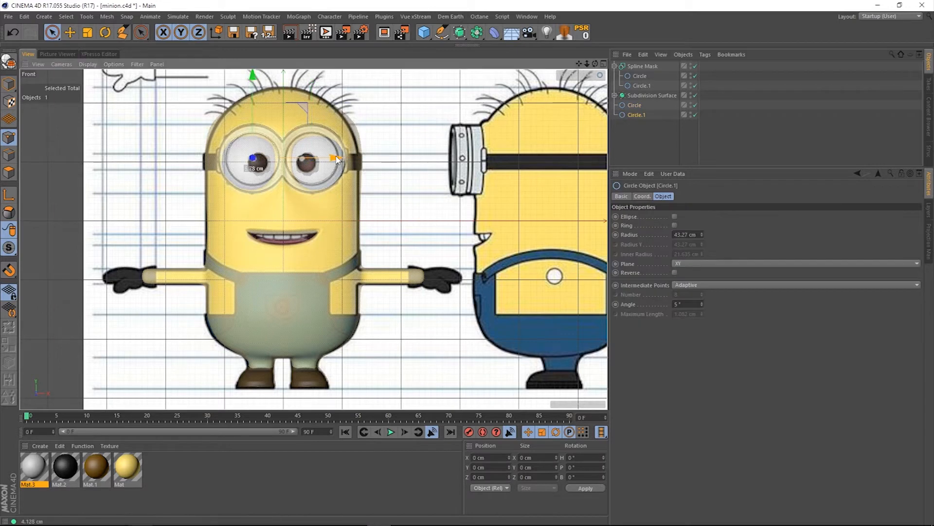
# Add a second Spline Mask and place the two smaller circles inside it.
pyautogui.click(614, 67)
pyautogui.moveTo(477, 35); pyautogui.dragTo(515, 66)
pyautogui.moveTo(656, 116); pyautogui.dragTo(644, 66)
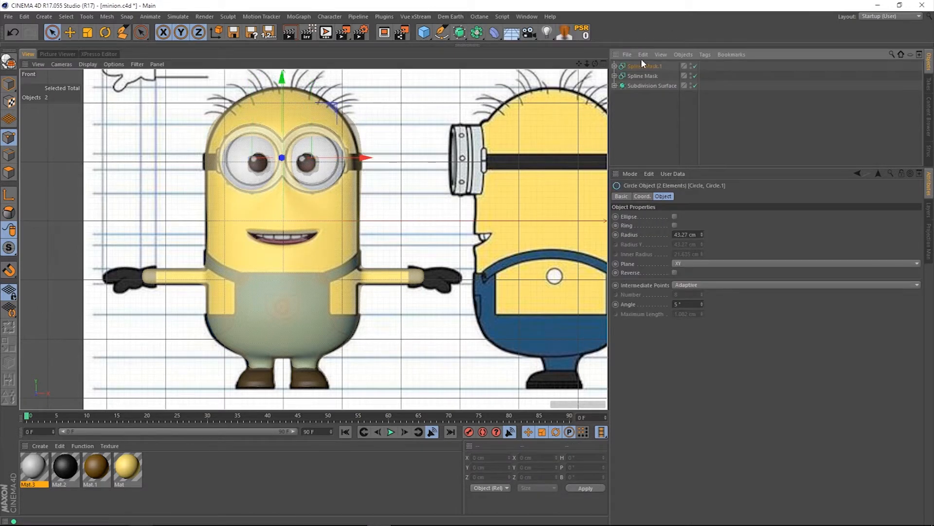
pyautogui.click(643, 66)
# Nest both Spline Masks in a third Spline Mask and set its mode to A subtract B.
pyautogui.moveTo(473, 34); pyautogui.dragTo(513, 65)
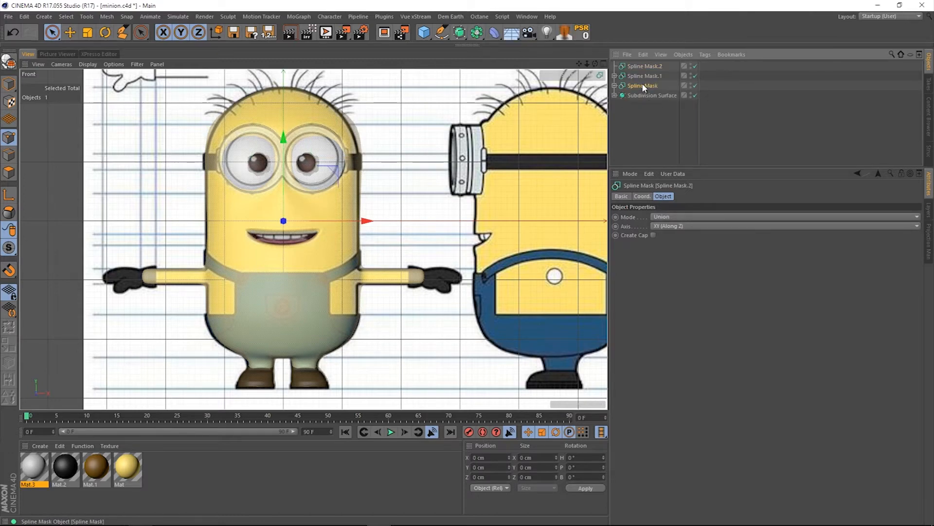
pyautogui.click(703, 217)
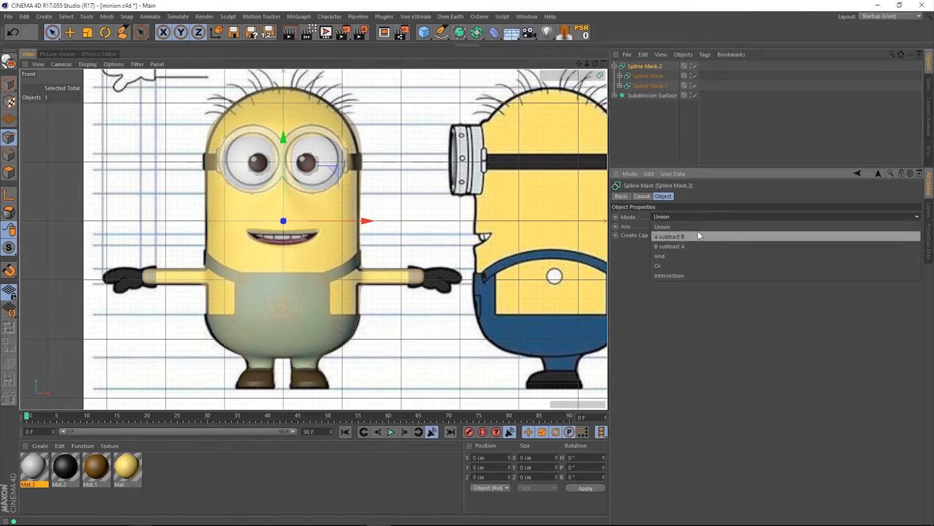
pyautogui.click(697, 230)
# Take the small-circle Spline Mask out of the combined mask and set its axis to XZ (Along Y).
pyautogui.press('F5')
pyautogui.click(300, 65)
pyautogui.moveTo(595, 64); pyautogui.dragTo(633, 98)
pyautogui.click(615, 95)
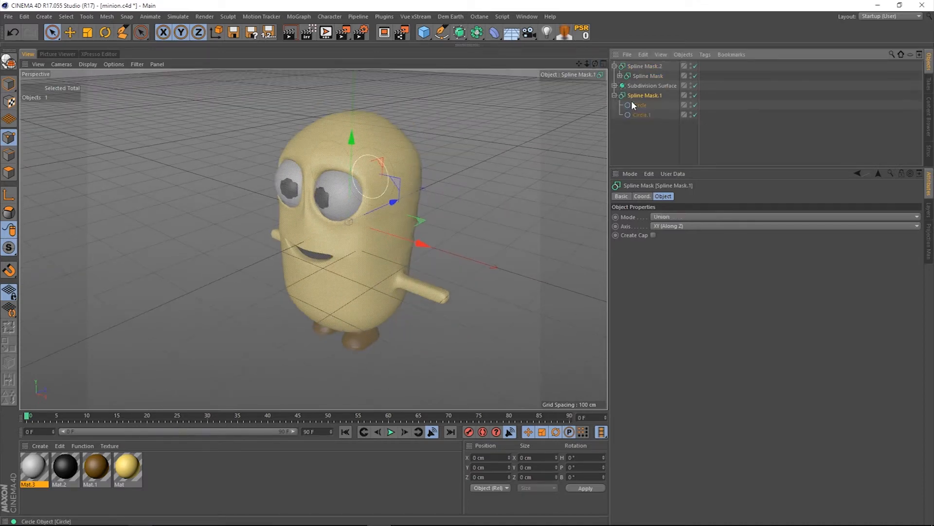
pyautogui.click(638, 115)
pyautogui.moveTo(595, 64); pyautogui.dragTo(654, 68)
pyautogui.click(696, 95)
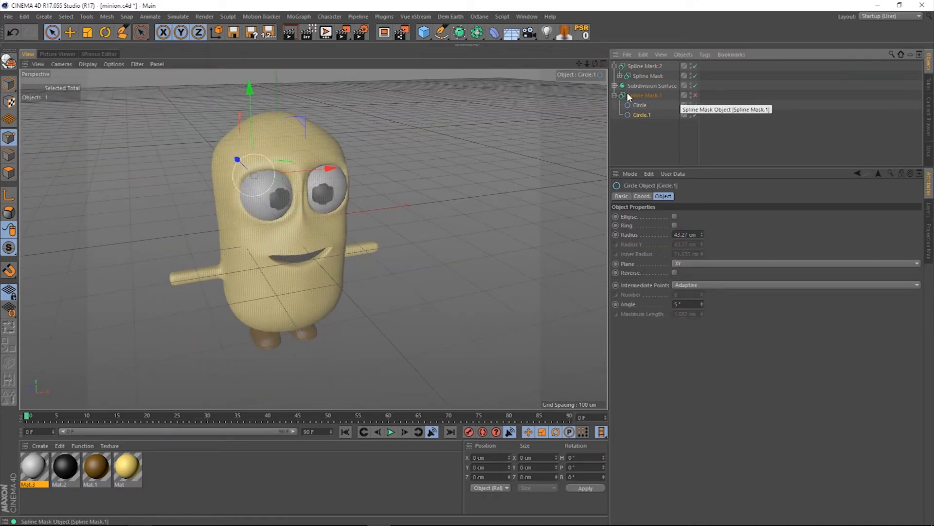
pyautogui.click(633, 96)
pyautogui.click(688, 225)
pyautogui.click(701, 244)
pyautogui.click(696, 95)
pyautogui.click(708, 225)
pyautogui.click(721, 252)
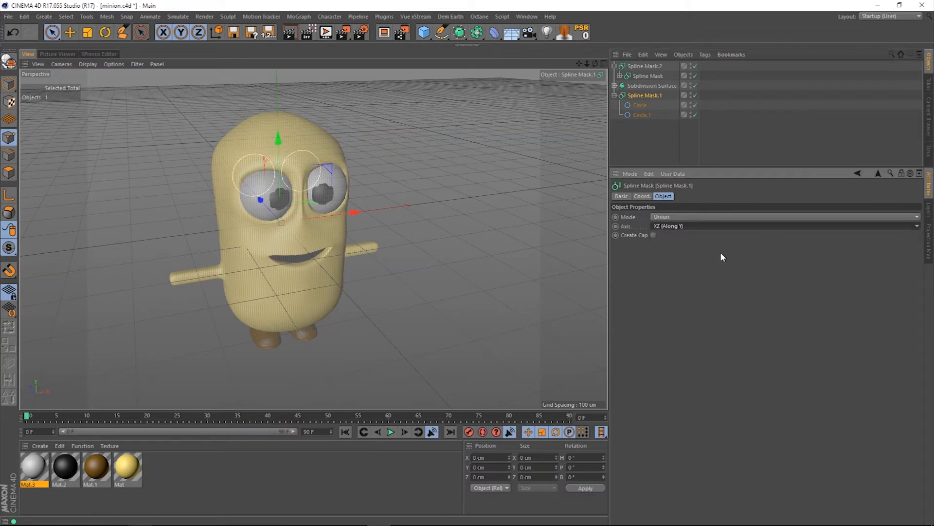
# Nest the small-circle mask back in the combined mask and move the combined mask forward in front of the eyes.
pyautogui.click(614, 95)
pyautogui.click(645, 66)
pyautogui.moveTo(595, 64); pyautogui.dragTo(438, 71)
pyautogui.click(614, 66)
pyautogui.moveTo(456, 224); pyautogui.dragTo(374, 230)
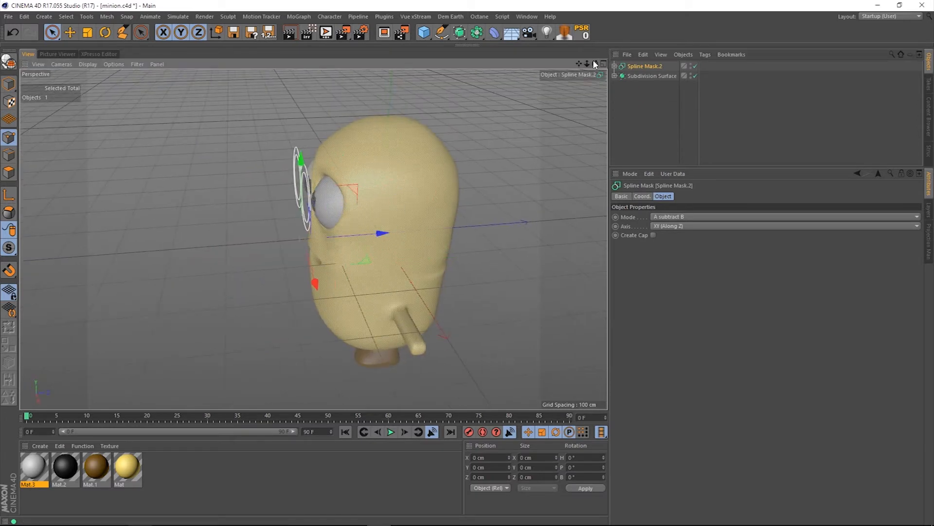
pyautogui.moveTo(594, 63); pyautogui.dragTo(592, 73)
pyautogui.click(603, 64)
pyautogui.click(603, 240)
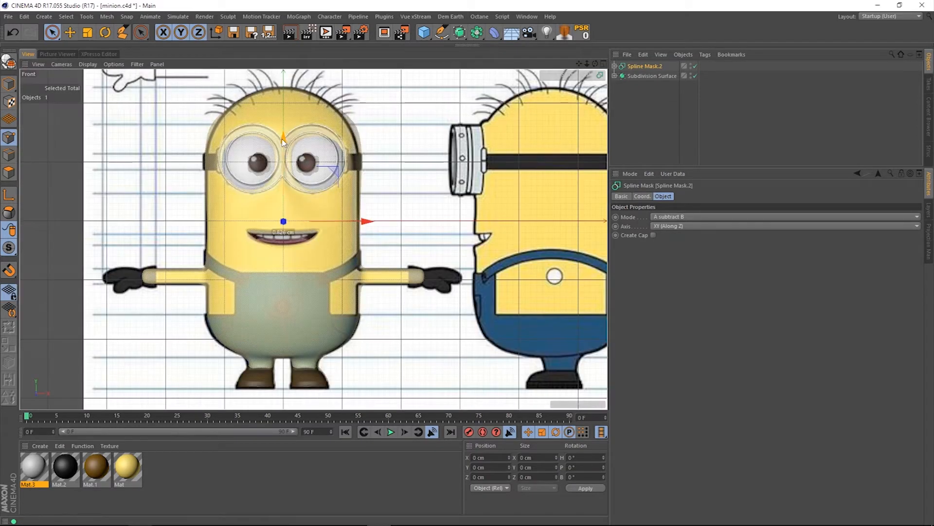
# Add an Extrude around the combined Spline Mask to form the goggles and adjust its extrusion depth.
pyautogui.moveTo(459, 32); pyautogui.dragTo(559, 43)
pyautogui.moveTo(642, 68); pyautogui.dragTo(594, 185)
pyautogui.click(603, 64)
pyautogui.click(310, 64)
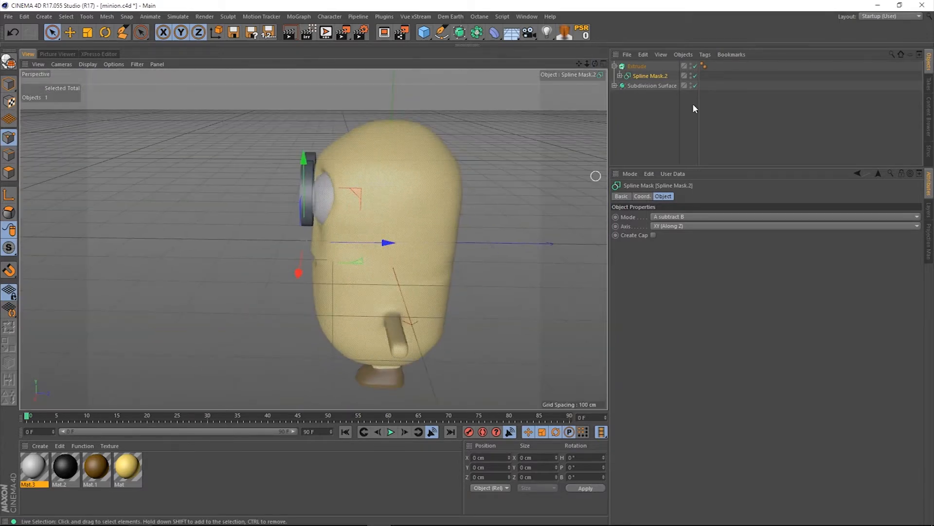
pyautogui.click(637, 66)
pyautogui.moveTo(761, 217); pyautogui.dragTo(761, 205)
pyautogui.moveTo(596, 66)
pyautogui.mouseDown()
pyautogui.moveTo(550, 68)
pyautogui.moveTo(604, 73)
pyautogui.mouseUp()
# Give the goggle Extrude a start Fillet Cap with 3 steps and 3 cm radius, with Constrain enabled.
pyautogui.click(684, 196)
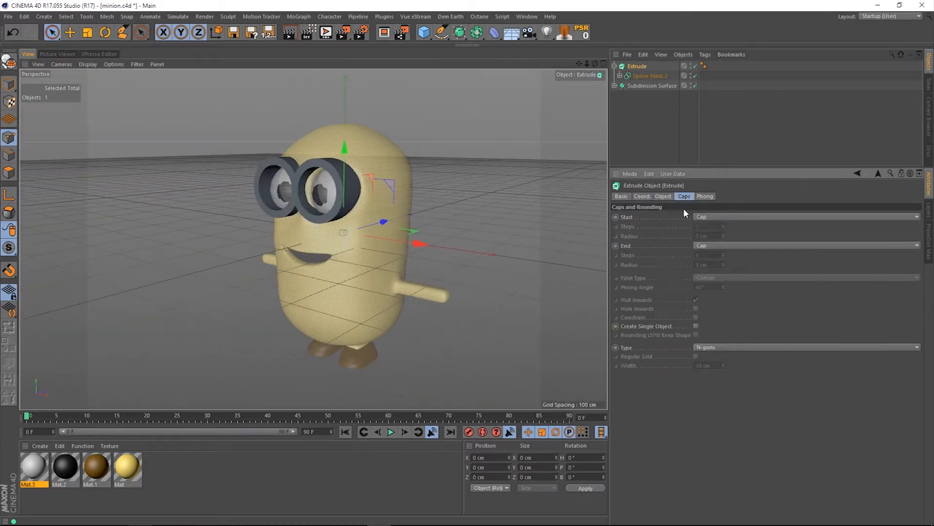
pyautogui.click(695, 317)
pyautogui.click(724, 225)
pyautogui.click(724, 226)
pyautogui.click(724, 237)
pyautogui.click(724, 237)
# Adjust the extruded goggles against the side-view reference of the face.
pyautogui.moveTo(369, 214)
pyautogui.keyDown('alt'); pyautogui.mouseDown()
pyautogui.moveTo(438, 233)
pyautogui.moveTo(360, 209)
pyautogui.mouseUp(); pyautogui.keyUp('alt')
pyautogui.middleClick(341, 219)
pyautogui.middleClick(291, 252)
pyautogui.keyDown('alt'); pyautogui.moveTo(337, 124); pyautogui.dragTo(338, 375, button='middle'); pyautogui.keyUp('alt')
pyautogui.moveTo(423, 302); pyautogui.dragTo(392, 258)
pyautogui.moveTo(369, 298)
pyautogui.mouseDown()
pyautogui.moveTo(419, 293)
pyautogui.moveTo(371, 292)
pyautogui.mouseUp()
pyautogui.click(604, 63)
pyautogui.click(309, 63)
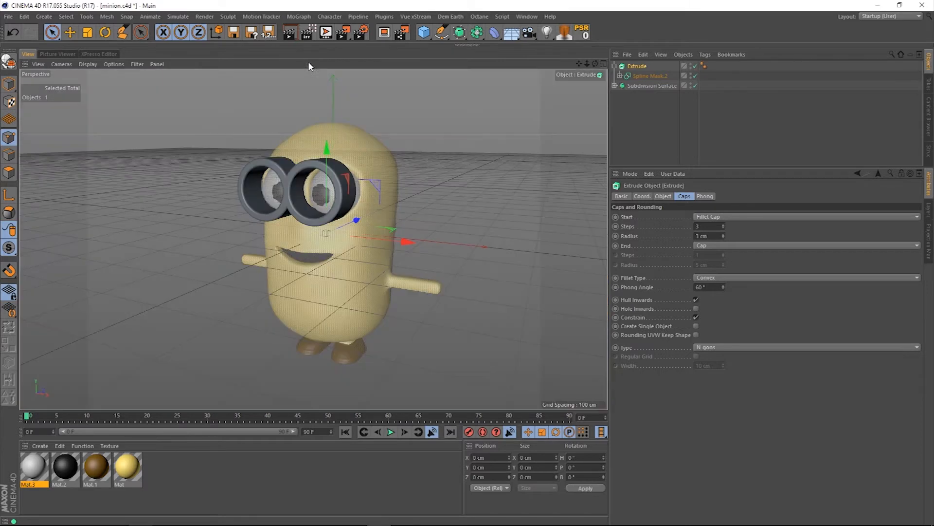
# Copy the combined Spline Mask out of the Extrude, disable the Extrude, and make the copy editable.
pyautogui.keyDown('ctrl'); pyautogui.moveTo(643, 75); pyautogui.dragTo(649, 101); pyautogui.keyUp('ctrl')
pyautogui.click(695, 66)
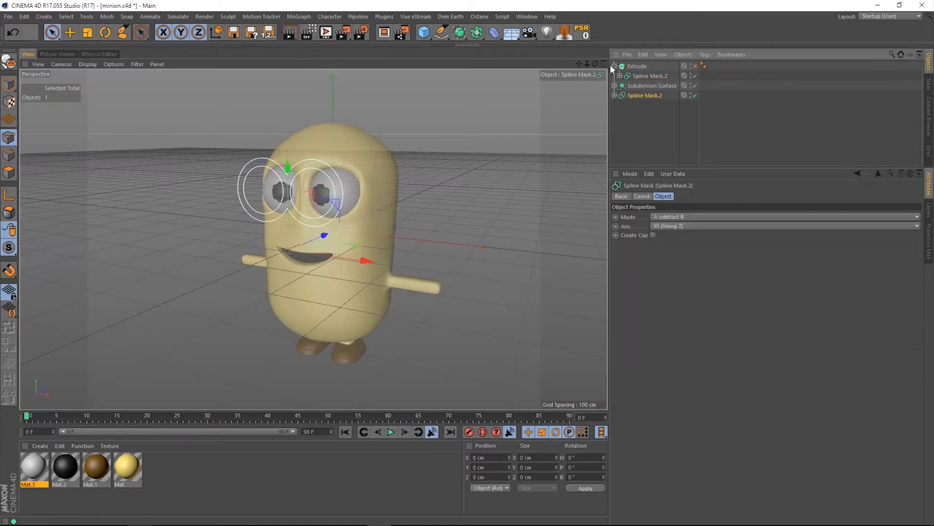
pyautogui.press('c')
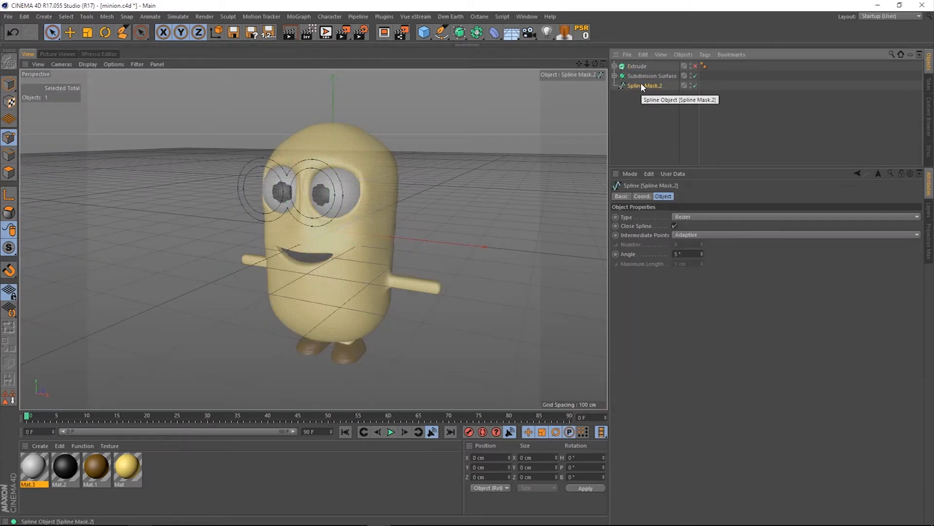
# Project the editable goggle spline onto the minion's face from the front view.
pyautogui.click(603, 63)
pyautogui.press('F4')
pyautogui.click(107, 17)
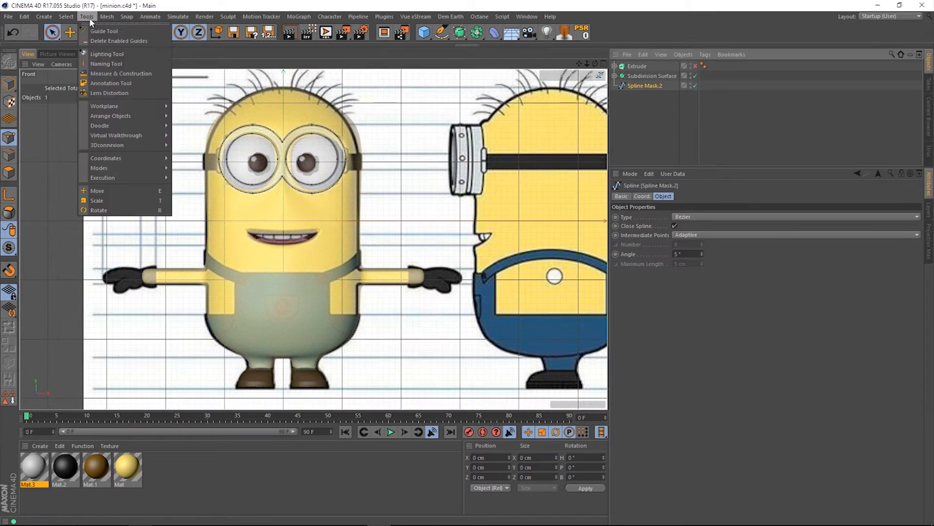
pyautogui.moveTo(128, 77)
pyautogui.click(171, 240)
pyautogui.click(648, 196)
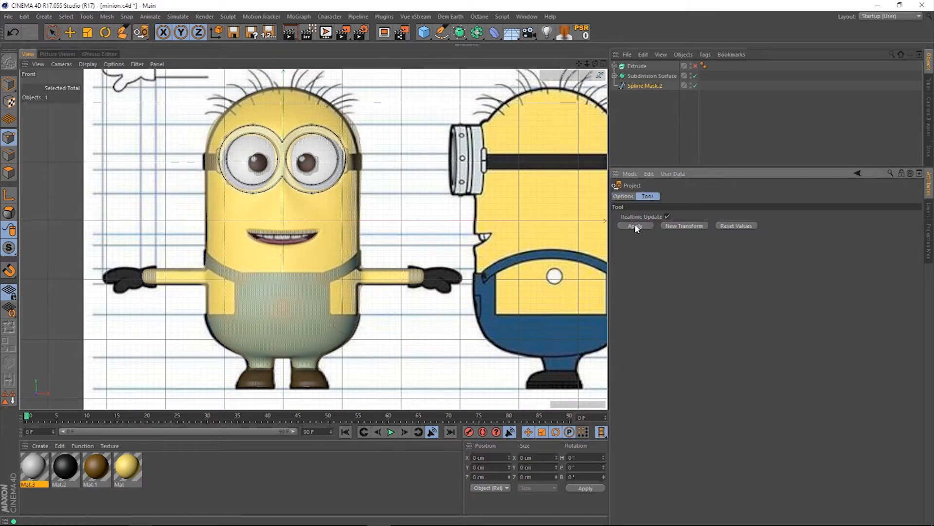
pyautogui.click(604, 63)
pyautogui.click(313, 64)
pyautogui.moveTo(595, 63); pyautogui.dragTo(209, 253)
# Make a second editable copy of the combined Spline Mask to serve as the flat front goggle profile.
pyautogui.click(614, 66)
pyautogui.click(643, 75)
pyautogui.keyDown('ctrl'); pyautogui.moveTo(644, 75); pyautogui.dragTo(647, 110); pyautogui.keyUp('ctrl')
pyautogui.press('space')
# Loft the face-projected spline and the flat goggle spline together.
pyautogui.click(615, 66)
pyautogui.click(638, 95)
pyautogui.moveTo(461, 35); pyautogui.dragTo(553, 42)
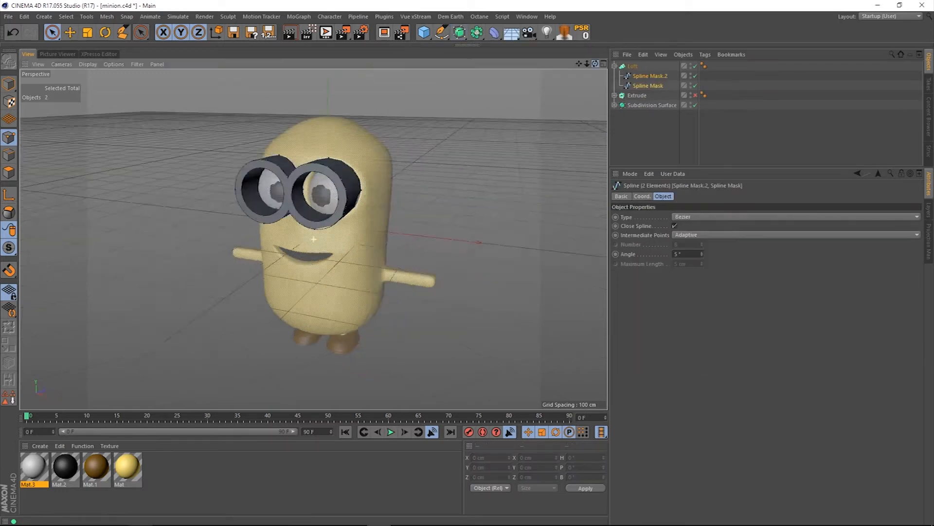
# Move the flat front goggle spline back toward the face to match the side-view reference.
pyautogui.moveTo(595, 64); pyautogui.dragTo(515, 55)
pyautogui.click(603, 64)
pyautogui.click(312, 239)
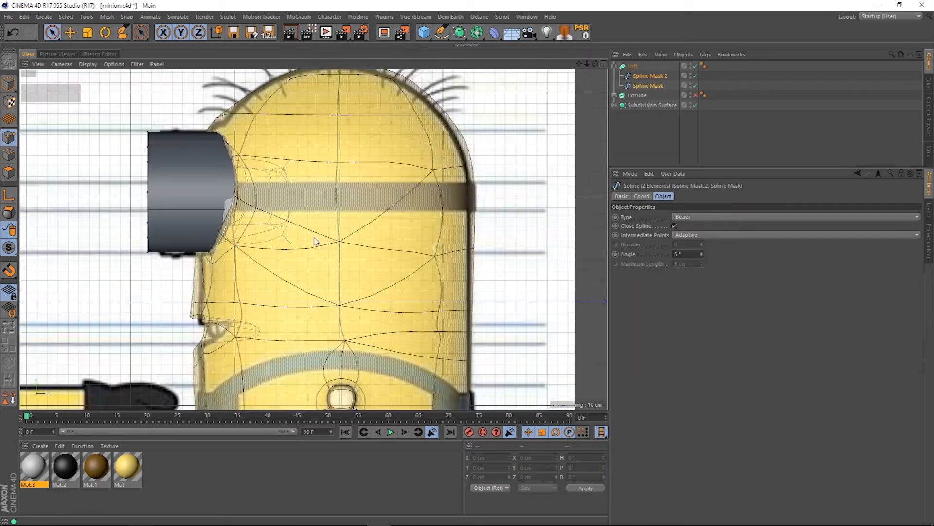
pyautogui.click(648, 87)
pyautogui.click(9, 84)
pyautogui.click(69, 33)
pyautogui.moveTo(232, 303)
pyautogui.mouseDown()
pyautogui.moveTo(253, 304)
pyautogui.moveTo(245, 303)
pyautogui.mouseUp()
pyautogui.click(639, 77)
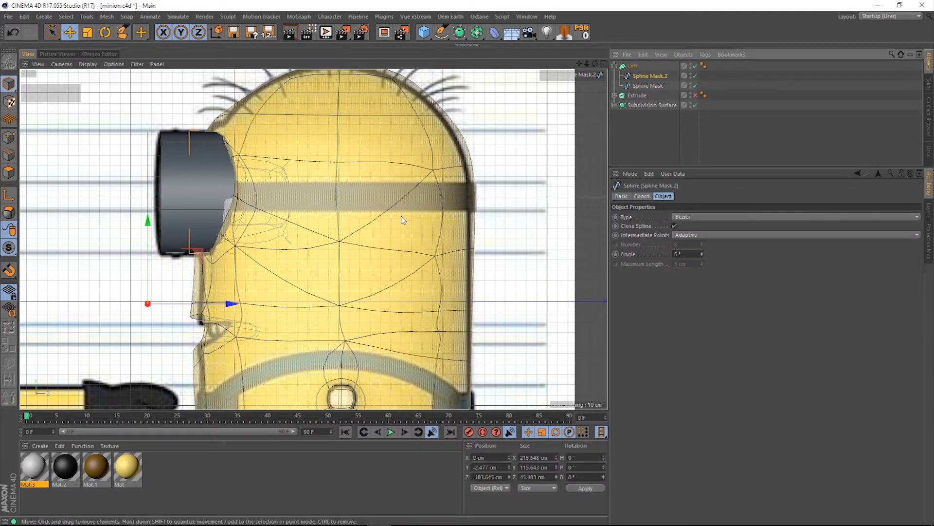
# Nudge the eyeball cube and the pupil cube to adjust their positions inside the goggles.
pyautogui.click(603, 63)
pyautogui.click(308, 63)
pyautogui.moveTo(587, 63); pyautogui.dragTo(589, 64)
pyautogui.moveTo(595, 63); pyautogui.dragTo(601, 199)
pyautogui.click(615, 105)
pyautogui.click(652, 135)
pyautogui.moveTo(430, 144); pyautogui.dragTo(426, 147)
pyautogui.moveTo(595, 64); pyautogui.dragTo(633, 70)
pyautogui.click(655, 144)
pyautogui.moveTo(406, 147); pyautogui.dragTo(417, 148)
# Delete the disabled goggle Extrude object.
pyautogui.moveTo(595, 64)
pyautogui.mouseDown()
pyautogui.moveTo(555, 85)
pyautogui.moveTo(620, 51)
pyautogui.moveTo(596, 64)
pyautogui.mouseUp()
pyautogui.click(615, 67)
pyautogui.click(637, 79)
pyautogui.press('Delete')
# Set the Loft's start cap to None and its end cap to Fillet Cap, and enable Constrain.
pyautogui.click(604, 63)
pyautogui.click(309, 239)
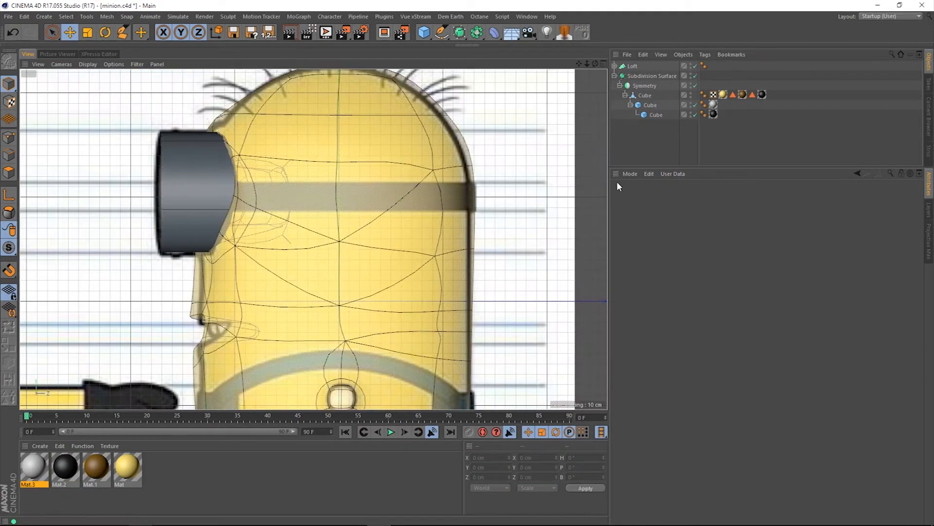
pyautogui.click(635, 65)
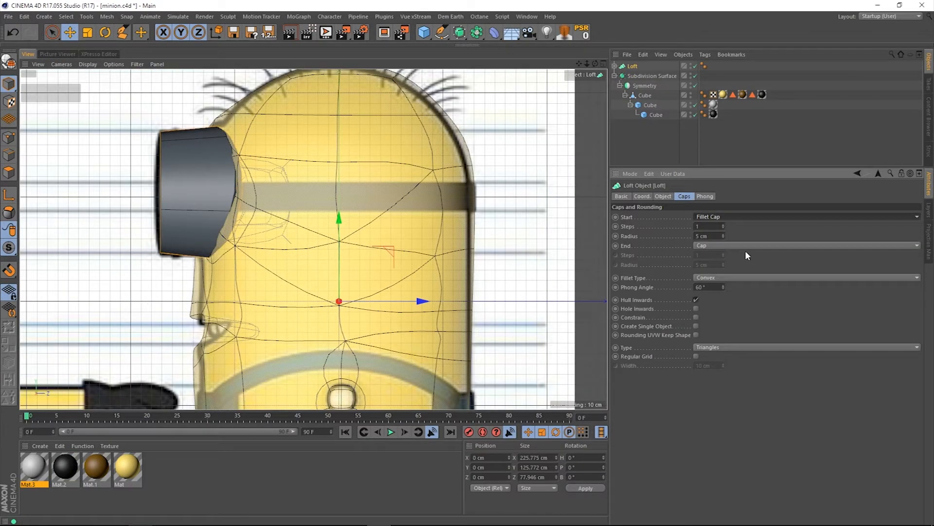
pyautogui.click(712, 216)
pyautogui.click(710, 233)
pyautogui.click(711, 245)
pyautogui.click(711, 272)
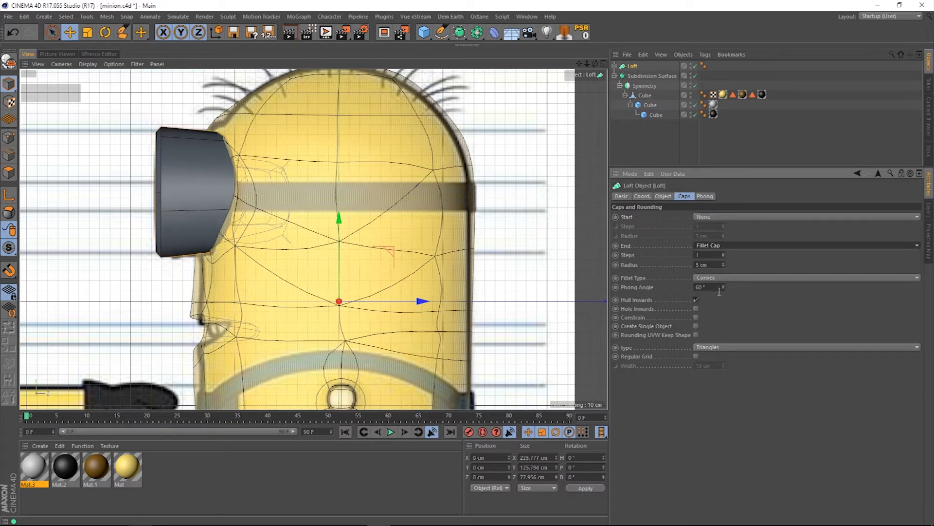
pyautogui.click(695, 317)
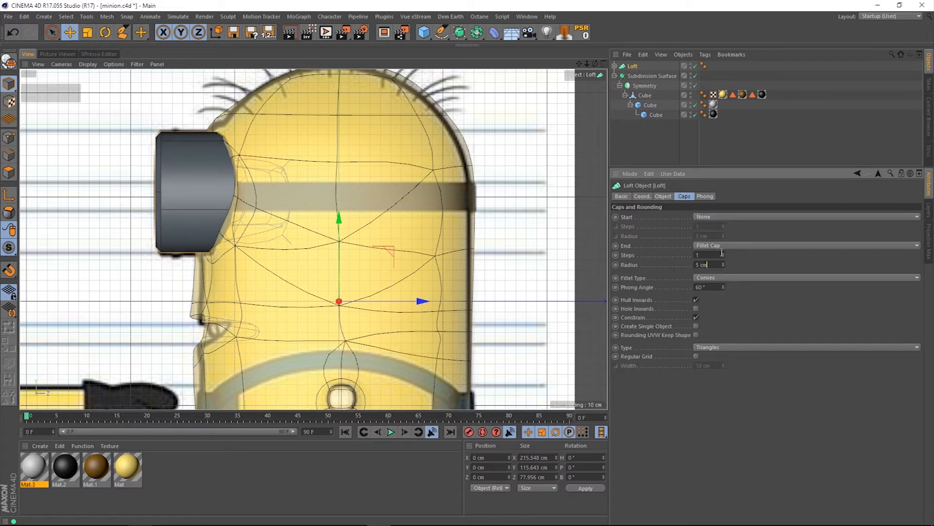
# Move the face-projected goggle spline forward to a Z position of about -187.85 cm.
pyautogui.click(615, 66)
pyautogui.click(641, 75)
pyautogui.moveTo(231, 305); pyautogui.dragTo(229, 309)
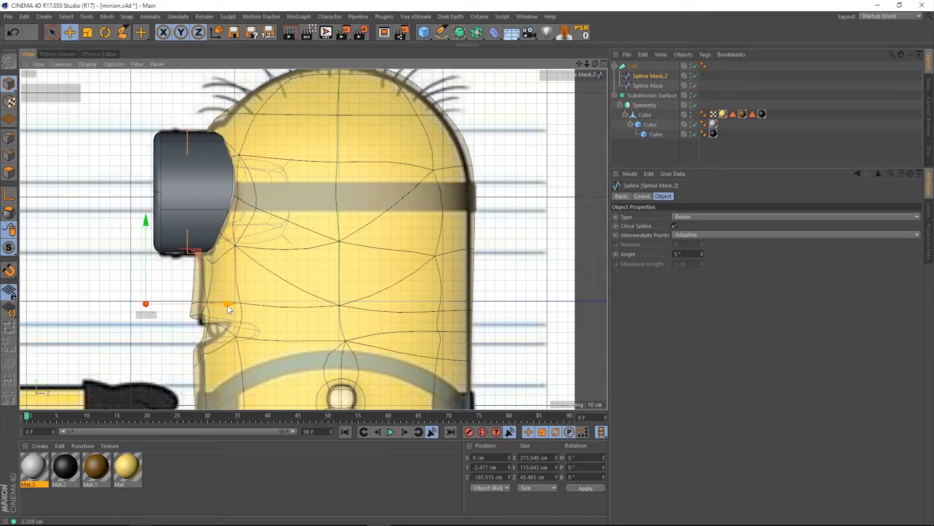
pyautogui.click(650, 86)
pyautogui.click(650, 76)
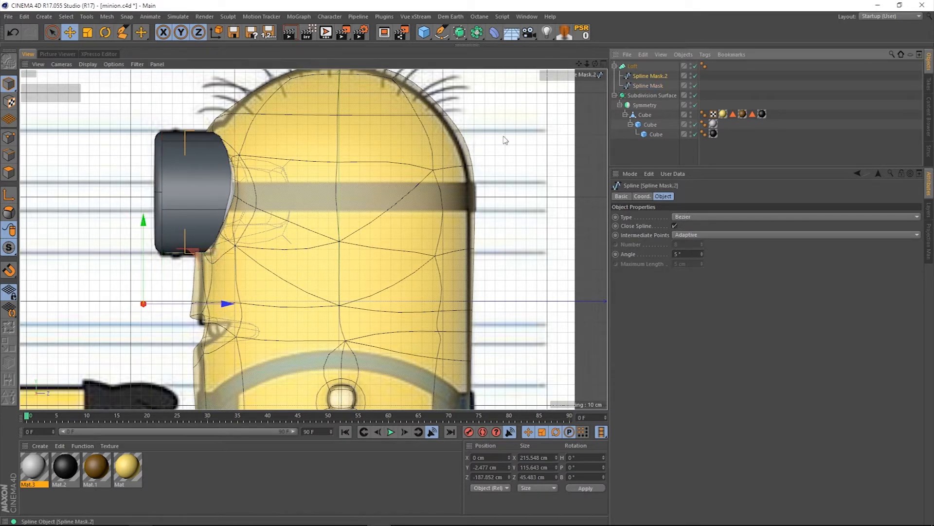
# Shift the face-projected goggle spline slightly toward the face and select the body mesh points beside the goggles.
pyautogui.moveTo(223, 305); pyautogui.dragTo(229, 308)
pyautogui.click(645, 116)
pyautogui.click(9, 137)
pyautogui.press('9')
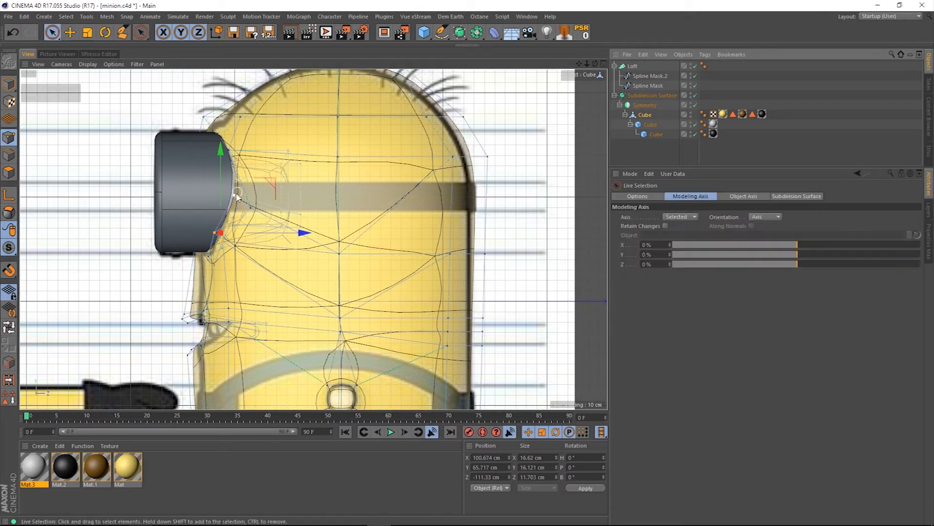
# Set the Loft's start and end caps to Cap.
pyautogui.middleClick(309, 96)
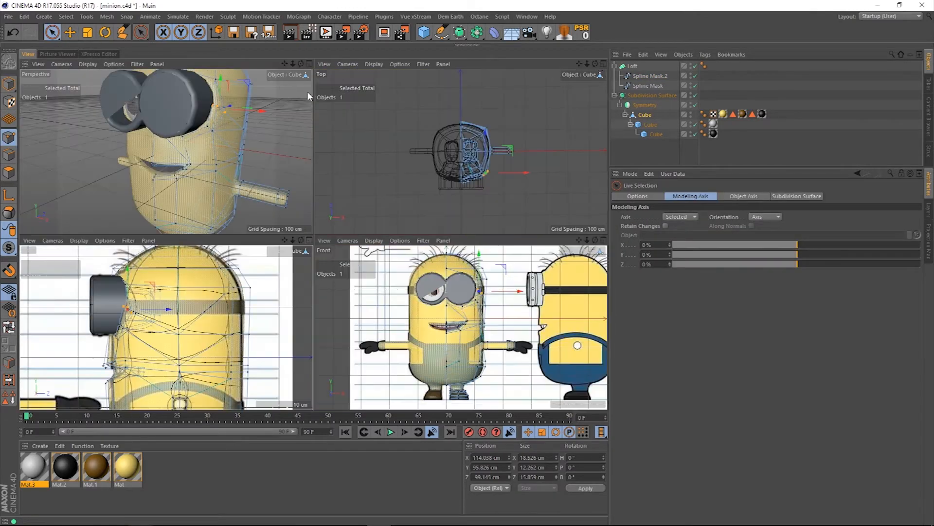
pyautogui.click(309, 66)
pyautogui.click(632, 65)
pyautogui.click(717, 245)
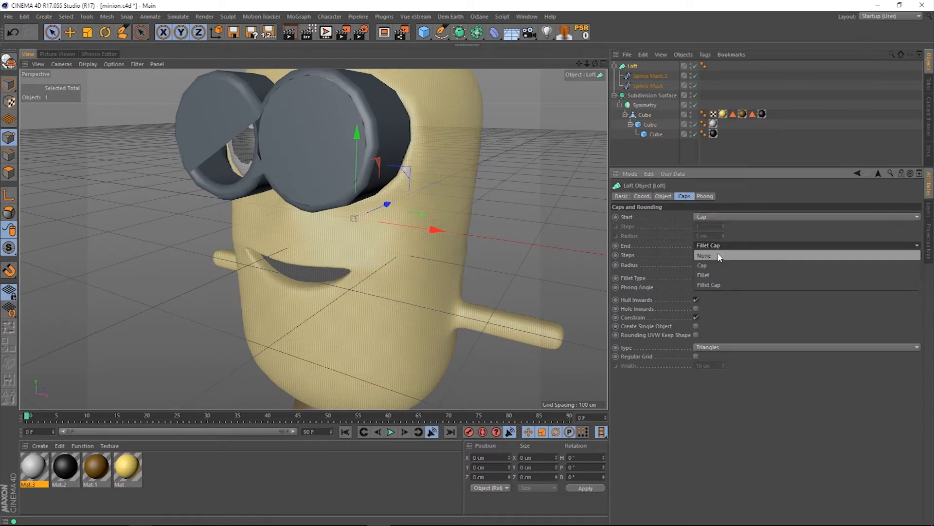
pyautogui.click(711, 265)
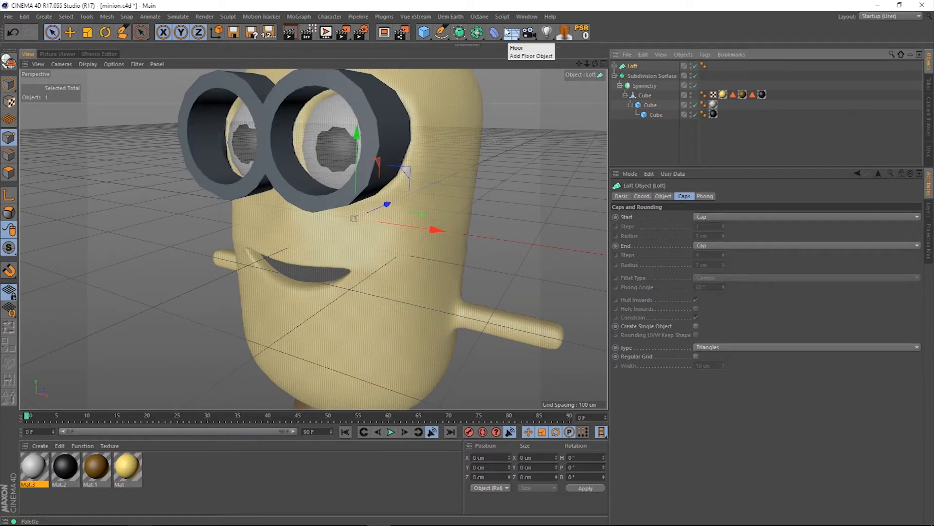
# Group the Loft under a Null and try a Bevel deformer on the goggles.
pyautogui.click(494, 33)
pyautogui.click(598, 169)
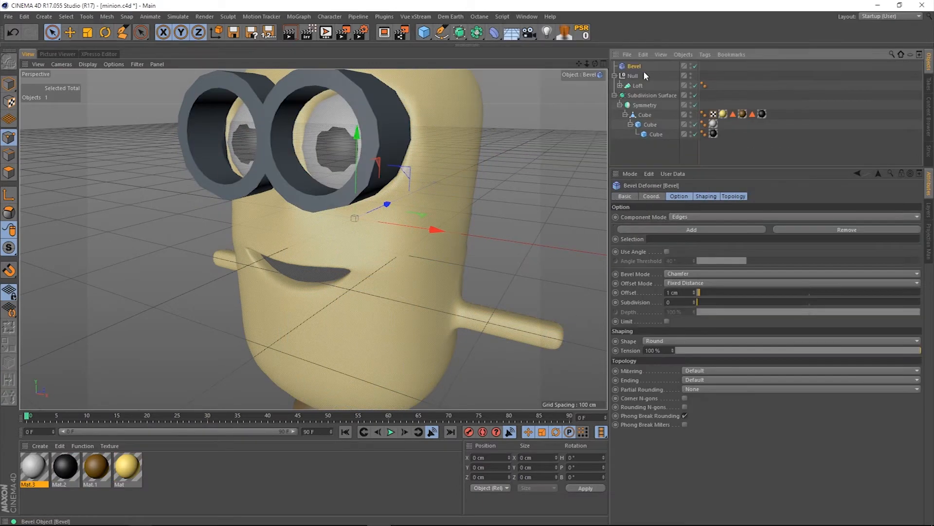
pyautogui.moveTo(640, 88)
pyautogui.mouseDown()
pyautogui.moveTo(646, 63)
pyautogui.moveTo(638, 90)
pyautogui.mouseUp()
pyautogui.press('Delete')
# Try a Smoothing deformer in the Loft's Null with its stiffness at 100%.
pyautogui.click(494, 33)
pyautogui.click(560, 170)
pyautogui.moveTo(595, 64); pyautogui.dragTo(545, 72)
pyautogui.moveTo(770, 264); pyautogui.dragTo(922, 263)
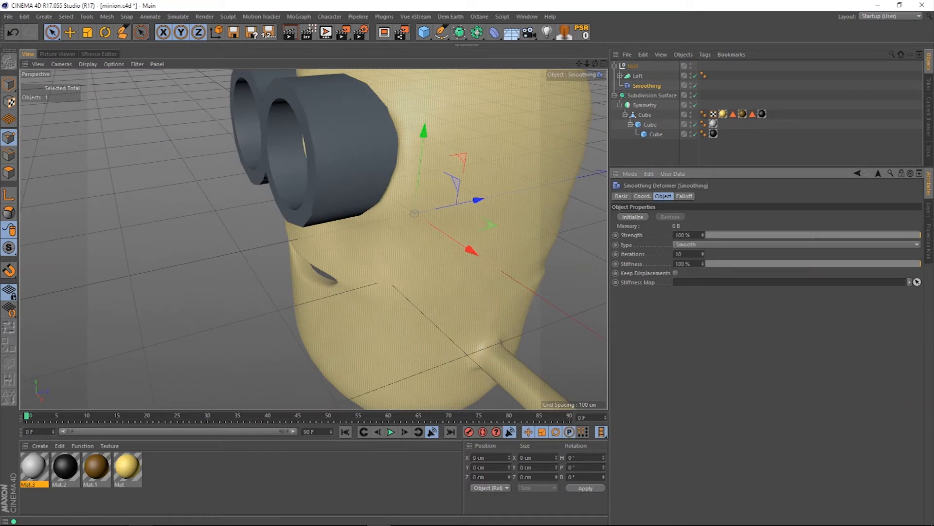
# Set the Loft's cap type to Quadrangles with a Regular Grid 10 cm wide.
pyautogui.click(638, 76)
pyautogui.click(696, 356)
pyautogui.click(723, 347)
pyautogui.click(724, 364)
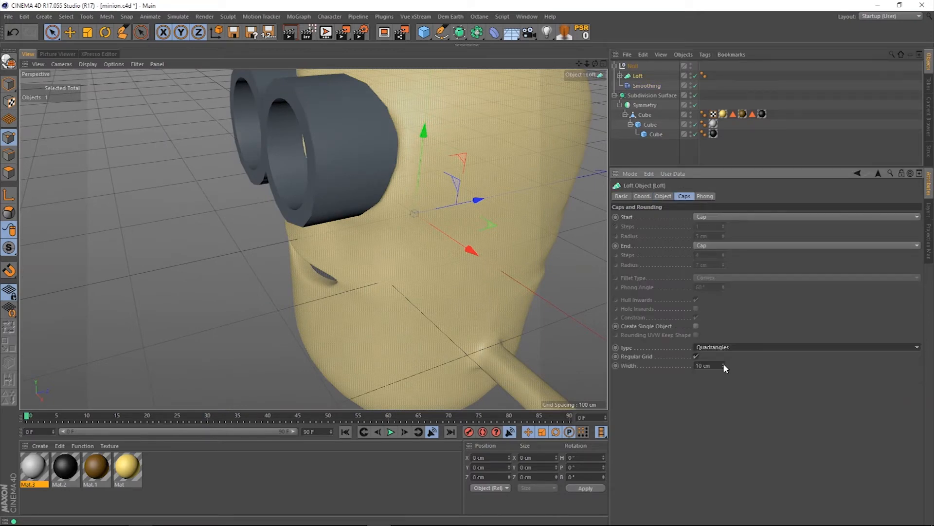
pyautogui.click(663, 196)
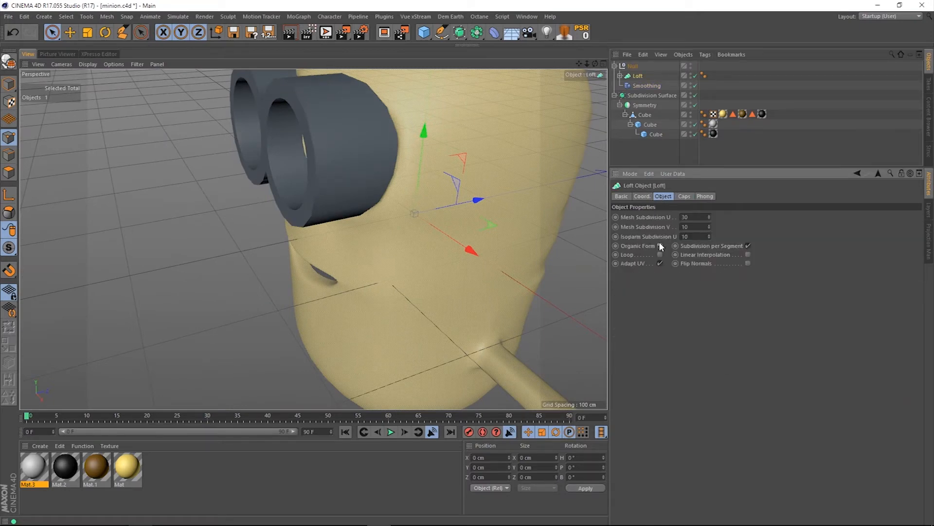
# Delete the Smoothing deformer from the Loft's Null.
pyautogui.click(647, 85)
pyautogui.moveTo(921, 260); pyautogui.dragTo(923, 263)
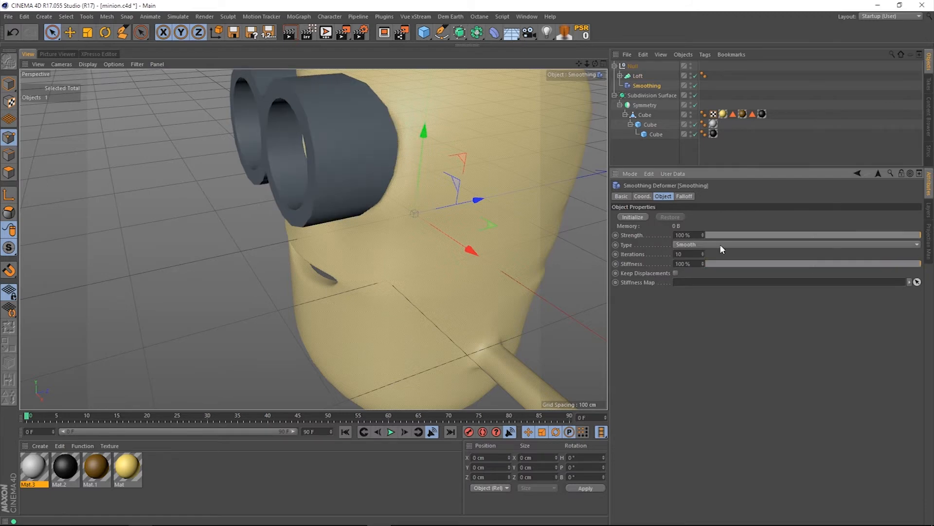
pyautogui.press('Delete')
# Try Fillet Cap on both ends of the Loft with Create Single Object enabled.
pyautogui.click(640, 76)
pyautogui.click(684, 199)
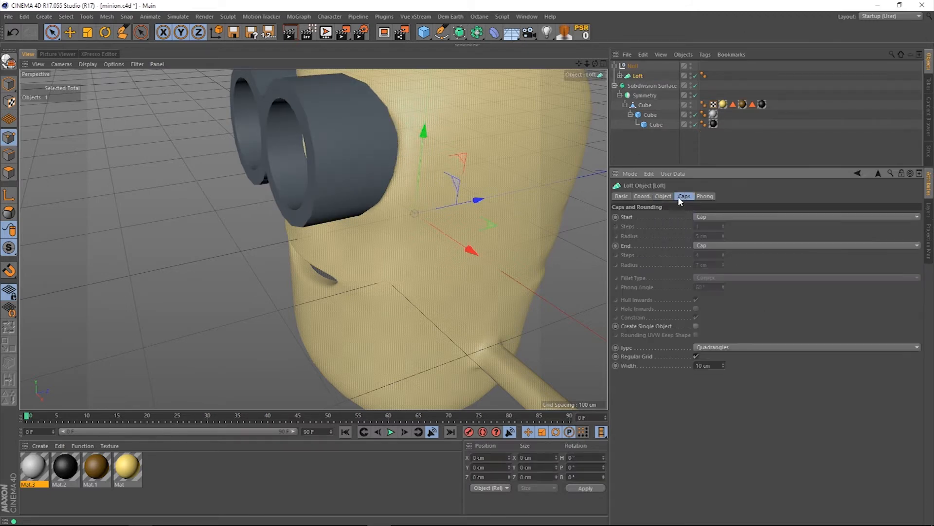
pyautogui.keyDown('alt'); pyautogui.moveTo(467, 156); pyautogui.dragTo(438, 214); pyautogui.keyUp('alt')
pyautogui.keyDown('alt'); pyautogui.moveTo(313, 239); pyautogui.dragTo(361, 214); pyautogui.keyUp('alt')
pyautogui.click(725, 217)
pyautogui.click(726, 256)
pyautogui.click(733, 278)
pyautogui.click(741, 245)
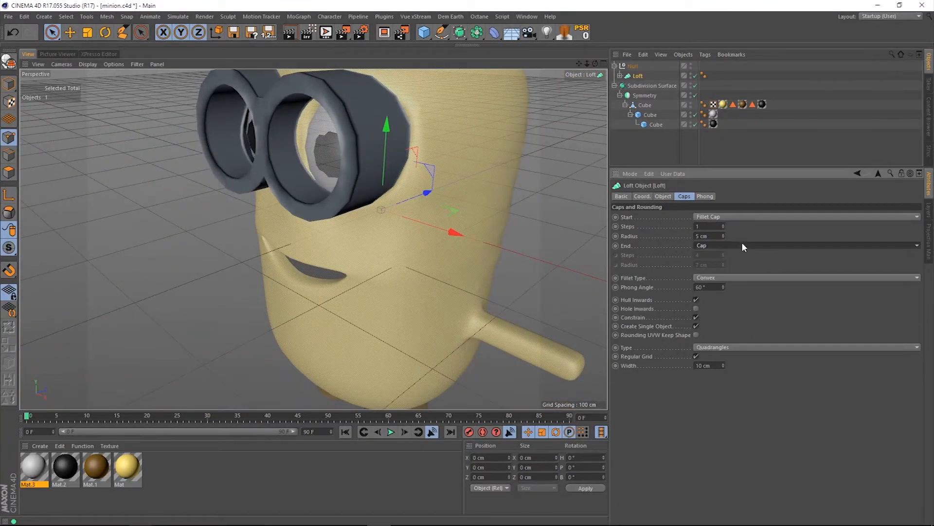
pyautogui.click(736, 284)
# Set the intermediate points of both goggle splines, Spline Mask.2 and Spline Mask, to Uniform.
pyautogui.click(620, 75)
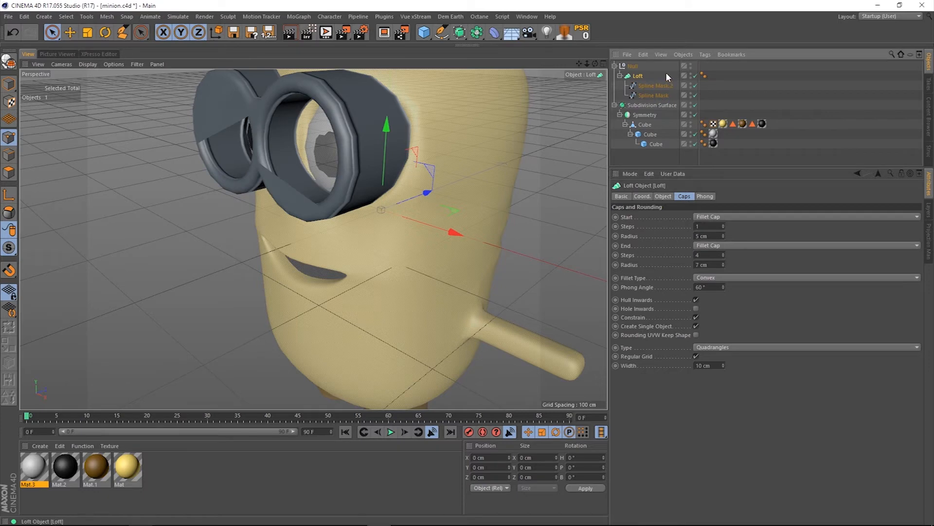
pyautogui.click(657, 86)
pyautogui.click(725, 217)
pyautogui.click(717, 235)
pyautogui.click(713, 260)
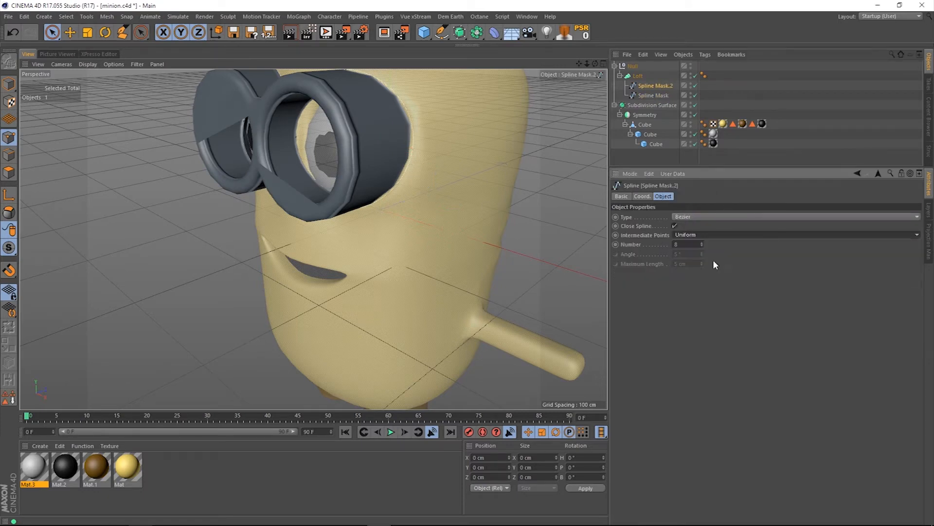
pyautogui.click(655, 96)
pyautogui.click(699, 235)
pyautogui.click(703, 260)
pyautogui.click(652, 85)
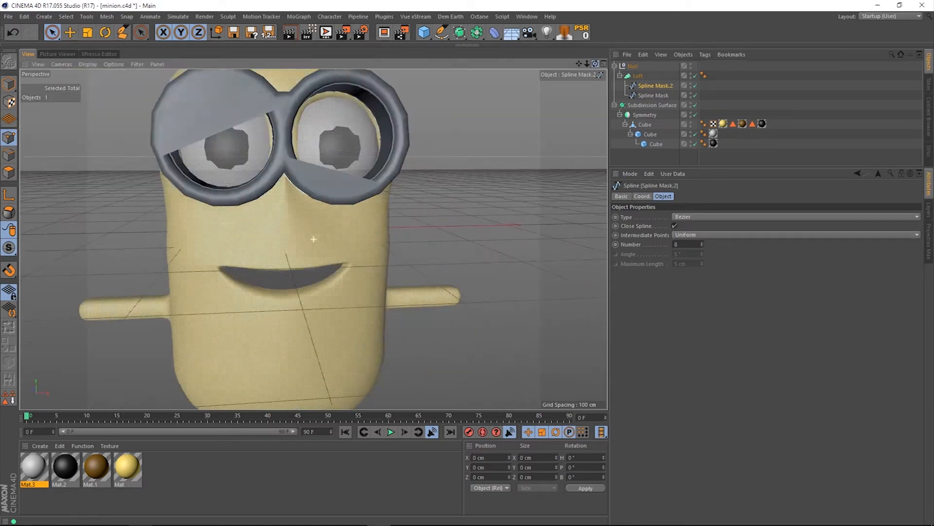
# Toggle the Loft's Organic Form option and return its start and end caps to plain Cap.
pyautogui.moveTo(596, 64); pyautogui.dragTo(545, 63)
pyautogui.click(638, 76)
pyautogui.click(663, 197)
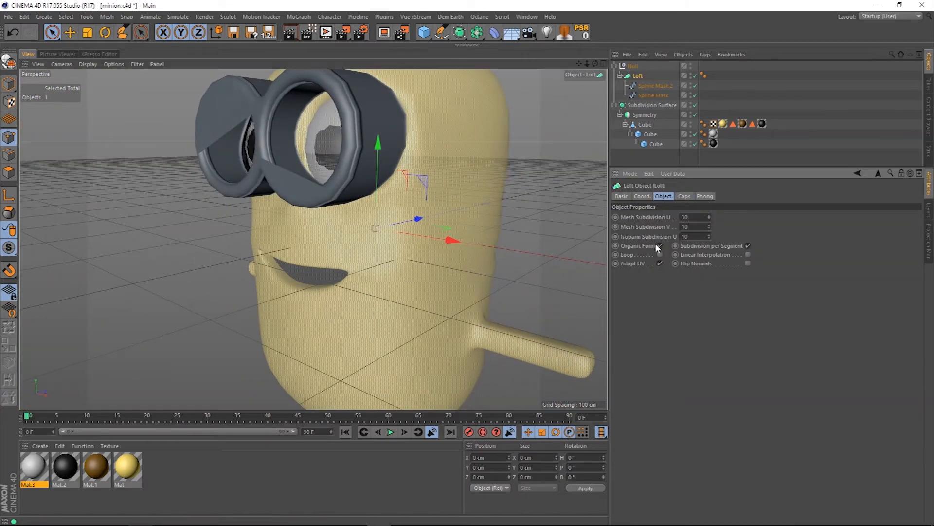
pyautogui.click(660, 246)
pyautogui.click(684, 196)
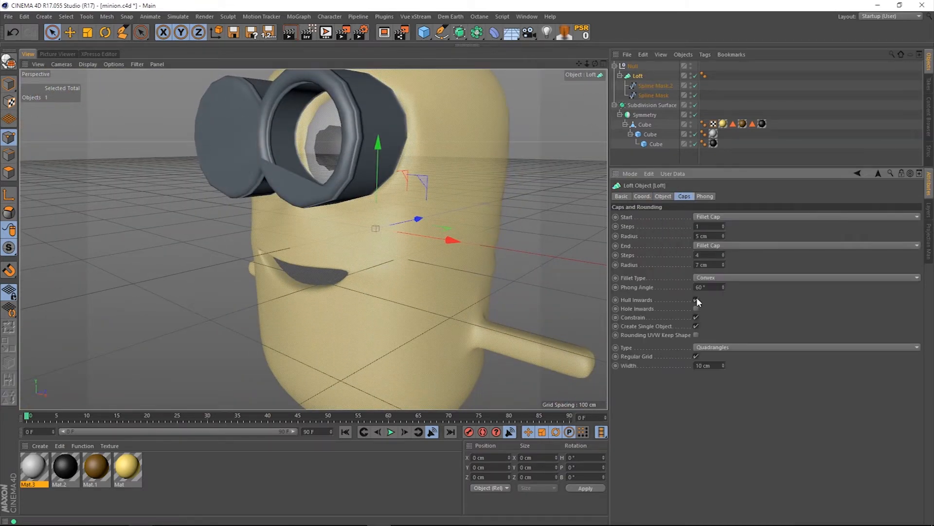
pyautogui.click(730, 217)
pyautogui.click(733, 236)
pyautogui.click(740, 245)
pyautogui.click(734, 265)
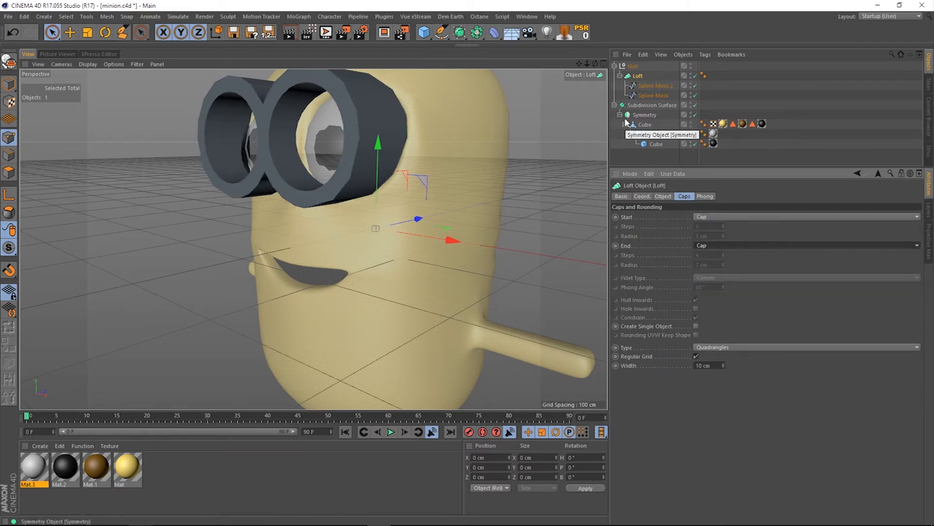
# Collapse the goggles' Null and rename it glasses.
pyautogui.moveTo(595, 64); pyautogui.dragTo(536, 117)
pyautogui.click(615, 65)
pyautogui.doubleClick(634, 65)
pyautogui.press('Return')
# Lower the body mesh points on the centre line between the goggles to flatten the peak there.
pyautogui.click(645, 95)
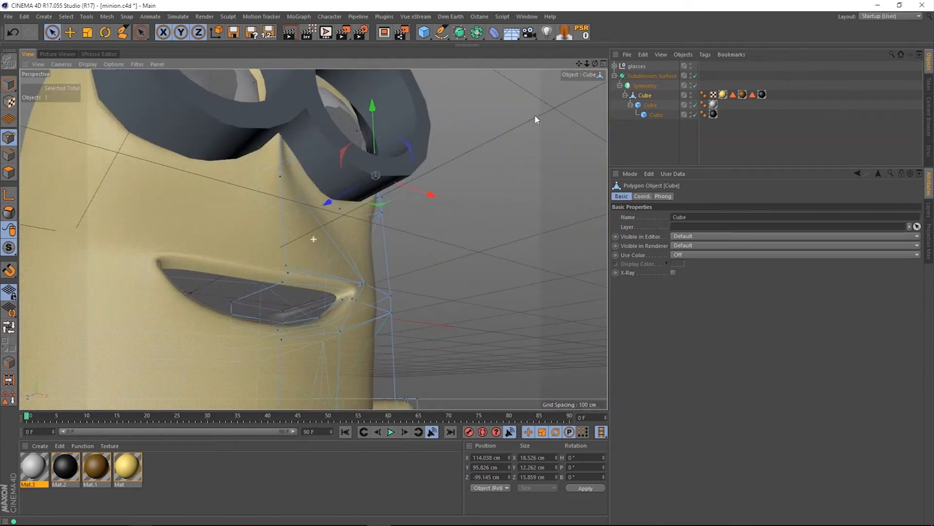
pyautogui.moveTo(249, 287); pyautogui.dragTo(239, 292)
pyautogui.click(281, 180)
pyautogui.moveTo(246, 204); pyautogui.dragTo(237, 210)
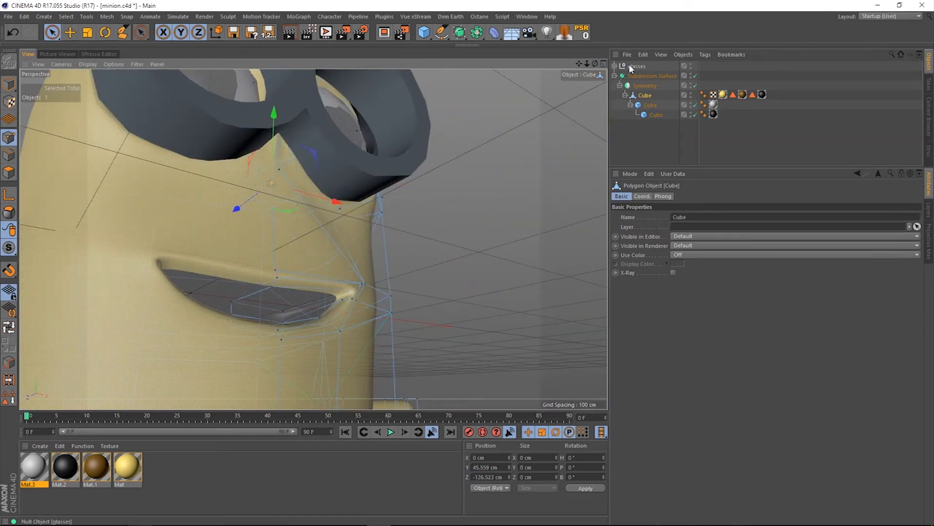
pyautogui.moveTo(595, 64); pyautogui.dragTo(540, 77)
pyautogui.moveTo(270, 106); pyautogui.dragTo(270, 124)
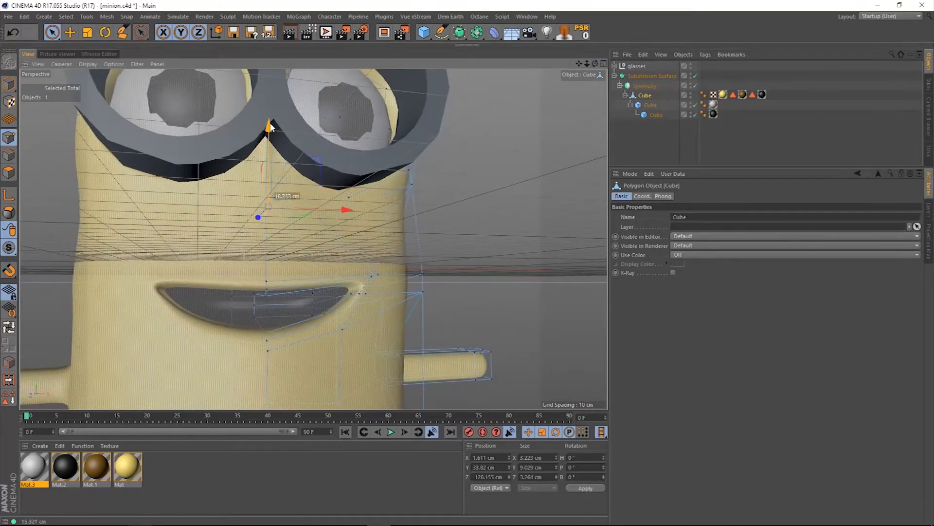
# Reposition the cheek point just below the goggle so the face surface runs smoothly under it.
pyautogui.moveTo(596, 61); pyautogui.dragTo(487, 64)
pyautogui.moveTo(350, 246); pyautogui.dragTo(342, 249)
pyautogui.moveTo(595, 64); pyautogui.dragTo(628, 61)
pyautogui.click(349, 204)
pyautogui.moveTo(353, 128); pyautogui.dragTo(352, 155)
pyautogui.moveTo(595, 63); pyautogui.dragTo(501, 87)
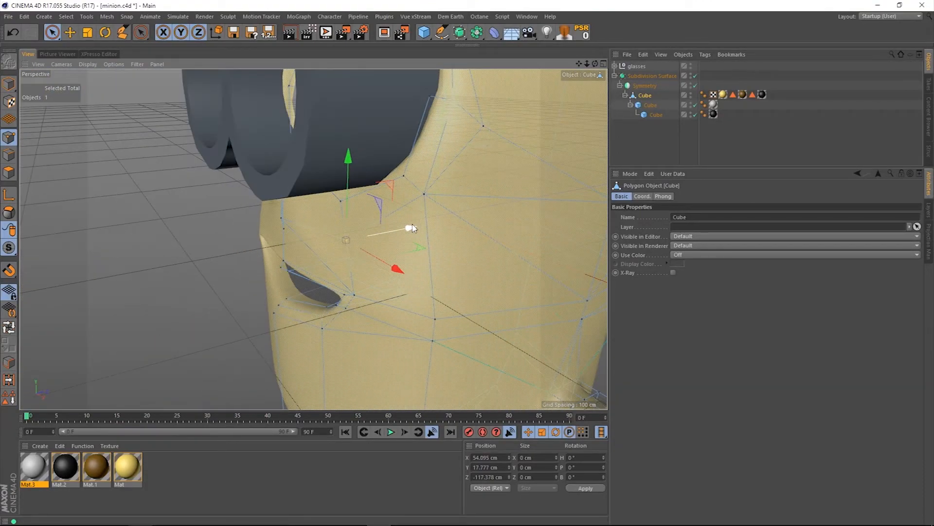
pyautogui.moveTo(417, 278); pyautogui.dragTo(420, 279)
pyautogui.moveTo(595, 64); pyautogui.dragTo(608, 47)
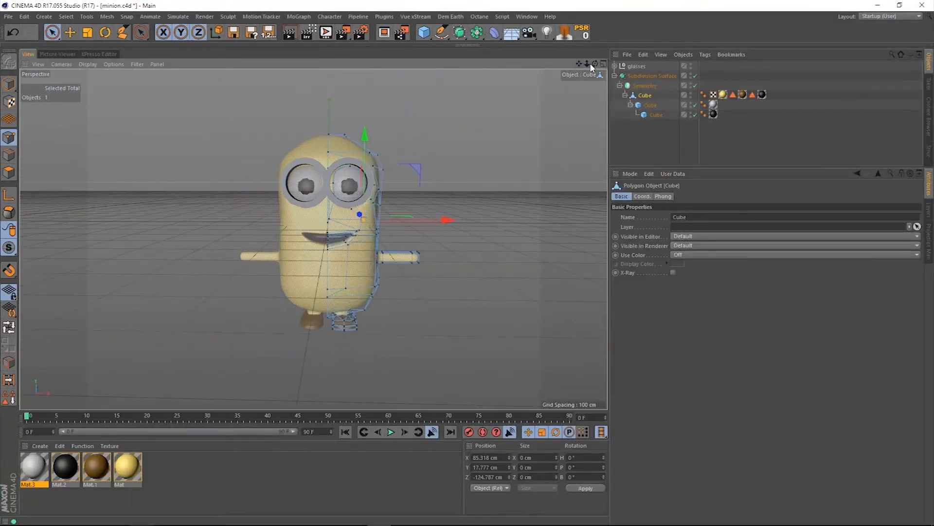
# Replace the pupil cube with a Disc oriented to -Z and move it toward the eye.
pyautogui.click(656, 115)
pyautogui.press('Delete')
pyautogui.click(424, 32)
pyautogui.click(444, 64)
pyautogui.click(688, 255)
pyautogui.click(680, 305)
pyautogui.moveTo(595, 64); pyautogui.dragTo(545, 82)
pyautogui.moveTo(408, 208); pyautogui.dragTo(355, 223)
# Apply the black Mat.2 material to the disc and scale it to an outer radius of about 16.3 cm.
pyautogui.moveTo(65, 468); pyautogui.dragTo(296, 243)
pyautogui.click(88, 32)
pyautogui.moveTo(66, 246); pyautogui.dragTo(32, 247)
pyautogui.keyDown('alt'); pyautogui.moveTo(292, 239); pyautogui.dragTo(399, 204); pyautogui.keyUp('alt')
pyautogui.scroll(4, 302, 233)
# Move the black disc up and across onto the front of the eyeball.
pyautogui.click(53, 32)
pyautogui.moveTo(297, 165); pyautogui.dragTo(297, 60)
pyautogui.moveTo(379, 130); pyautogui.dragTo(416, 137)
# Show the mesh lines in the viewport and set the disc's rotation segments to 12.
pyautogui.press('n')
pyautogui.press('b')
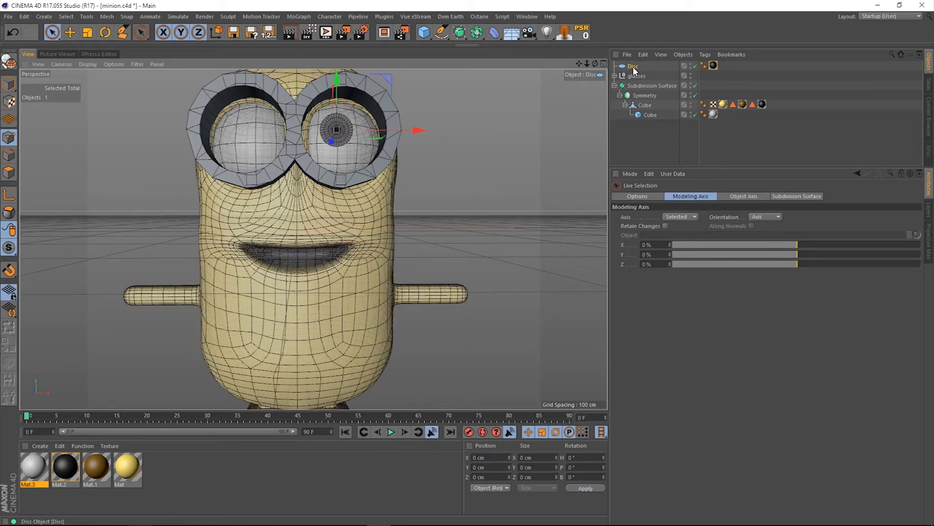
pyautogui.click(653, 68)
pyautogui.moveTo(701, 236); pyautogui.dragTo(502, 262)
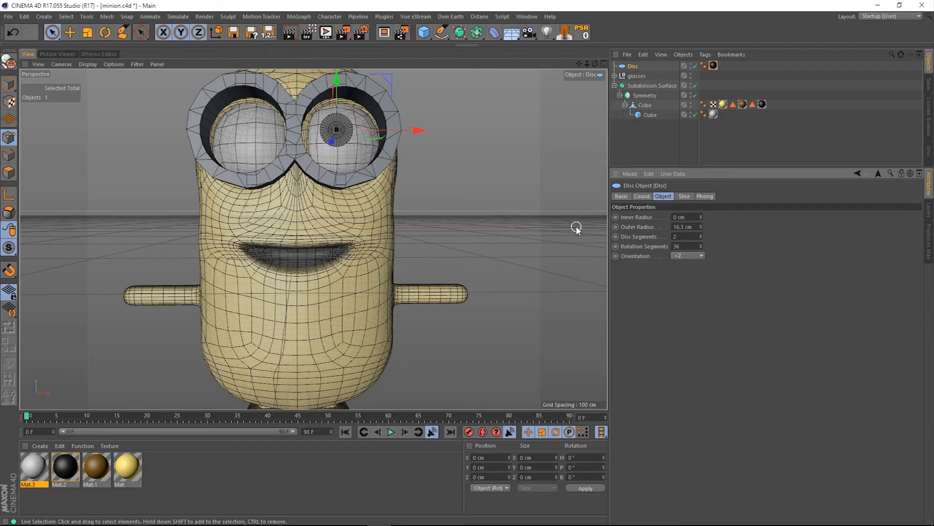
# Make the disc a child of the eyeball cube and align it with the reference pupil in the front view.
pyautogui.moveTo(636, 68); pyautogui.dragTo(655, 114)
pyautogui.keyDown('alt'); pyautogui.moveTo(438, 97); pyautogui.dragTo(351, 138); pyautogui.keyUp('alt')
pyautogui.moveTo(596, 64); pyautogui.dragTo(633, 64)
pyautogui.moveTo(595, 64); pyautogui.dragTo(601, 64)
pyautogui.click(604, 64)
pyautogui.click(603, 240)
pyautogui.moveTo(362, 113); pyautogui.dragTo(362, 113)
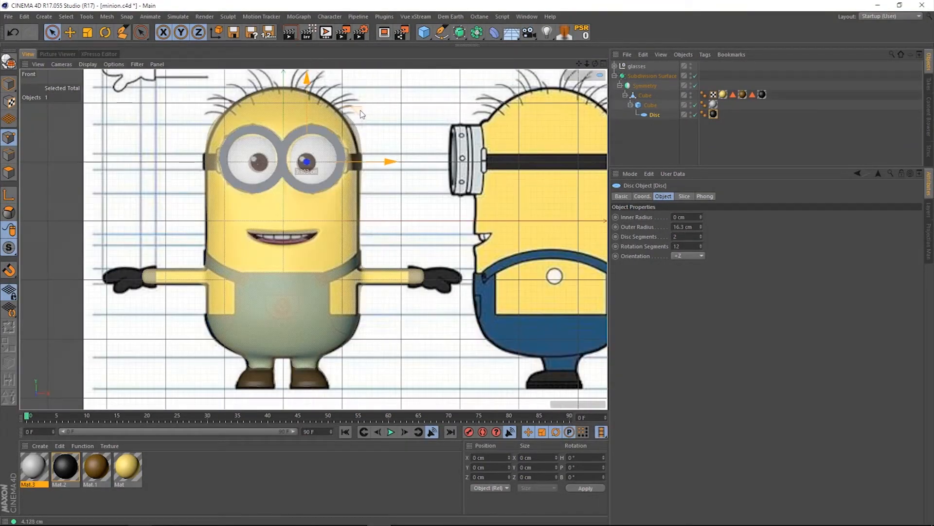
# Convert the pupil disc to an editable polygon object.
pyautogui.click(603, 63)
pyautogui.click(655, 115)
pyautogui.press('c')
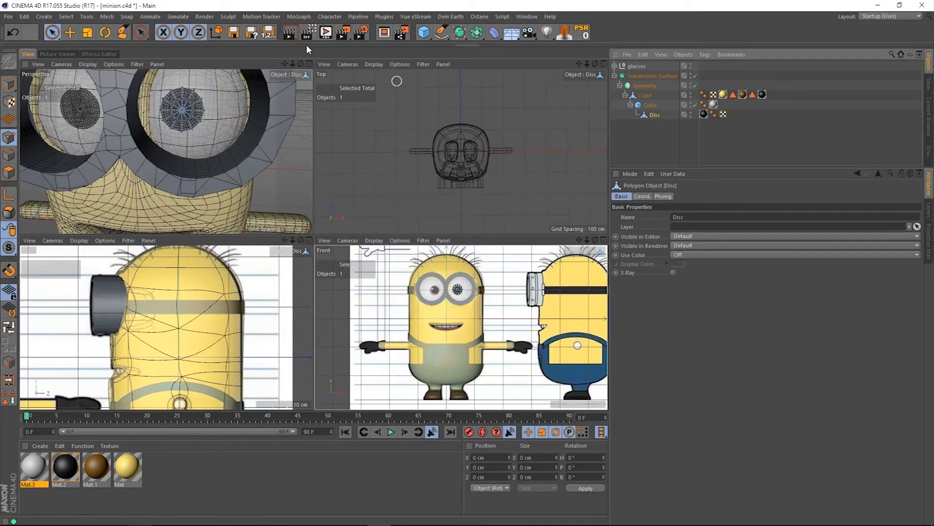
# Select the pupil disc's outer ring of points and adjust its depth against the eyeball.
pyautogui.click(310, 64)
pyautogui.moveTo(595, 64); pyautogui.dragTo(570, 72)
pyautogui.click(8, 327)
pyautogui.click(313, 187)
pyautogui.click(52, 33)
pyautogui.moveTo(369, 124); pyautogui.dragTo(320, 99)
# Select the pupil disc's inner ring of points and move it forward to a Z of about -0.98 cm.
pyautogui.click(104, 33)
pyautogui.click(9, 327)
pyautogui.click(353, 116)
pyautogui.click(52, 33)
pyautogui.moveTo(371, 124); pyautogui.dragTo(369, 126)
# Move the pupil disc's centre point forward to a Z of about -1.79 cm.
pyautogui.click(8, 327)
pyautogui.click(52, 32)
pyautogui.click(339, 140)
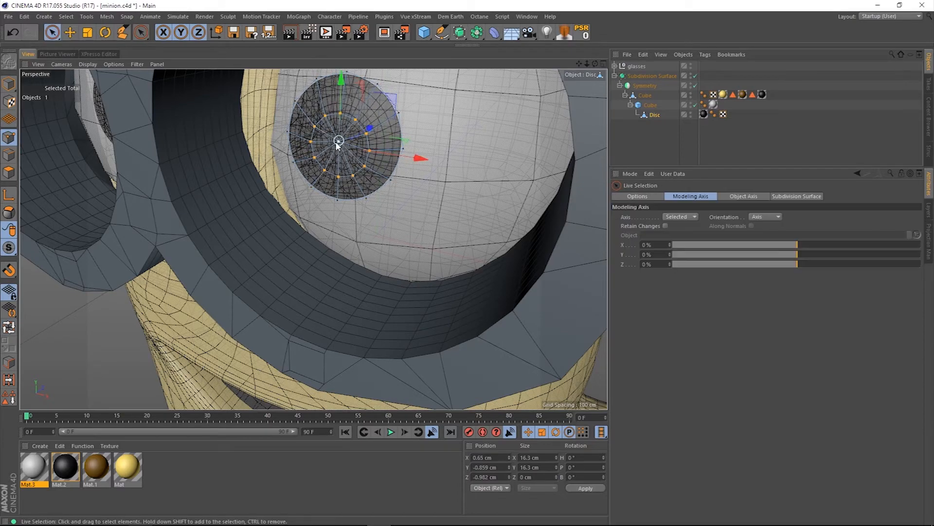
pyautogui.moveTo(369, 123); pyautogui.dragTo(366, 126)
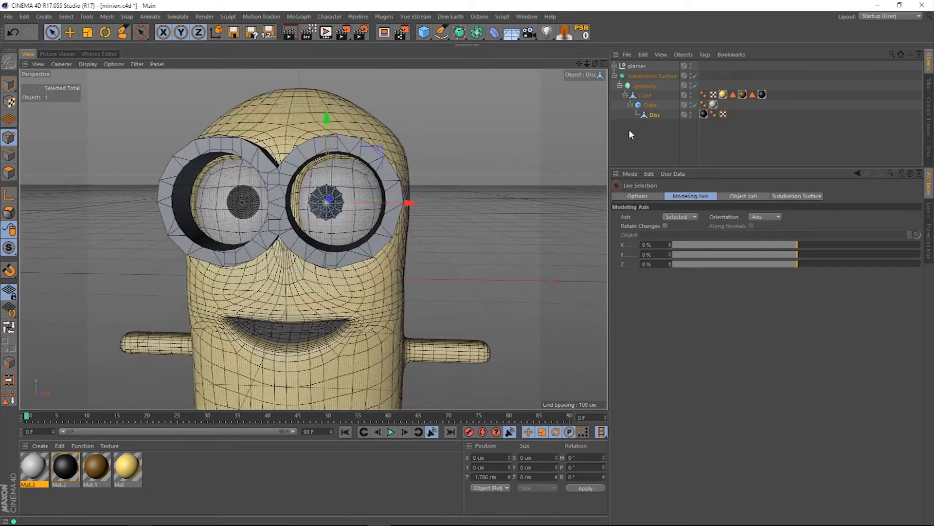
# Switch the viewport display back to Gouraud Shading and view the whole minion.
pyautogui.press('n')
pyautogui.press('a')
pyautogui.moveTo(587, 64); pyautogui.dragTo(314, 239)
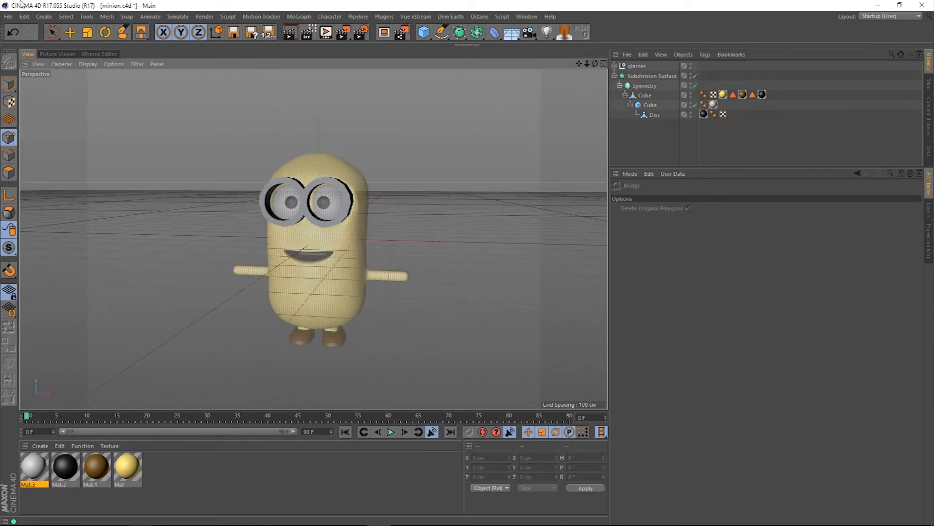
# Create a new project and load modelSheetMinions.jpg as the Top view's background picture.
pyautogui.click(8, 17)
pyautogui.click(23, 31)
pyautogui.press('F2')
pyautogui.click(114, 64)
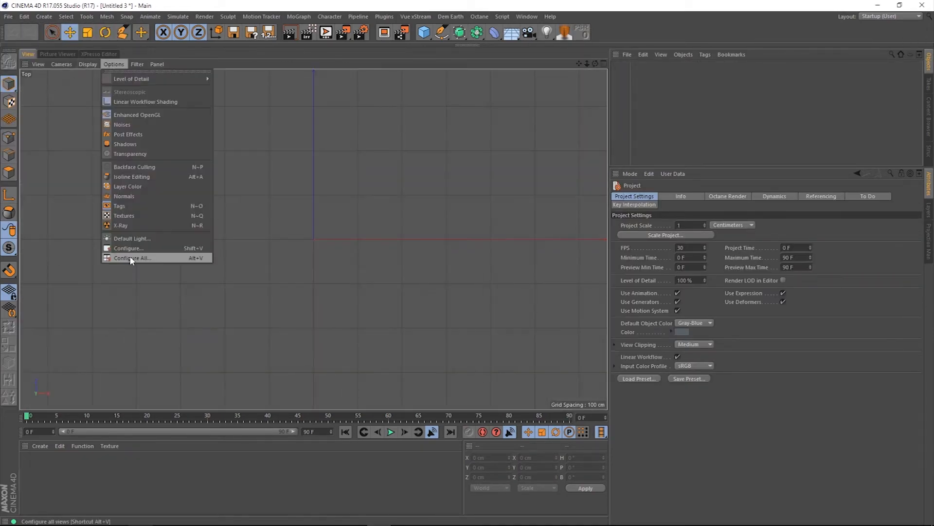
pyautogui.click(129, 258)
pyautogui.click(914, 225)
pyautogui.click(403, 92)
pyautogui.click(416, 361)
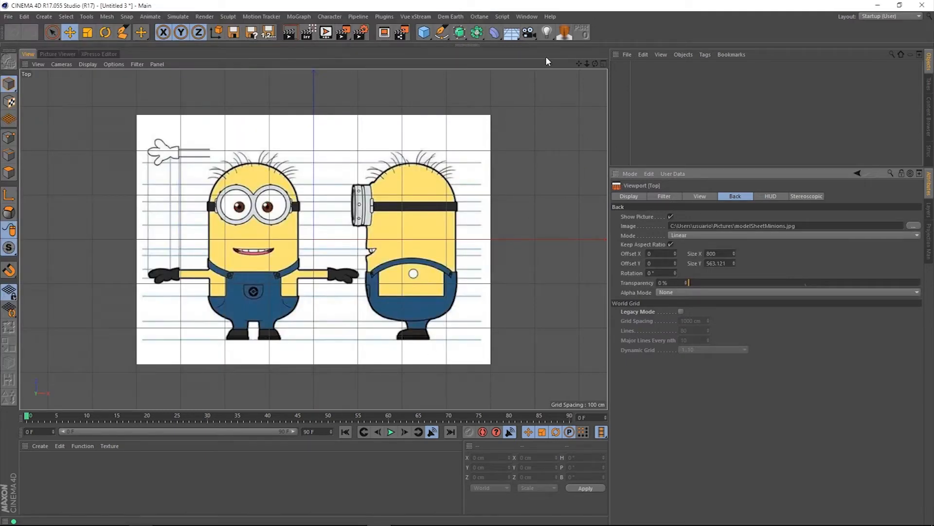
# Add a Cube and set the background picture to size X 2048, offset X 876 and offset Y -504.
pyautogui.press('Return')
pyautogui.moveTo(675, 254); pyautogui.dragTo(675, 59)
pyautogui.click(425, 33)
pyautogui.click(114, 64)
pyautogui.click(138, 250)
pyautogui.moveTo(676, 263); pyautogui.dragTo(675, 244)
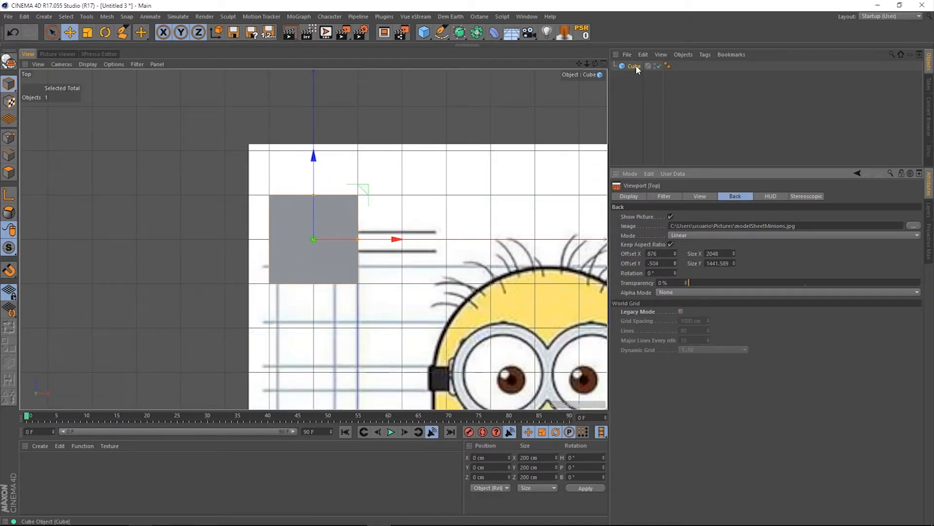
# Enable X-Ray on the cube and scale it down to about 80.8 cm over the reference hand's palm.
pyautogui.click(637, 71)
pyautogui.click(618, 196)
pyautogui.click(673, 281)
pyautogui.click(87, 33)
pyautogui.moveTo(146, 243); pyautogui.dragTo(34, 266)
# Nest the cube inside a new Subdivision Surface.
pyautogui.click(460, 33)
pyautogui.moveTo(634, 77); pyautogui.dragTo(643, 67)
# Add two more X segments to the cube and scale it up to about 90.2 cm.
pyautogui.click(664, 197)
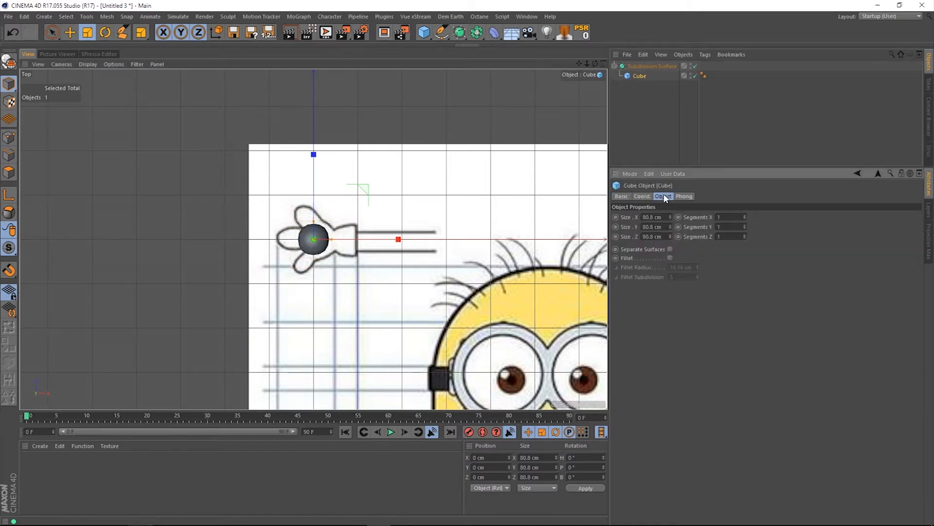
pyautogui.click(744, 215)
pyautogui.click(744, 215)
pyautogui.moveTo(373, 239); pyautogui.dragTo(380, 240)
pyautogui.press('space')
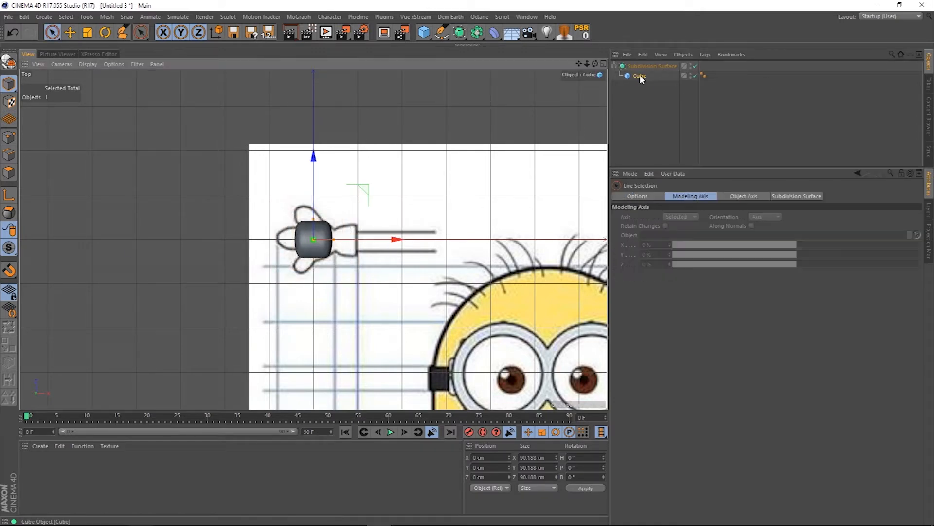
# Convert the cube to an editable polygon object and select the points on its wrist side.
pyautogui.click(639, 76)
pyautogui.press('c')
pyautogui.click(9, 138)
pyautogui.moveTo(52, 32); pyautogui.dragTo(81, 66)
pyautogui.moveTo(325, 206); pyautogui.dragTo(352, 271)
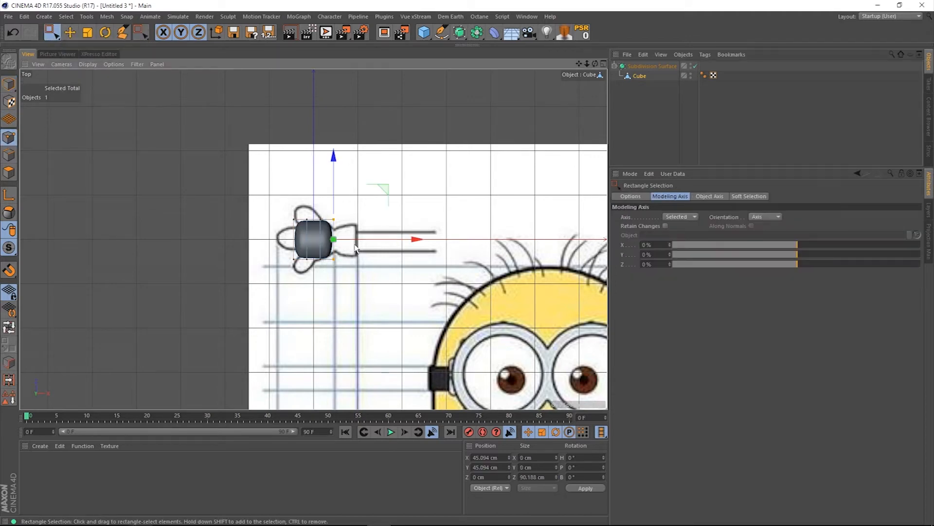
# Enable Tolerant Selection and disable Only Select Visible Elements for Rectangle Selection, undoing the stray point move.
pyautogui.moveTo(420, 242); pyautogui.dragTo(419, 242)
pyautogui.hotkey('ctrl', 'z')
pyautogui.click(631, 197)
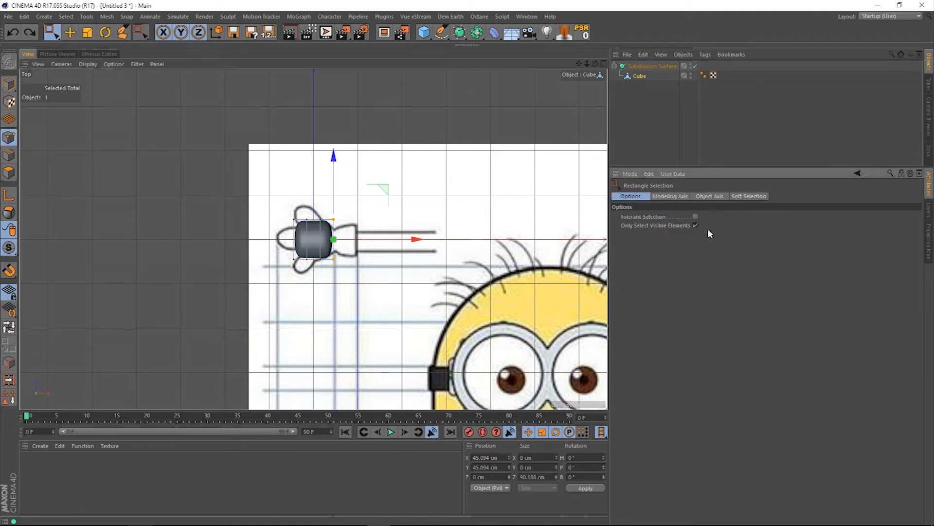
pyautogui.click(631, 174)
pyautogui.click(649, 173)
pyautogui.click(661, 234)
pyautogui.click(478, 307)
# Narrow the cube's wrist-side points along Z and shift them along X to the reference palm's edge.
pyautogui.click(87, 32)
pyautogui.moveTo(335, 175); pyautogui.dragTo(335, 200)
pyautogui.press('space')
pyautogui.moveTo(406, 241); pyautogui.dragTo(408, 240)
# Scale the cube's finger-side points to about half their Z size and shift them toward the palm centre.
pyautogui.moveTo(316, 204); pyautogui.dragTo(330, 283)
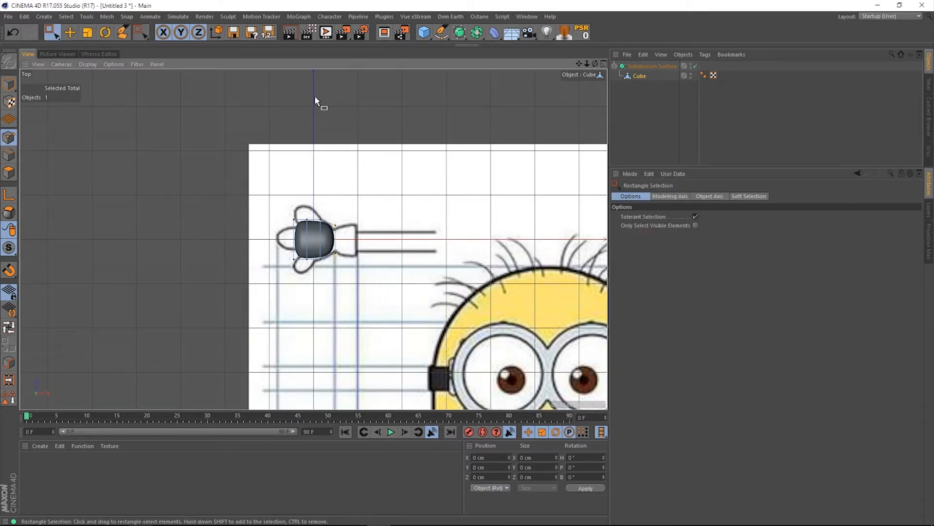
pyautogui.press('space')
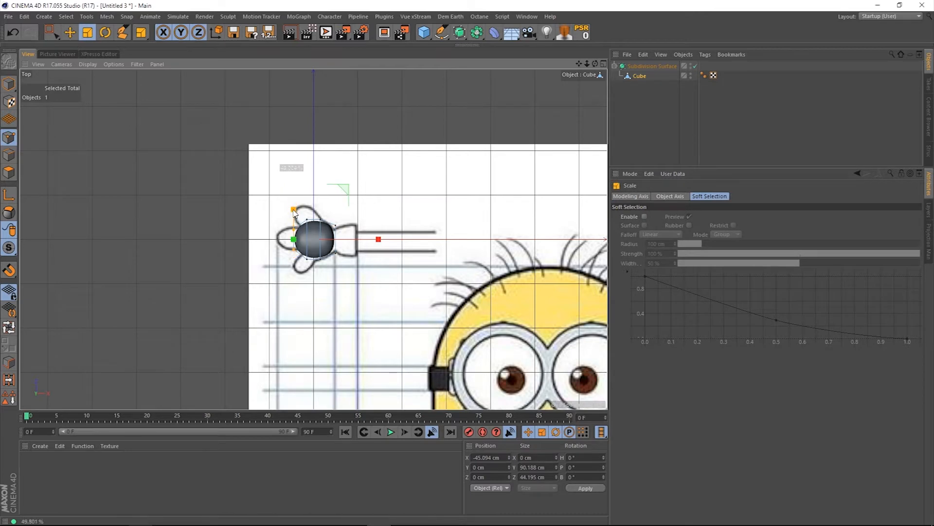
pyautogui.press('space')
pyautogui.moveTo(377, 240); pyautogui.dragTo(383, 242)
# Adjust the upper and lower points of the palm's middle rows to follow the reference hand outline.
pyautogui.press('space')
pyautogui.moveTo(285, 213); pyautogui.dragTo(341, 222)
pyautogui.press('space')
pyautogui.moveTo(314, 136); pyautogui.dragTo(314, 139)
pyautogui.press('space')
pyautogui.moveTo(294, 280); pyautogui.dragTo(342, 255)
pyautogui.press('space')
pyautogui.click(108, 35)
pyautogui.moveTo(342, 216); pyautogui.dragTo(364, 204)
# Refine the palm's outer points and move the upper wrist-side points onto the reference outline.
pyautogui.press('space')
pyautogui.press('space')
pyautogui.press('space')
pyautogui.moveTo(286, 201); pyautogui.dragTo(362, 209)
pyautogui.click(106, 34)
pyautogui.press('space')
pyautogui.moveTo(381, 115); pyautogui.dragTo(454, 161)
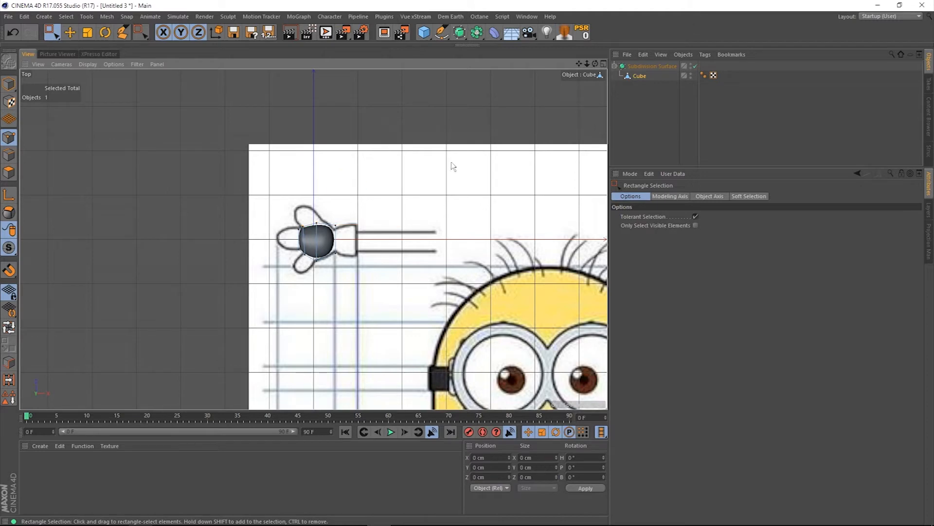
pyautogui.moveTo(326, 228); pyautogui.dragTo(327, 229)
pyautogui.moveTo(370, 173); pyautogui.dragTo(392, 177)
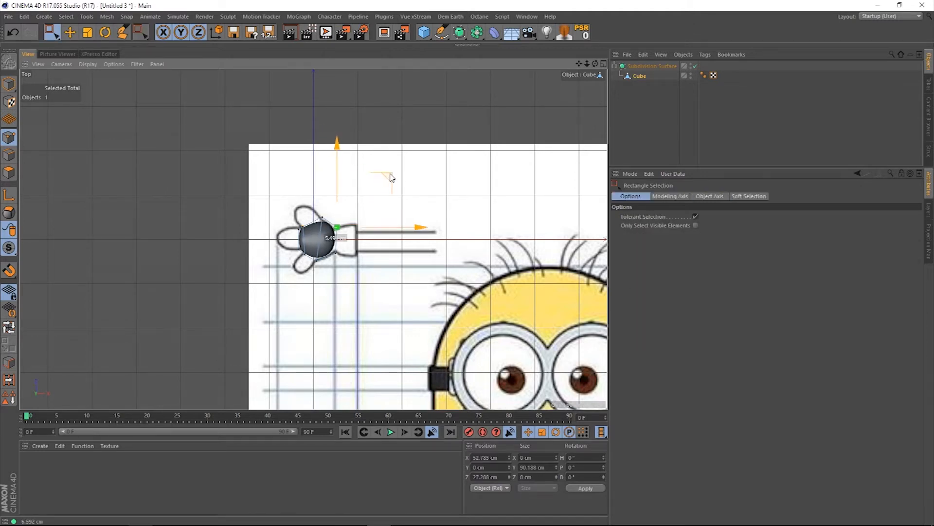
# Extrude the palm's wrist-side polygon out to the reference cuff edge, ending with a 7 cm offset.
pyautogui.click(603, 64)
pyautogui.click(310, 63)
pyautogui.click(8, 173)
pyautogui.press('9')
pyautogui.click(329, 240)
pyautogui.click(604, 64)
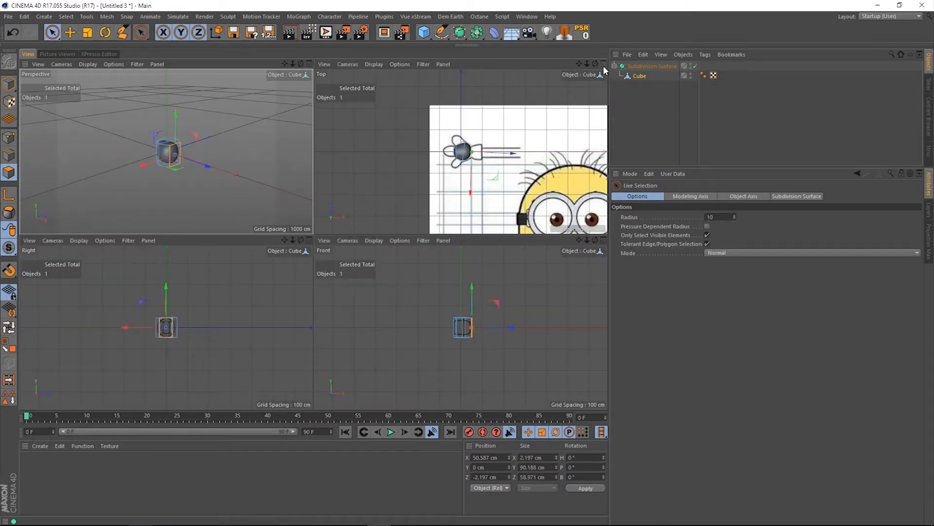
pyautogui.click(604, 63)
pyautogui.rightClick(431, 122)
pyautogui.click(486, 295)
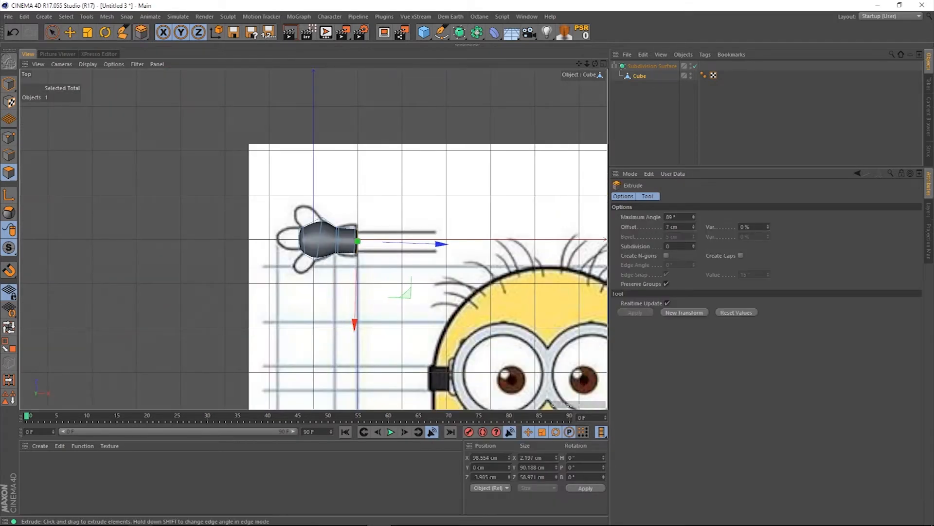
# Scale the cuff's end points along Z to about 82.5 cm to flare the cuff.
pyautogui.click(9, 139)
pyautogui.moveTo(346, 211); pyautogui.dragTo(346, 210)
pyautogui.press('t')
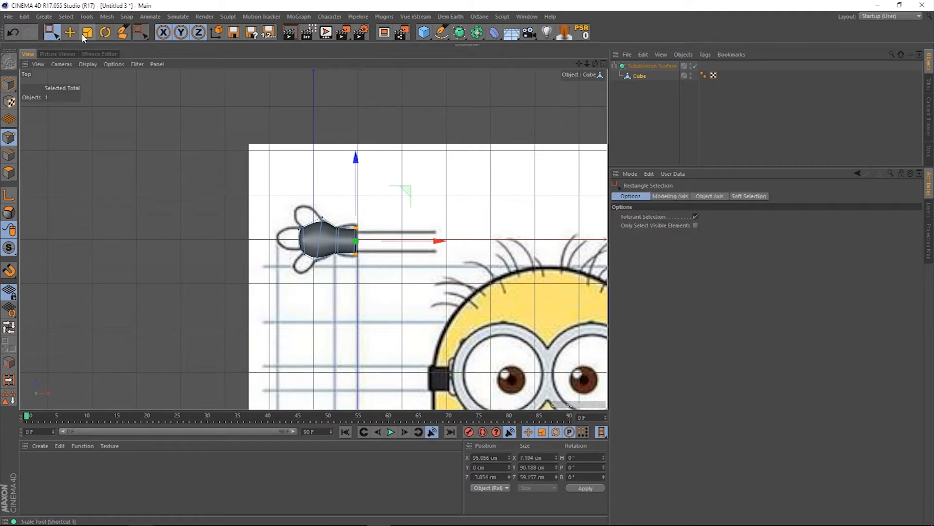
pyautogui.moveTo(360, 172); pyautogui.dragTo(362, 159)
# Load modelSheetMinions.jpg as the front view background with size X 2048, offset X 875 and offset Y 199.
pyautogui.click(604, 63)
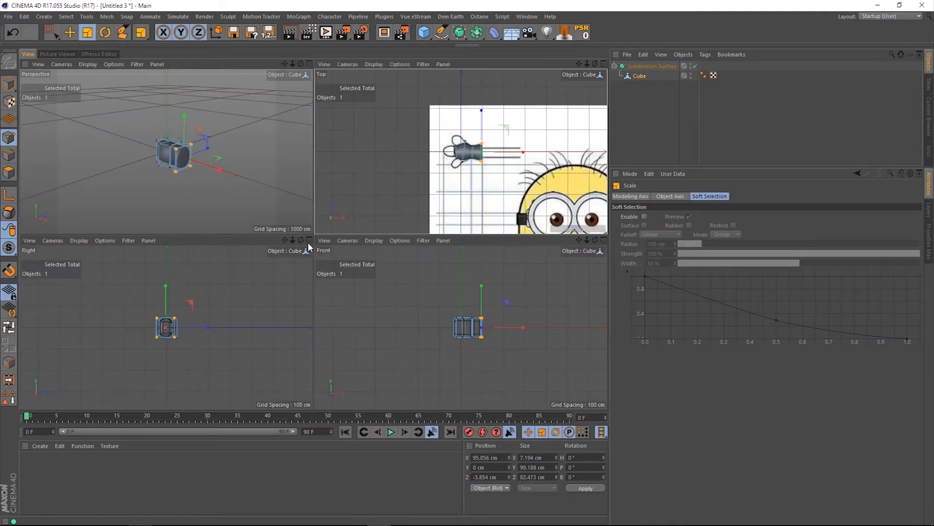
pyautogui.click(603, 240)
pyautogui.click(113, 64)
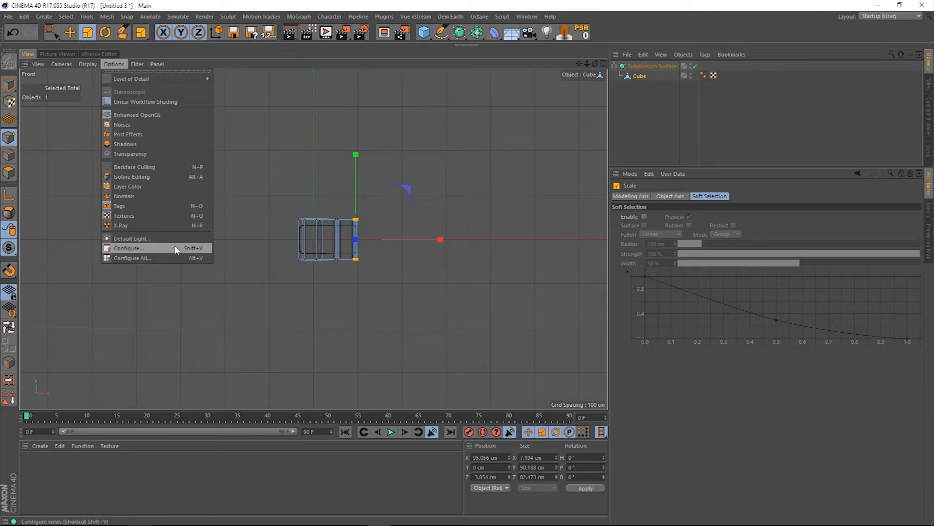
pyautogui.click(126, 249)
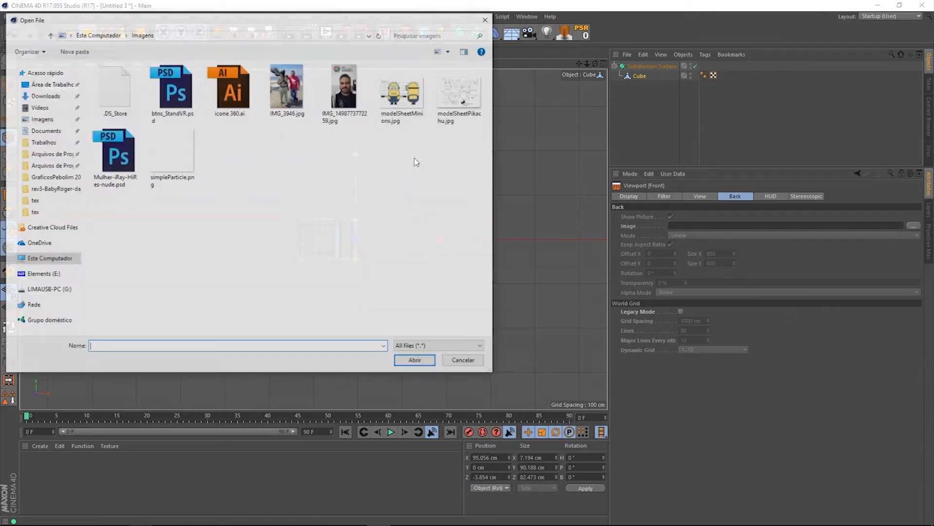
pyautogui.doubleClick(406, 95)
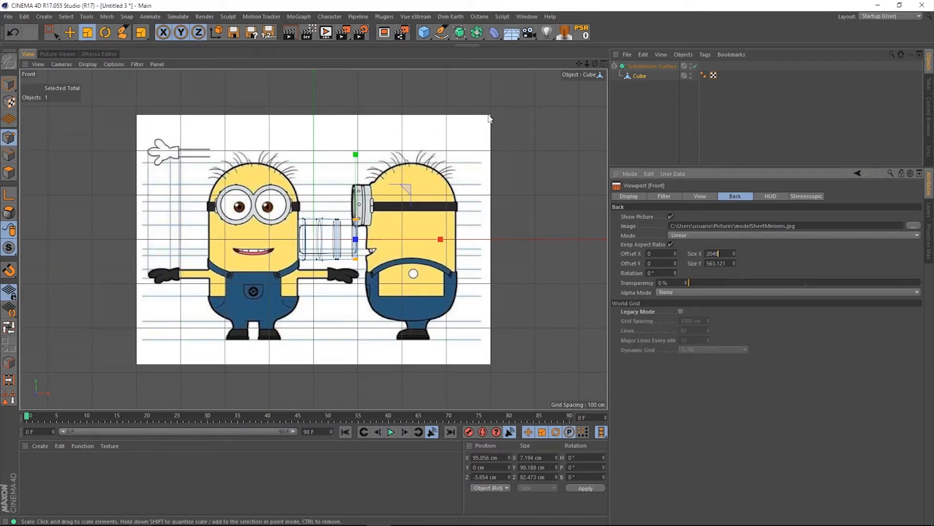
pyautogui.write('2048')
pyautogui.press('Return')
pyautogui.moveTo(674, 255)
pyautogui.mouseDown()
pyautogui.moveTo(675, 263)
pyautogui.moveTo(675, 255)
pyautogui.mouseUp()
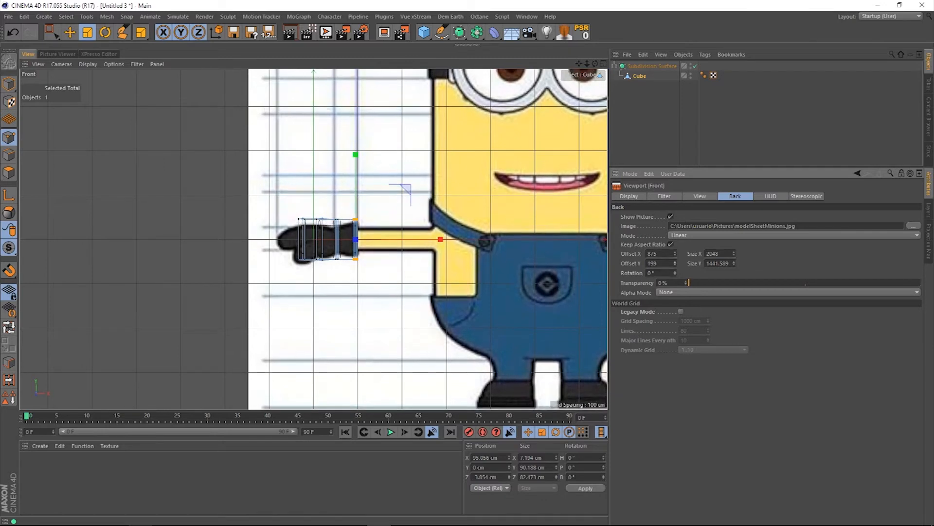
# Scale the wrist points vertically to about 63.3 cm and lower them to about Y -3.3 cm in the front view.
pyautogui.click(53, 33)
pyautogui.moveTo(327, 194); pyautogui.dragTo(351, 273)
pyautogui.press('t')
pyautogui.moveTo(331, 199); pyautogui.dragTo(332, 208)
pyautogui.press('space')
pyautogui.moveTo(336, 161); pyautogui.dragTo(336, 166)
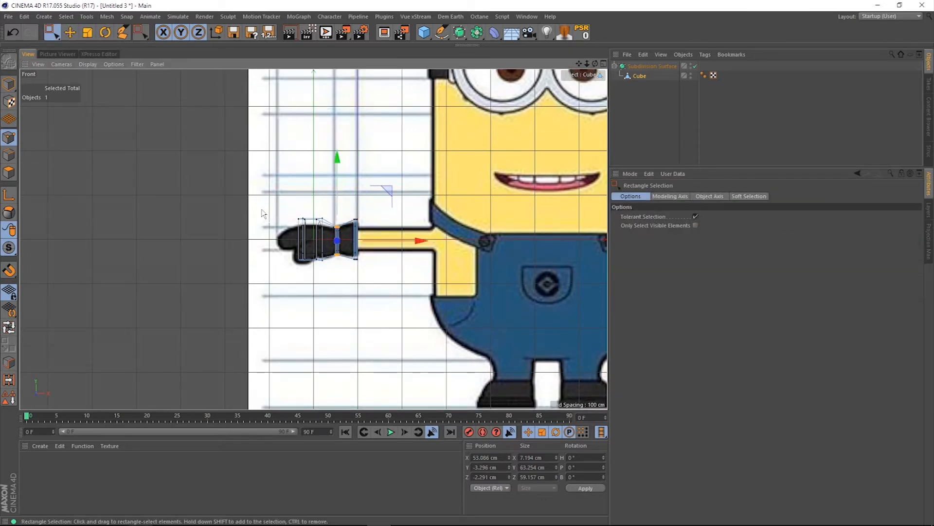
# Move the palm's upper and lower points inward to about 35 cm above and below the centre.
pyautogui.moveTo(344, 223); pyautogui.dragTo(344, 223)
pyautogui.moveTo(280, 250); pyautogui.dragTo(298, 259)
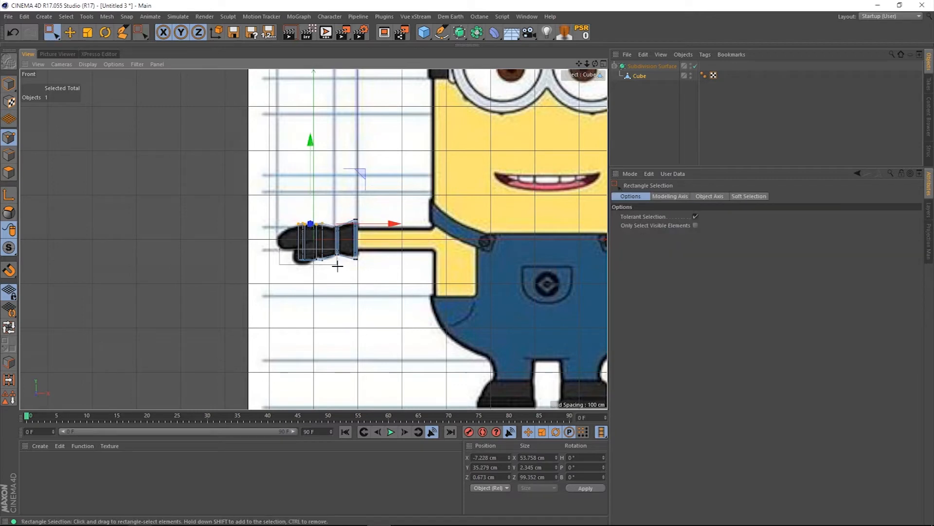
pyautogui.moveTo(310, 179); pyautogui.dragTo(295, 166)
# Extrude the palm's lower side polygon in two segments along the reference's lower finger, ending with a 26.8 cm offset.
pyautogui.click(603, 64)
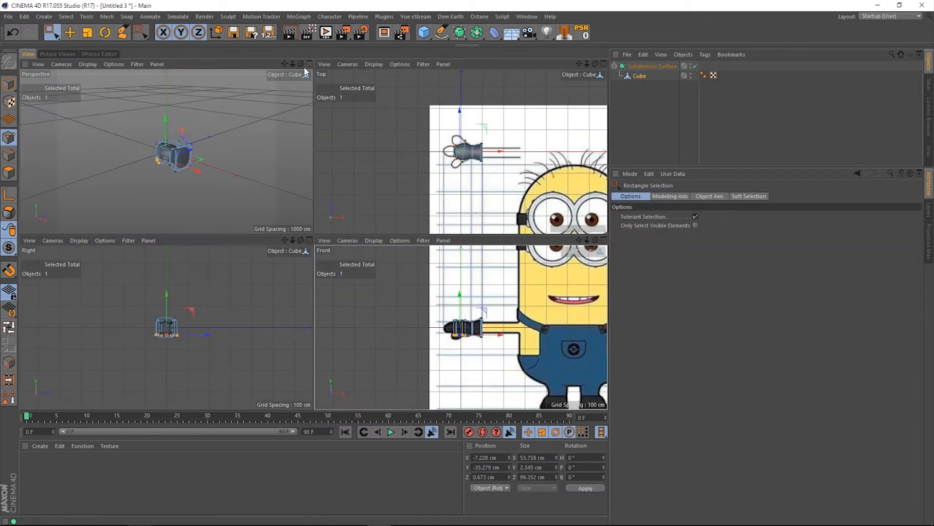
pyautogui.click(308, 64)
pyautogui.moveTo(589, 64); pyautogui.dragTo(310, 234)
pyautogui.click(8, 173)
pyautogui.moveTo(55, 34); pyautogui.dragTo(68, 41)
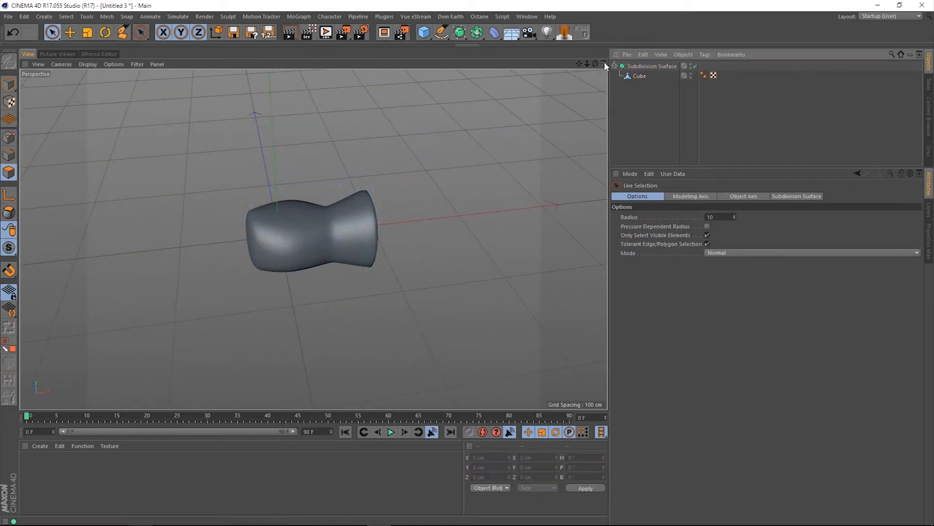
pyautogui.click(604, 63)
pyautogui.click(603, 64)
pyautogui.moveTo(587, 63); pyautogui.dragTo(588, 66)
pyautogui.rightClick(415, 119)
pyautogui.click(449, 292)
pyautogui.moveTo(449, 291); pyautogui.dragTo(453, 292)
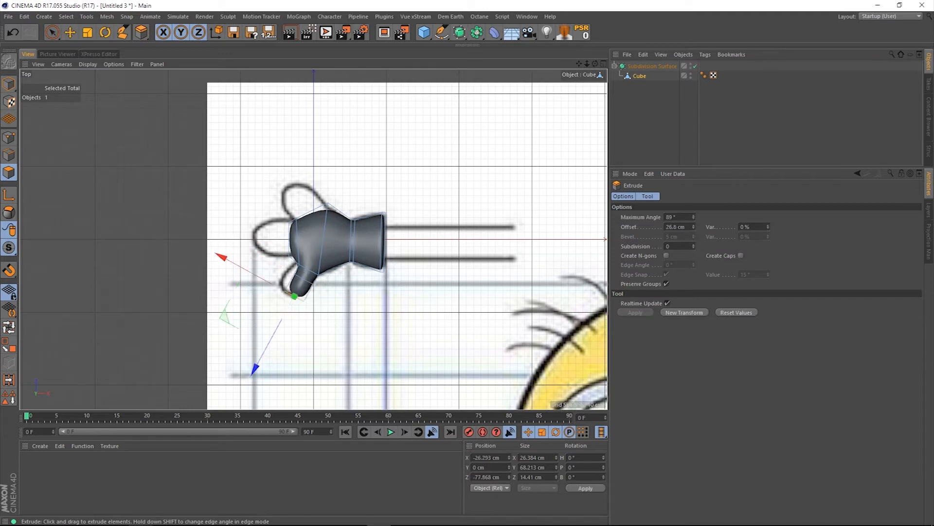
# Select the whole lower finger, then rotate and move it to match the reference finger's angle.
pyautogui.click(9, 327)
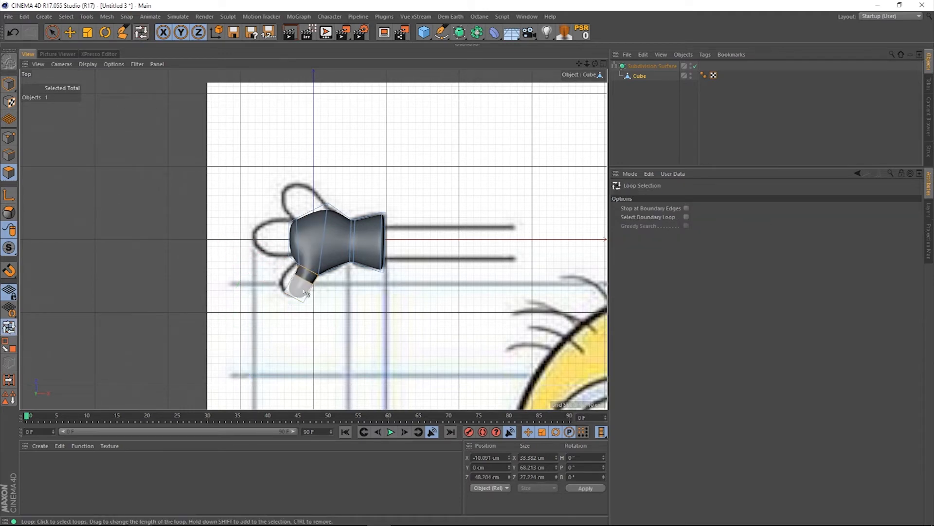
pyautogui.click(296, 290)
pyautogui.press('r')
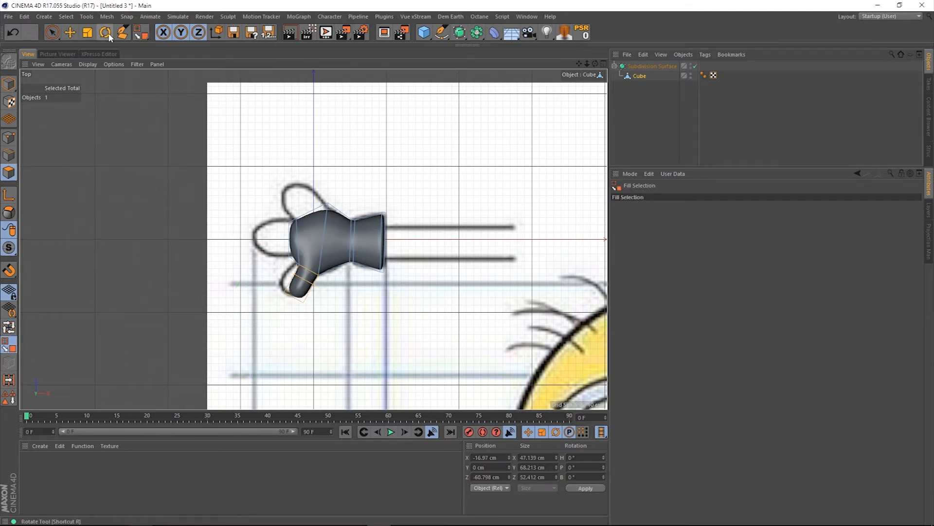
pyautogui.moveTo(296, 290); pyautogui.dragTo(333, 321)
pyautogui.press('9')
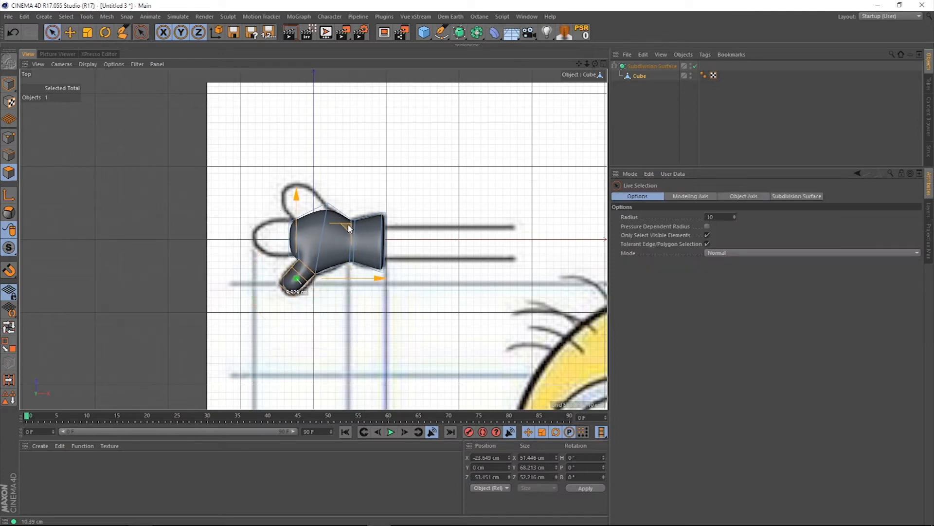
# Adjust the lower finger's joint and base points to fit the reference outline in the top view.
pyautogui.click(9, 137)
pyautogui.moveTo(53, 33); pyautogui.dragTo(76, 80)
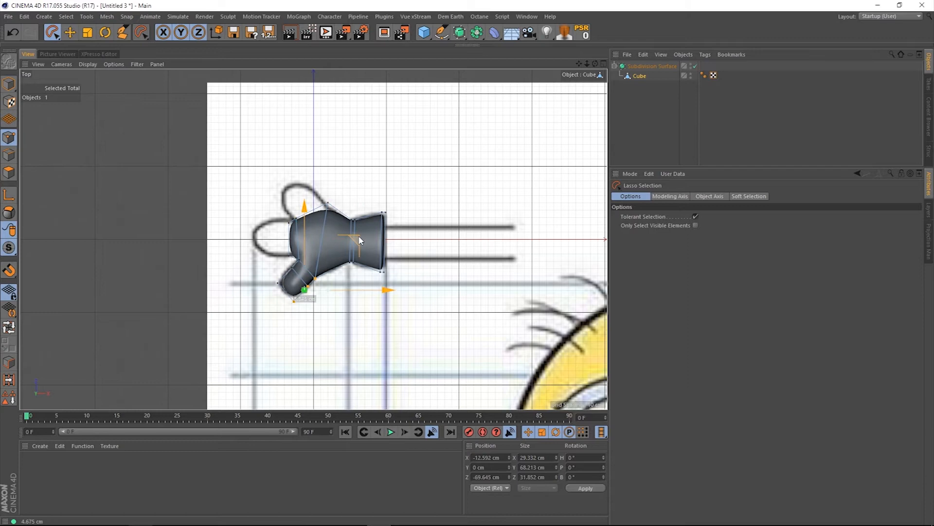
pyautogui.moveTo(252, 266); pyautogui.dragTo(273, 293)
pyautogui.moveTo(337, 221); pyautogui.dragTo(333, 220)
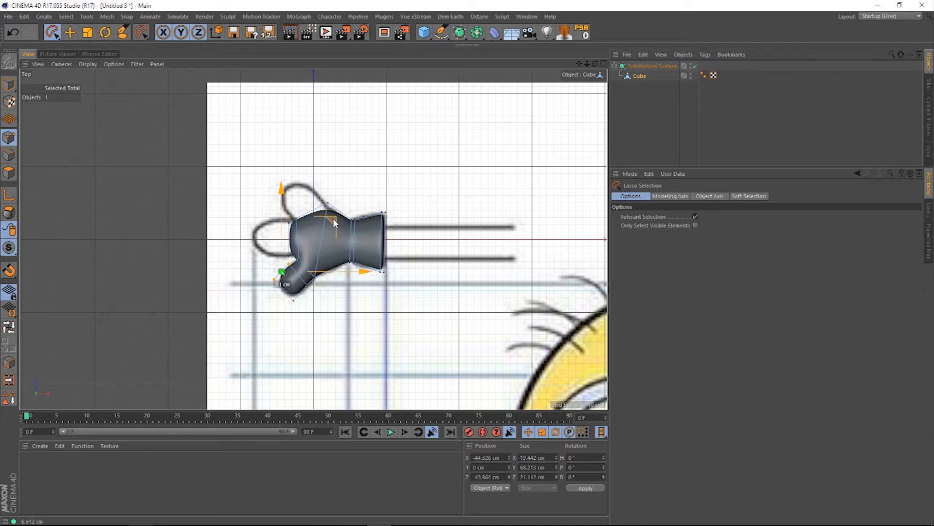
# Raise the lower finger's underside points in the perspective view to slim and round the finger.
pyautogui.click(603, 64)
pyautogui.click(602, 237)
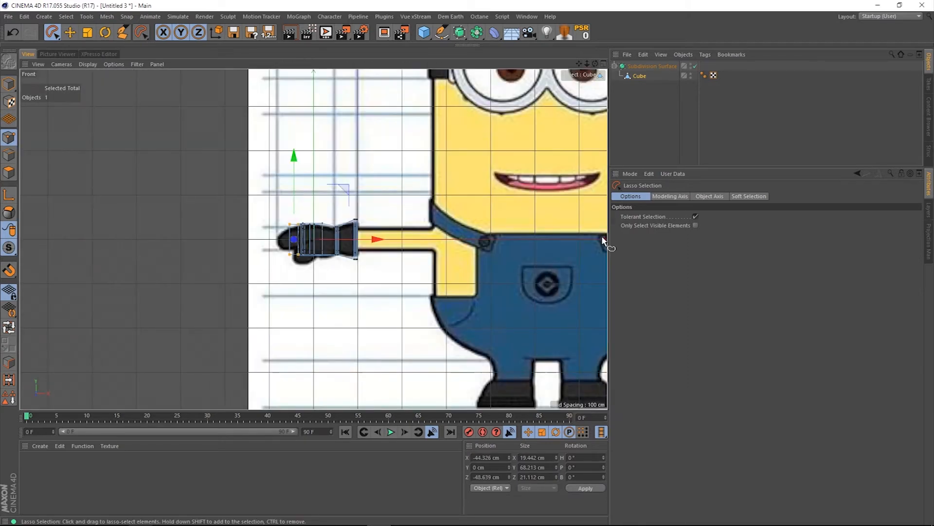
pyautogui.click(604, 64)
pyautogui.click(311, 64)
pyautogui.keyDown('alt'); pyautogui.moveTo(190, 267); pyautogui.dragTo(132, 270); pyautogui.keyUp('alt')
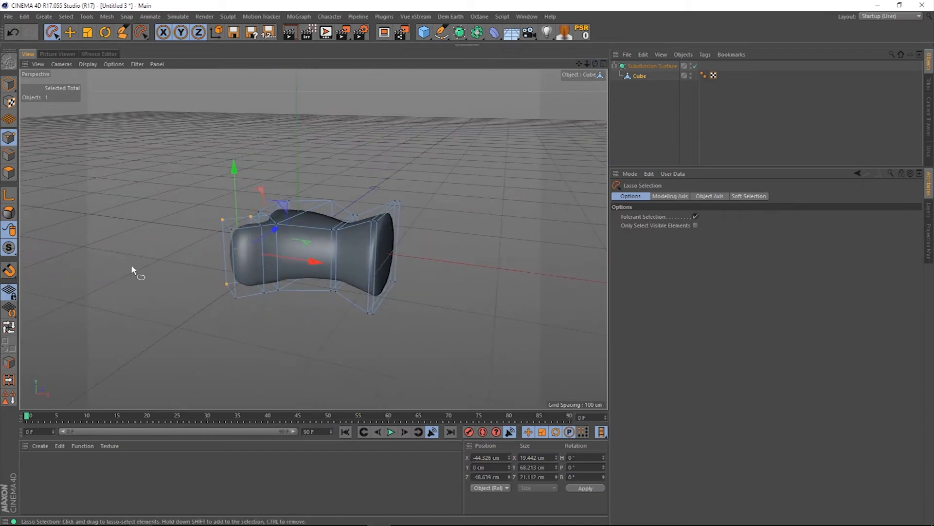
pyautogui.press('9')
pyautogui.keyDown('alt'); pyautogui.moveTo(399, 129); pyautogui.dragTo(396, 205); pyautogui.keyUp('alt')
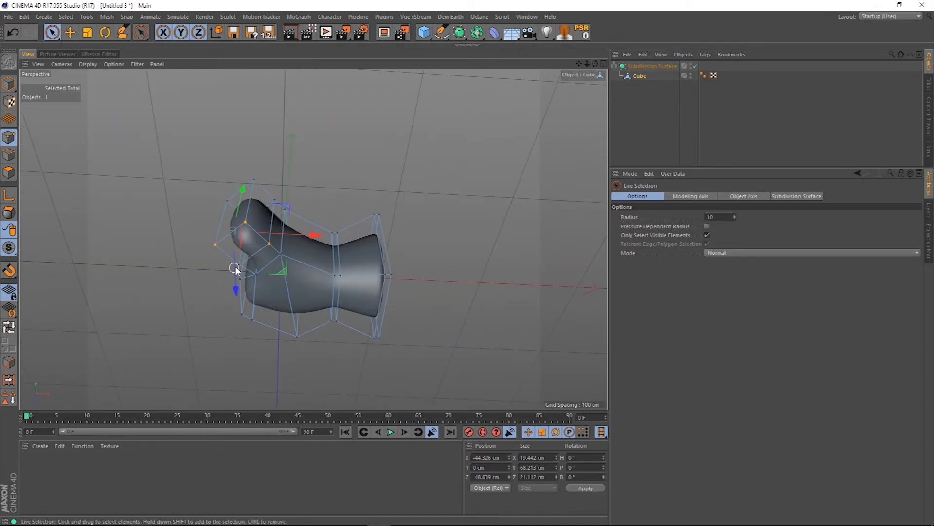
pyautogui.moveTo(595, 64); pyautogui.dragTo(595, 133)
pyautogui.moveTo(245, 206); pyautogui.dragTo(253, 185)
pyautogui.moveTo(220, 264); pyautogui.dragTo(234, 275)
pyautogui.moveTo(228, 195); pyautogui.dragTo(227, 183)
# Raise the palm's underside point at the base of the lower finger.
pyautogui.moveTo(595, 64); pyautogui.dragTo(608, 35)
pyautogui.click(281, 284)
pyautogui.moveTo(284, 209); pyautogui.dragTo(283, 201)
pyautogui.moveTo(595, 64); pyautogui.dragTo(677, 146)
# Extrude the palm's front polygon in segments out to the tip of the reference's middle finger.
pyautogui.click(8, 172)
pyautogui.click(267, 300)
pyautogui.click(604, 64)
pyautogui.click(604, 64)
pyautogui.rightClick(396, 238)
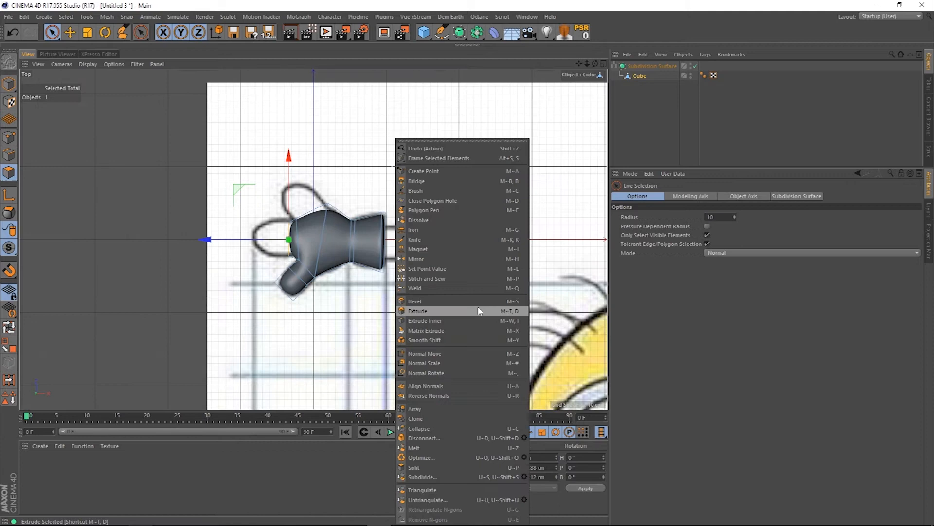
pyautogui.click(478, 310)
pyautogui.moveTo(477, 310); pyautogui.dragTo(492, 310)
# Move the middle finger's joint, tip and base points to fit the reference outline in the top view.
pyautogui.click(8, 141)
pyautogui.moveTo(53, 34); pyautogui.dragTo(103, 81)
pyautogui.moveTo(285, 204)
pyautogui.mouseDown()
pyautogui.moveTo(287, 229)
pyautogui.moveTo(294, 217)
pyautogui.mouseUp()
pyautogui.moveTo(335, 172); pyautogui.dragTo(333, 170)
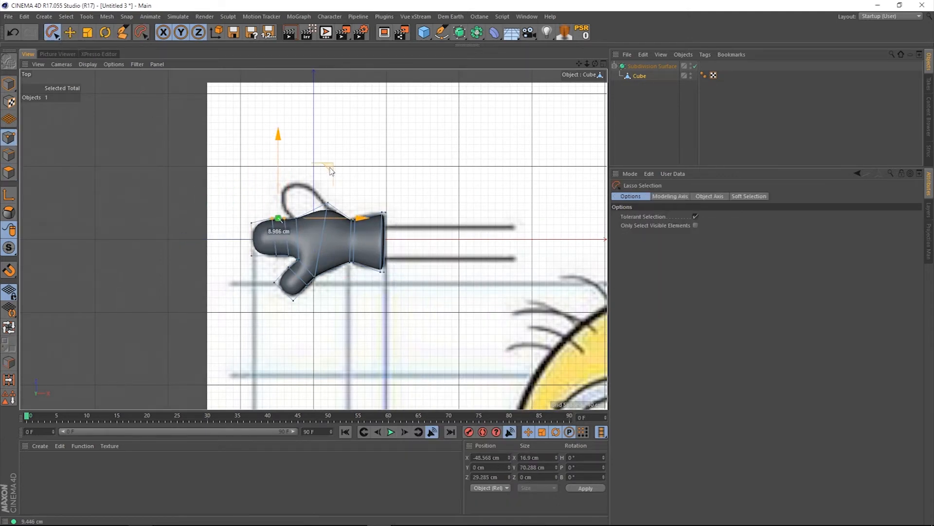
pyautogui.moveTo(236, 209); pyautogui.dragTo(260, 214)
pyautogui.moveTo(305, 174); pyautogui.dragTo(329, 208)
pyautogui.moveTo(303, 244); pyautogui.dragTo(293, 252)
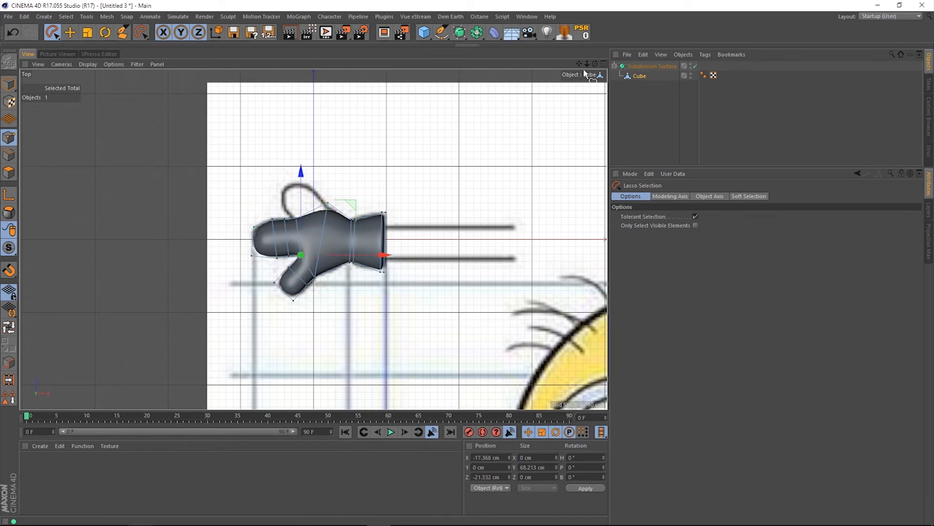
# Raise the middle finger's underside joint points by about 17.7 cm in the perspective view.
pyautogui.click(603, 64)
pyautogui.click(309, 64)
pyautogui.moveTo(251, 318)
pyautogui.keyDown('alt'); pyautogui.mouseDown()
pyautogui.moveTo(214, 232)
pyautogui.moveTo(160, 292)
pyautogui.mouseUp(); pyautogui.keyUp('alt')
pyautogui.moveTo(226, 229); pyautogui.dragTo(232, 206)
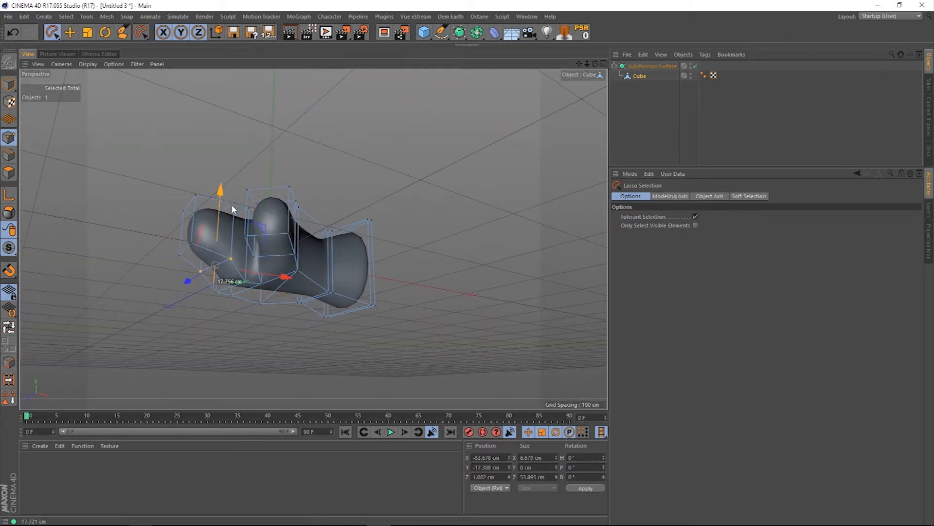
pyautogui.moveTo(597, 63)
pyautogui.mouseDown()
pyautogui.moveTo(681, 46)
pyautogui.moveTo(721, 185)
pyautogui.mouseUp()
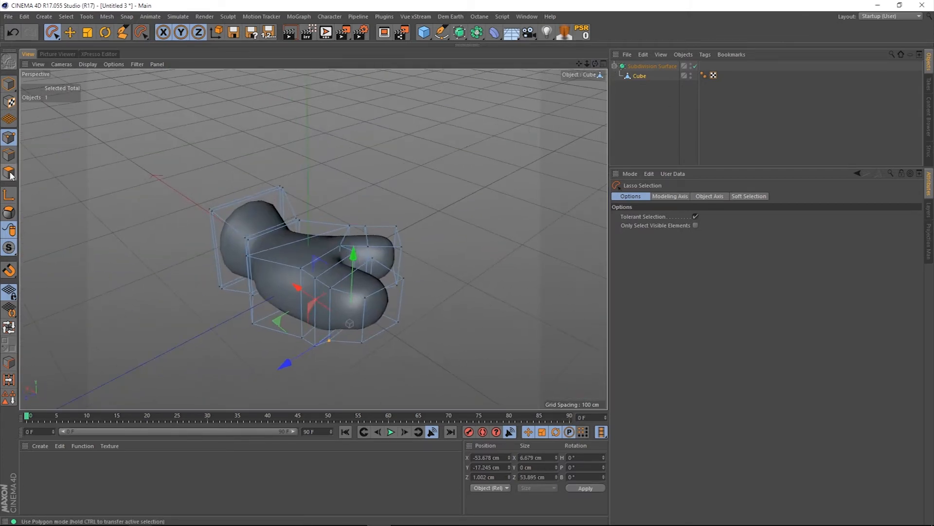
# Extrude the palm's remaining front side polygon out to the tip of the reference's upper finger.
pyautogui.click(8, 172)
pyautogui.moveTo(52, 32); pyautogui.dragTo(66, 50)
pyautogui.click(292, 306)
pyautogui.press('F2')
pyautogui.press('d')
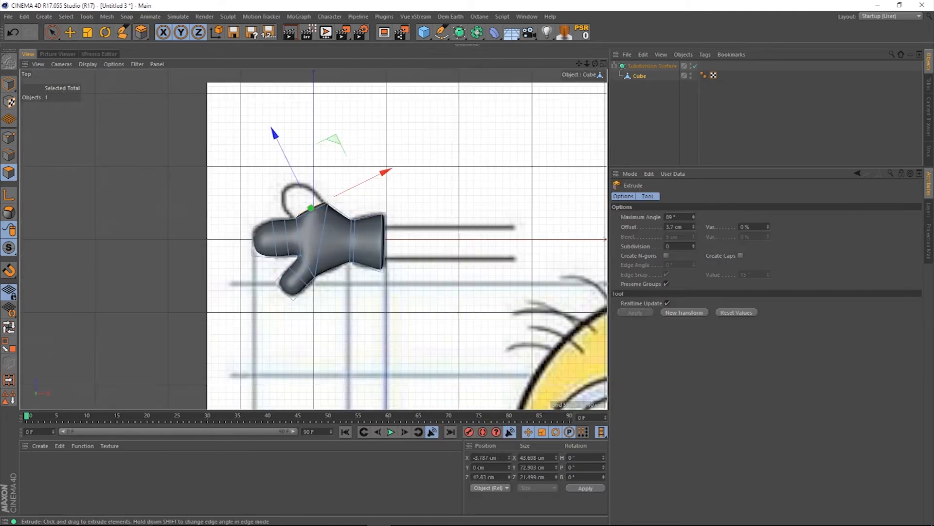
pyautogui.moveTo(378, 176); pyautogui.dragTo(396, 176)
# Move the upper finger's tip and joint points to fit the reference outline in the top view.
pyautogui.click(8, 138)
pyautogui.moveTo(52, 32); pyautogui.dragTo(86, 85)
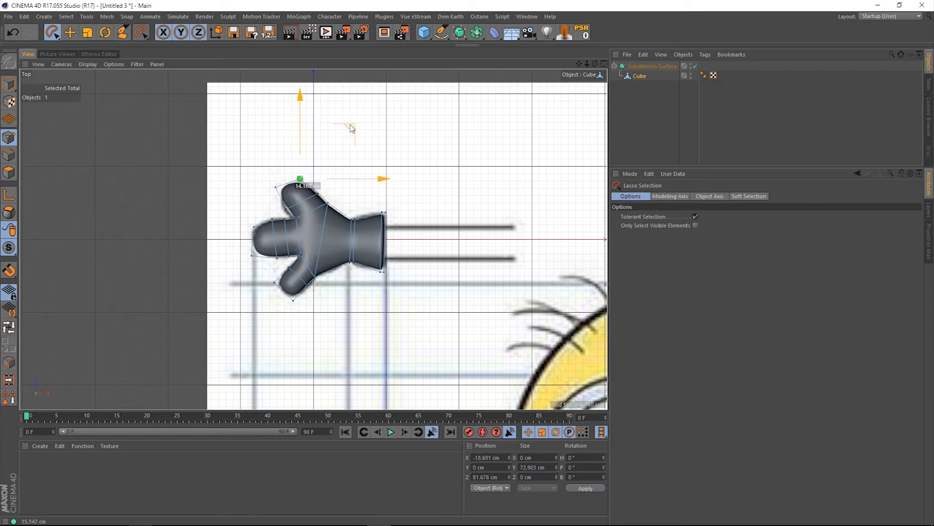
pyautogui.moveTo(322, 133); pyautogui.dragTo(319, 140)
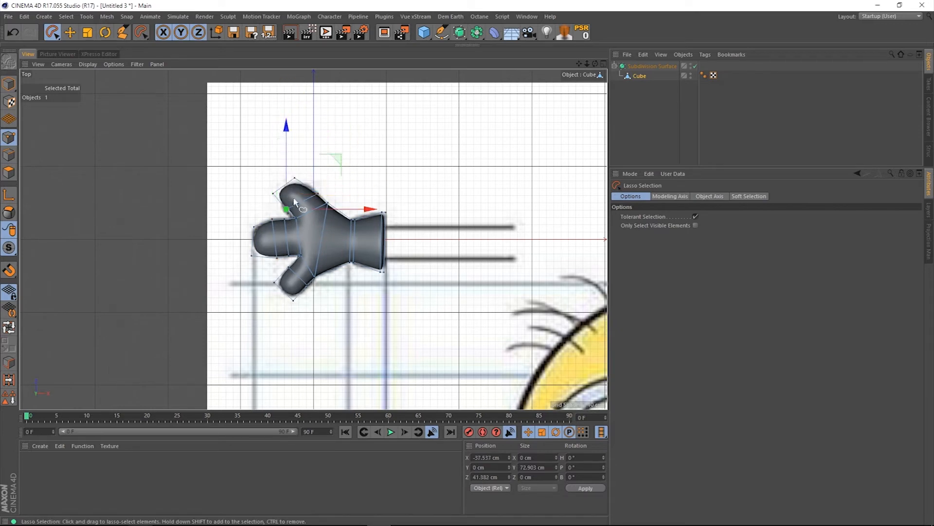
# Raise the upper finger's underside joint point by about 9.9 cm in the perspective view.
pyautogui.press('F1')
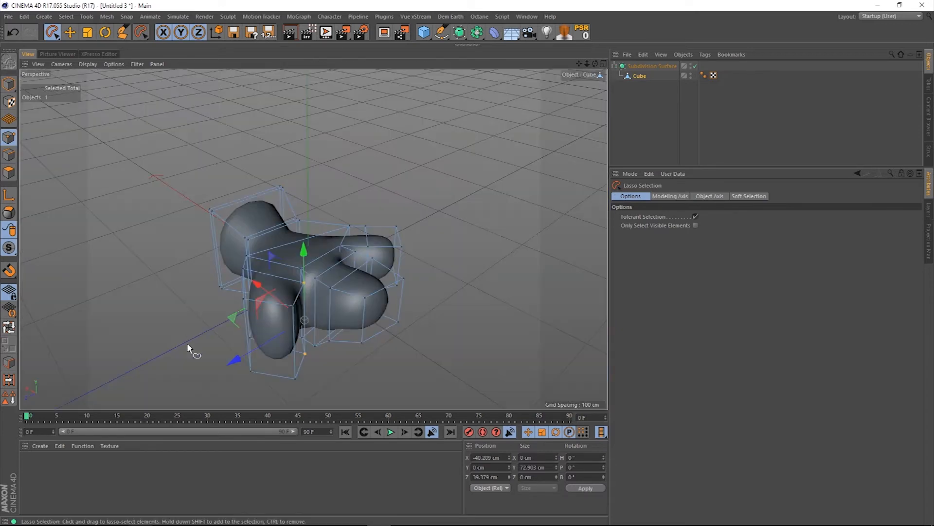
pyautogui.moveTo(599, 64); pyautogui.dragTo(347, 185)
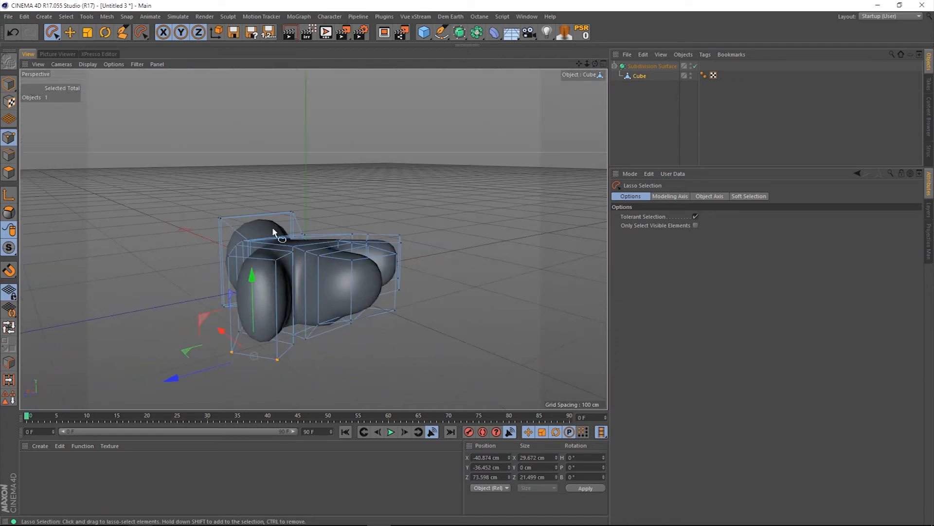
pyautogui.moveTo(593, 63); pyautogui.dragTo(153, 301)
pyautogui.moveTo(593, 64); pyautogui.dragTo(228, 290)
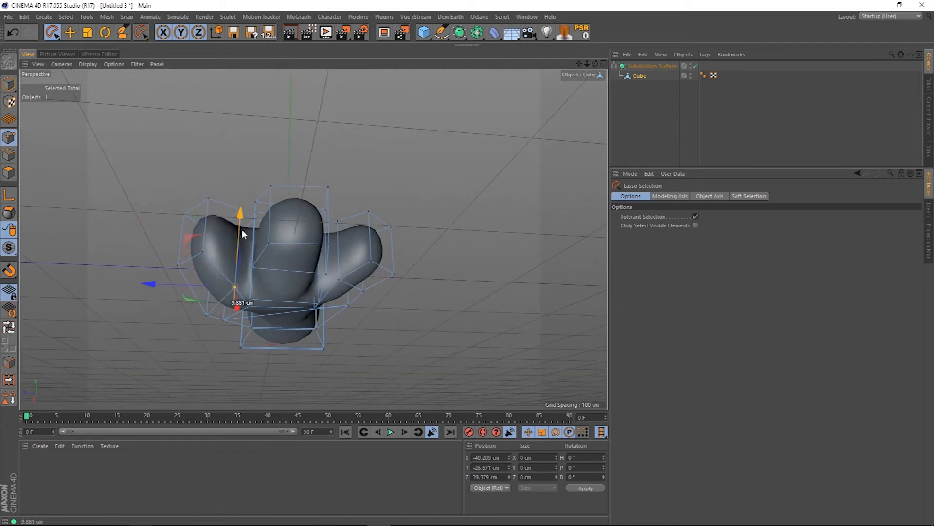
pyautogui.moveTo(594, 64)
pyautogui.mouseDown()
pyautogui.moveTo(313, 235)
pyautogui.moveTo(292, 234)
pyautogui.moveTo(209, 160)
pyautogui.mouseUp()
# Lower the upper points at the middle finger's tip in the perspective view.
pyautogui.moveTo(191, 134); pyautogui.dragTo(230, 188)
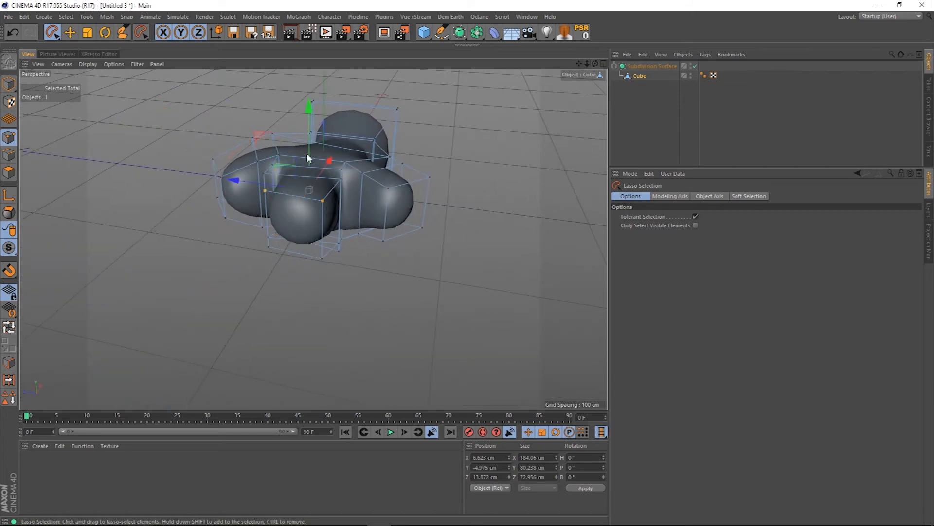
pyautogui.moveTo(413, 125); pyautogui.dragTo(412, 138)
pyautogui.moveTo(595, 64); pyautogui.dragTo(313, 237)
# Rename the glove object luva and copy it into the minion.c4d project.
pyautogui.doubleClick(639, 75)
pyautogui.write('luva')
pyautogui.press('Return')
pyautogui.moveTo(588, 63); pyautogui.dragTo(313, 238)
pyautogui.moveTo(594, 64); pyautogui.dragTo(313, 239)
pyautogui.click(9, 85)
pyautogui.press('v')
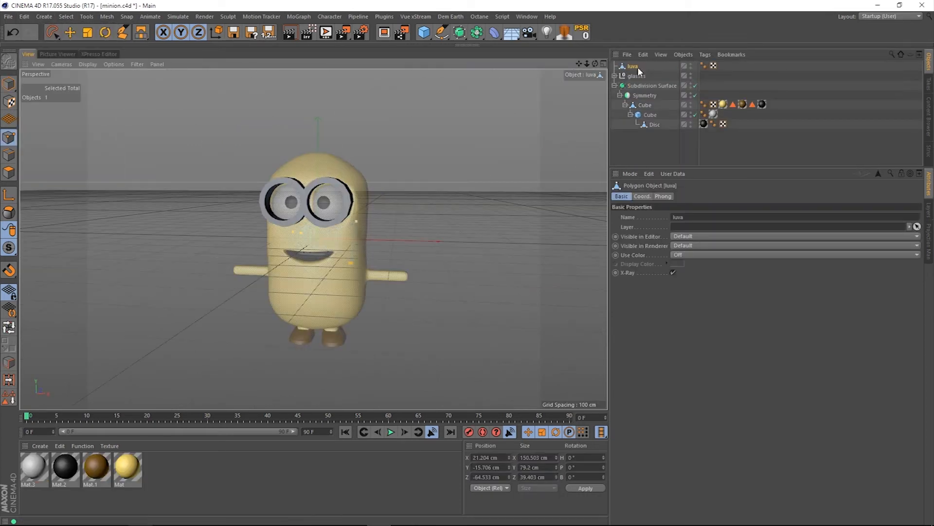
# Nest luva under the body's Cube inside the Symmetry object and move the glove sideways out to the end of the arm.
pyautogui.moveTo(639, 70); pyautogui.dragTo(648, 108)
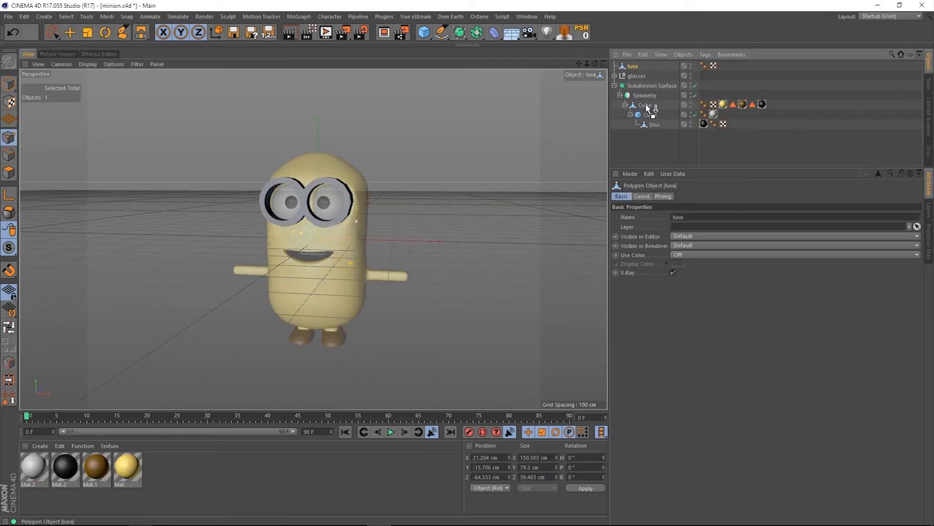
pyautogui.click(8, 83)
pyautogui.click(70, 33)
pyautogui.moveTo(405, 243); pyautogui.dragTo(302, 238)
# Lower the glove and scale it to about 94 cm wide to fit the reference hand in the front view.
pyautogui.click(603, 64)
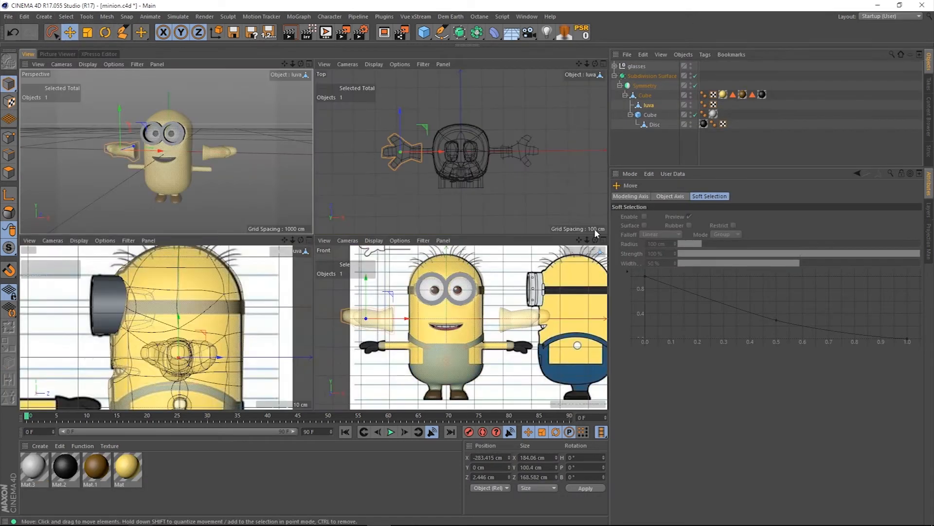
pyautogui.click(604, 240)
pyautogui.moveTo(117, 150); pyautogui.dragTo(117, 205)
pyautogui.click(88, 33)
pyautogui.moveTo(195, 184); pyautogui.dragTo(103, 189)
pyautogui.press('9')
pyautogui.moveTo(197, 276); pyautogui.dragTo(211, 279)
pyautogui.moveTo(129, 193); pyautogui.dragTo(130, 197)
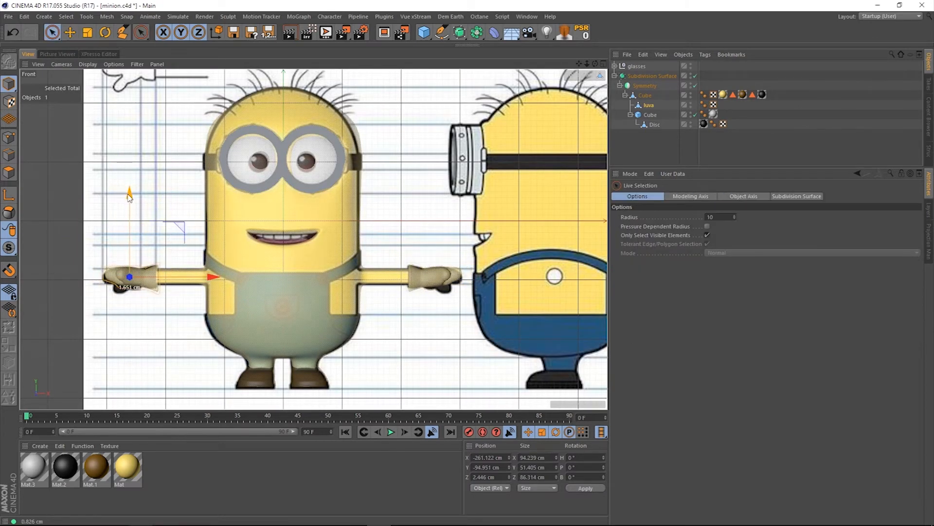
# Apply the brown Mat.1 material to luva and check the hands from above.
pyautogui.moveTo(96, 468); pyautogui.dragTo(649, 107)
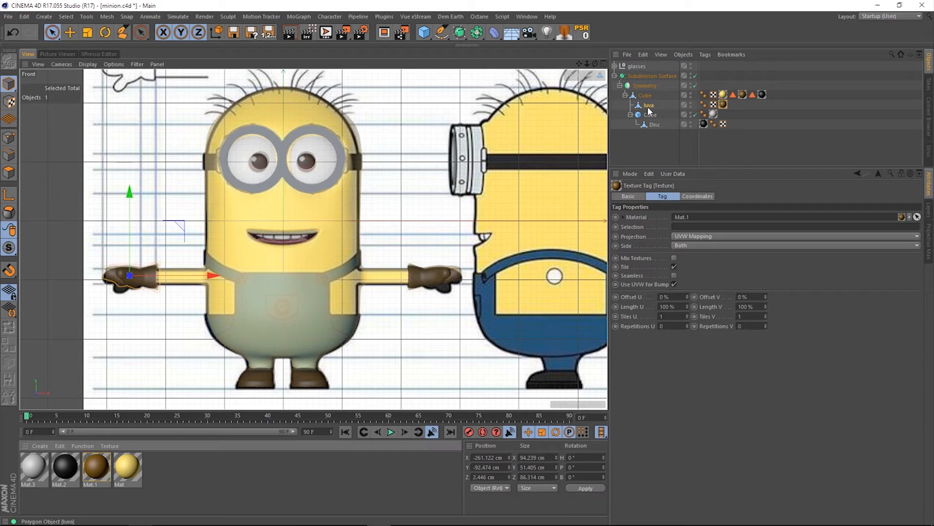
pyautogui.click(602, 64)
pyautogui.click(309, 64)
pyautogui.moveTo(596, 64); pyautogui.dragTo(621, 76)
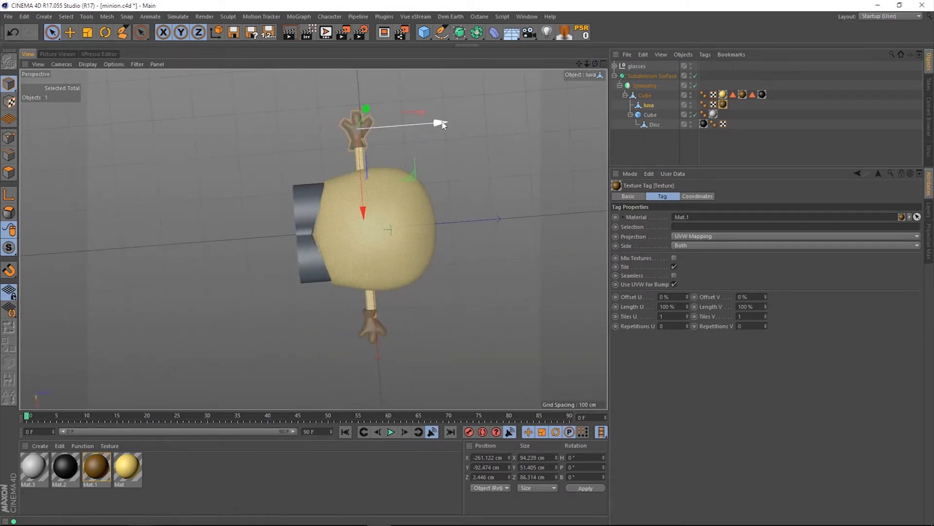
pyautogui.moveTo(596, 64); pyautogui.dragTo(562, 81)
# Move the middle finger's tip points in the front view to fit the reference glove outline.
pyautogui.click(649, 105)
pyautogui.press('Return')
pyautogui.click(603, 64)
pyautogui.click(603, 240)
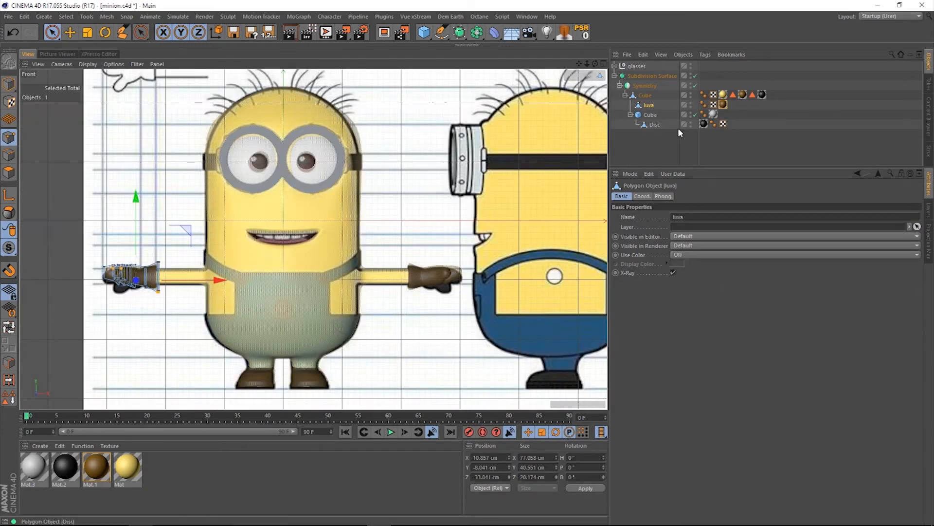
pyautogui.doubleClick(690, 103)
pyautogui.click(691, 103)
pyautogui.click(603, 64)
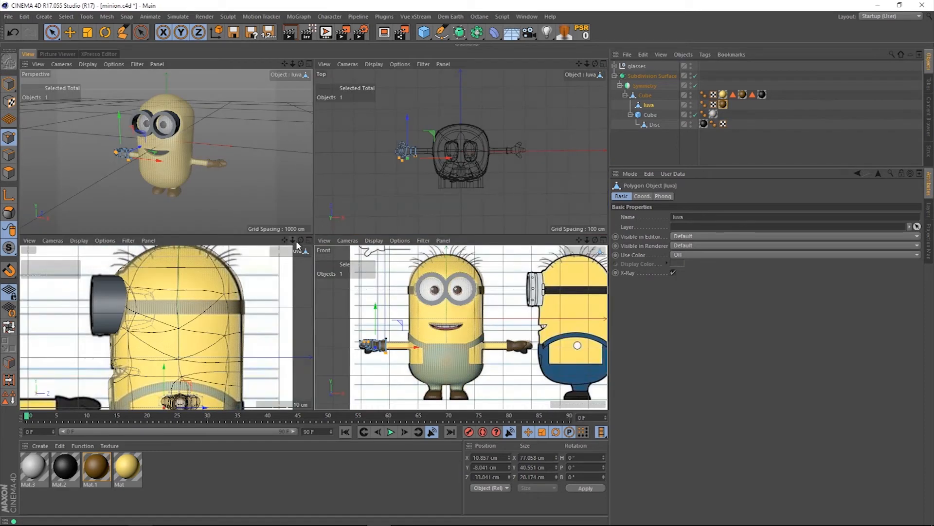
pyautogui.click(603, 241)
pyautogui.moveTo(588, 64); pyautogui.dragTo(925, 14)
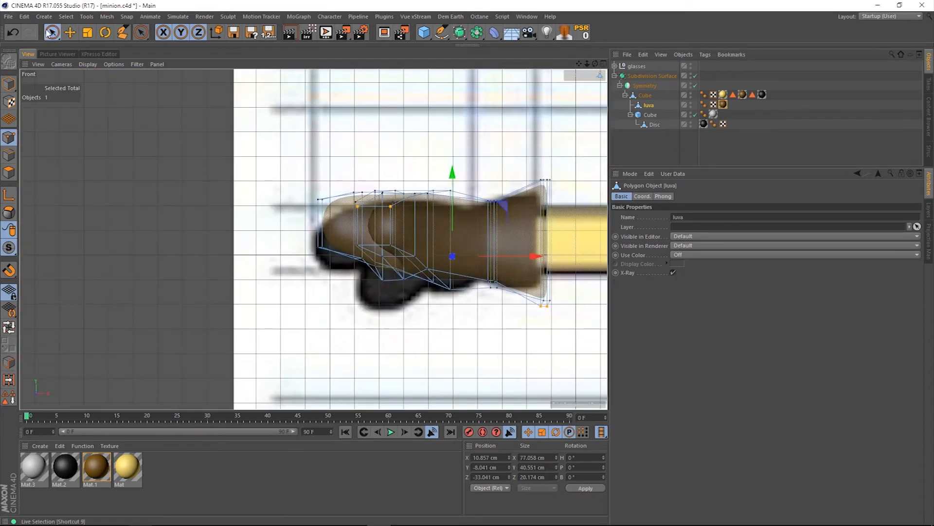
pyautogui.moveTo(52, 32); pyautogui.dragTo(73, 82)
pyautogui.moveTo(270, 162); pyautogui.dragTo(289, 263)
pyautogui.moveTo(399, 250); pyautogui.dragTo(393, 249)
pyautogui.moveTo(334, 255); pyautogui.dragTo(359, 247)
pyautogui.moveTo(358, 176); pyautogui.dragTo(359, 186)
# Select all polygons of the glove's front outer finger with Loop Selection and Fill Selection.
pyautogui.click(604, 64)
pyautogui.click(309, 64)
pyautogui.moveTo(587, 64); pyautogui.dragTo(657, 64)
pyautogui.click(10, 328)
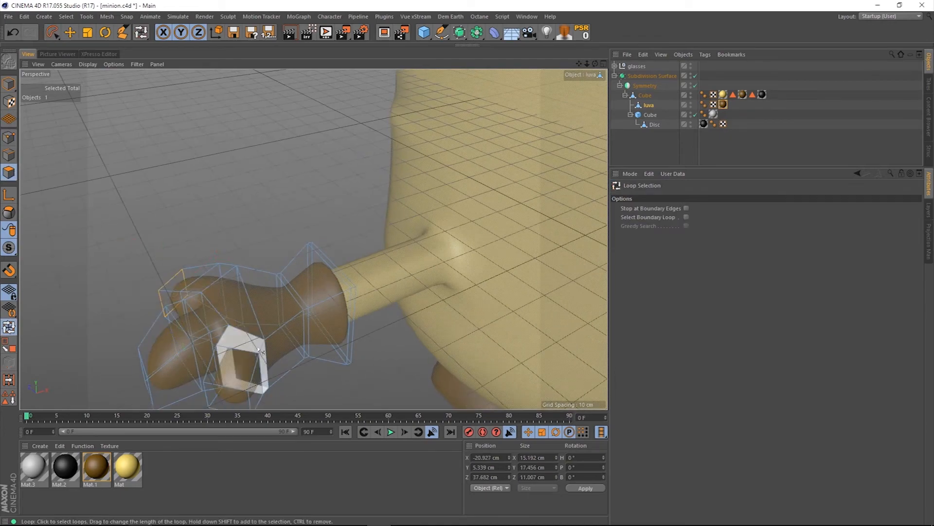
pyautogui.click(231, 377)
pyautogui.click(603, 64)
pyautogui.click(603, 240)
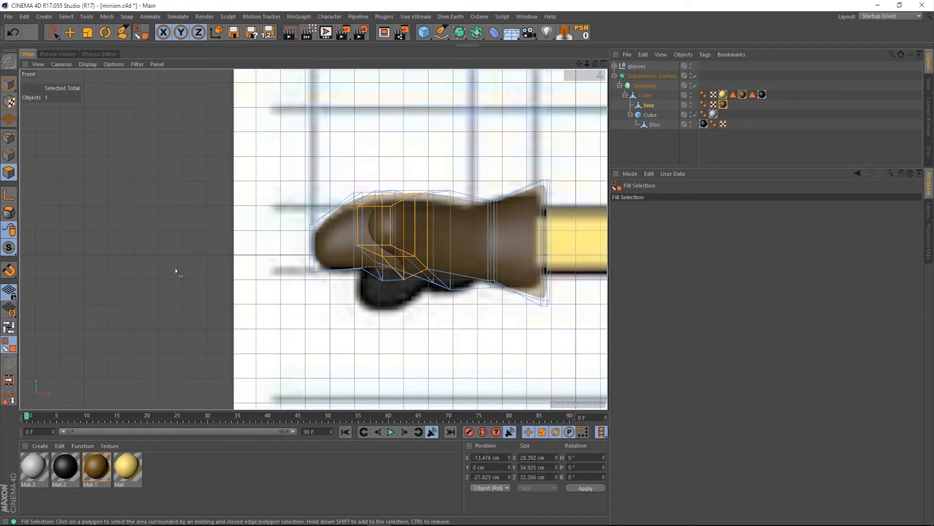
# Shift the Rotate tool's modeling axis to the finger's base at X 62%, Y 0% and Z 53%.
pyautogui.click(106, 33)
pyautogui.click(603, 64)
pyautogui.click(308, 64)
pyautogui.moveTo(595, 64); pyautogui.dragTo(587, 5)
pyautogui.click(641, 197)
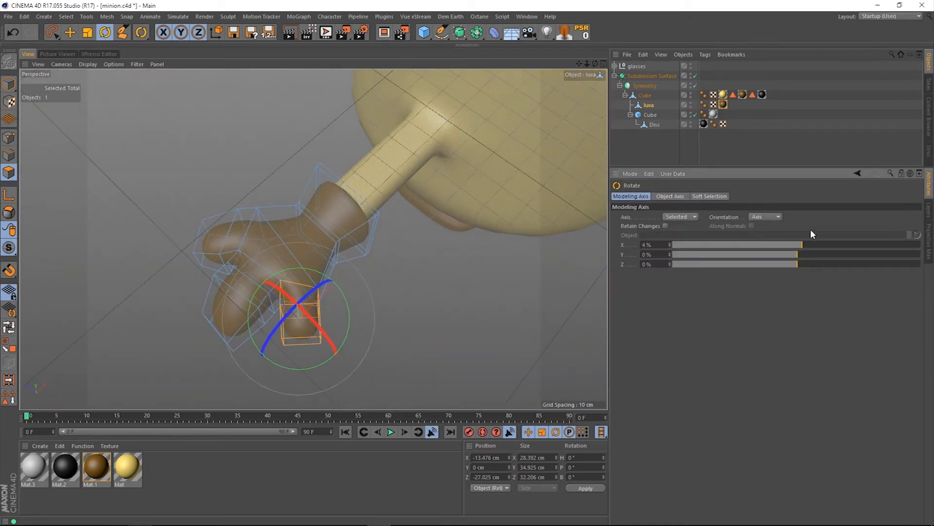
pyautogui.click(604, 64)
pyautogui.click(603, 64)
pyautogui.moveTo(587, 64)
pyautogui.mouseDown()
pyautogui.moveTo(759, 54)
pyautogui.moveTo(925, 19)
pyautogui.moveTo(572, 74)
pyautogui.mouseUp()
pyautogui.moveTo(855, 244); pyautogui.dragTo(875, 245)
pyautogui.moveTo(868, 264); pyautogui.dragTo(864, 263)
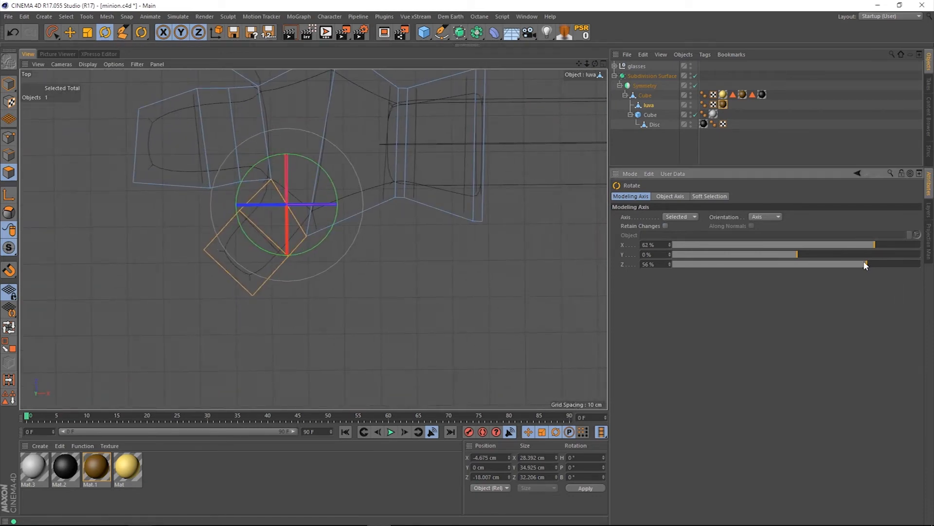
# Rotate the front finger downward in the front view and move it onto the reference's lower finger.
pyautogui.click(603, 64)
pyautogui.click(604, 239)
pyautogui.moveTo(430, 238); pyautogui.dragTo(424, 247)
pyautogui.press('e')
pyautogui.moveTo(417, 158); pyautogui.dragTo(417, 186)
pyautogui.moveTo(499, 269); pyautogui.dragTo(492, 269)
pyautogui.moveTo(410, 185); pyautogui.dragTo(410, 193)
pyautogui.moveTo(492, 271); pyautogui.dragTo(486, 272)
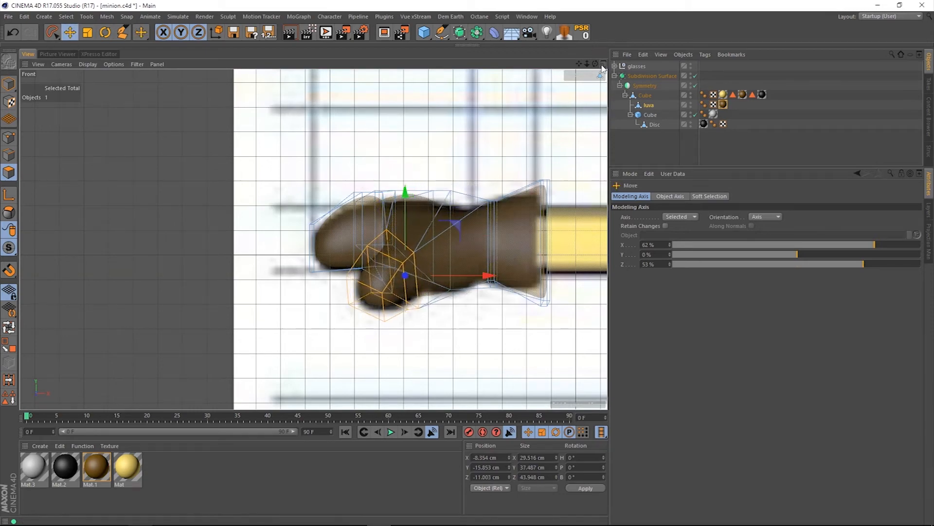
# Adjust individual points around the glove's palm and outer fingers in the perspective view.
pyautogui.click(604, 64)
pyautogui.click(309, 64)
pyautogui.moveTo(596, 64)
pyautogui.mouseDown()
pyautogui.moveTo(541, 73)
pyautogui.moveTo(581, 38)
pyautogui.mouseUp()
pyautogui.click(9, 137)
pyautogui.moveTo(52, 32); pyautogui.dragTo(68, 46)
pyautogui.keyDown('alt'); pyautogui.moveTo(333, 212); pyautogui.dragTo(353, 280); pyautogui.keyUp('alt')
pyautogui.moveTo(345, 213); pyautogui.dragTo(346, 212)
pyautogui.moveTo(328, 269); pyautogui.dragTo(320, 296)
pyautogui.moveTo(316, 222); pyautogui.dragTo(219, 165)
pyautogui.keyDown('alt'); pyautogui.moveTo(313, 239); pyautogui.dragTo(313, 239); pyautogui.keyUp('alt')
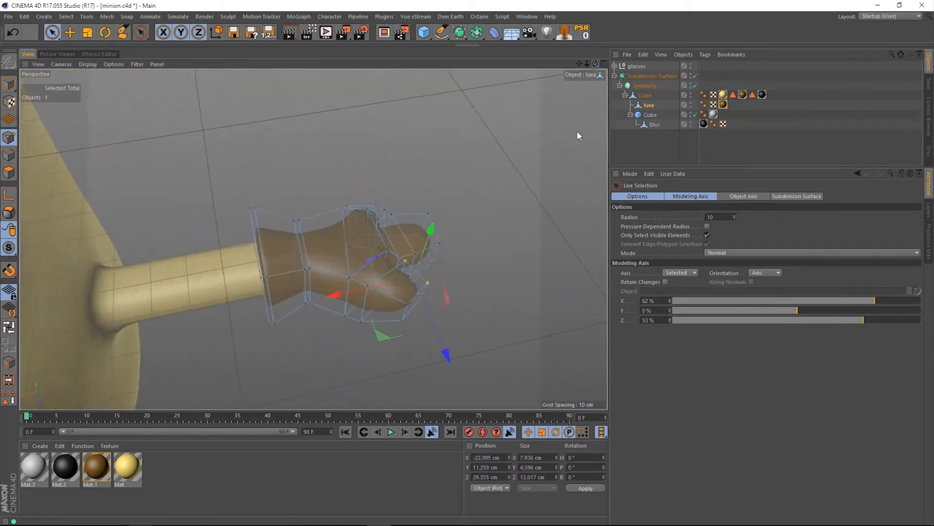
pyautogui.keyDown('alt'); pyautogui.moveTo(591, 72); pyautogui.dragTo(195, 186); pyautogui.keyUp('alt')
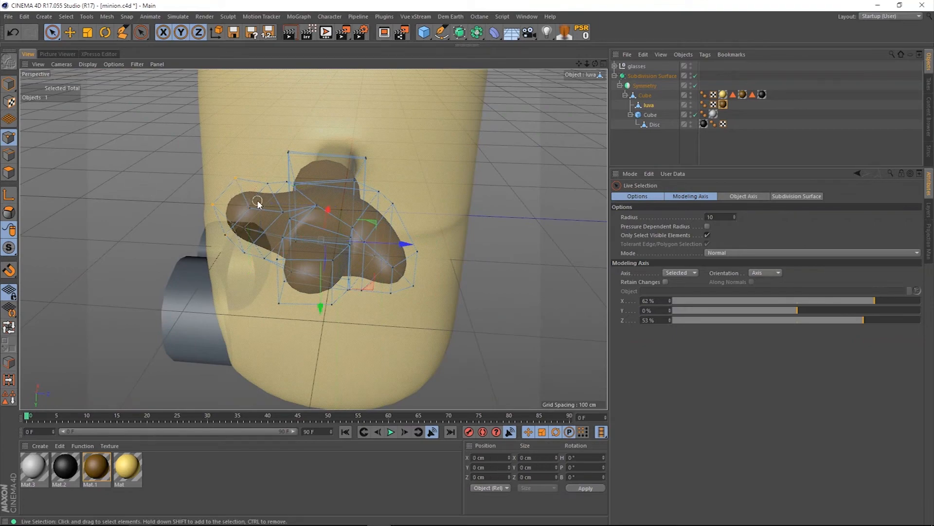
pyautogui.click(69, 34)
pyautogui.moveTo(250, 208); pyautogui.dragTo(244, 234)
# Try to rotate the front finger's polygons and raise them in the perspective view.
pyautogui.moveTo(594, 67); pyautogui.dragTo(593, 64)
pyautogui.click(8, 172)
pyautogui.click(9, 327)
pyautogui.click(105, 33)
pyautogui.moveTo(393, 139); pyautogui.dragTo(369, 105)
pyautogui.moveTo(595, 64); pyautogui.dragTo(595, 64)
pyautogui.press('space')
pyautogui.moveTo(306, 219); pyautogui.dragTo(305, 238)
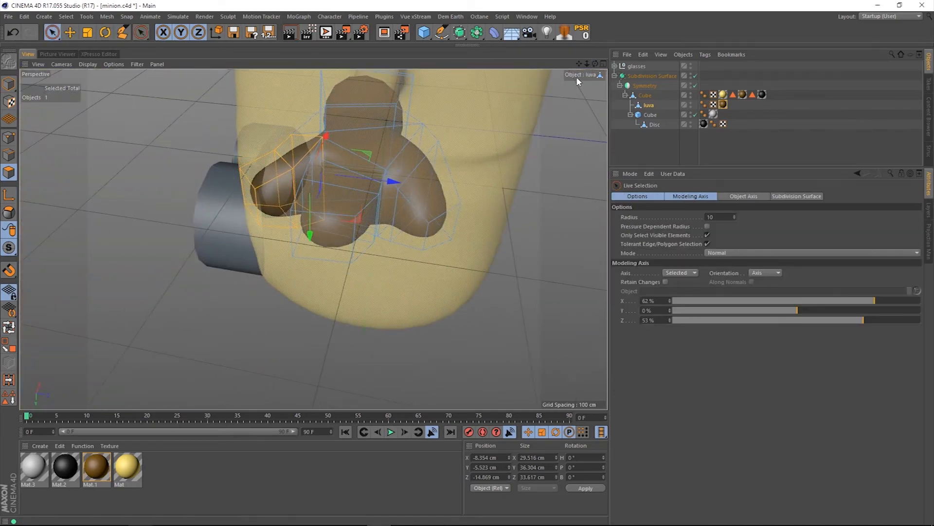
pyautogui.hotkey('ctrl', 'z')
pyautogui.hotkey('ctrl', 'z')
# Select the rear finger's polygons and shift the rotation's modeling axis to X 33% and Z -66%.
pyautogui.click(8, 327)
pyautogui.click(393, 197)
pyautogui.click(7, 344)
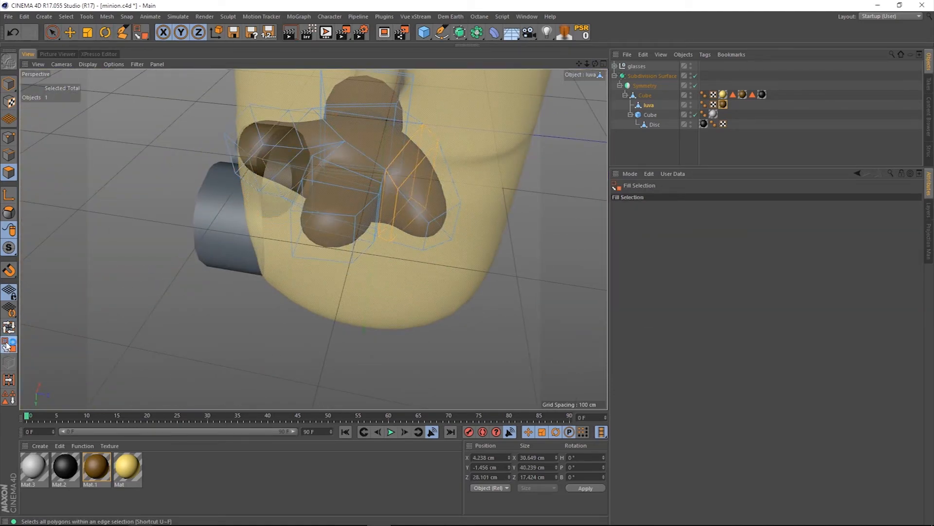
pyautogui.click(108, 32)
pyautogui.moveTo(595, 64); pyautogui.dragTo(579, 64)
pyautogui.click(603, 64)
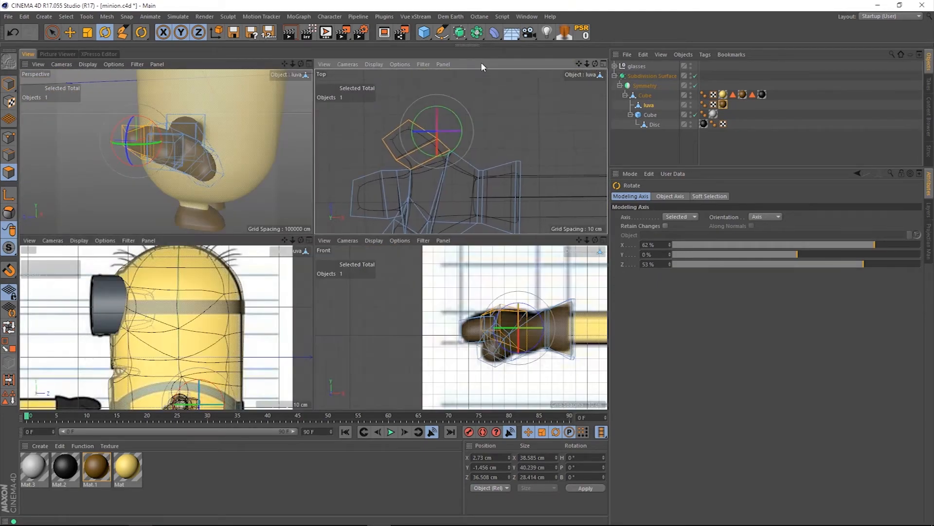
pyautogui.moveTo(874, 244); pyautogui.dragTo(859, 253)
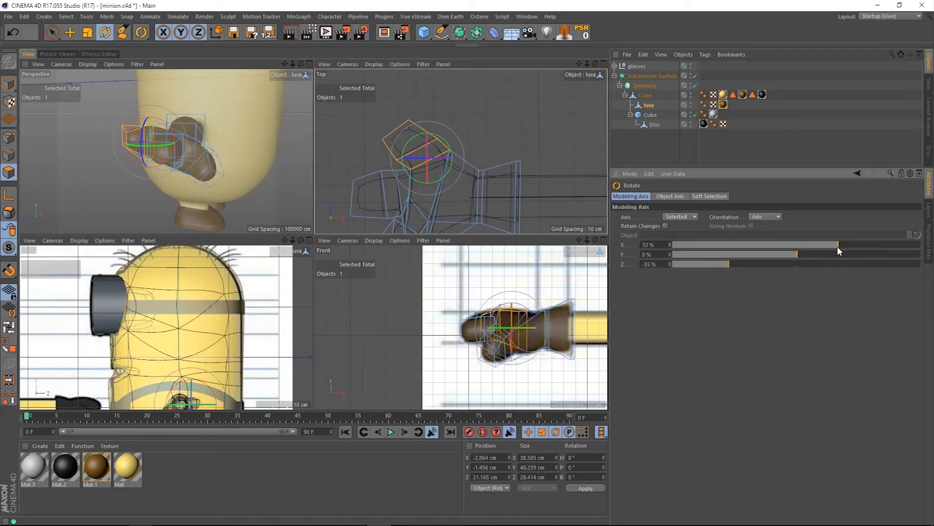
# Rotate the glove's rear finger downward and lower it slightly in the perspective view.
pyautogui.moveTo(126, 133); pyautogui.dragTo(134, 159)
pyautogui.click(70, 32)
pyautogui.moveTo(153, 103); pyautogui.dragTo(154, 112)
pyautogui.click(307, 64)
pyautogui.moveTo(595, 64); pyautogui.dragTo(594, 64)
pyautogui.moveTo(587, 64); pyautogui.dragTo(579, 63)
pyautogui.moveTo(595, 64)
pyautogui.mouseDown()
pyautogui.moveTo(587, 61)
pyautogui.moveTo(595, 64)
pyautogui.mouseUp()
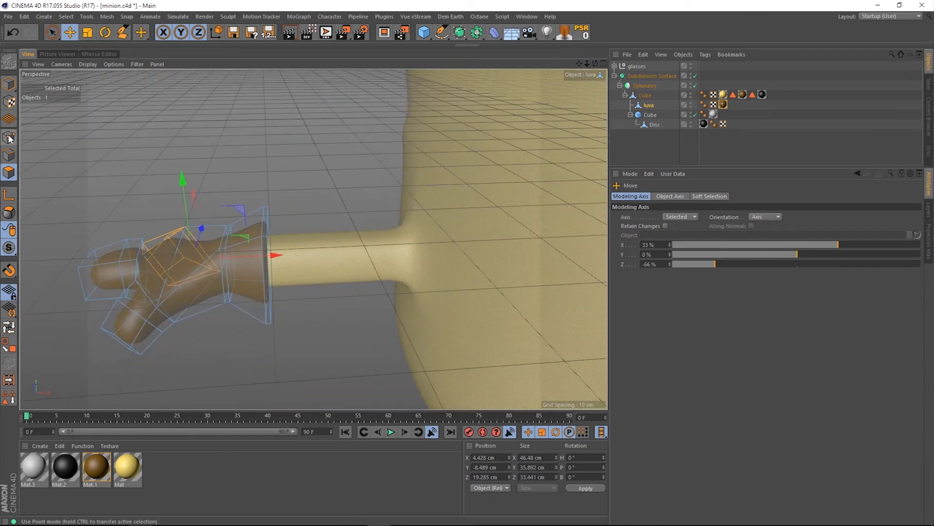
# Turn off the Subdivision Surface's X-Ray display and reselect luva for point editing.
pyautogui.click(9, 137)
pyautogui.scroll(3, 57, 86)
pyautogui.click(52, 32)
pyautogui.click(52, 33)
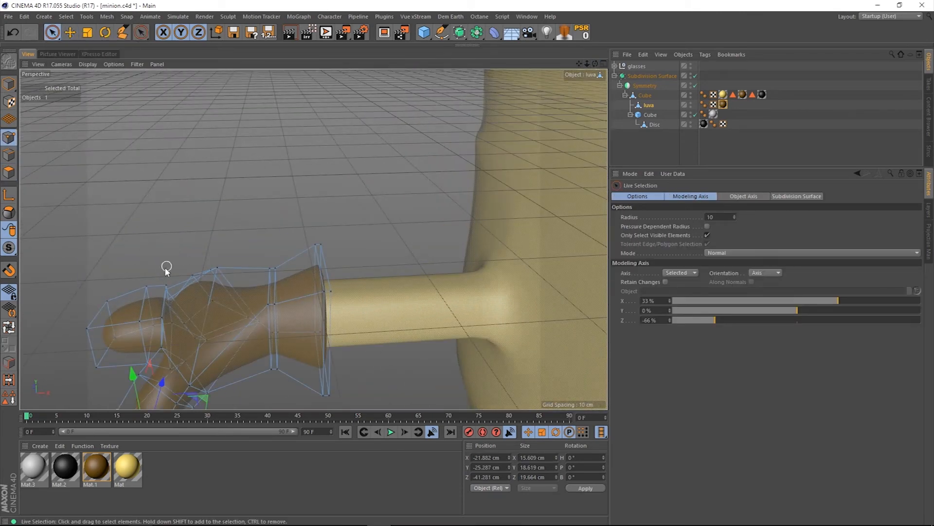
pyautogui.click(638, 76)
pyautogui.click(649, 105)
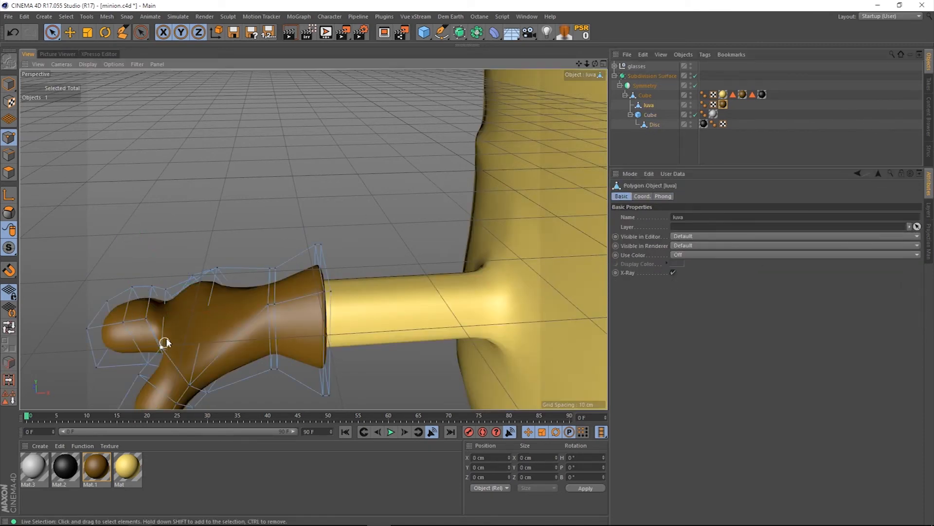
# Reposition the points where the fingers join the palm to refine the glove's shape in the perspective view.
pyautogui.moveTo(155, 267); pyautogui.dragTo(158, 247)
pyautogui.moveTo(586, 64); pyautogui.dragTo(545, 63)
pyautogui.moveTo(594, 63); pyautogui.dragTo(667, 51)
pyautogui.moveTo(587, 64); pyautogui.dragTo(534, 79)
pyautogui.moveTo(595, 64); pyautogui.dragTo(701, 73)
pyautogui.moveTo(596, 64); pyautogui.dragTo(647, 42)
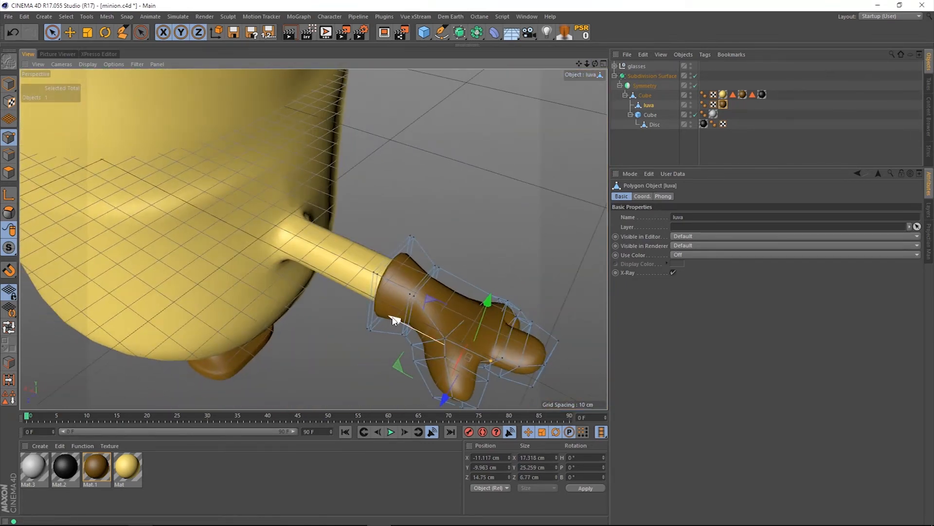
pyautogui.moveTo(595, 63); pyautogui.dragTo(436, 37)
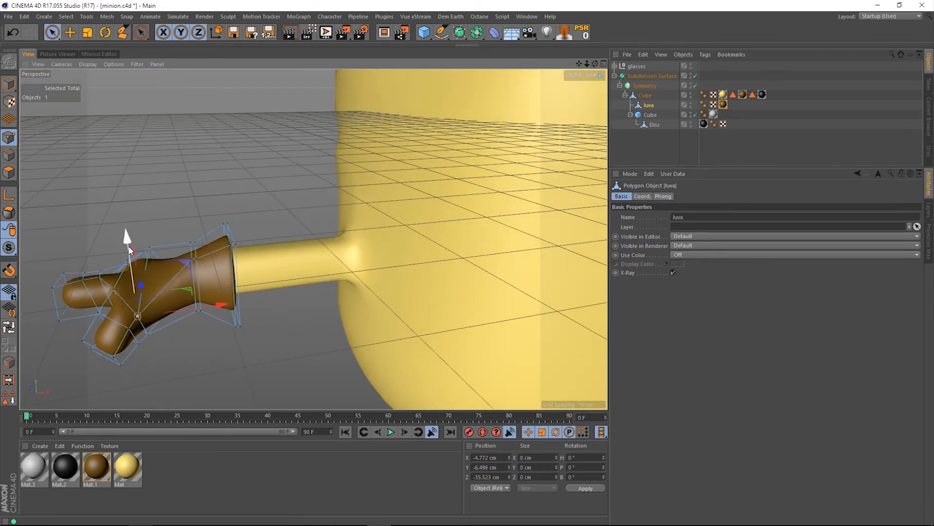
# Raise the palm's side point by about 6.5 cm and lift its underside point to slim the palm.
pyautogui.moveTo(595, 64); pyautogui.dragTo(711, 24)
pyautogui.moveTo(407, 143); pyautogui.dragTo(407, 140)
pyautogui.keyDown('alt'); pyautogui.moveTo(407, 140); pyautogui.dragTo(200, 246); pyautogui.keyUp('alt')
pyautogui.moveTo(595, 64)
pyautogui.mouseDown()
pyautogui.moveTo(652, 112)
pyautogui.moveTo(550, 46)
pyautogui.moveTo(594, 49)
pyautogui.mouseUp()
pyautogui.moveTo(176, 150); pyautogui.dragTo(213, 164)
pyautogui.click(203, 232)
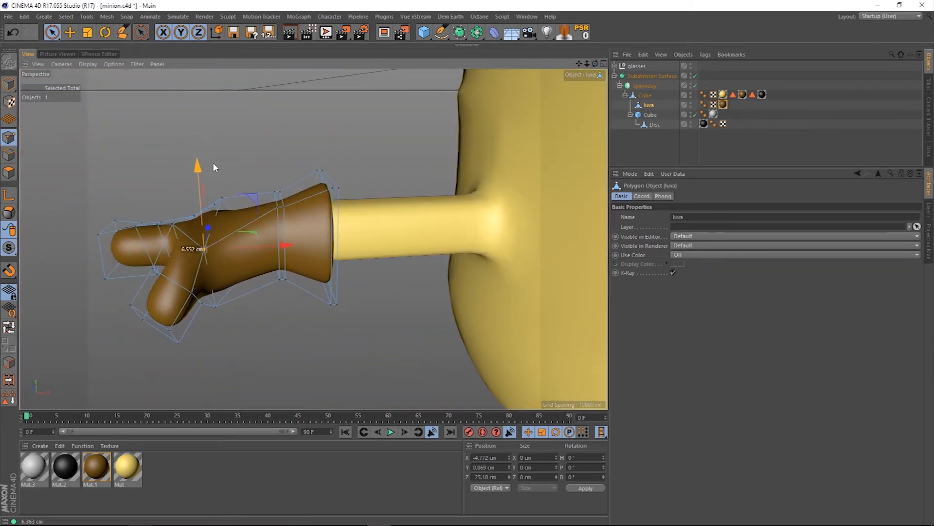
pyautogui.keyDown('shift'); pyautogui.click(214, 310); pyautogui.keyUp('shift')
pyautogui.moveTo(205, 198); pyautogui.dragTo(213, 183)
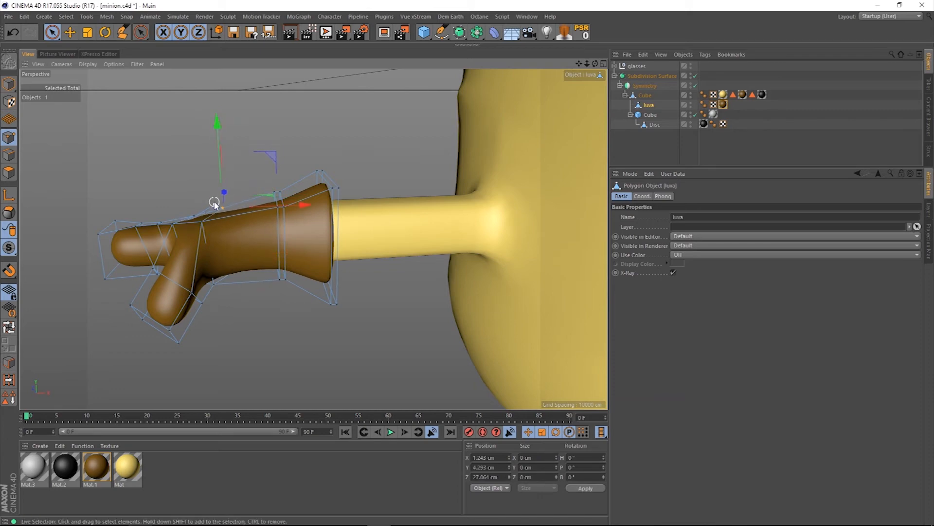
# Rename the minion's main Cube polygon object as body.
pyautogui.moveTo(587, 63); pyautogui.dragTo(501, 64)
pyautogui.moveTo(594, 64); pyautogui.dragTo(457, 66)
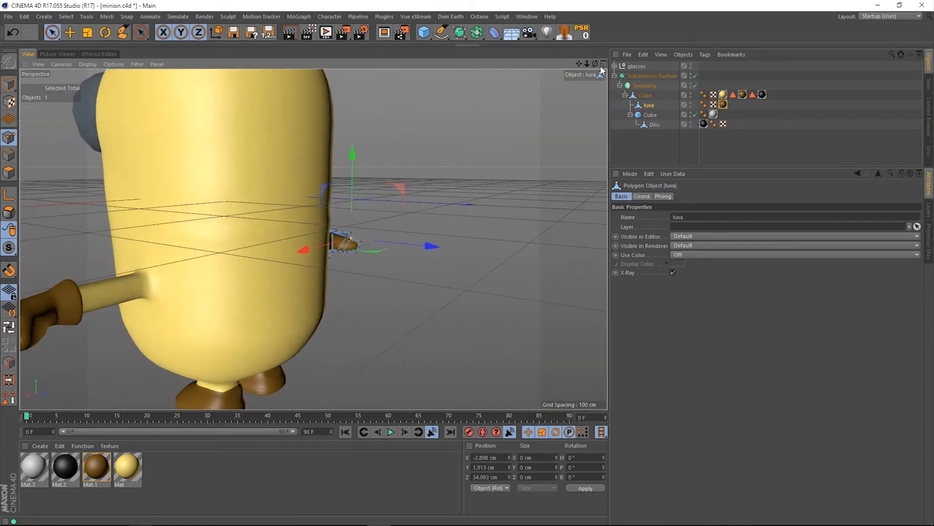
pyautogui.click(645, 99)
pyautogui.doubleClick(645, 97)
pyautogui.press('Return')
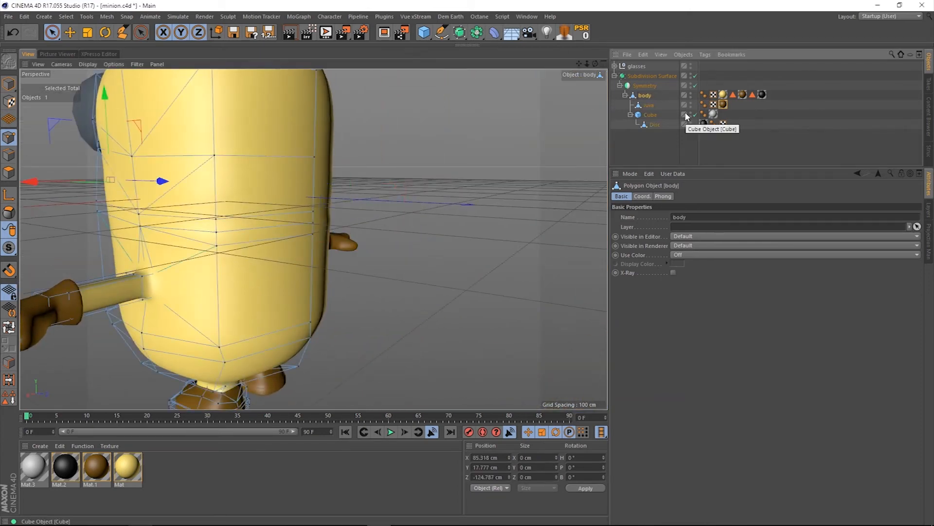
# Activate the Polygon Pen on the body and hide the glasses to expose the face.
pyautogui.press('m')
pyautogui.press('e')
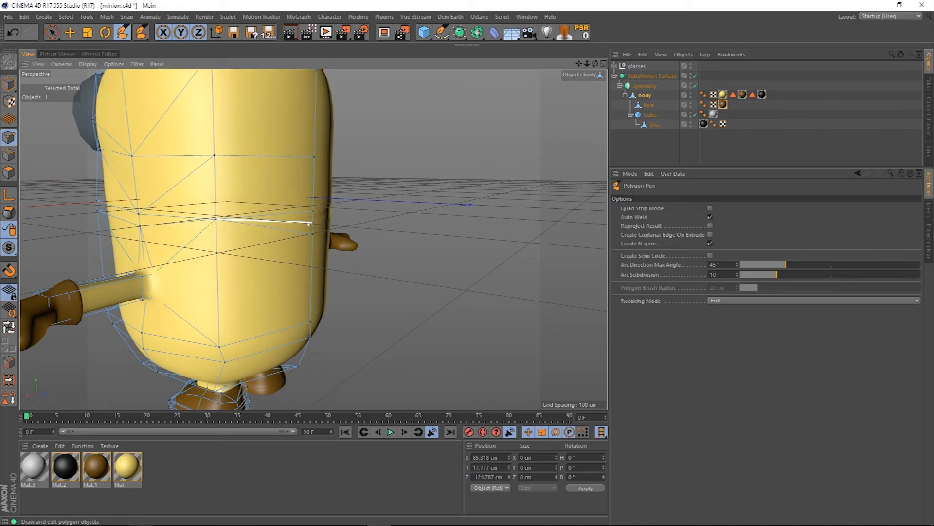
pyautogui.moveTo(594, 63); pyautogui.dragTo(641, 146)
pyautogui.click(691, 65)
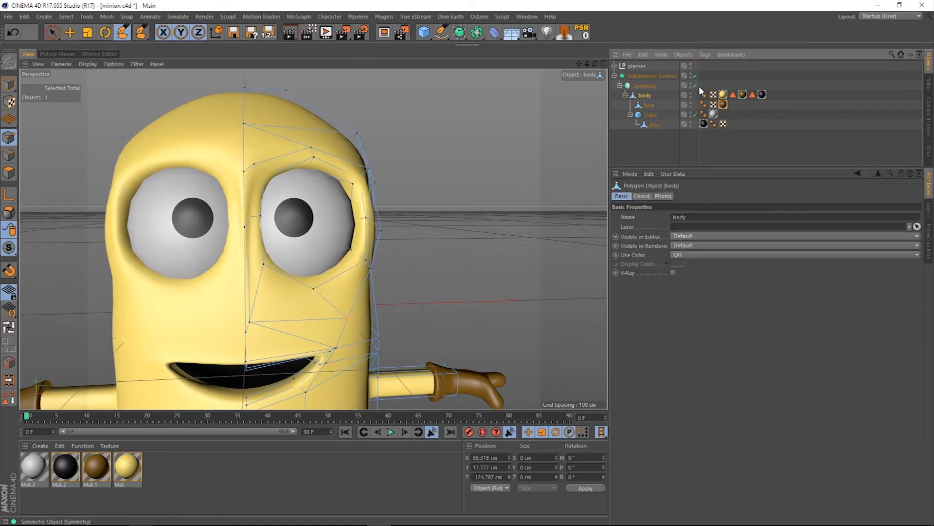
# Check the face mesh with and without subdivision smoothing, show the glasses again and reselect the body.
pyautogui.click(691, 113)
pyautogui.moveTo(595, 64); pyautogui.dragTo(550, 80)
pyautogui.press('q')
pyautogui.press('space')
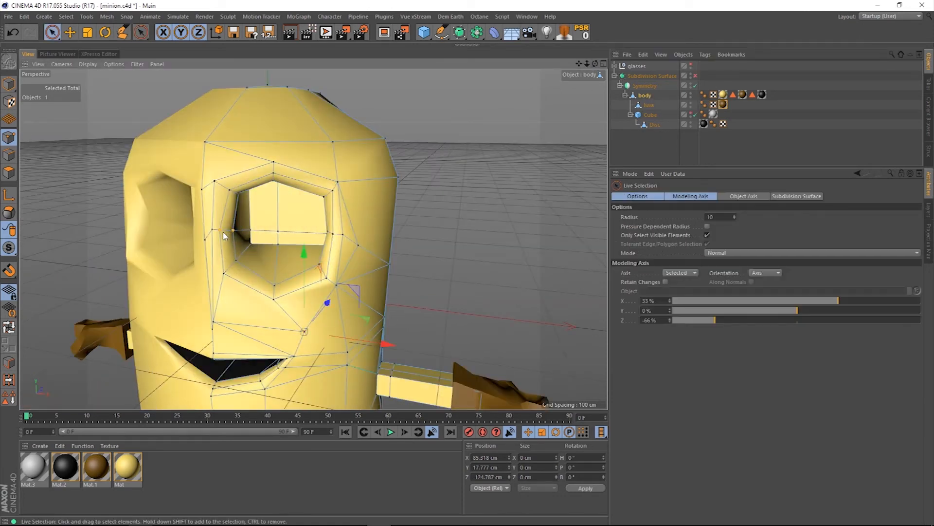
pyautogui.press('q')
pyautogui.click(691, 113)
pyautogui.click(691, 65)
pyautogui.moveTo(595, 63); pyautogui.dragTo(560, 66)
pyautogui.click(636, 66)
pyautogui.keyDown('alt'); pyautogui.moveTo(341, 272); pyautogui.dragTo(382, 259); pyautogui.keyUp('alt')
pyautogui.click(645, 96)
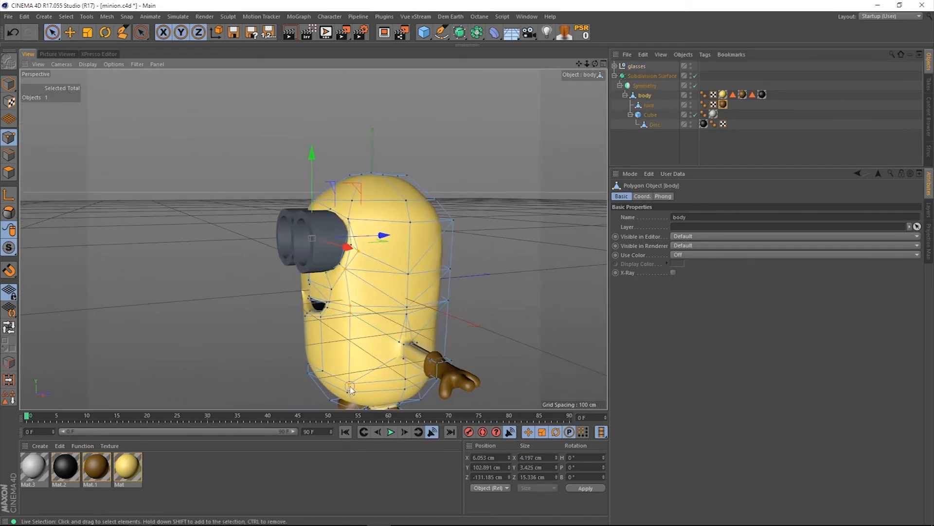
# Push the body points at the corner of the mouth back in depth to shape the cheek.
pyautogui.moveTo(602, 63); pyautogui.dragTo(461, 158)
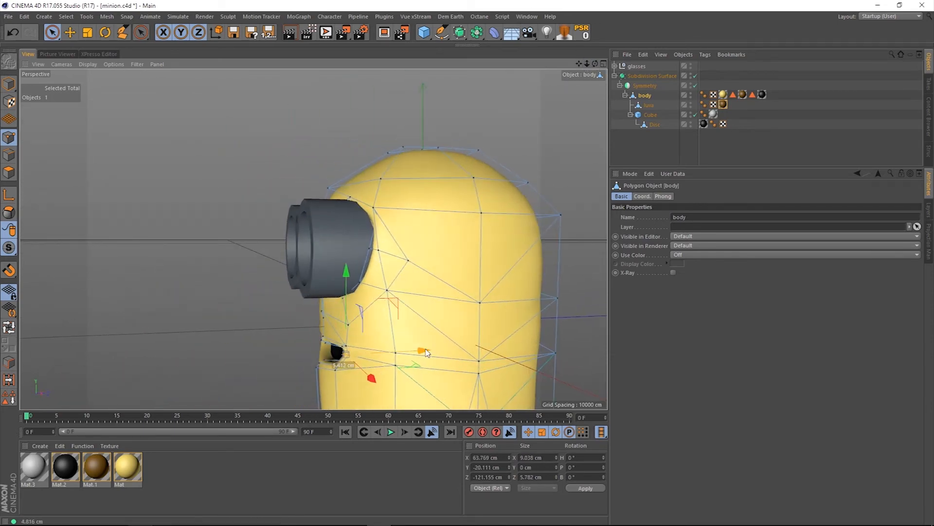
pyautogui.moveTo(595, 64); pyautogui.dragTo(597, 2)
pyautogui.scroll(5, 359, 275)
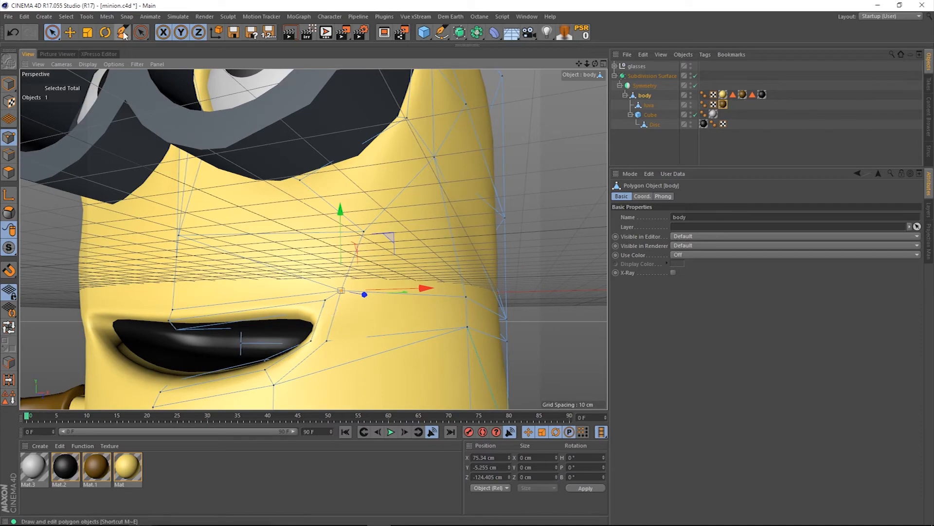
# Refine the edges beside the mouth corner with the Polygon Pen and compare the body with smoothing off and on.
pyautogui.click(123, 33)
pyautogui.moveTo(588, 65); pyautogui.dragTo(565, 65)
pyautogui.moveTo(595, 64); pyautogui.dragTo(565, 87)
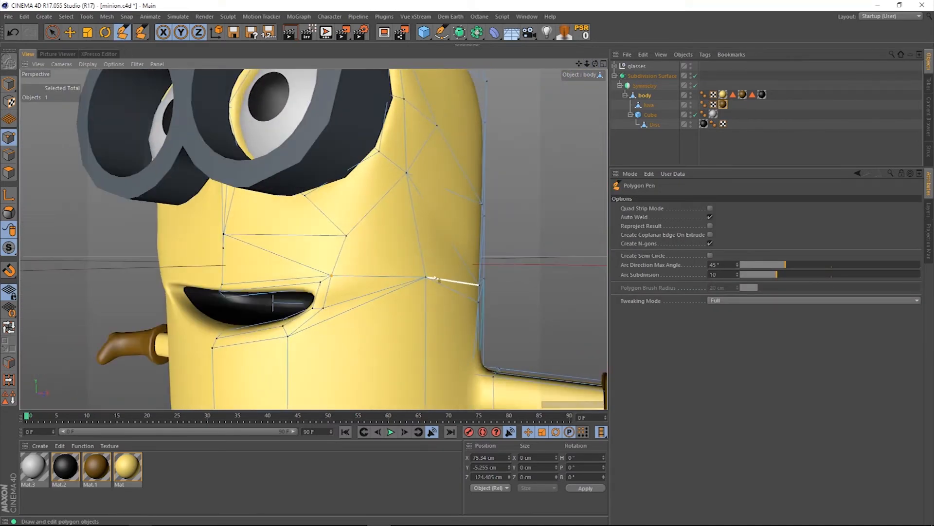
pyautogui.keyDown('alt'); pyautogui.moveTo(421, 247); pyautogui.dragTo(337, 290); pyautogui.keyUp('alt')
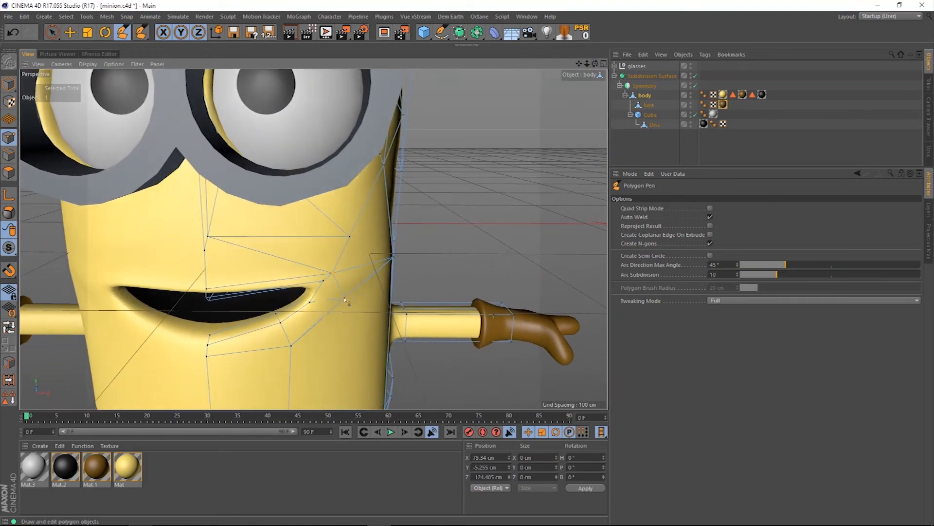
pyautogui.moveTo(595, 64); pyautogui.dragTo(642, 44)
pyautogui.press('q')
pyautogui.press('q')
# Select the body's horizontal edge path around the side and back of the head at goggle height with Path Selection.
pyautogui.moveTo(595, 64); pyautogui.dragTo(545, 93)
pyautogui.keyDown('alt'); pyautogui.moveTo(117, 243); pyautogui.dragTo(1, 212); pyautogui.keyUp('alt')
pyautogui.click(9, 155)
pyautogui.press('u')
pyautogui.press('m')
pyautogui.moveTo(479, 181); pyautogui.dragTo(484, 175)
pyautogui.keyDown('alt'); pyautogui.moveTo(483, 175); pyautogui.dragTo(521, 171); pyautogui.keyUp('alt')
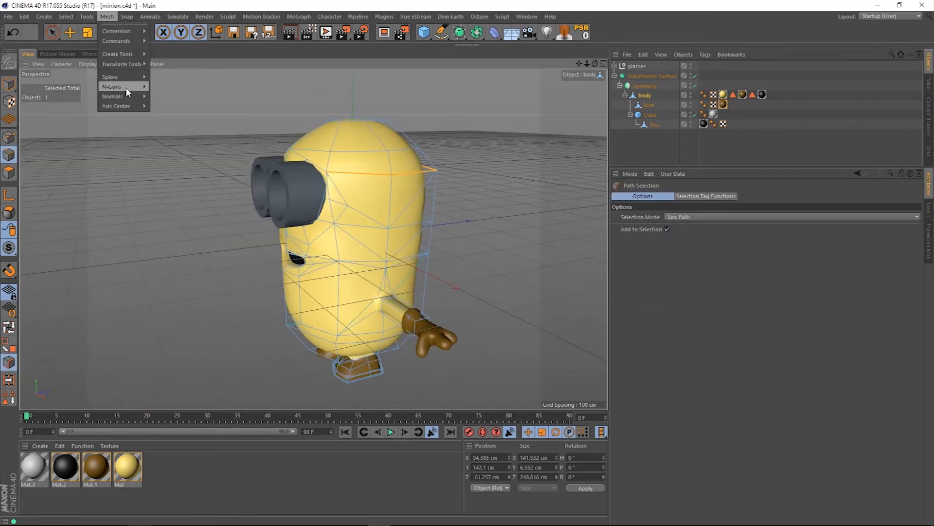
# Convert the selected head edges with Edge to Spline and select the resulting spline.
pyautogui.moveTo(86, 18)
pyautogui.moveTo(49, 43)
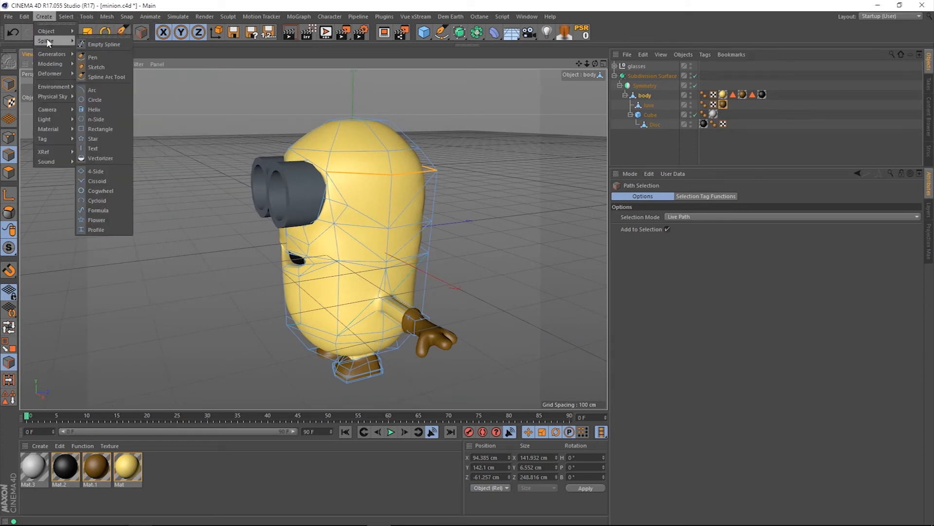
pyautogui.rightClick(170, 164)
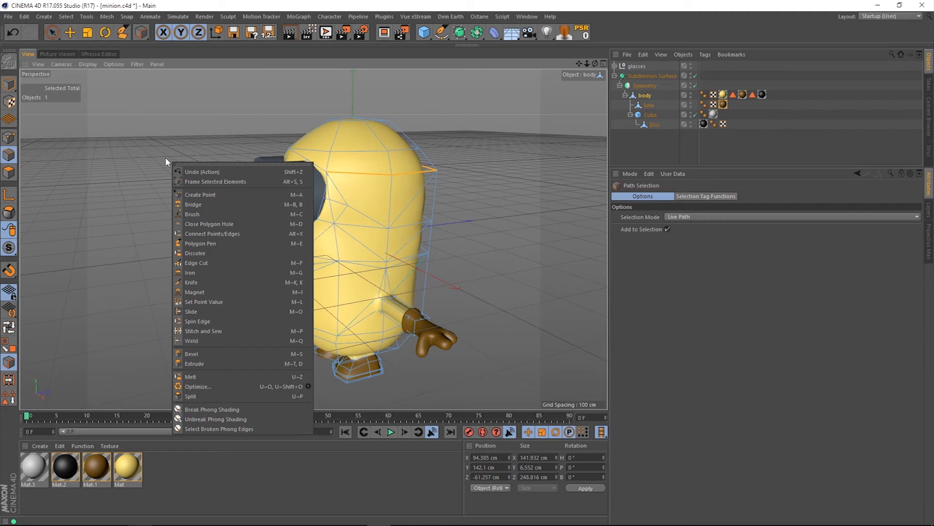
pyautogui.click(107, 16)
pyautogui.moveTo(111, 43)
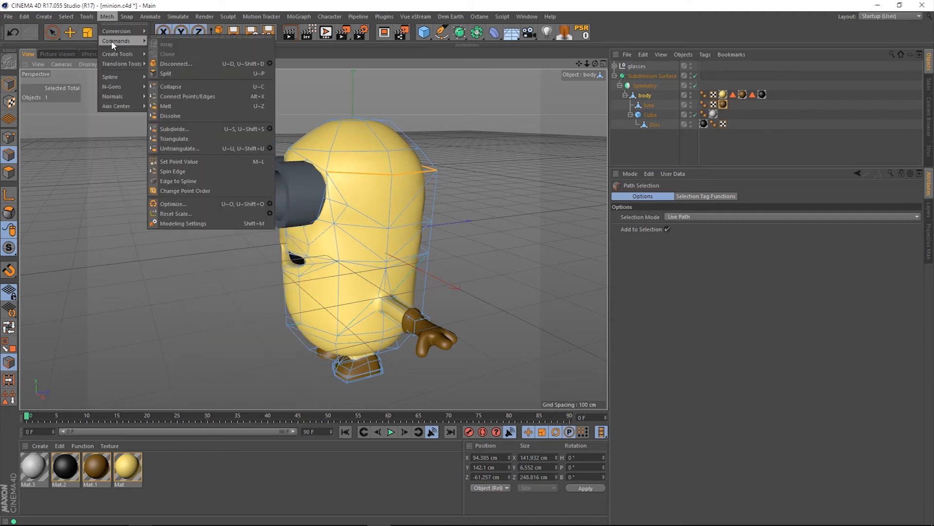
pyautogui.click(184, 180)
pyautogui.click(657, 105)
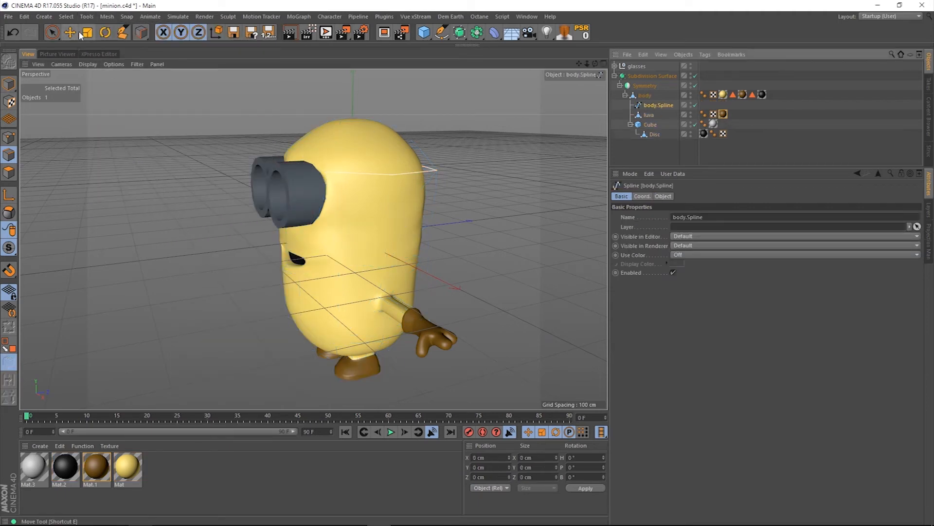
# Lower the head spline about 48 cm and set its type to Cubic with Uniform intermediate points.
pyautogui.click(70, 32)
pyautogui.click(9, 84)
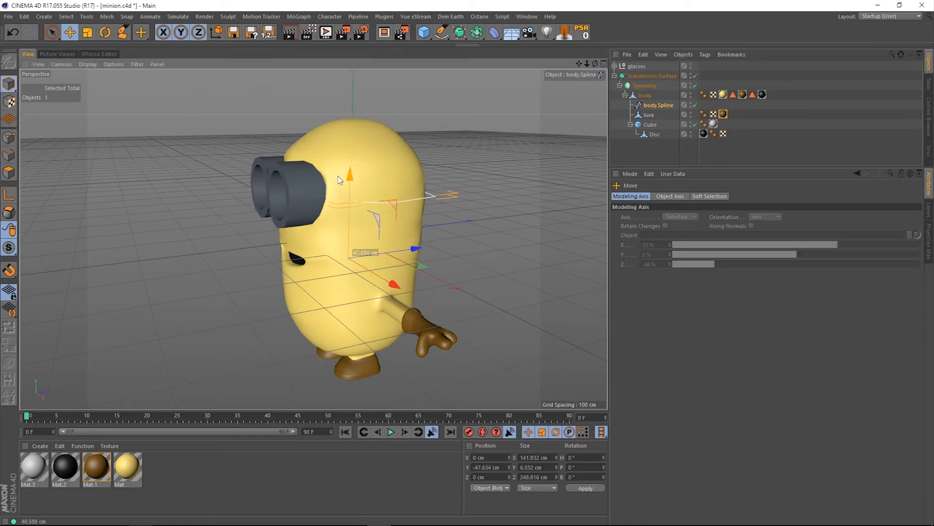
pyautogui.click(653, 106)
pyautogui.click(662, 196)
pyautogui.click(687, 216)
pyautogui.click(688, 237)
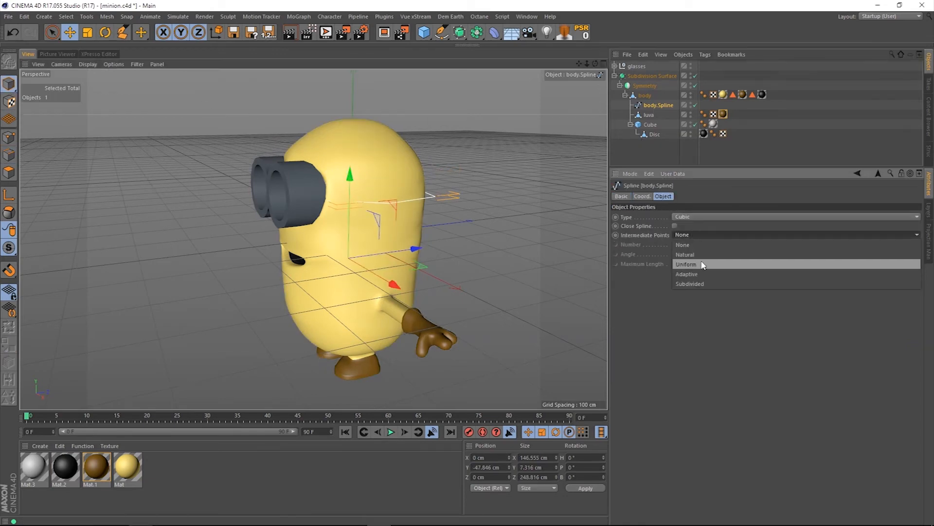
# Reposition the spline's points at the side and back of the head so the curve follows the body.
pyautogui.moveTo(594, 64); pyautogui.dragTo(226, 155)
pyautogui.click(9, 137)
pyautogui.click(442, 263)
pyautogui.moveTo(419, 311); pyautogui.dragTo(424, 300)
pyautogui.click(485, 226)
pyautogui.moveTo(528, 237); pyautogui.dragTo(520, 234)
pyautogui.click(447, 254)
pyautogui.click(479, 224)
# Try other interpolation settings for the head spline and return its type to Cubic.
pyautogui.click(699, 217)
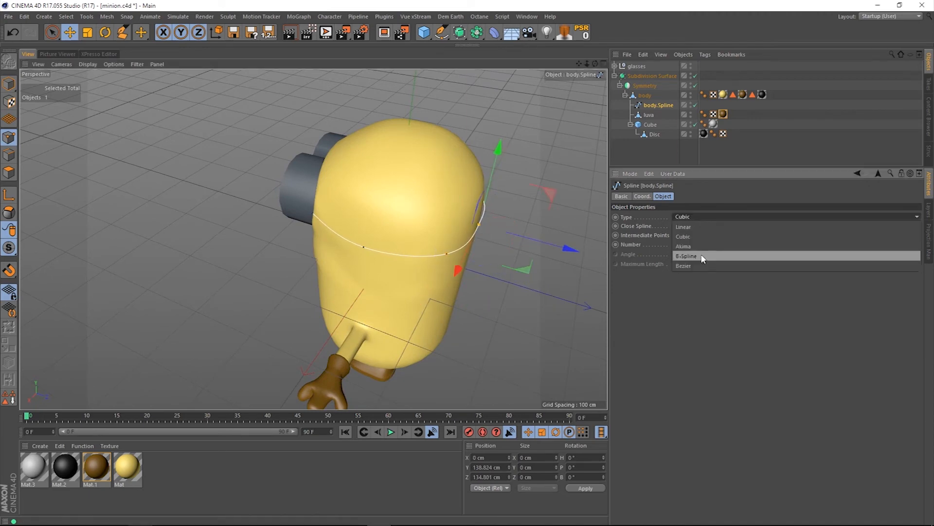
pyautogui.click(701, 235)
pyautogui.click(714, 243)
pyautogui.click(712, 217)
pyautogui.click(706, 236)
# Create an editable rectangle spline beside the minion and scale it to about 30.5 cm square.
pyautogui.keyDown('alt'); pyautogui.moveTo(487, 194); pyautogui.dragTo(491, 158); pyautogui.keyUp('alt')
pyautogui.click(443, 35)
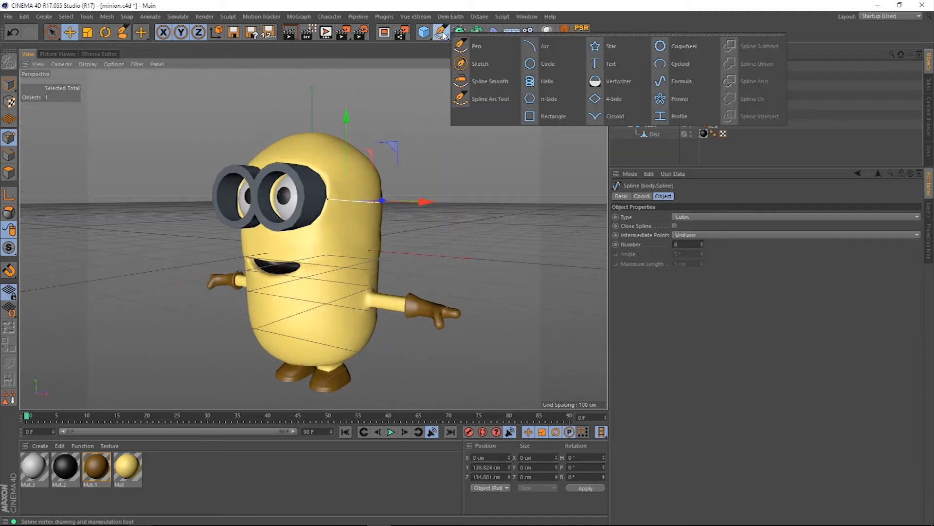
pyautogui.click(446, 157)
pyautogui.click(442, 33)
pyautogui.click(553, 116)
pyautogui.click(88, 33)
pyautogui.click(9, 137)
pyautogui.click(52, 33)
pyautogui.moveTo(383, 250); pyautogui.dragTo(481, 258)
pyautogui.press('t')
pyautogui.moveTo(504, 214); pyautogui.dragTo(445, 218)
pyautogui.click(8, 62)
pyautogui.click(9, 83)
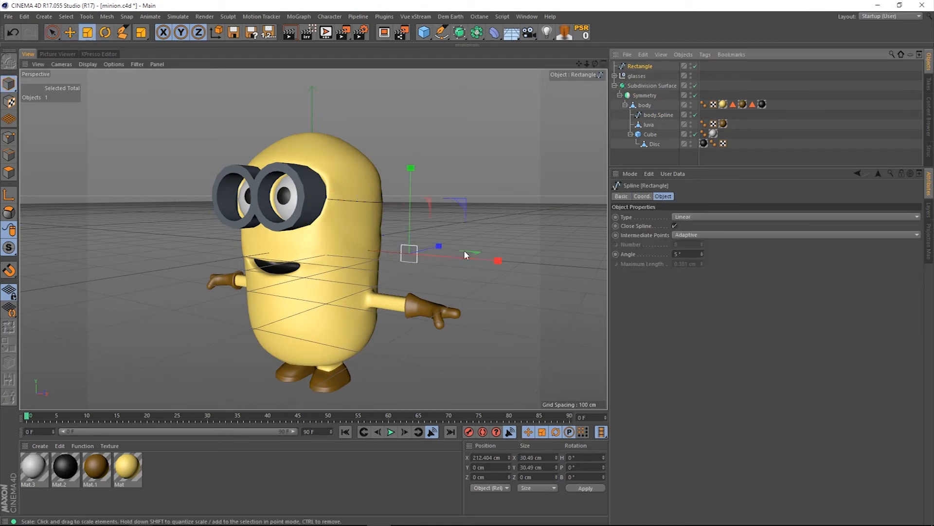
# Narrow the rectangle's width to about 4 cm for a thin strap profile.
pyautogui.moveTo(498, 260); pyautogui.dragTo(422, 252)
pyautogui.press('space')
pyautogui.moveTo(411, 169); pyautogui.dragTo(411, 119)
# Create a Sweep generator and place the rectangle profile and the head spline inside it.
pyautogui.moveTo(643, 68); pyautogui.dragTo(645, 76)
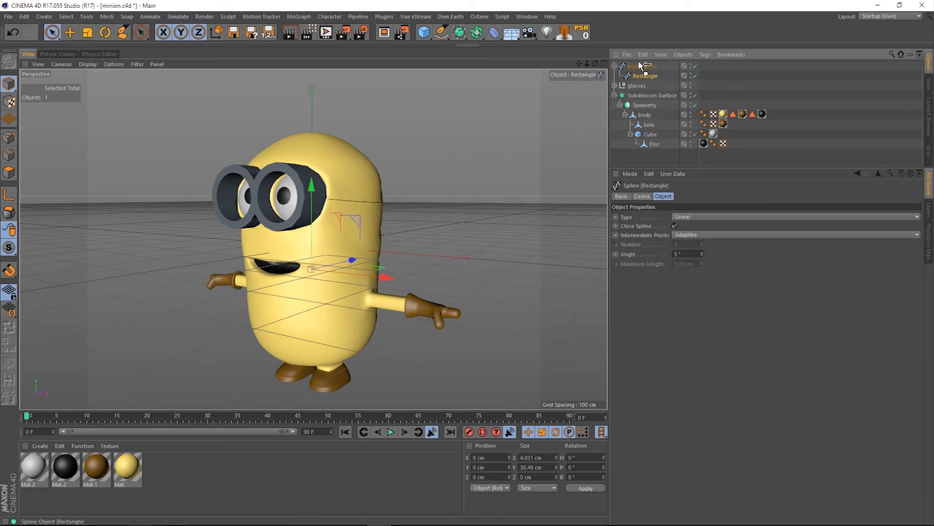
pyautogui.moveTo(458, 38); pyautogui.dragTo(568, 62)
pyautogui.moveTo(658, 72); pyautogui.dragTo(647, 89)
pyautogui.moveTo(646, 85); pyautogui.dragTo(584, 95)
# Reposition the head spline's front point where the strap meets the goggles.
pyautogui.click(639, 87)
pyautogui.click(9, 137)
pyautogui.click(328, 205)
pyautogui.moveTo(385, 235); pyautogui.dragTo(378, 188)
# Place the Sweep under the body object and apply the black Mat.2 material to it.
pyautogui.moveTo(635, 66); pyautogui.dragTo(645, 124)
pyautogui.moveTo(65, 466); pyautogui.dragTo(652, 104)
# Adjust the height of the strap spline's points so the band runs evenly around the head.
pyautogui.moveTo(595, 65); pyautogui.dragTo(540, 44)
pyautogui.click(631, 105)
pyautogui.click(663, 125)
pyautogui.moveTo(318, 116); pyautogui.dragTo(320, 118)
pyautogui.click(392, 208)
pyautogui.moveTo(393, 115); pyautogui.dragTo(393, 121)
pyautogui.moveTo(595, 64); pyautogui.dragTo(545, 87)
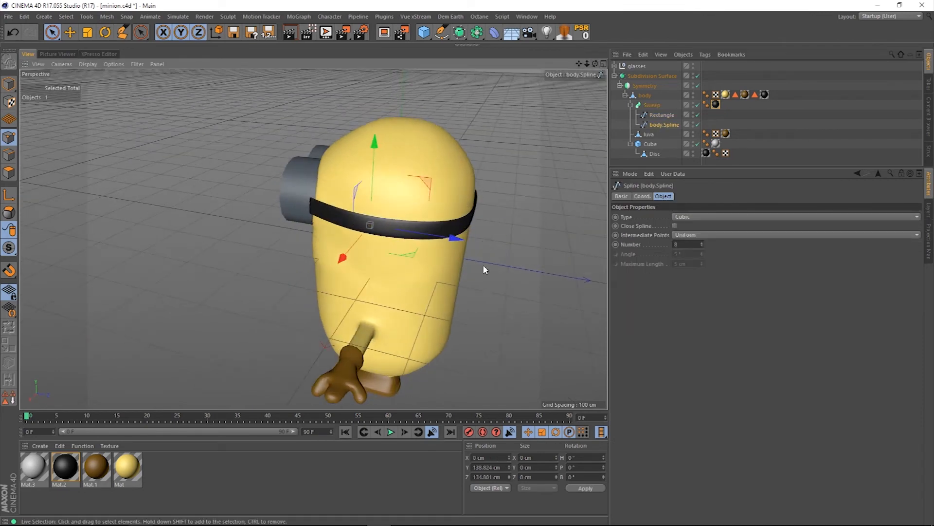
# Hide the Sweep briefly to select the spline's rear point and raise that point slightly.
pyautogui.click(697, 105)
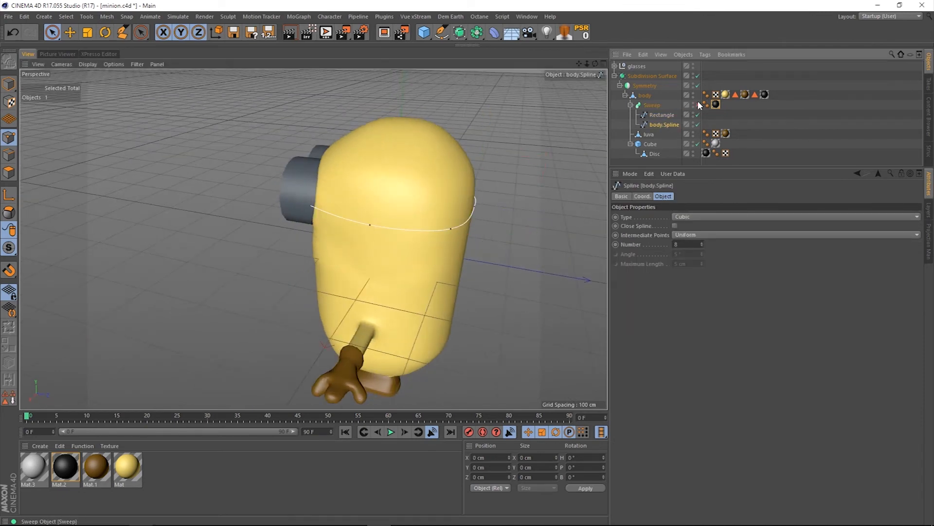
pyautogui.click(450, 229)
pyautogui.click(697, 105)
pyautogui.moveTo(459, 149); pyautogui.dragTo(459, 144)
# Select the body's side point near the strap and move it slightly outward along X.
pyautogui.moveTo(595, 64); pyautogui.dragTo(669, 64)
pyautogui.click(645, 95)
pyautogui.click(347, 205)
pyautogui.moveTo(422, 204); pyautogui.dragTo(433, 204)
# Compare the whole minion with the reference image in the front view.
pyautogui.moveTo(587, 64)
pyautogui.mouseDown()
pyautogui.moveTo(506, 64)
pyautogui.moveTo(711, 48)
pyautogui.moveTo(603, 38)
pyautogui.moveTo(582, 67)
pyautogui.mouseUp()
pyautogui.hotkey('shift', 'v')
pyautogui.moveTo(595, 64)
pyautogui.mouseDown()
pyautogui.moveTo(545, 73)
pyautogui.moveTo(605, 67)
pyautogui.mouseUp()
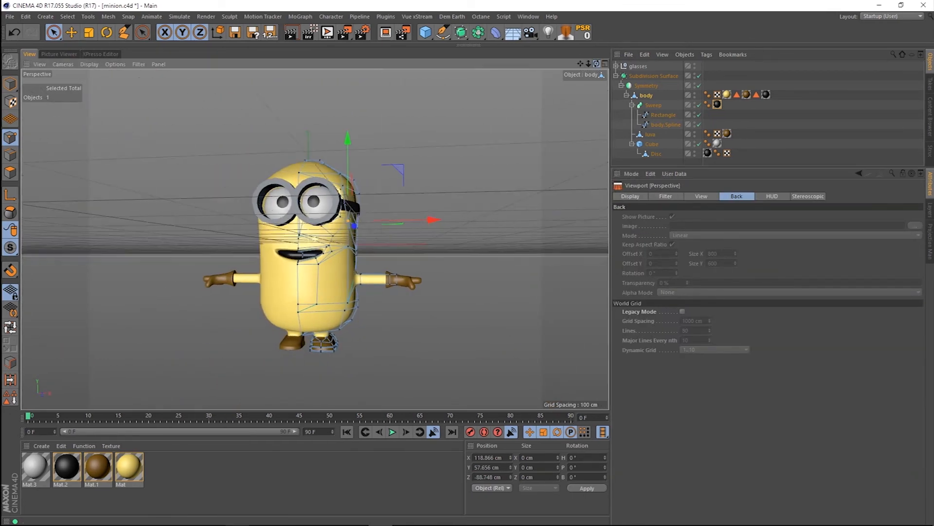
pyautogui.click(605, 64)
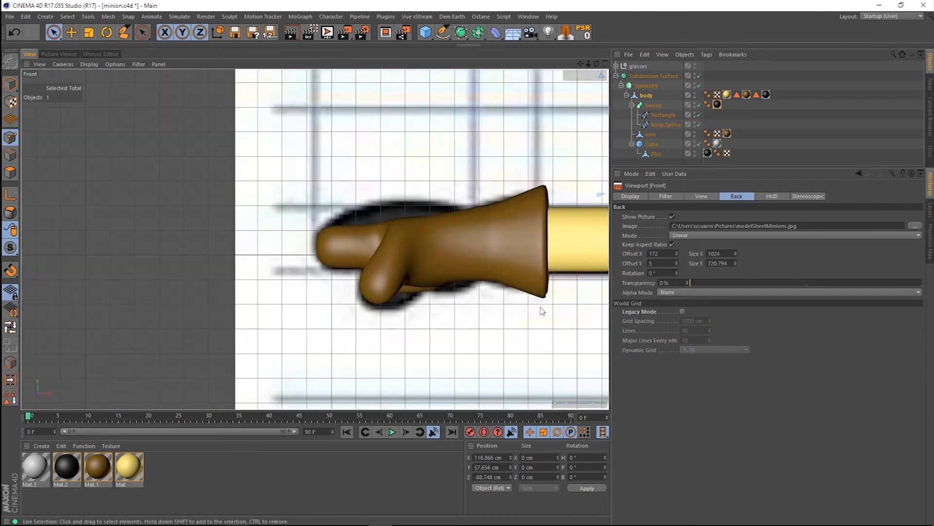
pyautogui.scroll(-10, 281, 189)
pyautogui.scroll(3, 437, 329)
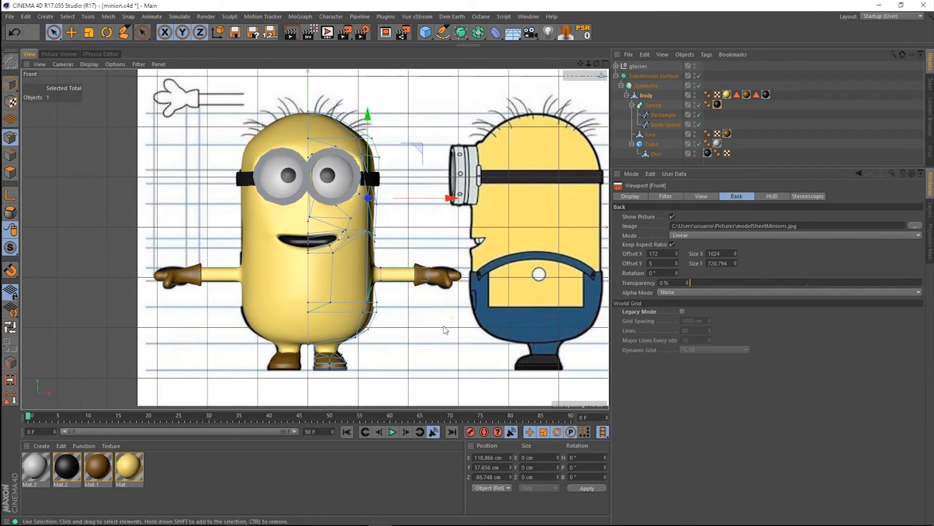
# Give the object hierarchy more vertical space and reselect the body.
pyautogui.moveTo(645, 168); pyautogui.dragTo(644, 335)
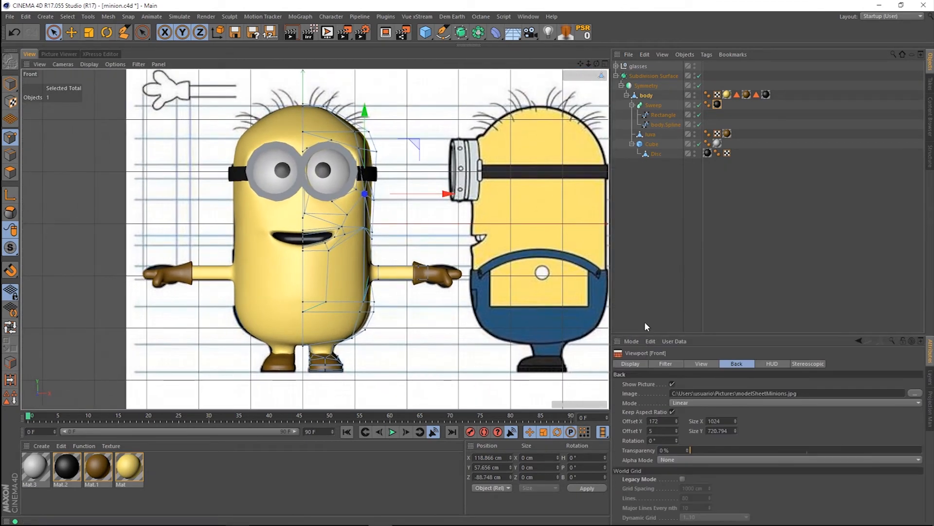
pyautogui.click(621, 86)
pyautogui.click(639, 128)
pyautogui.click(622, 86)
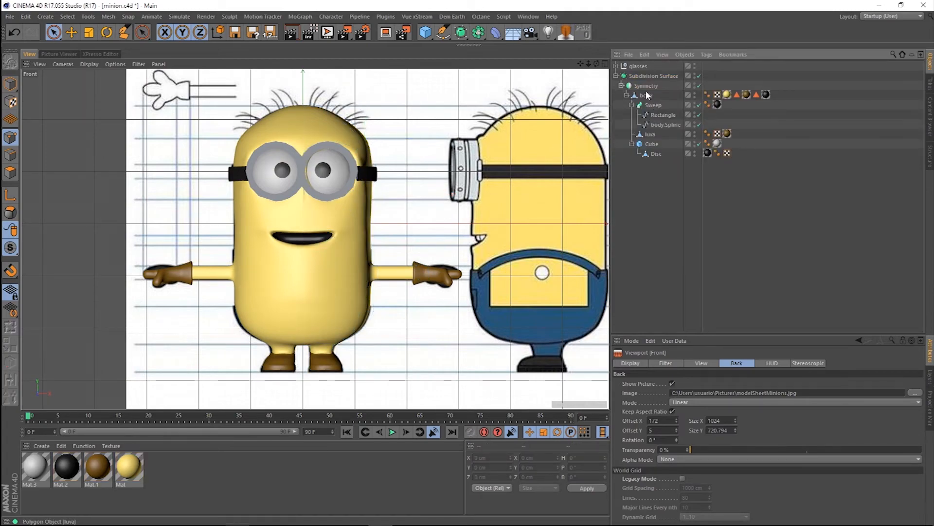
pyautogui.click(646, 95)
# Return to the perspective view, hide the glasses and reposition the body's centre point between the eyes.
pyautogui.click(605, 63)
pyautogui.click(313, 64)
pyautogui.moveTo(588, 64); pyautogui.dragTo(632, 63)
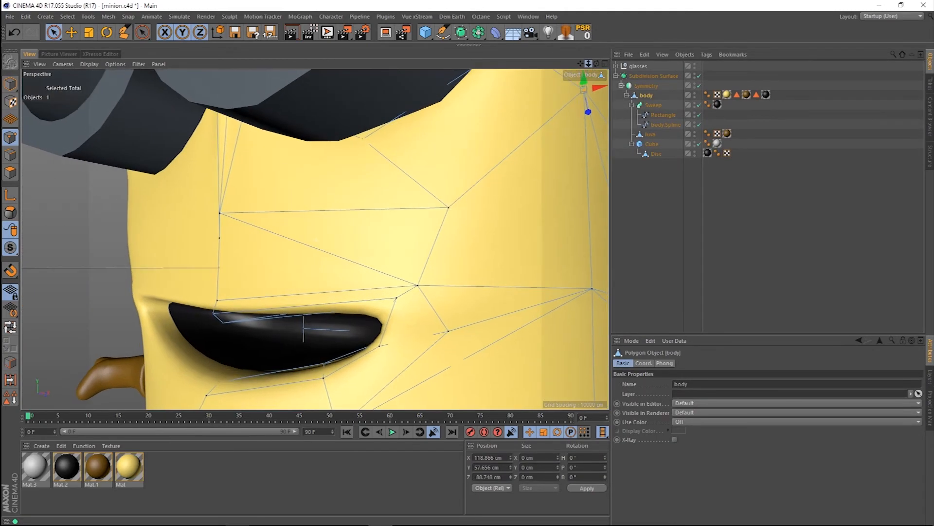
pyautogui.click(694, 64)
pyautogui.click(695, 65)
pyautogui.scroll(-5, 385, 108)
pyautogui.click(260, 111)
pyautogui.moveTo(298, 131); pyautogui.dragTo(304, 137)
pyautogui.moveTo(580, 64); pyautogui.dragTo(598, 64)
# With smoothing and the eye Cube disabled, shift the inner eye socket point outward and raise the centre point beside it.
pyautogui.click(700, 75)
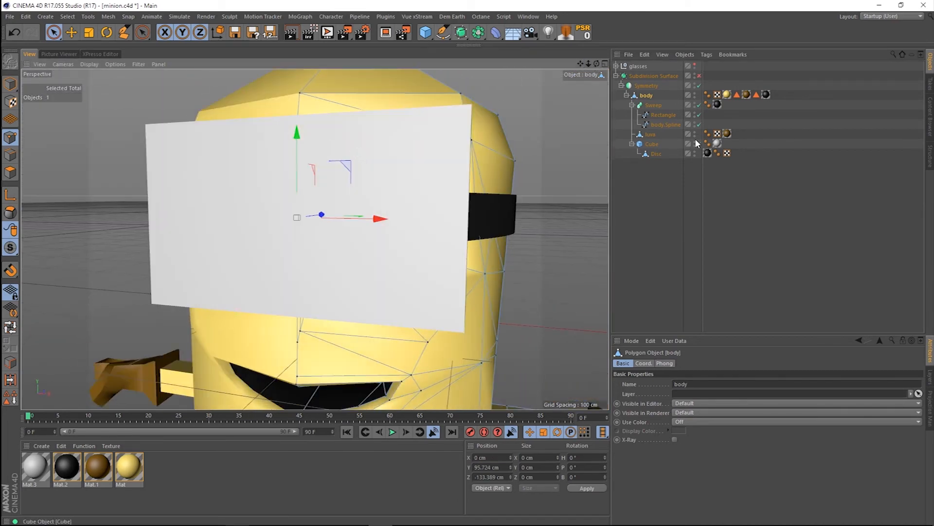
pyautogui.click(699, 144)
pyautogui.click(304, 206)
pyautogui.moveTo(385, 207); pyautogui.dragTo(390, 207)
pyautogui.click(297, 217)
pyautogui.moveTo(297, 132); pyautogui.dragTo(299, 120)
# Align the two nose bridge points in height and turn subdivision smoothing back on.
pyautogui.click(269, 170)
pyautogui.click(299, 206)
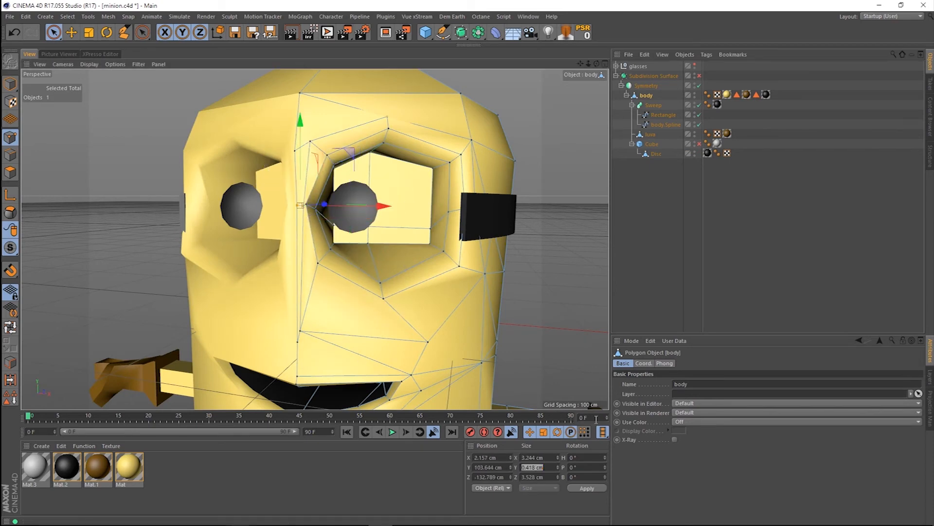
pyautogui.click(231, 300)
pyautogui.press('q')
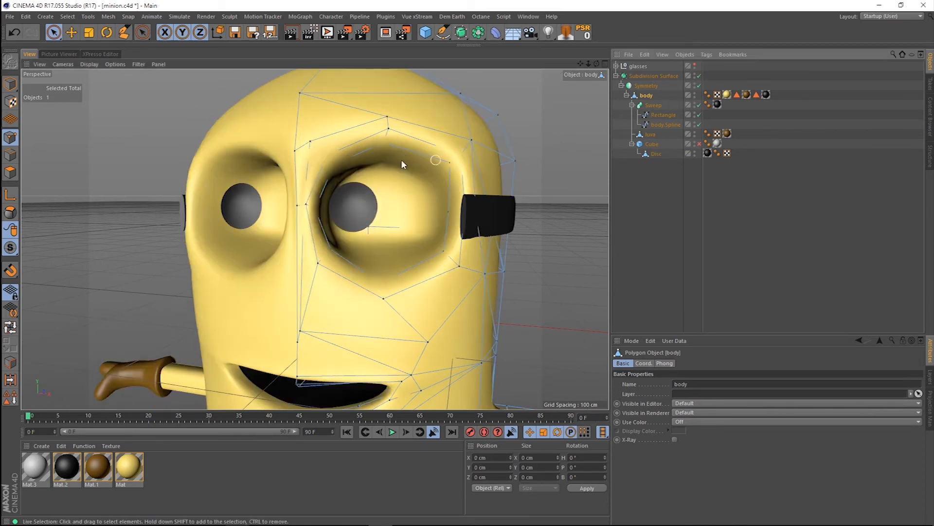
# Lower the inner upper point of the eye socket and move the neighbouring centre point in depth.
pyautogui.click(308, 142)
pyautogui.moveTo(313, 74); pyautogui.dragTo(315, 88)
pyautogui.click(297, 151)
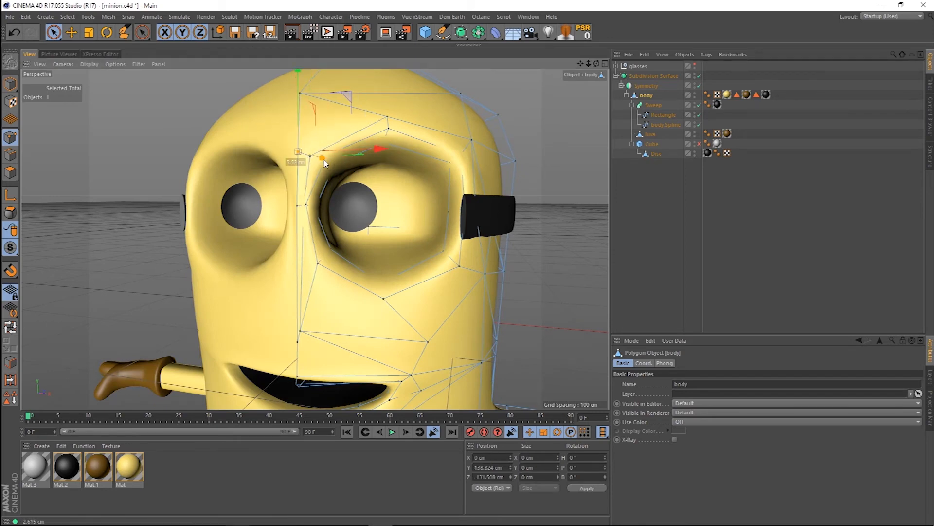
# Set the Z size of the two centre points between the eyes to 0 and shift them in depth.
pyautogui.keyDown('shift'); pyautogui.click(297, 205); pyautogui.keyUp('shift')
pyautogui.click(550, 477)
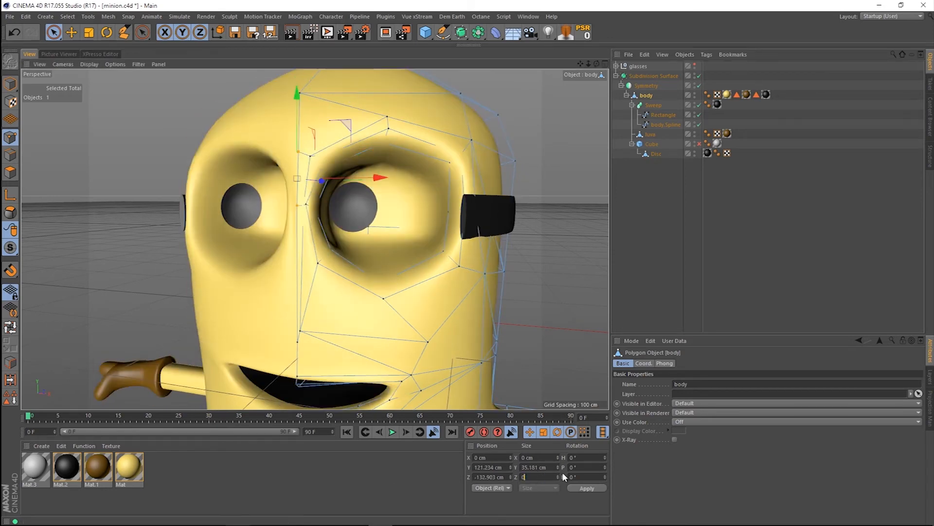
pyautogui.moveTo(324, 180); pyautogui.dragTo(322, 189)
# Try to move the two centre points between the eyes further in depth.
pyautogui.moveTo(596, 64); pyautogui.dragTo(681, 80)
pyautogui.moveTo(265, 176); pyautogui.dragTo(289, 178)
pyautogui.hotkey('ctrl', 'z')
pyautogui.hotkey('ctrl', 'z')
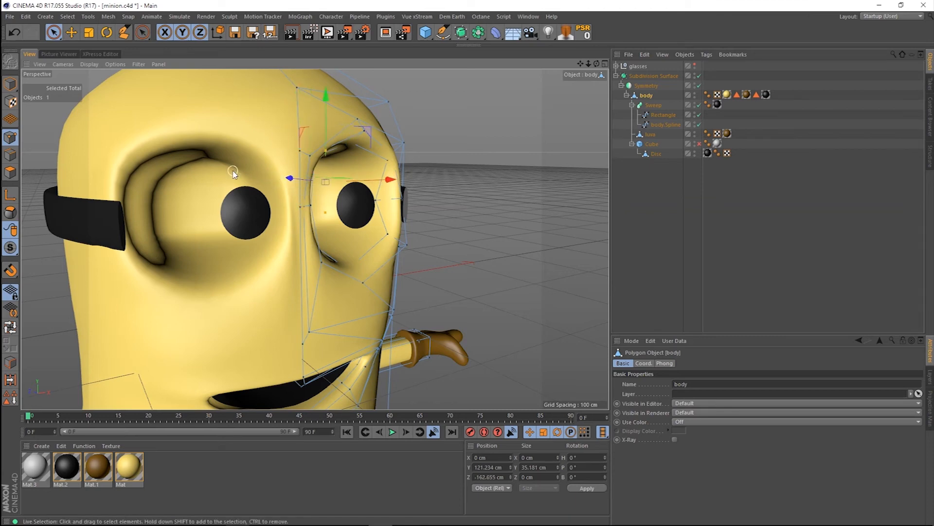
# Show the glasses and the eye Cube again and nudge a point of the body mesh to refine its shape.
pyautogui.click(695, 65)
pyautogui.click(699, 144)
pyautogui.moveTo(597, 64); pyautogui.dragTo(567, 48)
pyautogui.keyDown('alt'); pyautogui.moveTo(501, 258); pyautogui.dragTo(465, 282); pyautogui.keyUp('alt')
pyautogui.click(345, 340)
pyautogui.moveTo(352, 314); pyautogui.dragTo(413, 296)
pyautogui.moveTo(597, 64); pyautogui.dragTo(586, 67)
pyautogui.moveTo(302, 340); pyautogui.dragTo(299, 337)
pyautogui.click(491, 315)
# Render the front perspective view of the minion to the Picture Viewer.
pyautogui.moveTo(597, 63); pyautogui.dragTo(504, 65)
pyautogui.hotkey('shift', 'r')
pyautogui.click(657, 211)
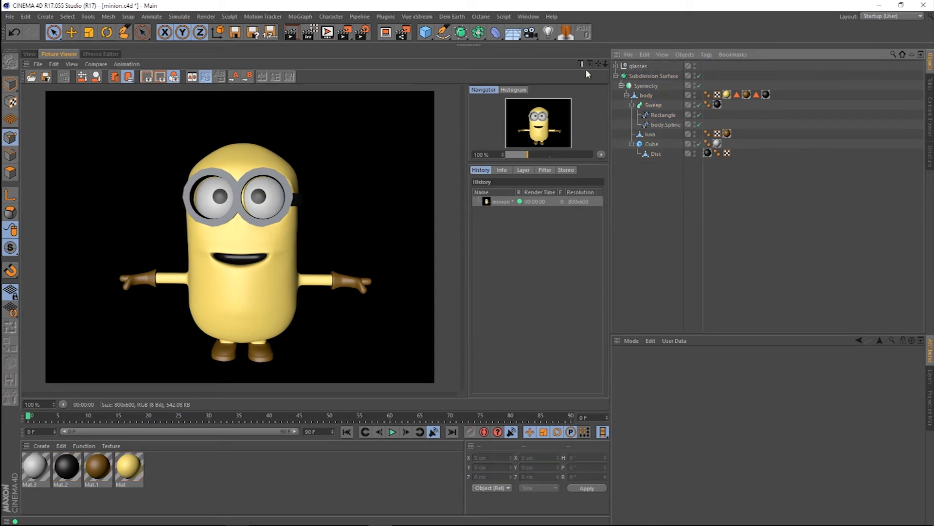
# Expand the glasses group, select its Loft and render the perspective view to the Picture Viewer again.
pyautogui.click(616, 66)
pyautogui.click(29, 54)
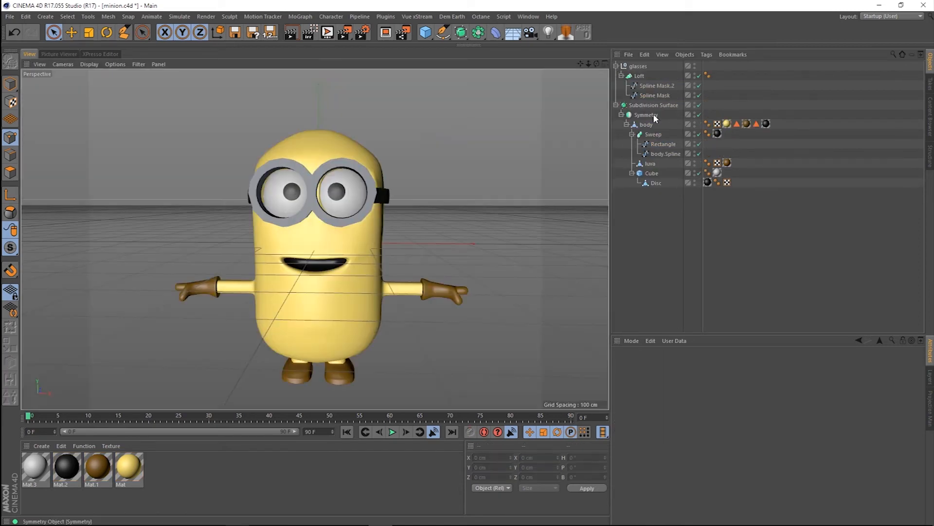
pyautogui.click(646, 86)
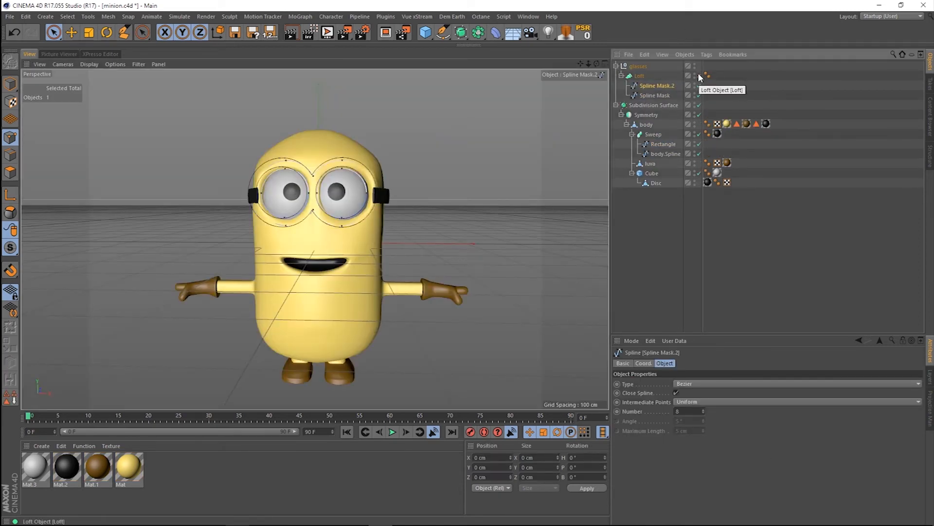
pyautogui.click(638, 77)
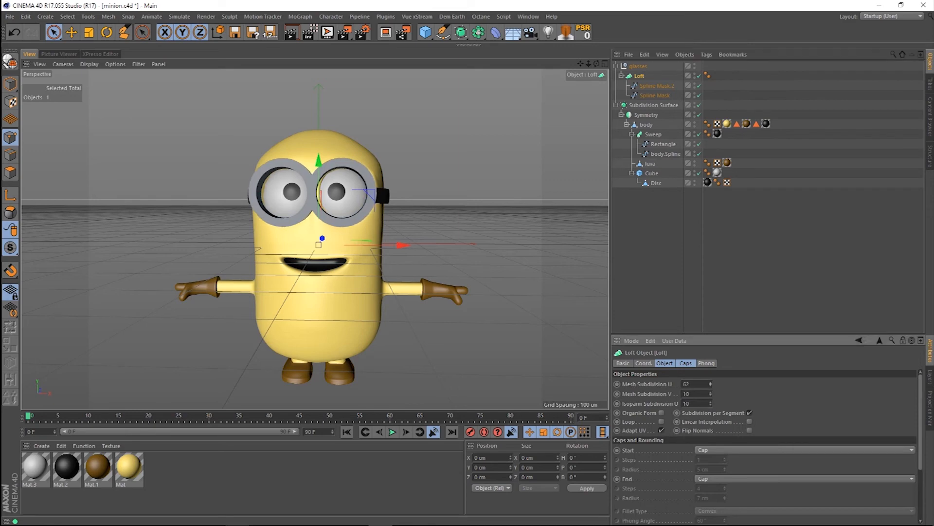
pyautogui.hotkey('shift', 'r')
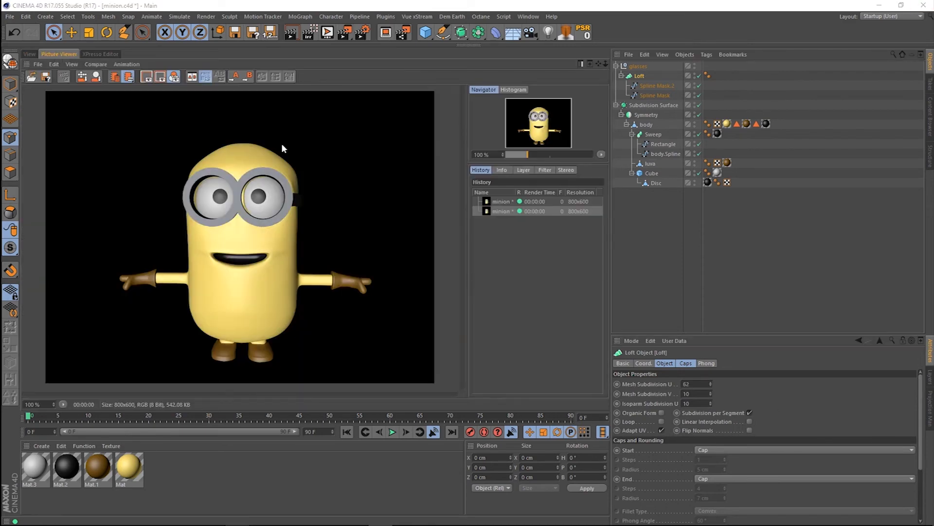
# Nudge the body mesh points beside the mouth corner in the perspective view.
pyautogui.click(30, 54)
pyautogui.click(646, 124)
pyautogui.keyDown('alt'); pyautogui.moveTo(428, 263); pyautogui.dragTo(380, 249); pyautogui.keyUp('alt')
pyautogui.moveTo(383, 209); pyautogui.dragTo(383, 210)
pyautogui.click(375, 287)
pyautogui.moveTo(381, 282); pyautogui.dragTo(382, 282)
pyautogui.click(401, 281)
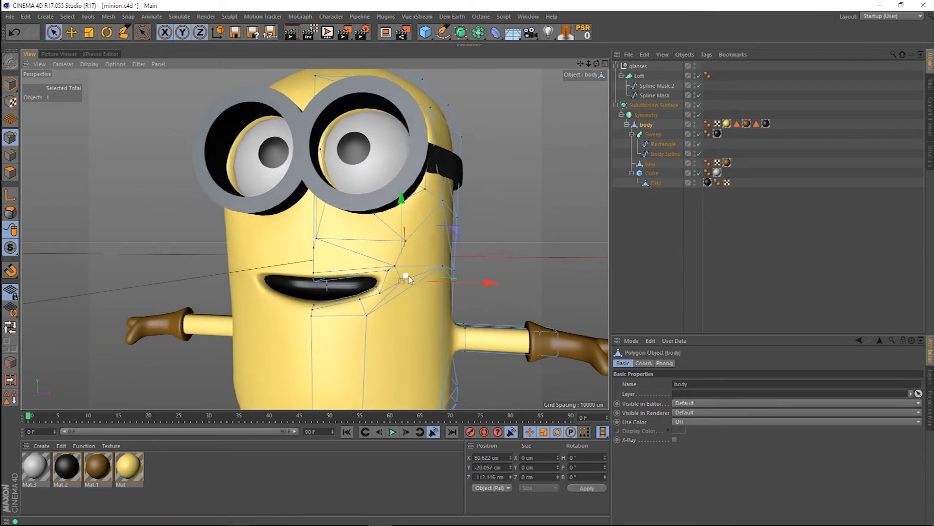
# Move the body point below the mouth corner and compare the face with subdivision smoothing off and on.
pyautogui.keyDown('alt'); pyautogui.moveTo(470, 210); pyautogui.dragTo(440, 287); pyautogui.keyUp('alt')
pyautogui.keyDown('alt'); pyautogui.moveTo(428, 277); pyautogui.dragTo(477, 248); pyautogui.keyUp('alt')
pyautogui.click(361, 317)
pyautogui.moveTo(361, 239); pyautogui.dragTo(549, 132)
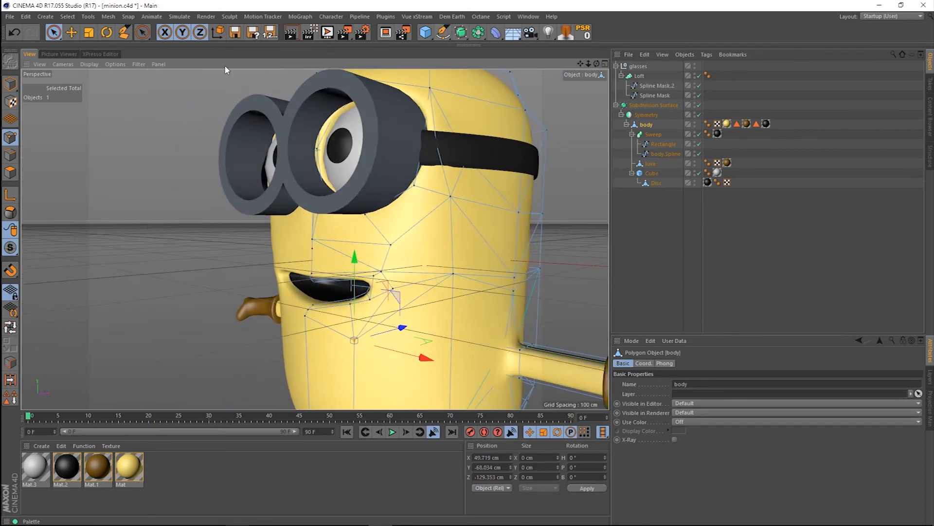
pyautogui.click(124, 32)
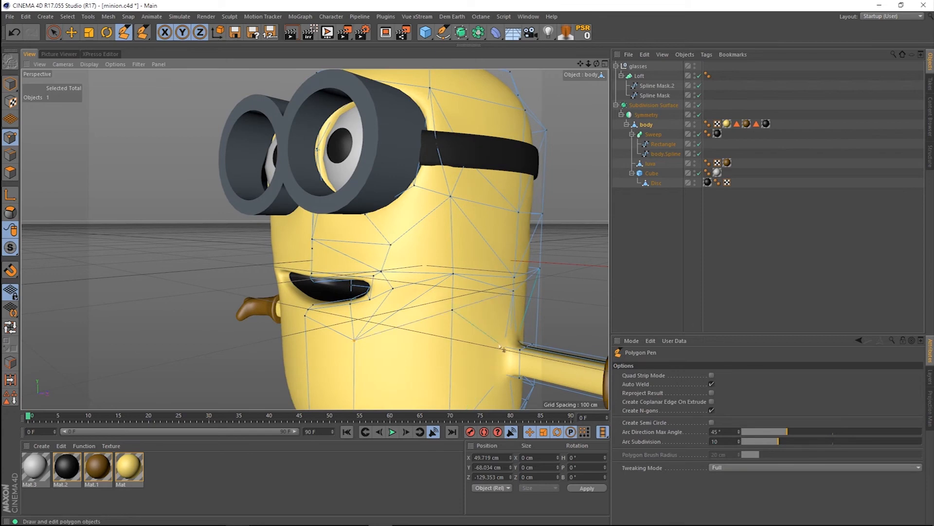
pyautogui.press('q')
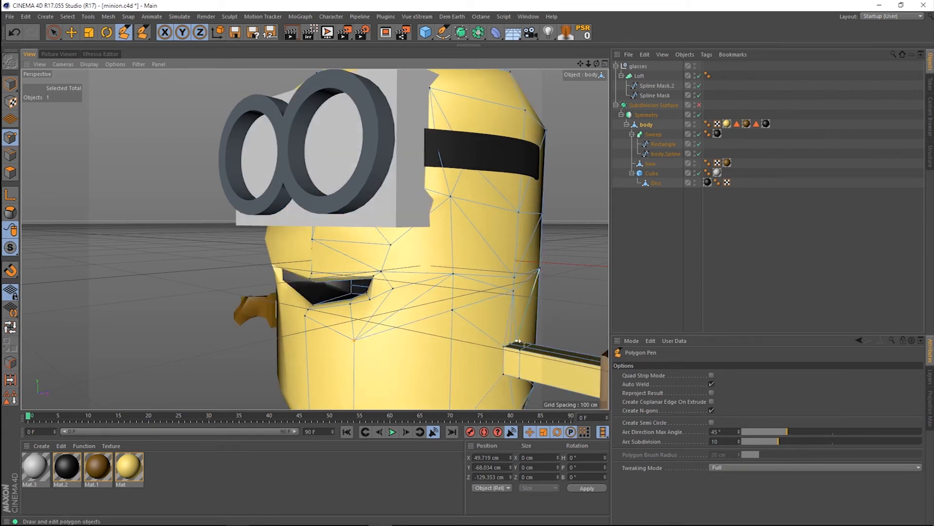
pyautogui.press('q')
pyautogui.keyDown('alt'); pyautogui.moveTo(495, 285); pyautogui.dragTo(531, 258); pyautogui.keyUp('alt')
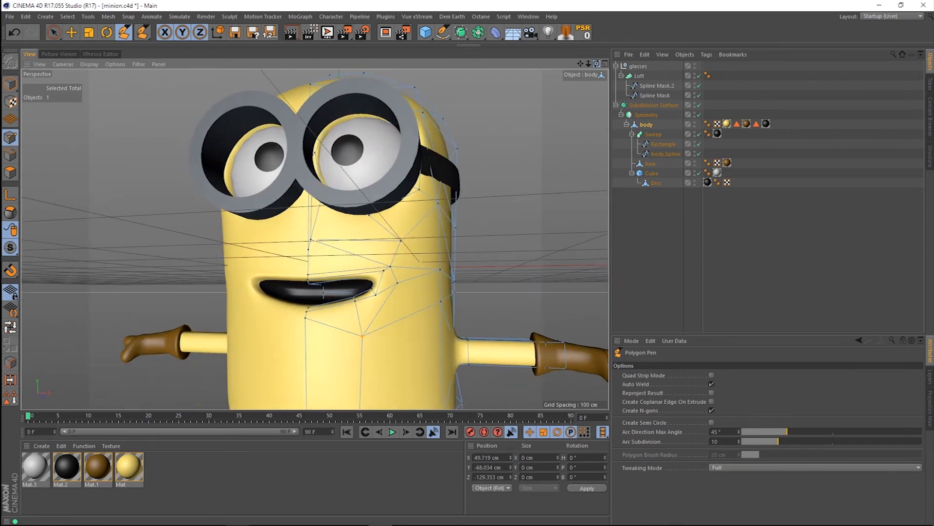
# Lower the centre-line body point under the mouth and raise the two points above the mouth corner.
pyautogui.press('space')
pyautogui.click(305, 317)
pyautogui.moveTo(305, 238); pyautogui.dragTo(305, 263)
pyautogui.keyDown('alt'); pyautogui.moveTo(363, 288); pyautogui.dragTo(314, 319); pyautogui.keyUp('alt')
pyautogui.click(388, 272)
pyautogui.keyDown('shift'); pyautogui.click(403, 250); pyautogui.keyUp('shift')
pyautogui.moveTo(397, 176); pyautogui.dragTo(412, 163)
pyautogui.press('space')
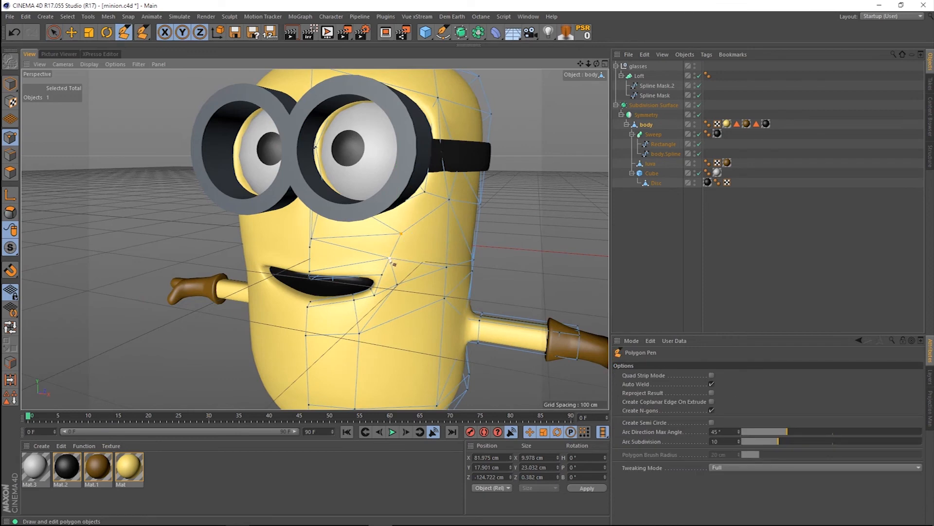
pyautogui.keyDown('ctrl'); pyautogui.click(391, 257); pyautogui.keyUp('ctrl')
pyautogui.hotkey('ctrl', 'z')
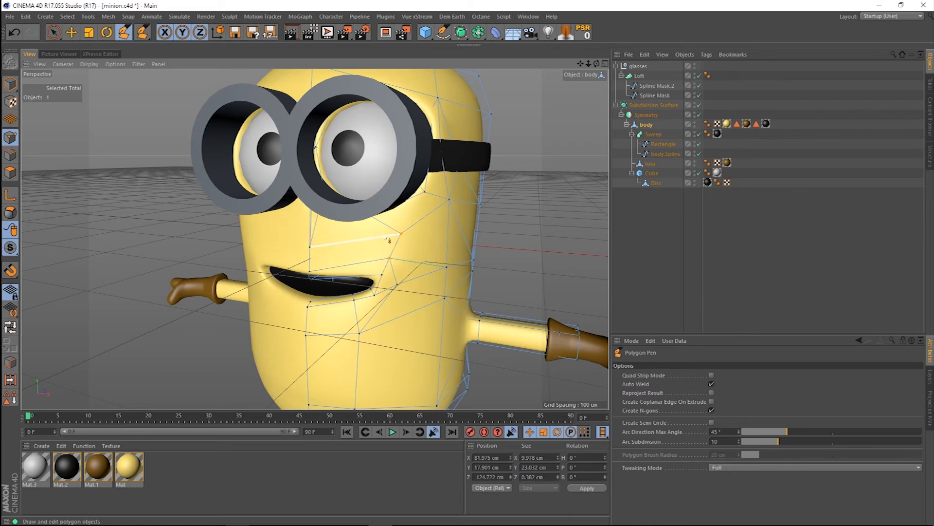
pyautogui.hotkey('ctrl', 'z')
# Raise the two centre-line points above the upper lip and nudge a point near the mouth corner.
pyautogui.press('space')
pyautogui.click(310, 272)
pyautogui.press('space')
pyautogui.press('space')
pyautogui.keyDown('shift'); pyautogui.click(309, 247); pyautogui.keyUp('shift')
pyautogui.moveTo(310, 177); pyautogui.dragTo(310, 161)
pyautogui.click(302, 272)
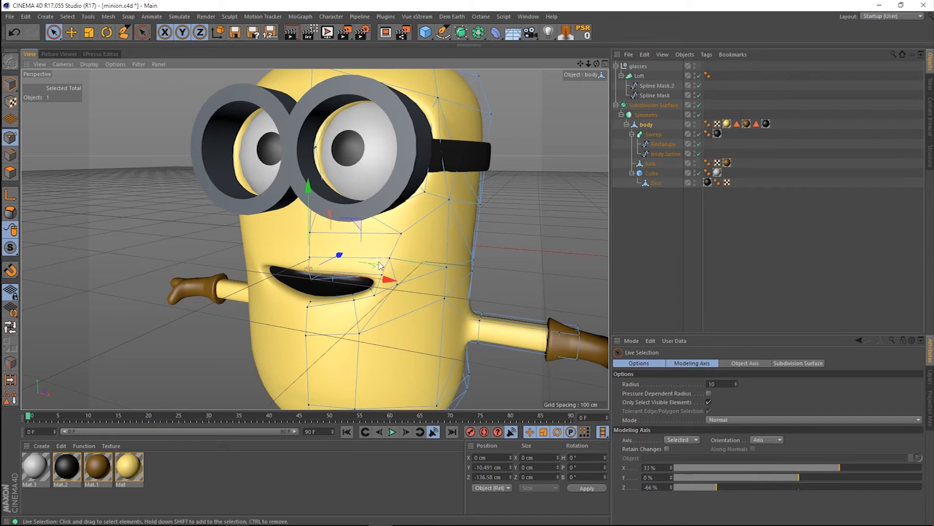
pyautogui.moveTo(383, 197)
pyautogui.mouseDown()
pyautogui.moveTo(384, 188)
pyautogui.moveTo(379, 196)
pyautogui.mouseUp()
# Select the mouth-corner points, render the three-quarter perspective view to the Picture Viewer and return to the model view.
pyautogui.click(374, 293)
pyautogui.scroll(-5, 379, 196)
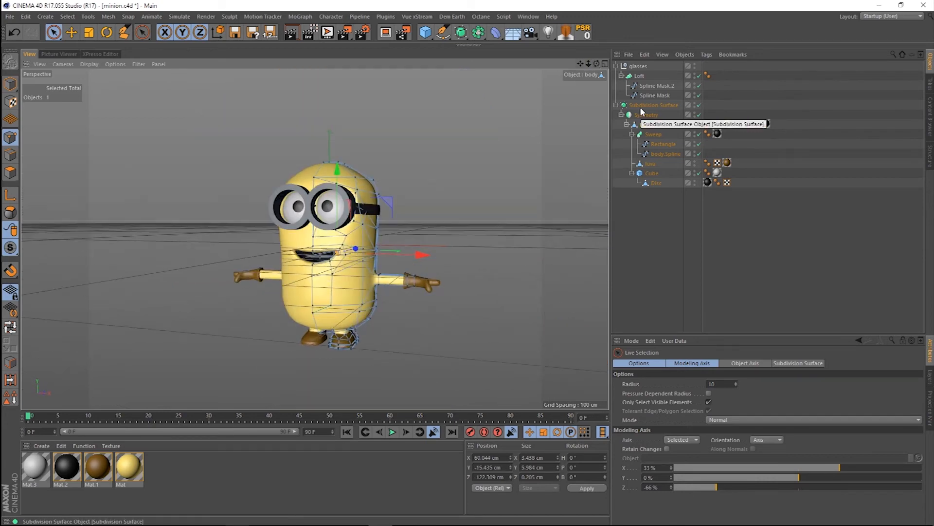
pyautogui.hotkey('shift', 'r')
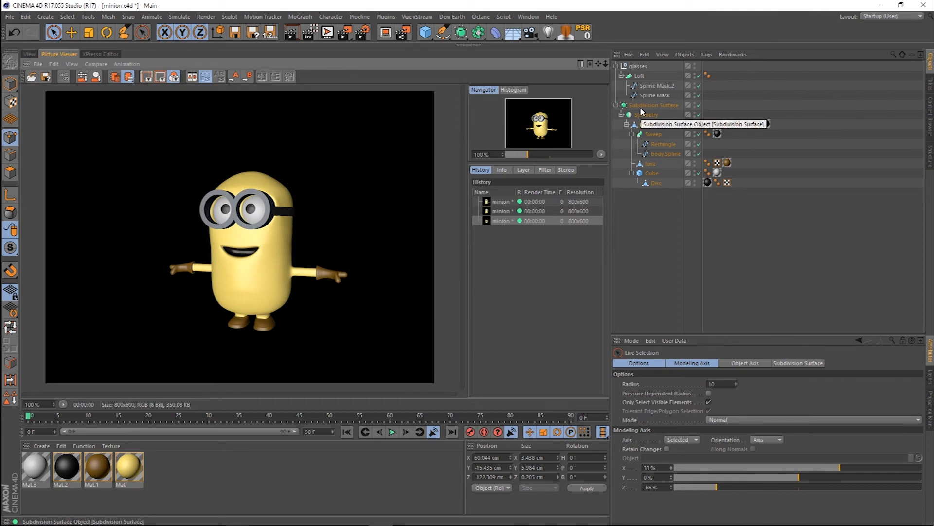
pyautogui.click(29, 54)
pyautogui.click(628, 213)
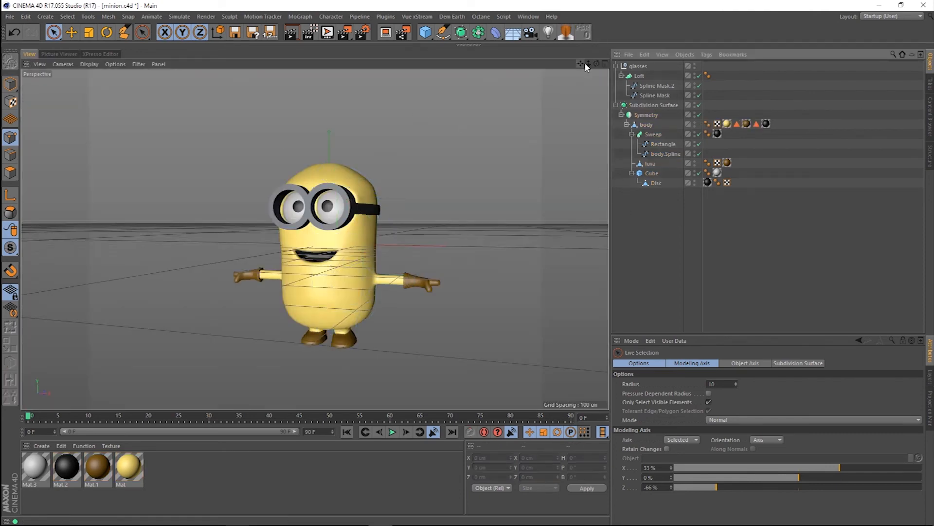
# Draw a Bezier spline along the upper lip from one mouth corner to the other in the front view.
pyautogui.middleClick(593, 115)
pyautogui.press('F1')
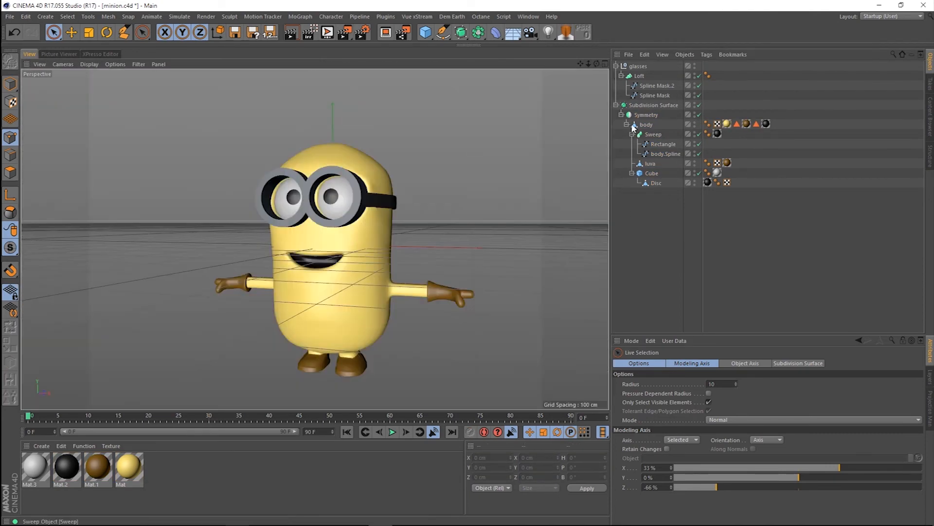
pyautogui.click(646, 125)
pyautogui.moveTo(588, 64); pyautogui.dragTo(591, 64)
pyautogui.click(605, 64)
pyautogui.click(605, 239)
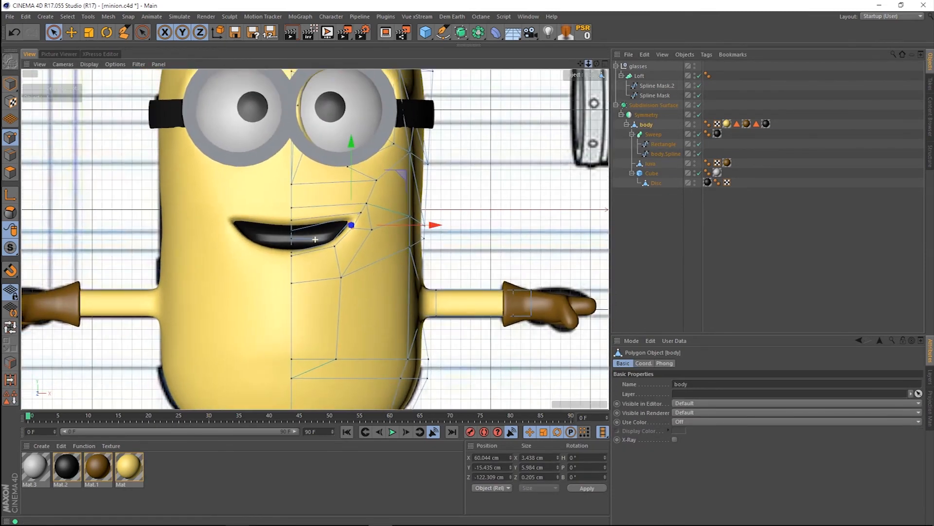
pyautogui.click(443, 33)
pyautogui.click(234, 223)
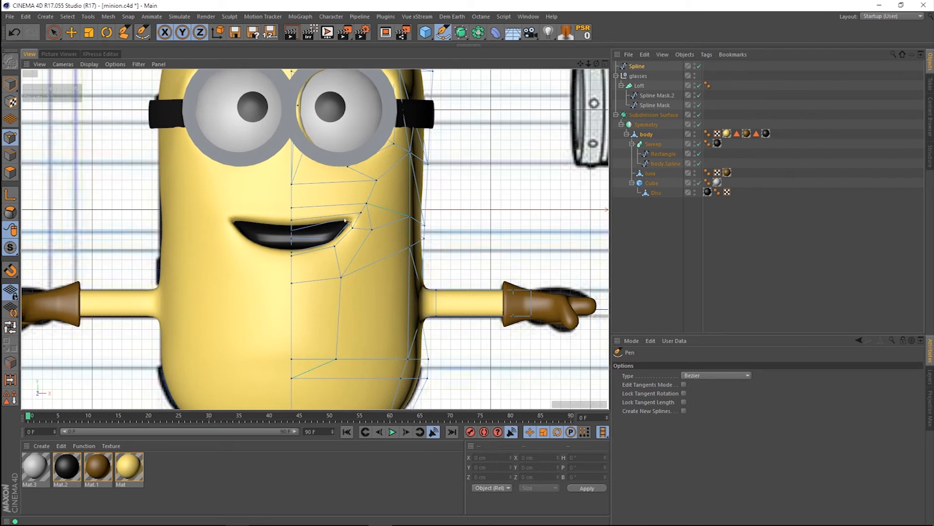
# Hide the Subdivision Surface and move the spline's middle and end points down towards the reference mouth.
pyautogui.doubleClick(694, 113)
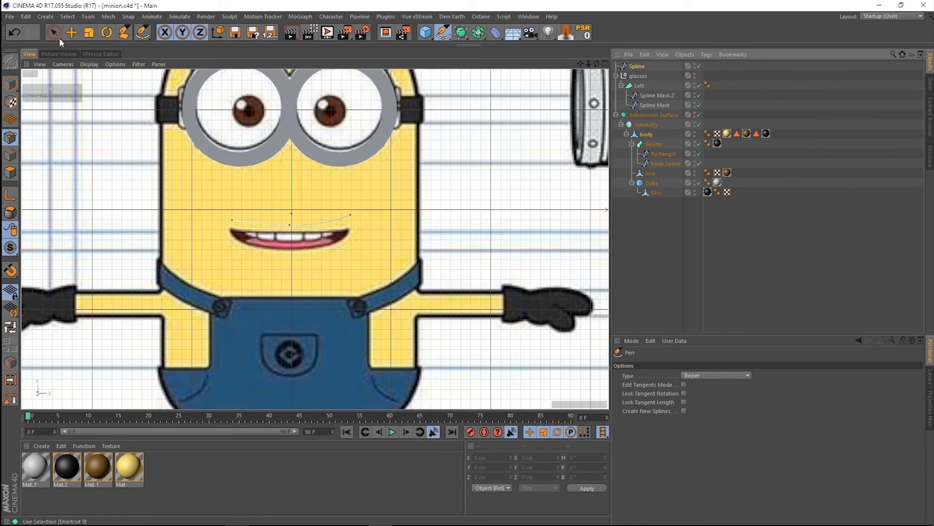
pyautogui.click(55, 34)
pyautogui.click(291, 228)
pyautogui.moveTo(291, 204); pyautogui.dragTo(351, 135)
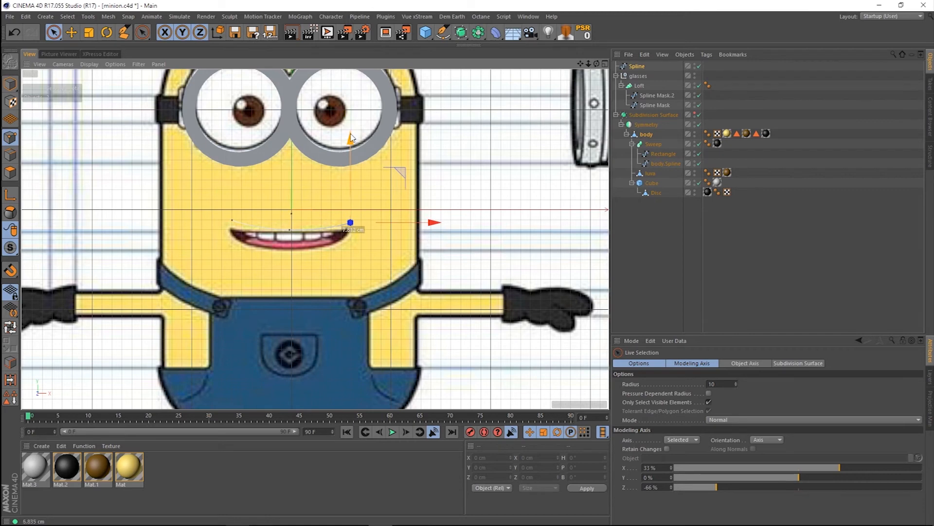
# Show the Subdivision Surface again and enable X-Ray on it.
pyautogui.click(694, 113)
pyautogui.click(653, 117)
pyautogui.click(624, 363)
pyautogui.click(675, 448)
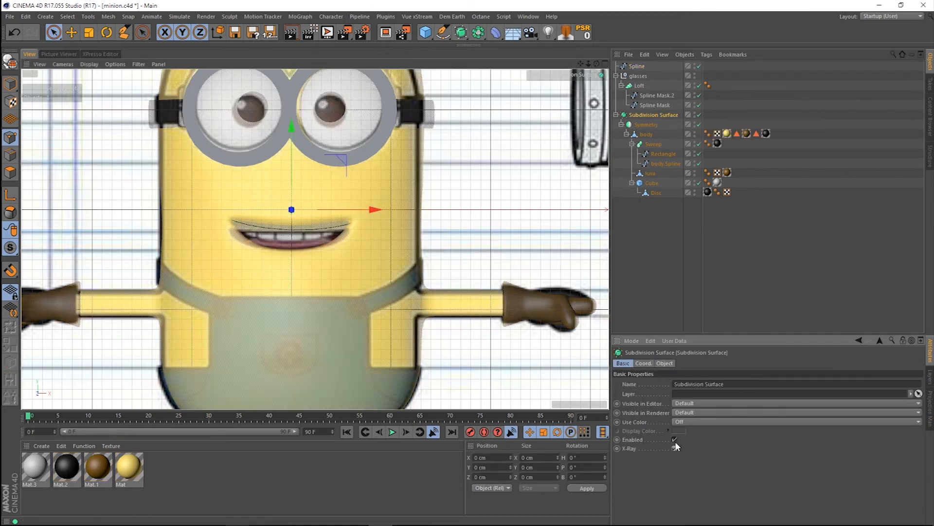
# Lower the middle points of the mouth spline to follow the upper edge of the reference teeth.
pyautogui.click(636, 66)
pyautogui.moveTo(307, 172); pyautogui.dragTo(312, 148)
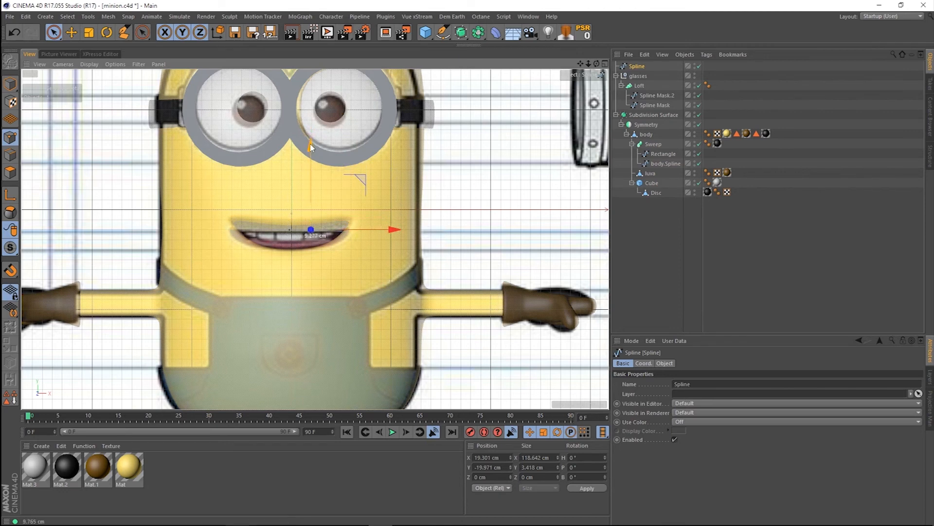
pyautogui.moveTo(314, 138); pyautogui.dragTo(293, 159)
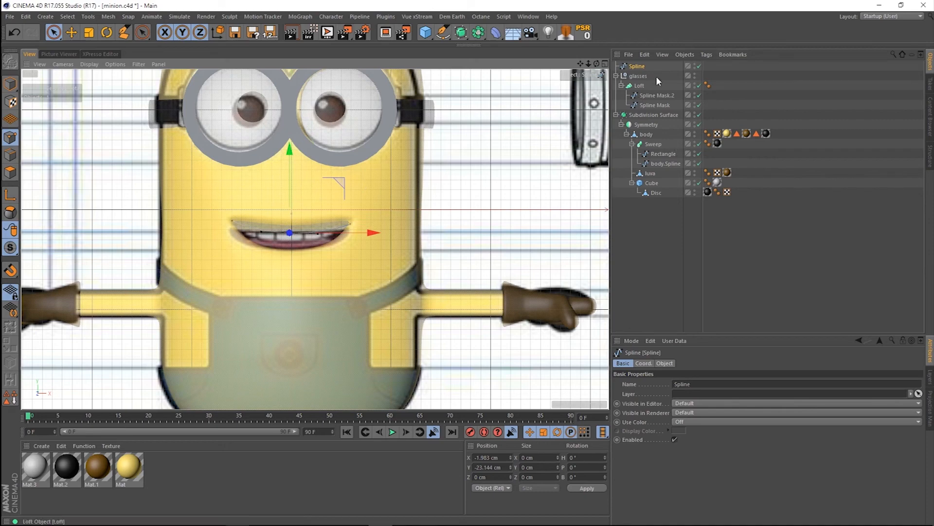
# Move the mouth spline forward in depth to the front of the face and rename it teethSpline.
pyautogui.click(604, 65)
pyautogui.press('e')
pyautogui.moveTo(538, 122); pyautogui.dragTo(531, 162)
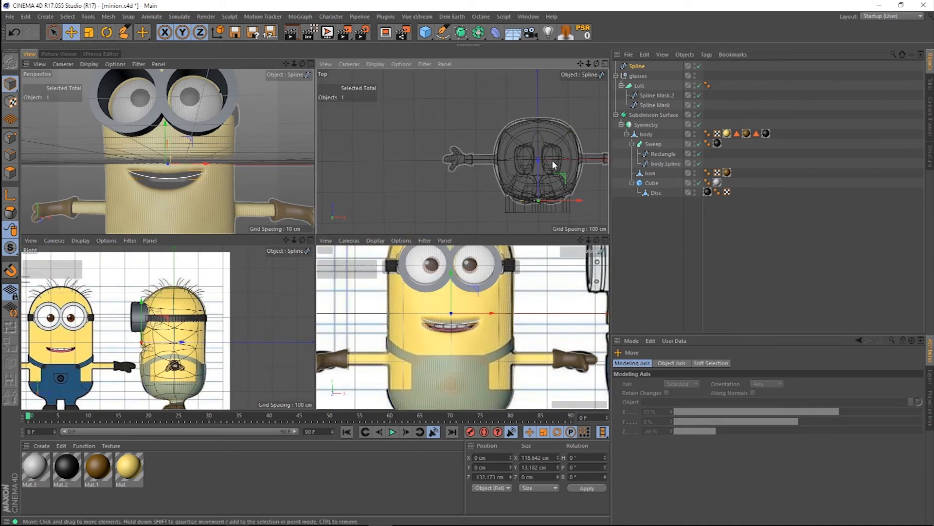
pyautogui.click(635, 67)
pyautogui.doubleClick(636, 66)
pyautogui.write('teethSpline')
pyautogui.press('Return')
# Adjust the height of both end points of teethSpline to fit the mouth corners.
pyautogui.click(10, 137)
pyautogui.moveTo(453, 290); pyautogui.dragTo(479, 276)
pyautogui.click(479, 320)
pyautogui.click(423, 319)
pyautogui.moveTo(422, 284); pyautogui.dragTo(423, 283)
pyautogui.click(681, 253)
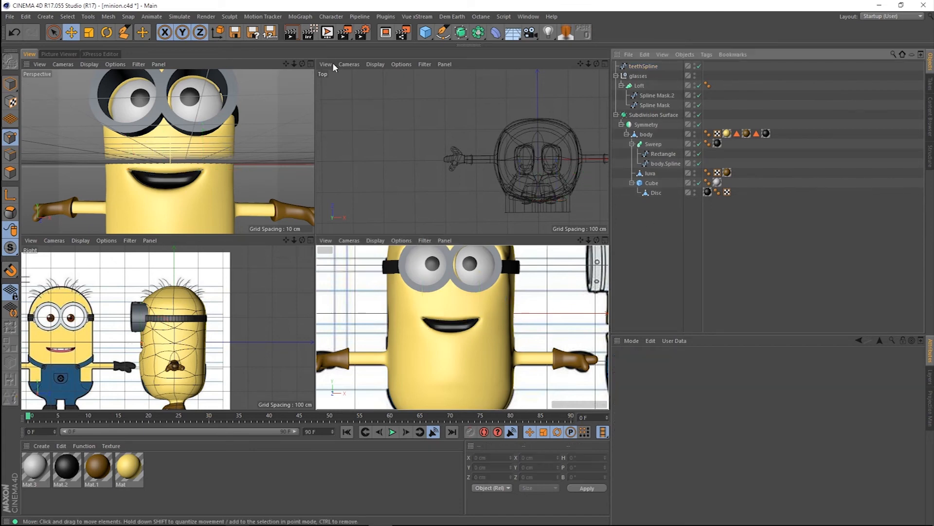
# Add a cube, scale it down to 33.2 cm on each side and move it forward in front of the face.
pyautogui.click(425, 32)
pyautogui.press('t')
pyautogui.moveTo(388, 179); pyautogui.dragTo(335, 180)
pyautogui.press('space')
pyautogui.moveTo(539, 120); pyautogui.dragTo(549, 164)
pyautogui.moveTo(693, 342); pyautogui.dragTo(693, 206)
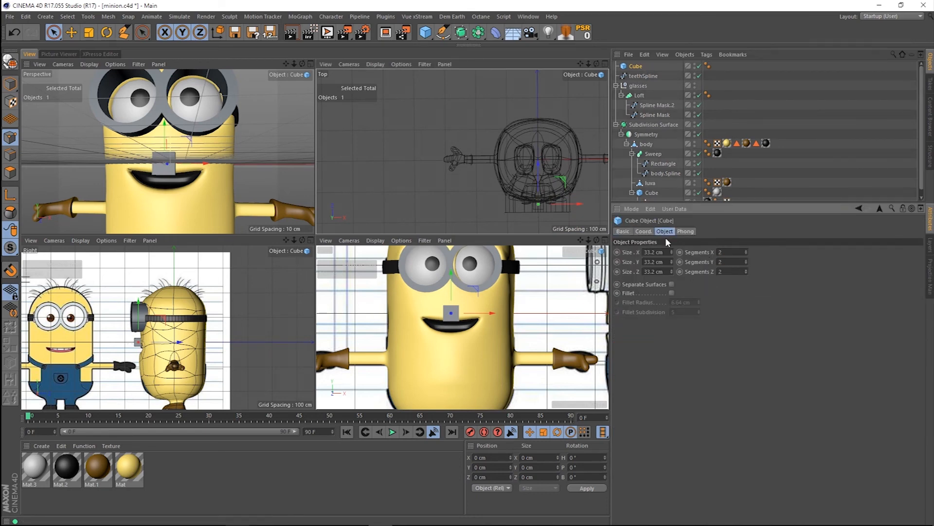
# Rename the new cube as teeth.
pyautogui.doubleClick(637, 66)
pyautogui.write('teeth')
pyautogui.press('Return')
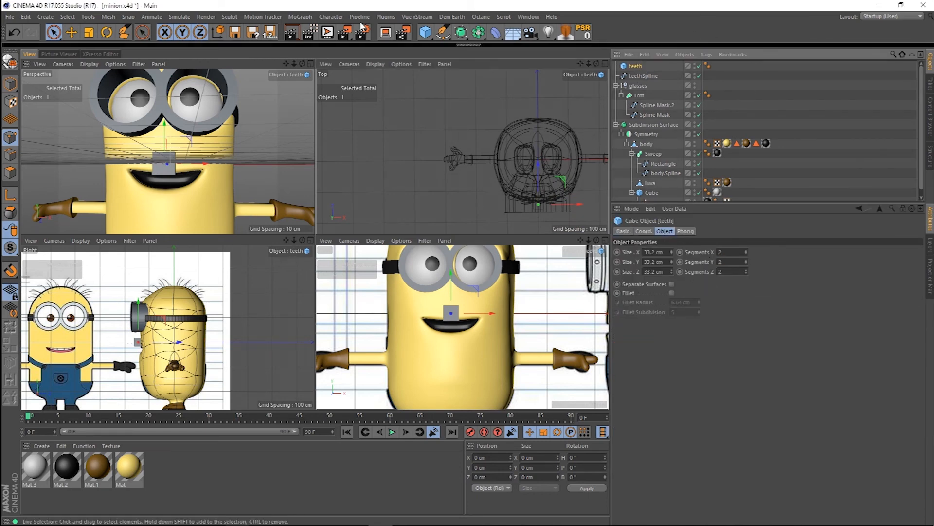
# Resize the teeth cube to about 28 × 19 × 11.5 cm, lower it to the mouth and apply Mat.3.
pyautogui.click(10, 82)
pyautogui.moveTo(461, 313); pyautogui.dragTo(457, 314)
pyautogui.scroll(5, 158, 336)
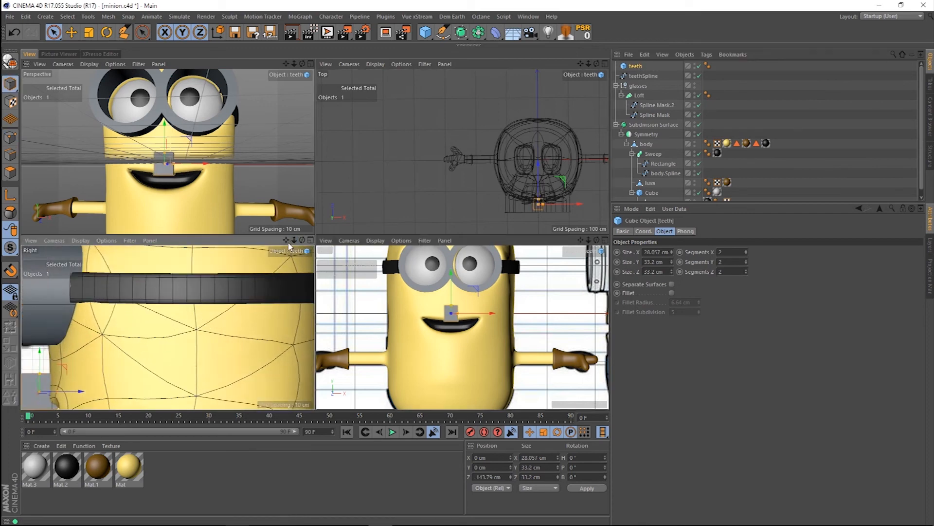
pyautogui.moveTo(137, 321); pyautogui.dragTo(136, 349)
pyautogui.moveTo(34, 466); pyautogui.dragTo(138, 368)
# Add a MoGraph Cloner holding the teeth cube and distribute its clones along teethSpline in Object mode.
pyautogui.click(300, 16)
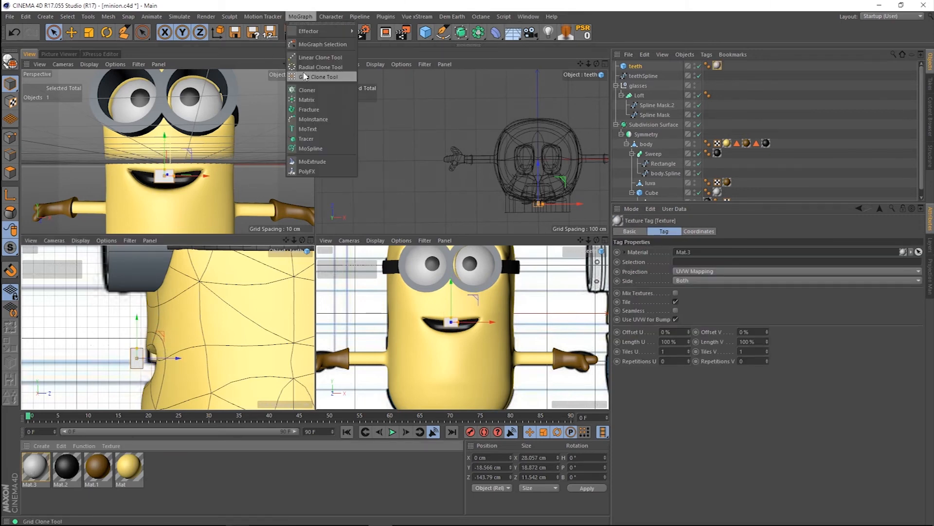
pyautogui.click(304, 26)
pyautogui.moveTo(635, 76); pyautogui.dragTo(704, 296)
pyautogui.click(638, 68)
pyautogui.click(657, 304)
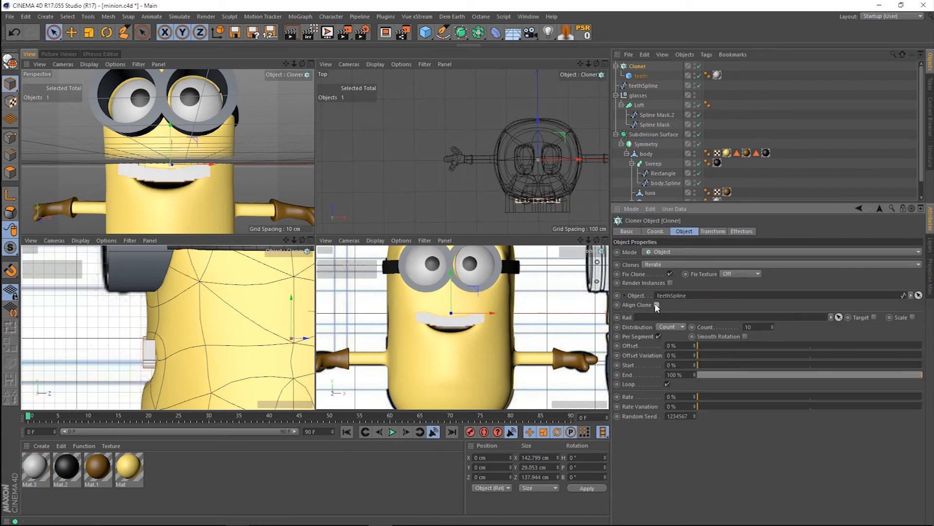
# Undo the clones' 90° heading rotation and use a 90° pitch rotation with Align Clone on.
pyautogui.click(712, 231)
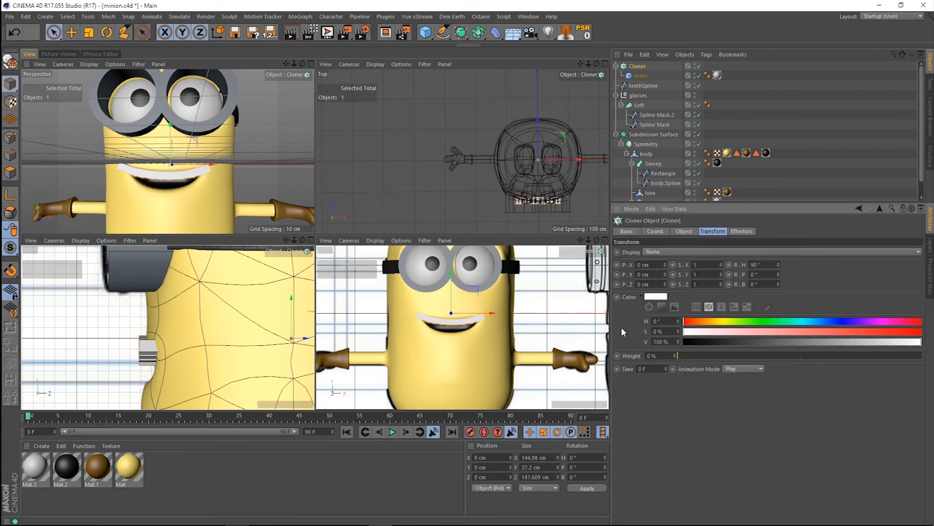
pyautogui.hotkey('ctrl', 'z')
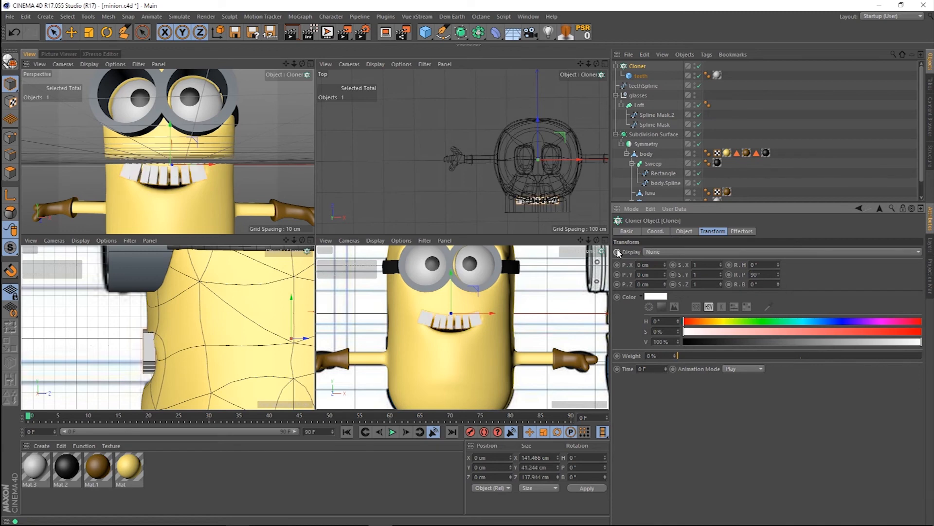
pyautogui.click(683, 232)
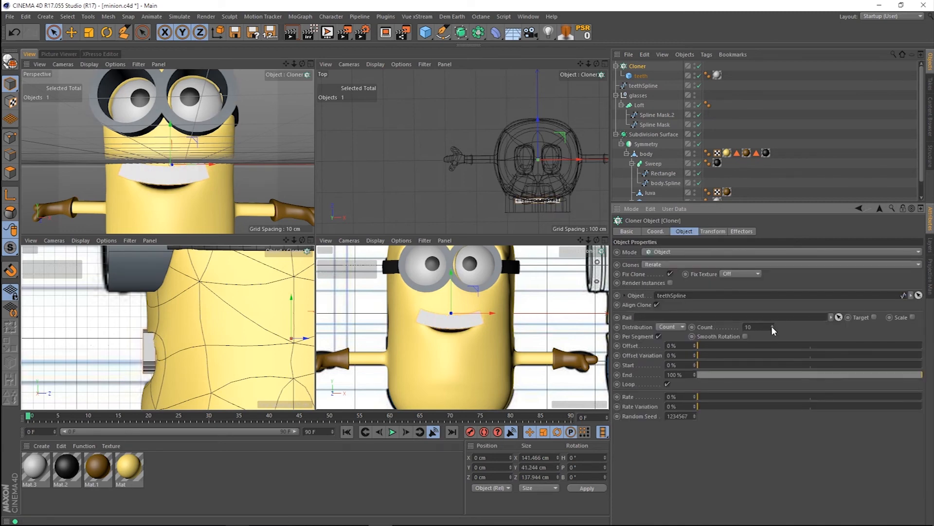
# Set the Cloner's count to 5, its distribution to Even and its offset to 9%.
pyautogui.moveTo(771, 329); pyautogui.dragTo(770, 329)
pyautogui.click(676, 327)
pyautogui.click(669, 354)
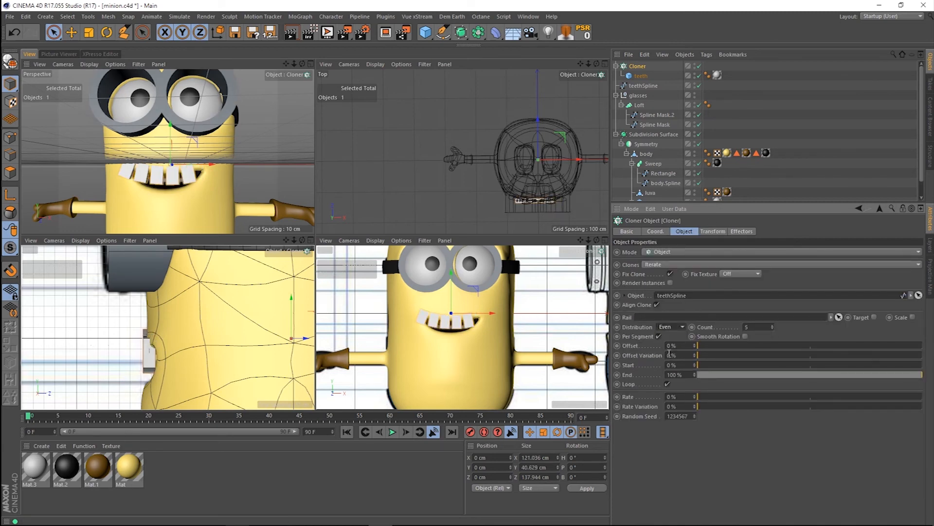
pyautogui.moveTo(699, 345); pyautogui.dragTo(717, 343)
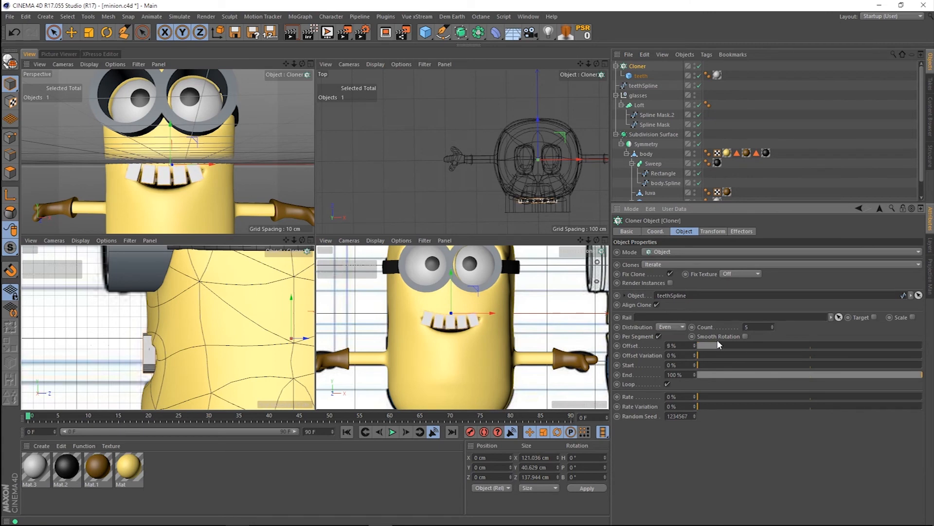
# Group the Cloner with Symmetry in a Null under the Subdivision Surface and move teethSpline back to Z about -110 cm.
pyautogui.moveTo(688, 201); pyautogui.dragTo(688, 262)
pyautogui.press('n')
pyautogui.moveTo(638, 67); pyautogui.dragTo(640, 144)
pyautogui.click(626, 154)
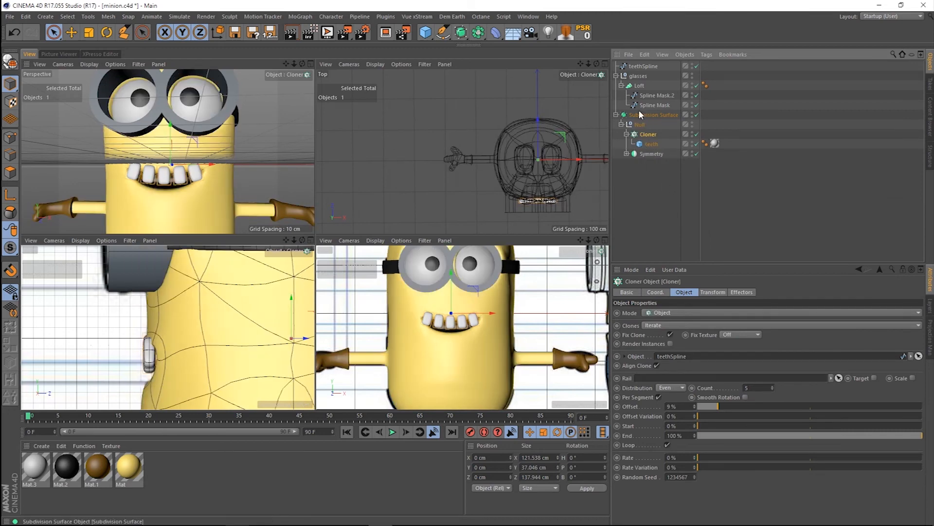
pyautogui.click(643, 67)
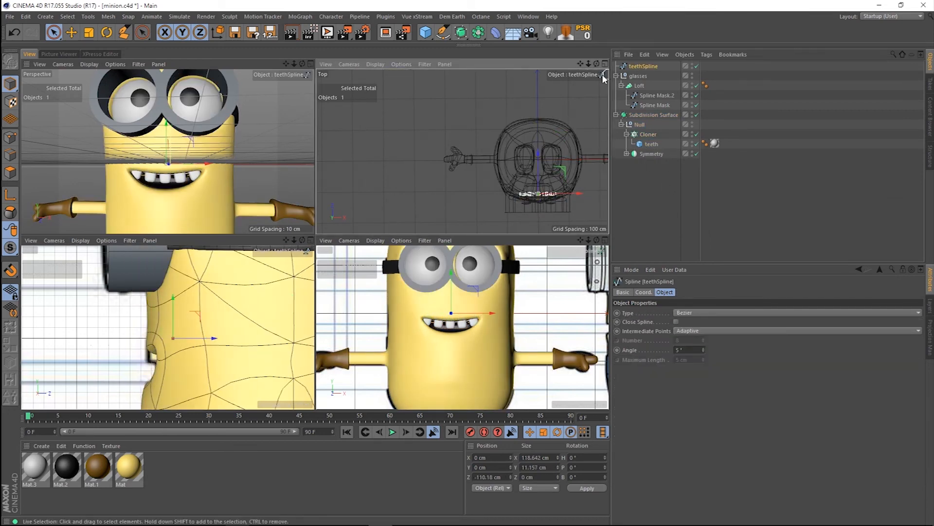
# Set the teeth cube's size to 25 cm in X and 11 cm in Z.
pyautogui.click(651, 144)
pyautogui.moveTo(672, 312); pyautogui.dragTo(648, 333)
pyautogui.write('12')
pyautogui.press('Return')
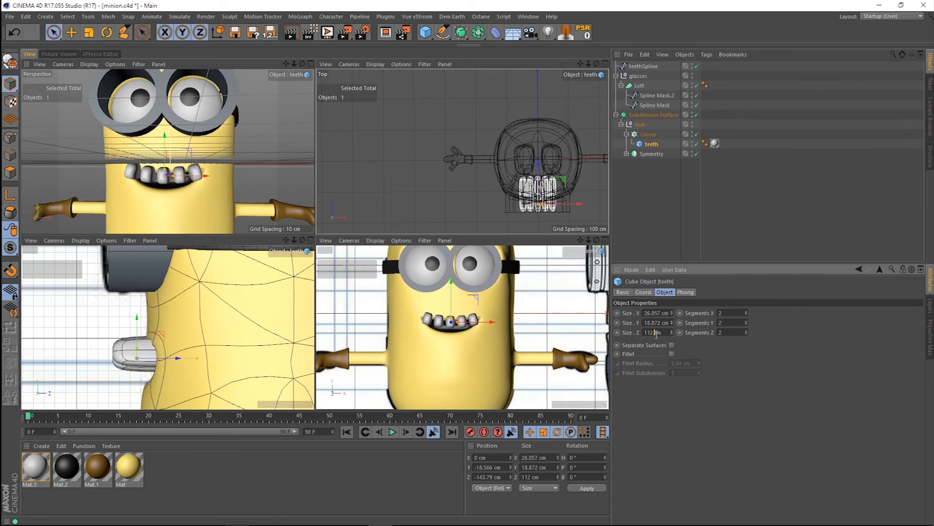
pyautogui.click(656, 332)
pyautogui.press('BackSpace')
pyautogui.press('Return')
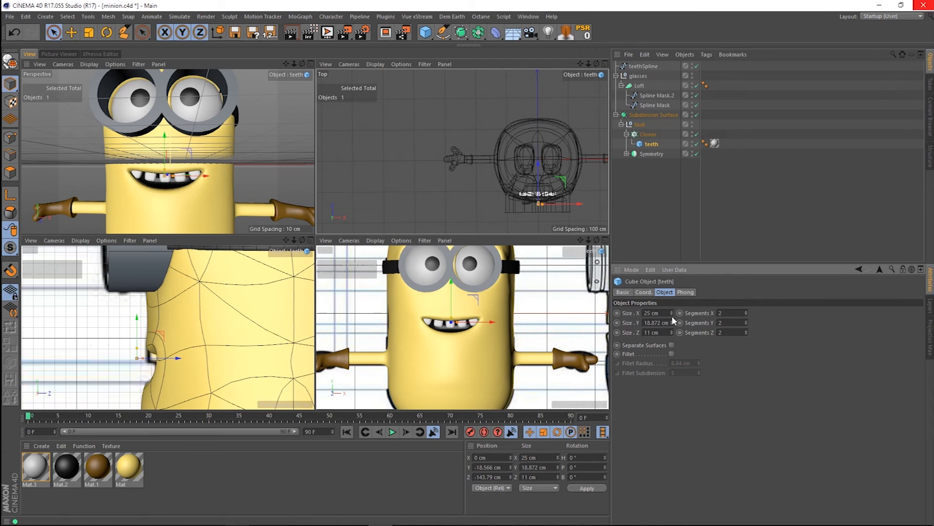
# Raise the end points of teethSpline at the corners of the mouth.
pyautogui.click(644, 180)
pyautogui.scroll(-6, 214, 316)
pyautogui.scroll(1, 214, 316)
pyautogui.click(652, 67)
pyautogui.click(10, 137)
pyautogui.click(480, 312)
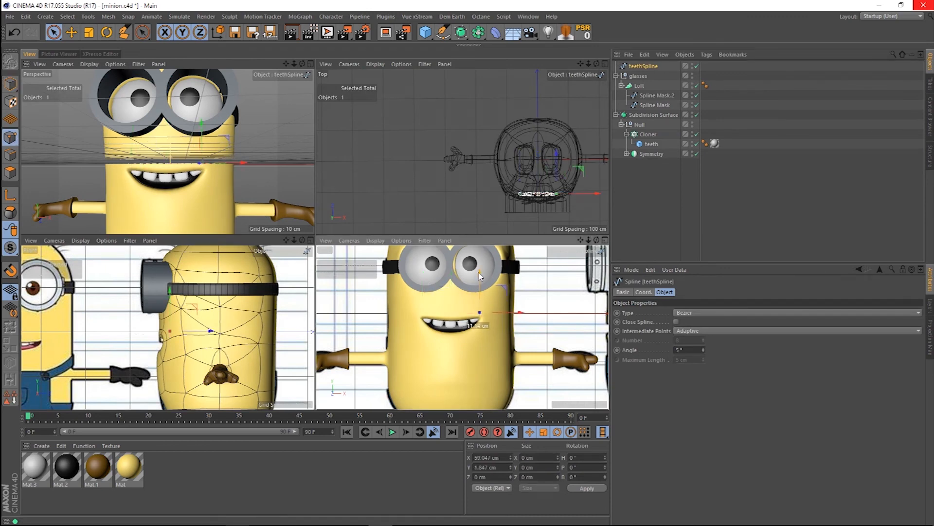
# Raise the whole teethSpline to Y about 5 cm so the teeth sit against the upper lip.
pyautogui.click(652, 144)
pyautogui.moveTo(294, 240); pyautogui.dragTo(287, 240)
pyautogui.click(643, 66)
pyautogui.click(10, 84)
pyautogui.moveTo(451, 284); pyautogui.dragTo(452, 280)
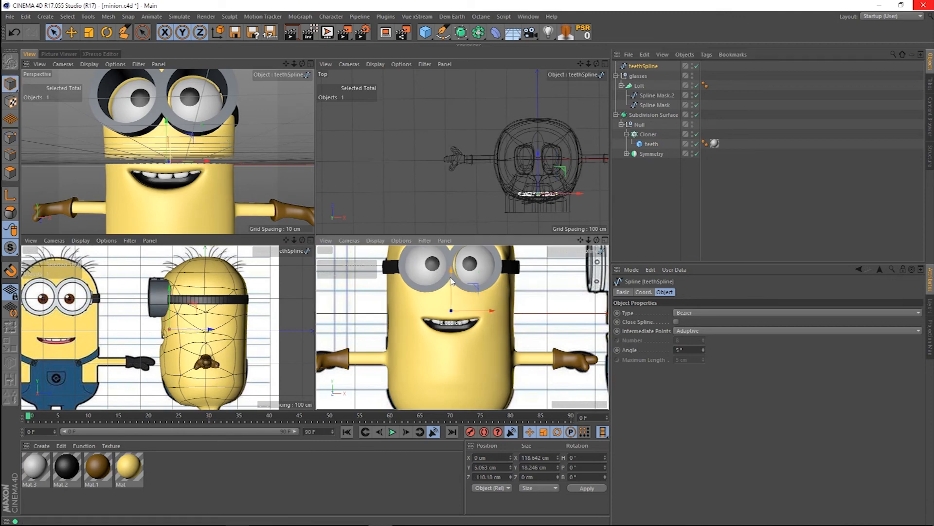
# Add a cube, shrink it to about 57 × 47 × 56 cm and move it in front of the mouth at Z about -135 cm.
pyautogui.click(425, 32)
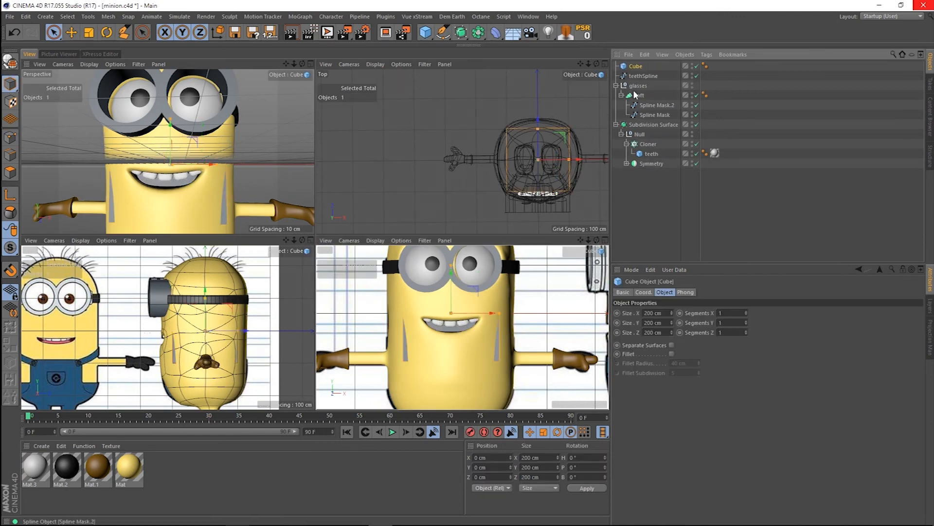
pyautogui.moveTo(568, 160); pyautogui.dragTo(538, 151)
pyautogui.moveTo(205, 299); pyautogui.dragTo(206, 325)
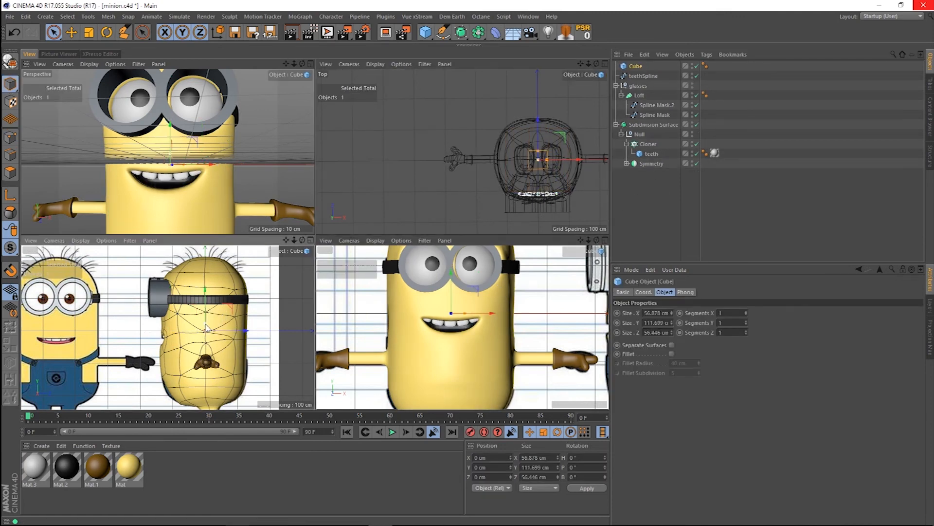
pyautogui.moveTo(538, 134); pyautogui.dragTo(537, 176)
pyautogui.moveTo(451, 298); pyautogui.dragTo(451, 303)
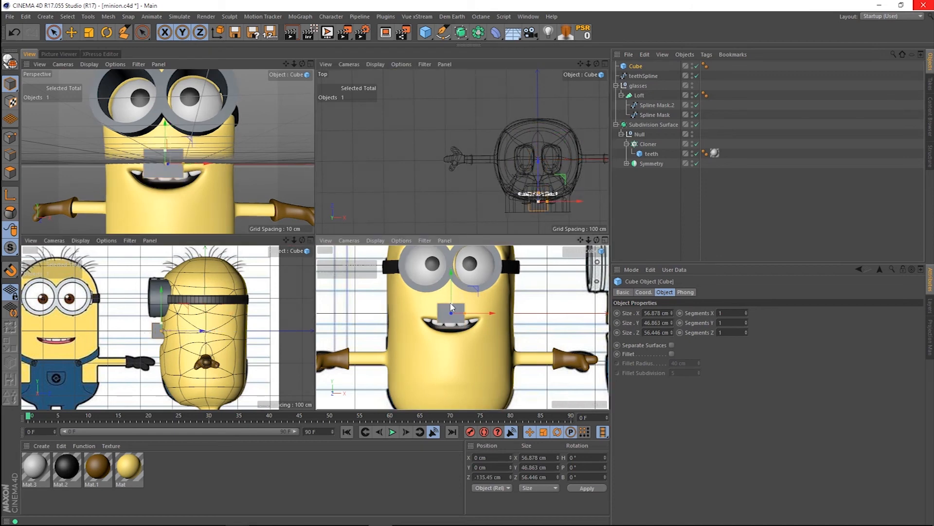
# Flatten the new cube to about 20.5 cm high with 2 × 1 × 3 segments and rename it tongue.
pyautogui.moveTo(729, 313); pyautogui.dragTo(603, 321)
pyautogui.write('2')
pyautogui.doubleClick(636, 66)
pyautogui.write('tongue')
pyautogui.press('Return')
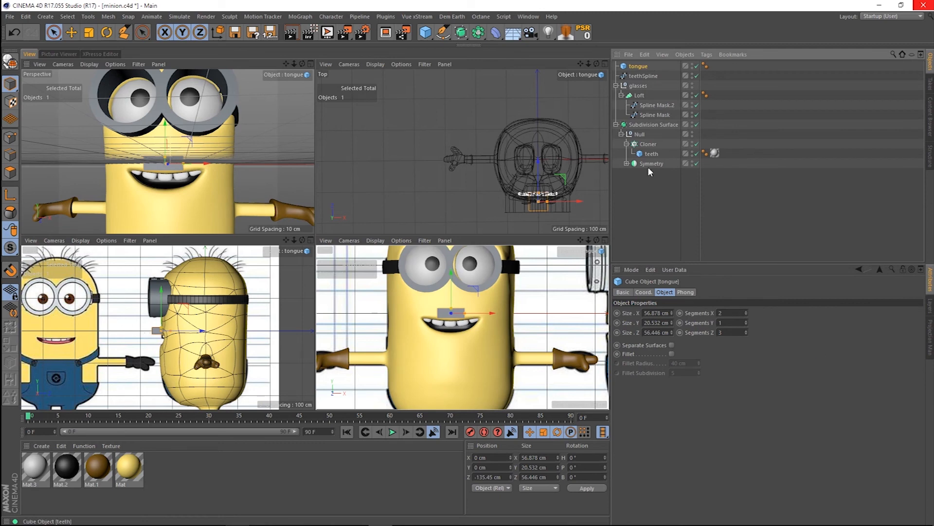
# Rename the Cloner as teeth and nest the tongue in the Null under the Subdivision Surface.
pyautogui.doubleClick(648, 144)
pyautogui.write('teeth')
pyautogui.press('Return')
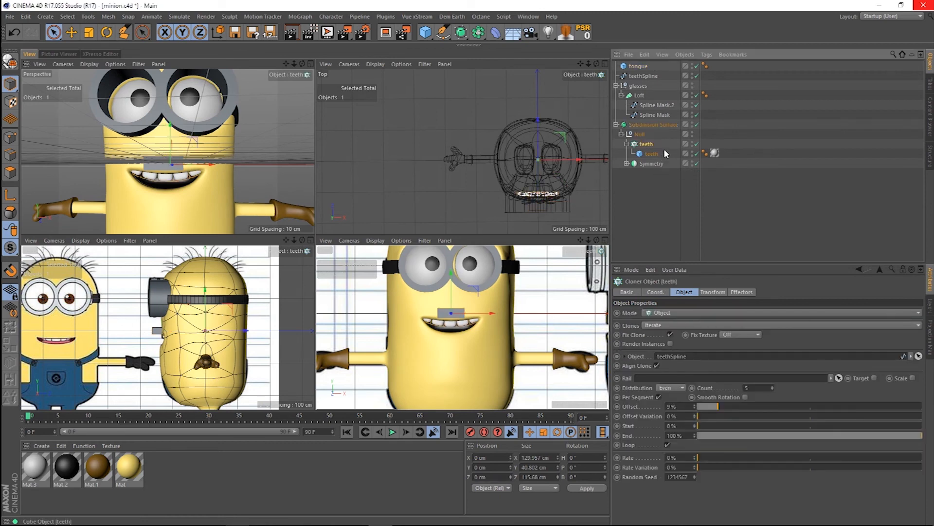
pyautogui.click(627, 144)
pyautogui.moveTo(639, 136); pyautogui.dragTo(640, 136)
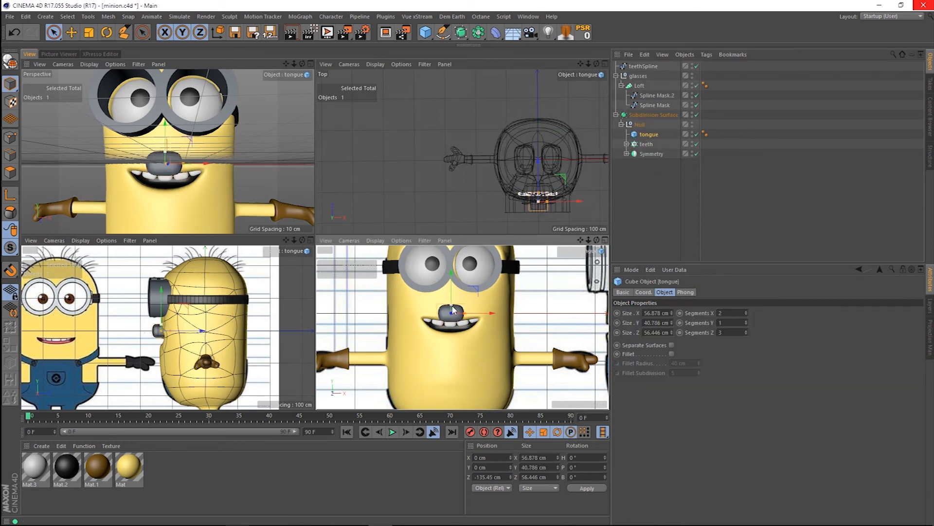
# Widen the tongue to about 83 × 29 cm and apply a new pink material of about H 345°, S 46%, V 81%.
pyautogui.doubleClick(152, 475)
pyautogui.doubleClick(35, 468)
pyautogui.click(67, 343)
pyautogui.click(428, 65)
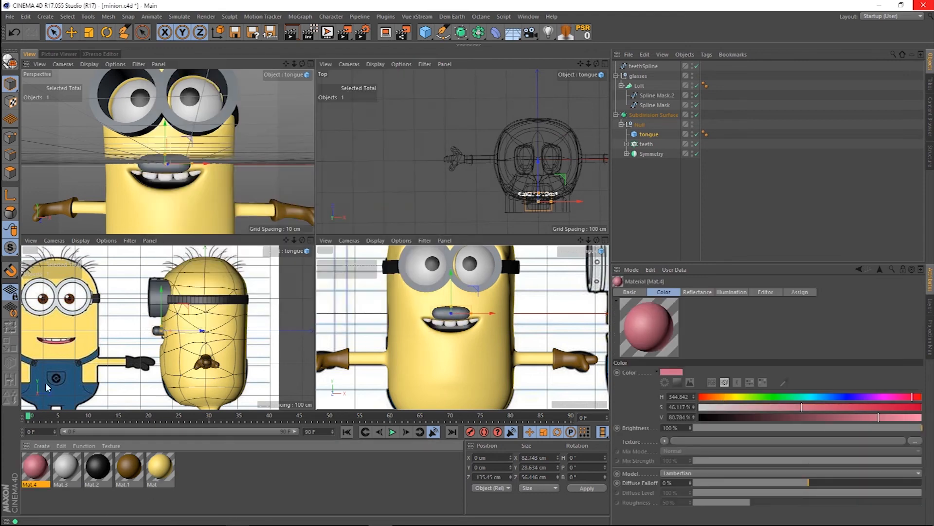
pyautogui.moveTo(35, 467); pyautogui.dragTo(165, 163)
# Move the tongue inside the mouth, to Y about -42 cm and Z about -76 cm.
pyautogui.moveTo(537, 169); pyautogui.dragTo(537, 155)
pyautogui.moveTo(451, 274); pyautogui.dragTo(452, 295)
pyautogui.moveTo(538, 167); pyautogui.dragTo(538, 161)
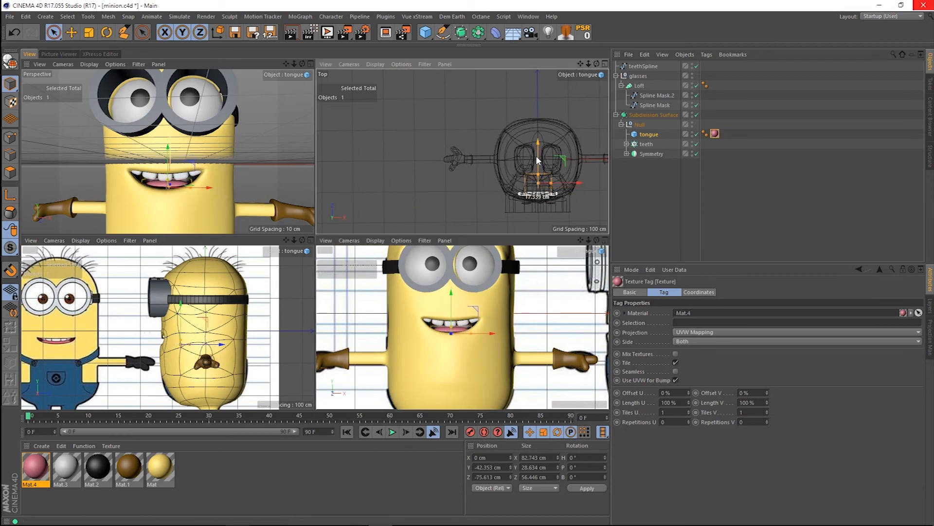
pyautogui.click(638, 190)
# Add a Circle spline for placing the rivets around the goggles.
pyautogui.click(311, 64)
pyautogui.keyDown('alt'); pyautogui.moveTo(459, 144); pyautogui.dragTo(370, 170); pyautogui.keyUp('alt')
pyautogui.moveTo(597, 64)
pyautogui.mouseDown()
pyautogui.moveTo(657, 65)
pyautogui.moveTo(559, 65)
pyautogui.moveTo(531, 29)
pyautogui.moveTo(591, 67)
pyautogui.mouseUp()
pyautogui.click(605, 63)
pyautogui.moveTo(580, 240); pyautogui.dragTo(468, 259)
pyautogui.click(310, 64)
pyautogui.moveTo(589, 64); pyautogui.dragTo(562, 57)
pyautogui.click(443, 32)
pyautogui.click(549, 63)
# Scale the circle to about 120 cm across and place it around one goggle lens at X 46, Y 100, Z -132 cm.
pyautogui.moveTo(171, 258); pyautogui.dragTo(2, 259)
pyautogui.press('space')
pyautogui.moveTo(268, 201); pyautogui.dragTo(266, 125)
pyautogui.moveTo(333, 217); pyautogui.dragTo(378, 236)
pyautogui.moveTo(302, 133); pyautogui.dragTo(298, 108)
pyautogui.press('t')
pyautogui.moveTo(130, 176); pyautogui.dragTo(142, 176)
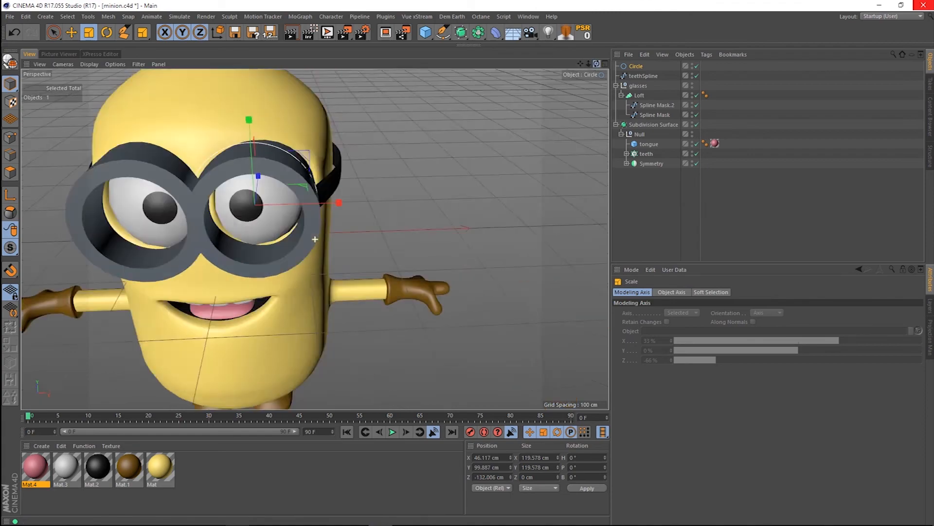
# Fit the circle to the goggle rim at about 114 cm across and Z about -137 cm.
pyautogui.keyDown('alt'); pyautogui.moveTo(315, 239); pyautogui.dragTo(331, 170); pyautogui.keyUp('alt')
pyautogui.press('space')
pyautogui.moveTo(342, 231); pyautogui.dragTo(339, 232)
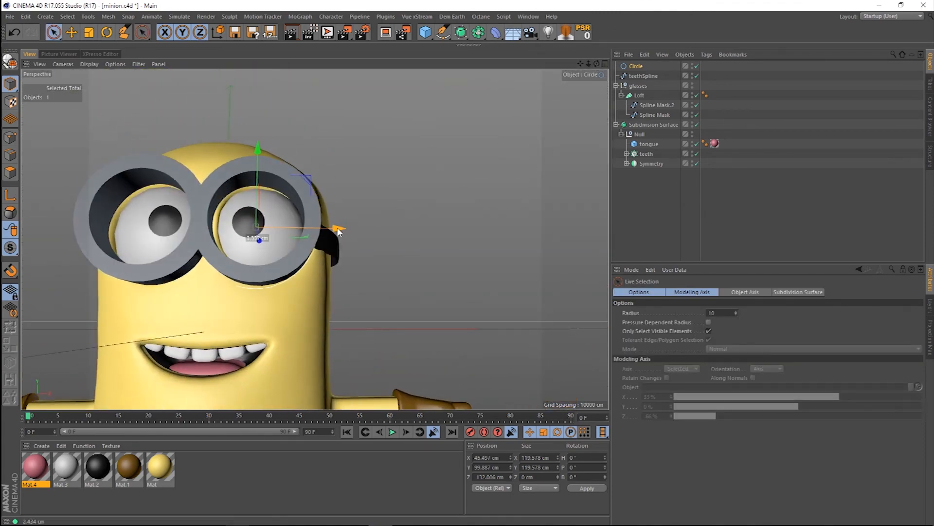
pyautogui.click(85, 33)
pyautogui.moveTo(426, 158); pyautogui.dragTo(413, 159)
pyautogui.keyDown('alt'); pyautogui.moveTo(550, 82); pyautogui.dragTo(505, 111); pyautogui.keyUp('alt')
pyautogui.press('space')
pyautogui.moveTo(341, 168)
pyautogui.mouseDown()
pyautogui.moveTo(275, 206)
pyautogui.moveTo(340, 175)
pyautogui.mouseUp()
# Add a MoGraph Cloner in Object mode with Circle as its object.
pyautogui.click(299, 17)
pyautogui.click(321, 74)
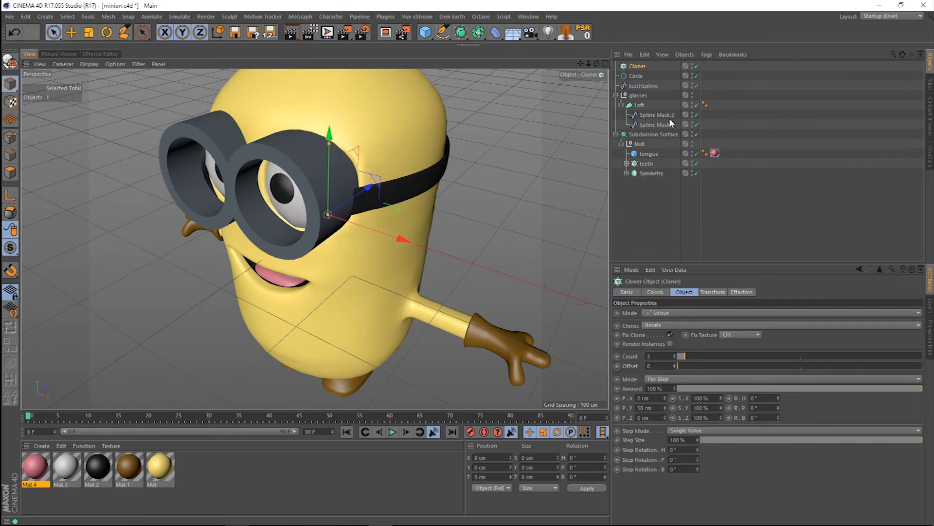
pyautogui.moveTo(636, 80); pyautogui.dragTo(693, 356)
# Add a Hemisphere-type sphere with a radius of about 7.5 cm and nest it in the new Cloner.
pyautogui.moveTo(426, 33); pyautogui.dragTo(622, 64)
pyautogui.click(735, 332)
pyautogui.click(720, 391)
pyautogui.moveTo(368, 187); pyautogui.dragTo(290, 241)
pyautogui.moveTo(312, 303); pyautogui.dragTo(246, 278)
pyautogui.moveTo(641, 70); pyautogui.dragTo(638, 77)
# Switch the hemisphere Cloner to Radial mode, nest it under Circle and reset its position to the circle's centre.
pyautogui.click(637, 65)
pyautogui.click(662, 312)
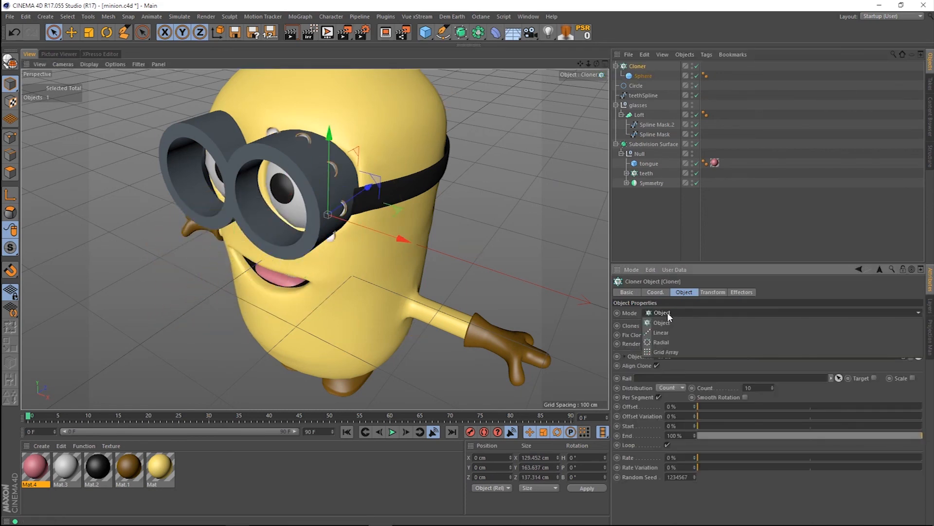
pyautogui.click(674, 333)
pyautogui.moveTo(636, 67); pyautogui.dragTo(638, 105)
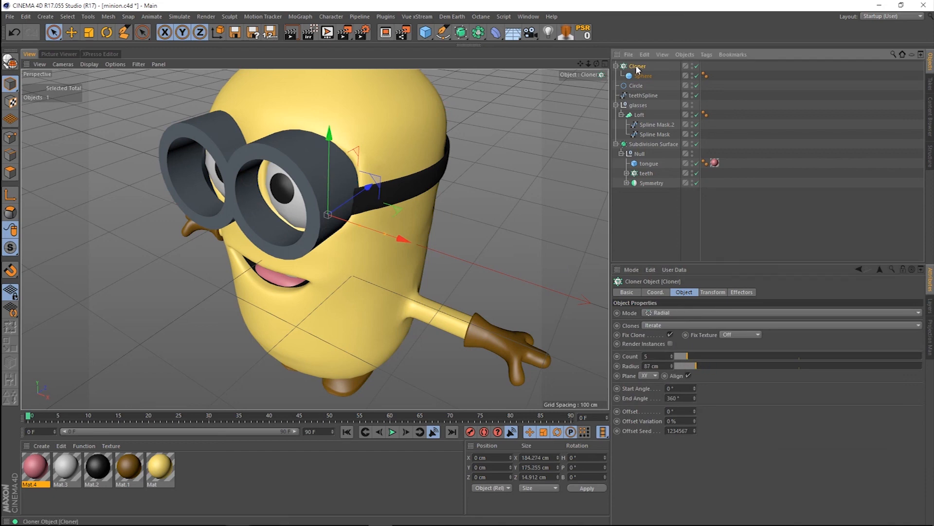
pyautogui.keyDown('alt'); pyautogui.moveTo(428, 208); pyautogui.dragTo(317, 236); pyautogui.keyUp('alt')
pyautogui.moveTo(643, 96); pyautogui.dragTo(598, 68)
pyautogui.click(587, 33)
# Set the Cloner's radius to 57 cm and shift it to about X 3.2 cm, Y 1.1 cm around the lens.
pyautogui.moveTo(696, 366); pyautogui.dragTo(691, 366)
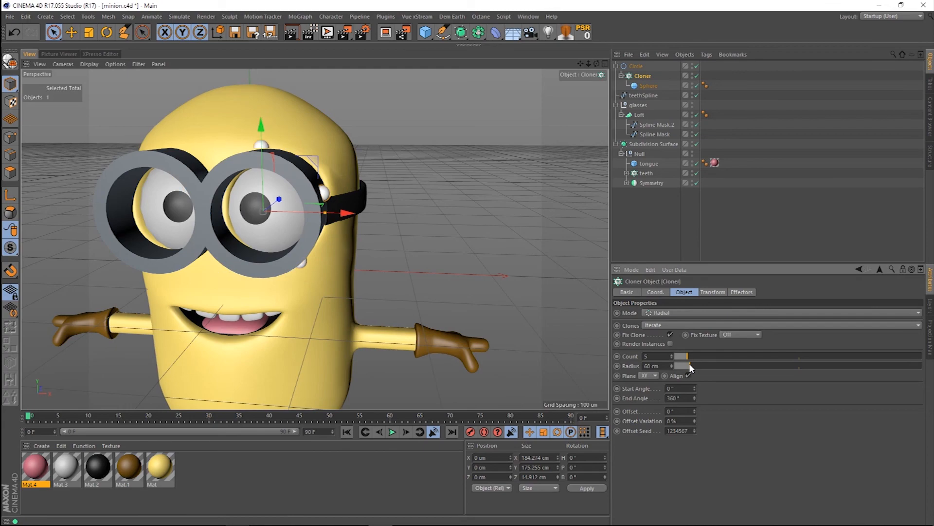
pyautogui.click(672, 364)
pyautogui.moveTo(598, 64); pyautogui.dragTo(598, 49)
pyautogui.moveTo(333, 233); pyautogui.dragTo(337, 234)
pyautogui.moveTo(262, 150); pyautogui.dragTo(262, 151)
pyautogui.moveTo(597, 65); pyautogui.dragTo(562, 102)
# Reduce the rivet sphere's radius to about 4.5 cm.
pyautogui.click(648, 86)
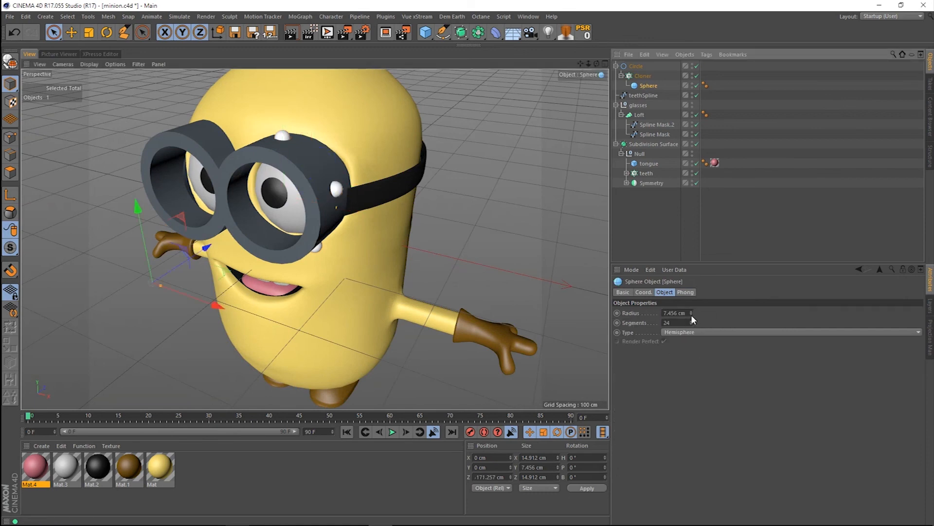
pyautogui.moveTo(694, 315); pyautogui.dragTo(684, 315)
pyautogui.click(605, 64)
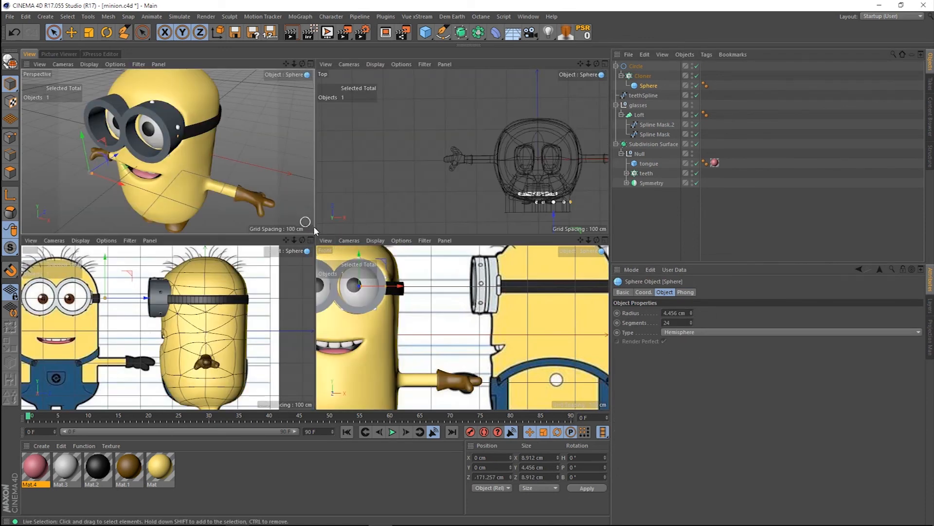
# Set the rivet Cloner's count to 8 and offset to 39°, and move it forward to Z about -11 cm.
pyautogui.click(643, 76)
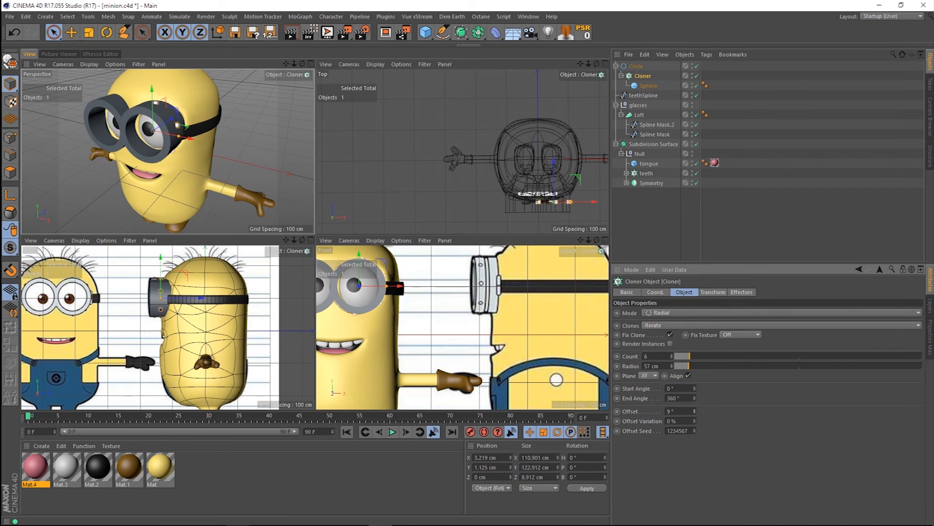
pyautogui.click(672, 355)
pyautogui.click(672, 355)
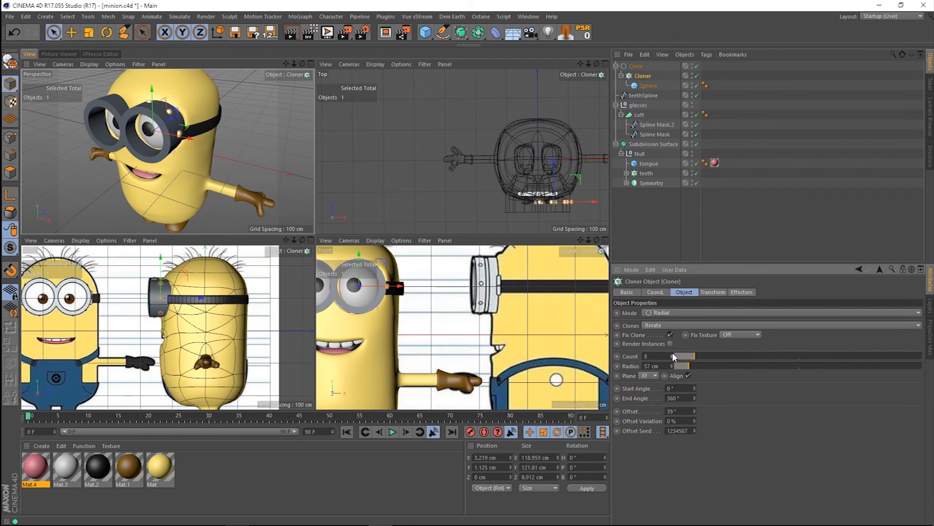
pyautogui.keyDown('alt'); pyautogui.moveTo(168, 151); pyautogui.dragTo(100, 111); pyautogui.keyUp('alt')
pyautogui.moveTo(220, 138); pyautogui.dragTo(309, 141)
# Set the rivet Cloner's start angle to 270° and end angle to 528°, and nudge it to X about 2.2 cm.
pyautogui.moveTo(695, 388); pyautogui.dragTo(695, 370)
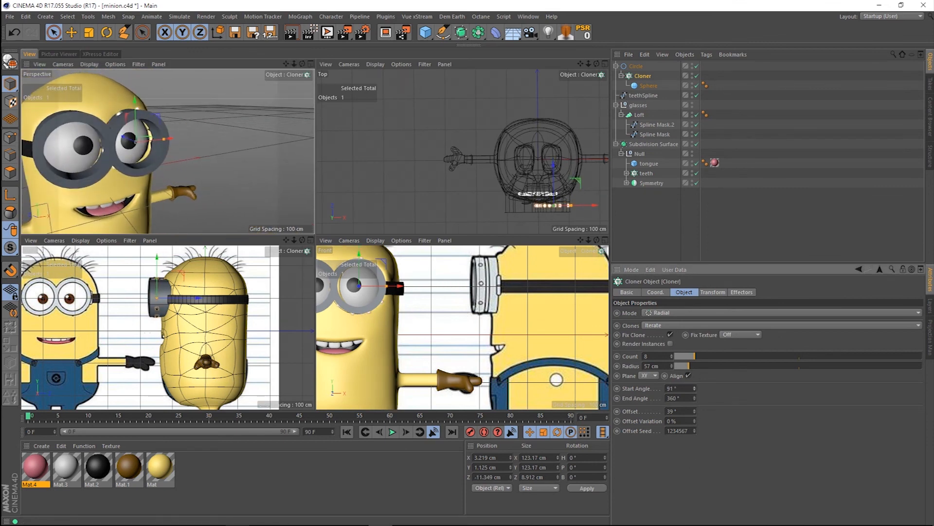
pyautogui.keyDown('alt'); pyautogui.moveTo(306, 52); pyautogui.dragTo(320, 101); pyautogui.keyUp('alt')
pyautogui.moveTo(695, 398); pyautogui.dragTo(695, 394)
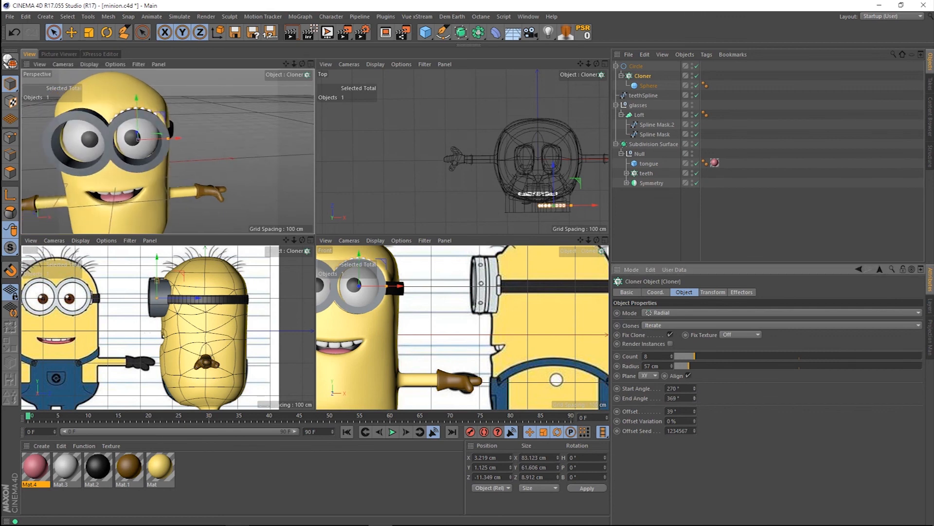
pyautogui.moveTo(398, 288); pyautogui.dragTo(428, 266)
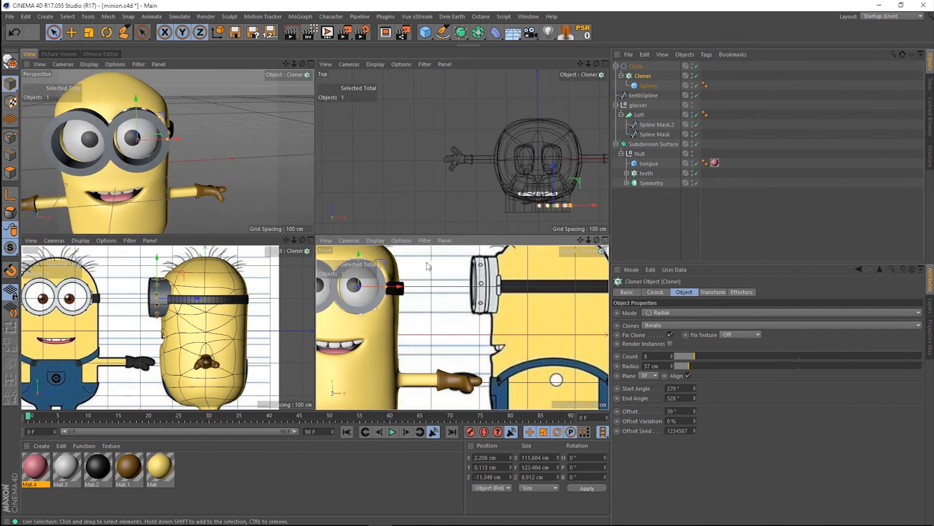
# Take the rivet Cloner out of Circle and delete the Circle spline.
pyautogui.moveTo(620, 64); pyautogui.dragTo(641, 62)
pyautogui.click(636, 86)
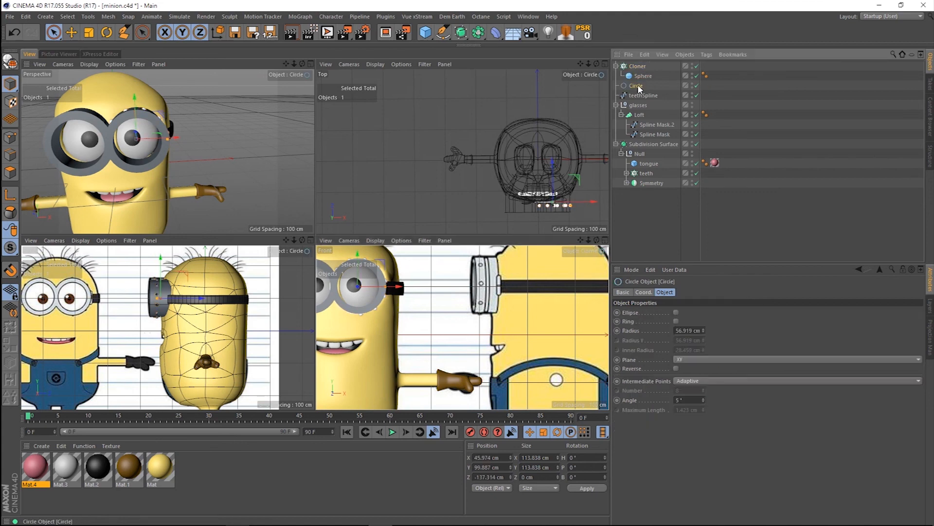
pyautogui.press('Delete')
pyautogui.click(637, 67)
pyautogui.click(615, 66)
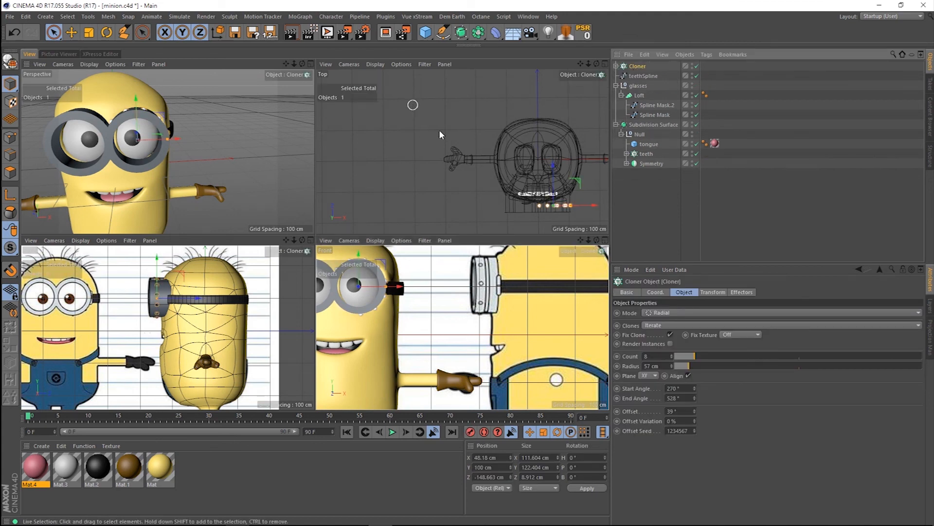
# Nest the rivet Cloner under body inside Symmetry so both goggle lenses get rivets.
pyautogui.moveTo(640, 69); pyautogui.dragTo(642, 140)
pyautogui.moveTo(302, 64); pyautogui.dragTo(163, 152)
pyautogui.click(627, 164)
pyautogui.moveTo(648, 135); pyautogui.dragTo(657, 174)
# Move the rivet Cloner to X about 52.4 cm and set its end angle to 565°.
pyautogui.moveTo(303, 64)
pyautogui.mouseDown()
pyautogui.moveTo(160, 152)
pyautogui.moveTo(304, 65)
pyautogui.mouseUp()
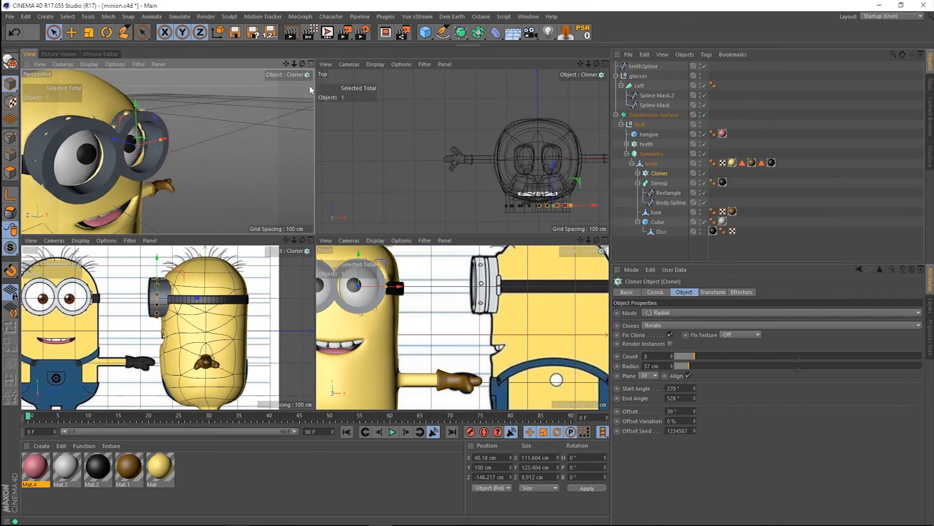
pyautogui.moveTo(148, 140); pyautogui.dragTo(149, 140)
pyautogui.moveTo(303, 64); pyautogui.dragTo(239, 68)
pyautogui.moveTo(302, 63); pyautogui.dragTo(302, 43)
pyautogui.click(695, 397)
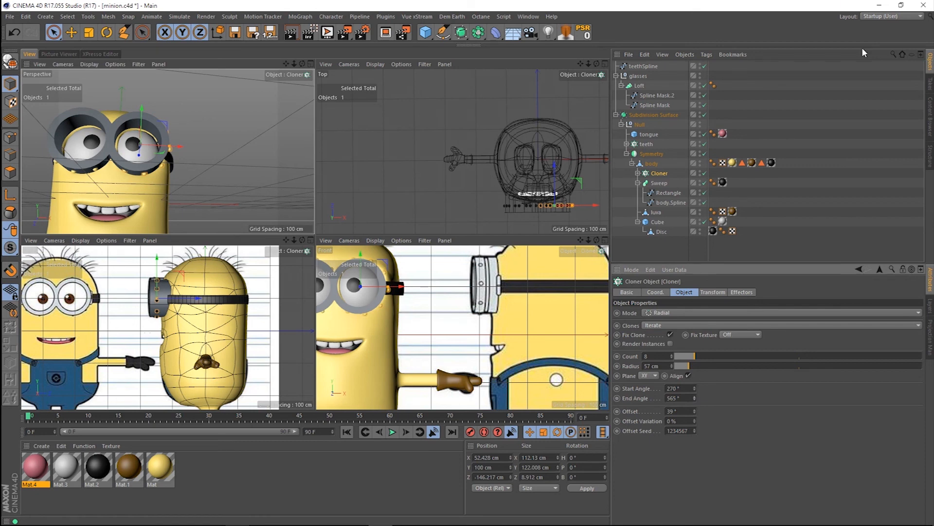
# Browse the Prime preset materials to the Metal category and add Brushed Chrome to the scene.
pyautogui.click(930, 117)
pyautogui.click(678, 137)
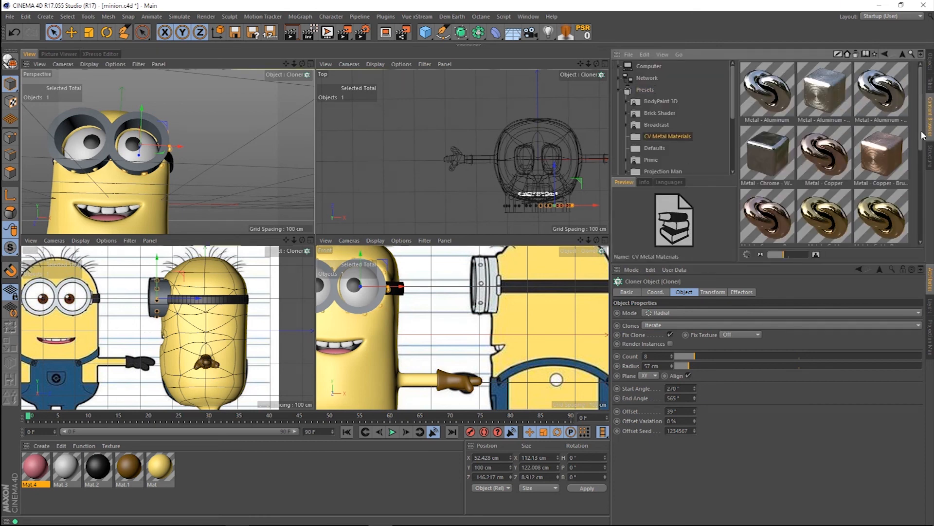
pyautogui.scroll(-3, 925, 242)
pyautogui.click(643, 160)
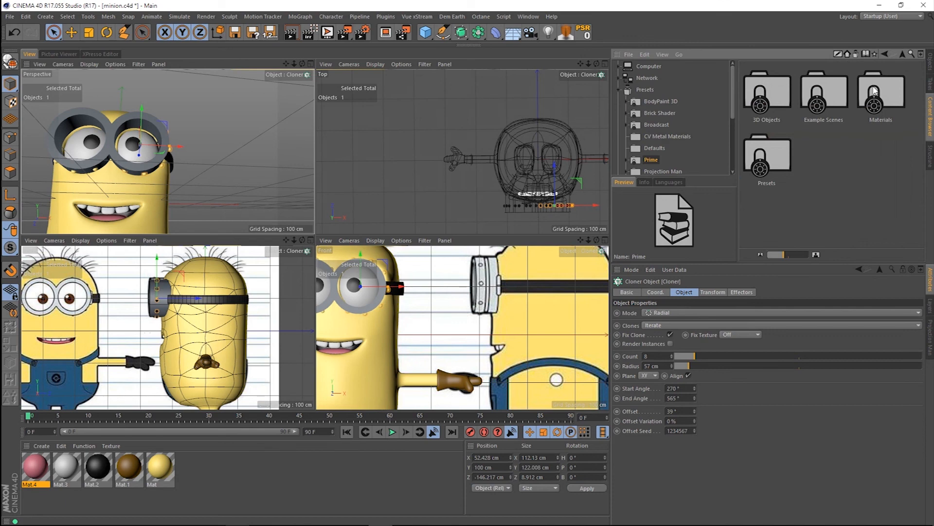
pyautogui.doubleClick(873, 88)
pyautogui.scroll(-2, 874, 117)
pyautogui.doubleClick(875, 170)
pyautogui.moveTo(922, 156); pyautogui.dragTo(923, 171)
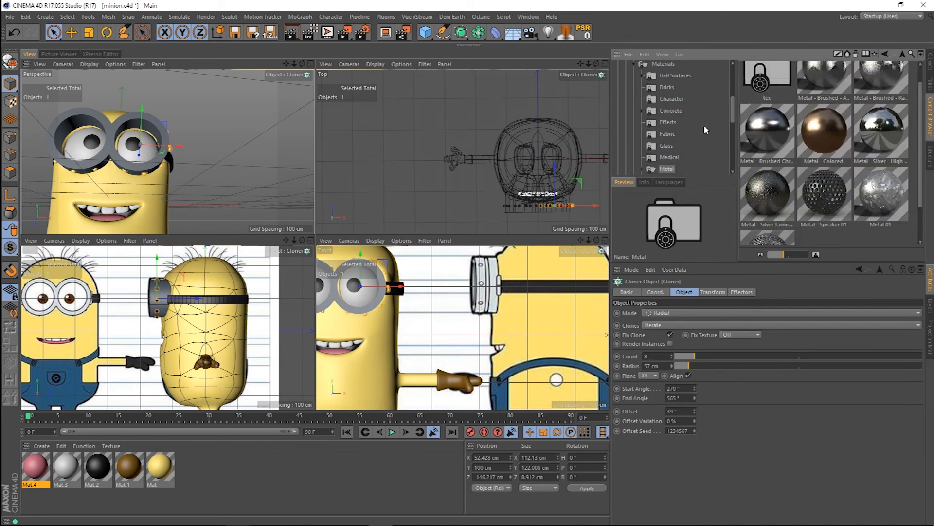
pyautogui.doubleClick(767, 134)
# Apply the Brushed Chrome material to the rivet Cloner and to the goggles' Loft.
pyautogui.click(930, 62)
pyautogui.moveTo(192, 466); pyautogui.dragTo(676, 238)
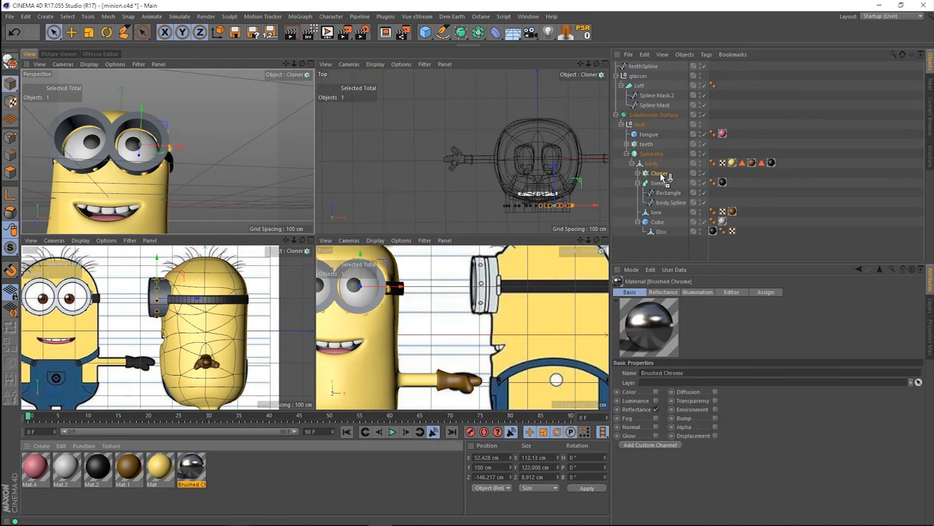
pyautogui.moveTo(661, 175); pyautogui.dragTo(661, 174)
pyautogui.moveTo(192, 466); pyautogui.dragTo(638, 86)
pyautogui.click(621, 85)
pyautogui.moveTo(300, 64); pyautogui.dragTo(301, 64)
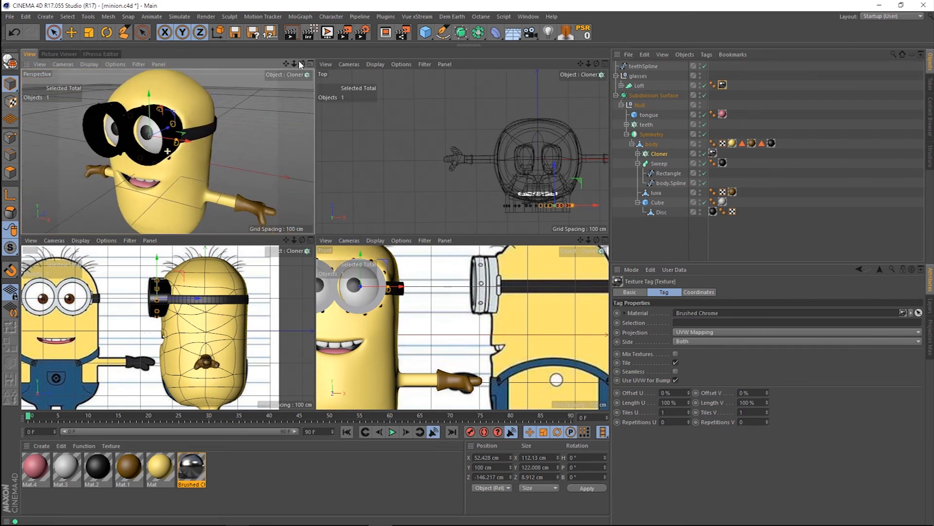
pyautogui.click(90, 64)
pyautogui.click(114, 64)
pyautogui.rightClick(643, 86)
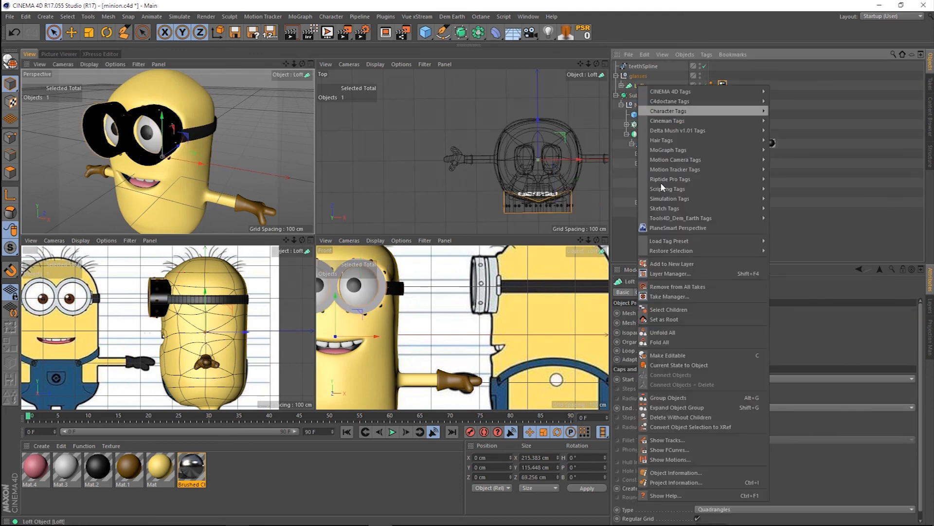
pyautogui.click(666, 350)
pyautogui.click(622, 96)
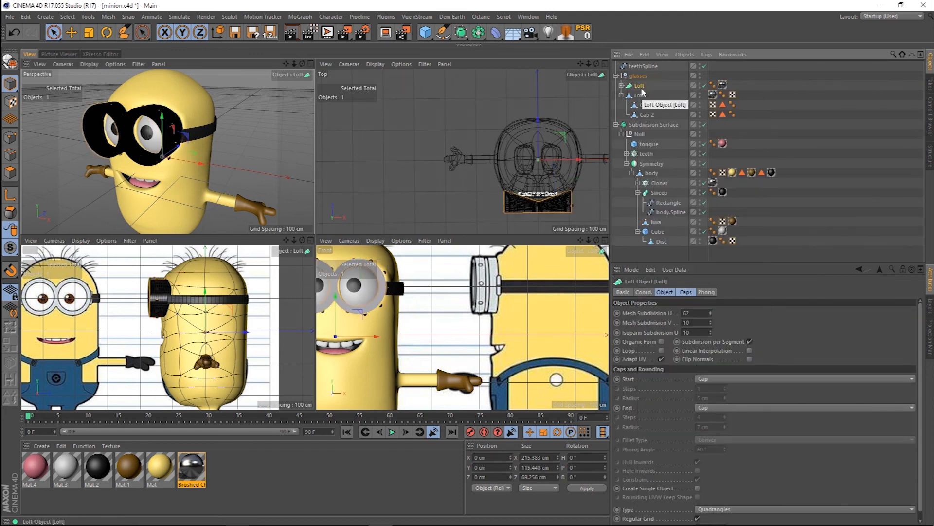
pyautogui.click(638, 95)
pyautogui.press('Delete')
# Create a polygon copy of the goggles' Loft with Current State to Object.
pyautogui.click(638, 87)
pyautogui.rightClick(637, 86)
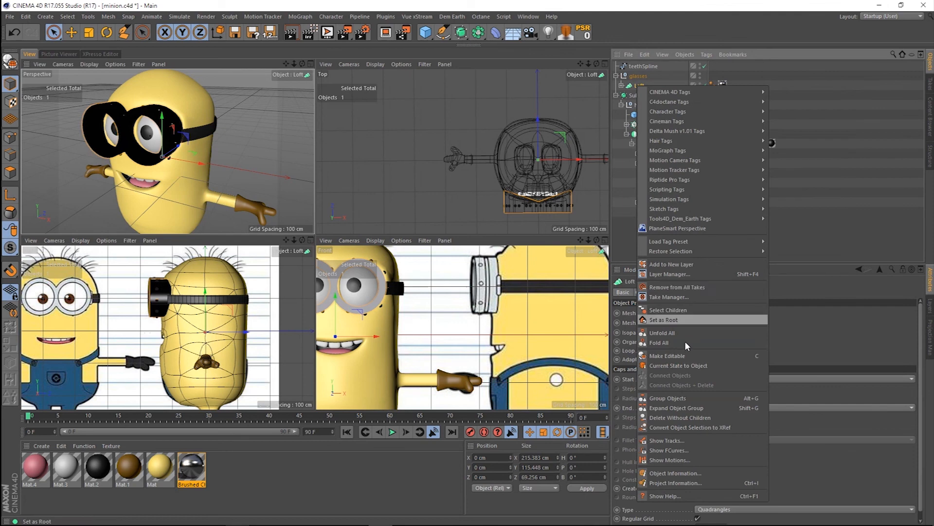
pyautogui.click(679, 365)
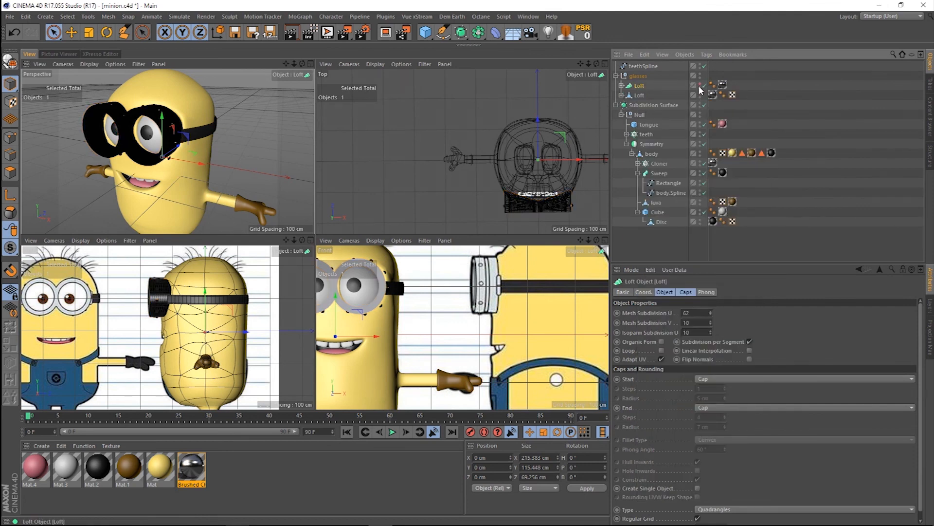
# Hide the original Loft and merge the polygon copy with its caps into one mesh, deleting the source parts.
pyautogui.click(622, 95)
pyautogui.moveTo(675, 99); pyautogui.dragTo(636, 117)
pyautogui.rightClick(636, 116)
pyautogui.click(676, 408)
# Loop-select a polygon band around the side of the goggle frame in Loft.1, edit that band, and clear the selection.
pyautogui.keyDown('alt'); pyautogui.moveTo(181, 146); pyautogui.dragTo(119, 148); pyautogui.keyUp('alt')
pyautogui.click(642, 96)
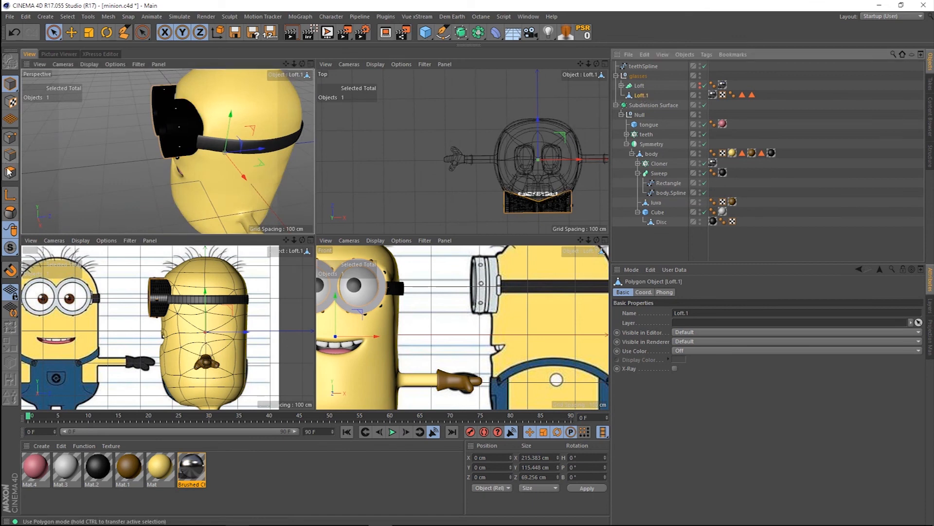
pyautogui.click(9, 171)
pyautogui.scroll(5, 179, 128)
pyautogui.press('u')
pyautogui.press('l')
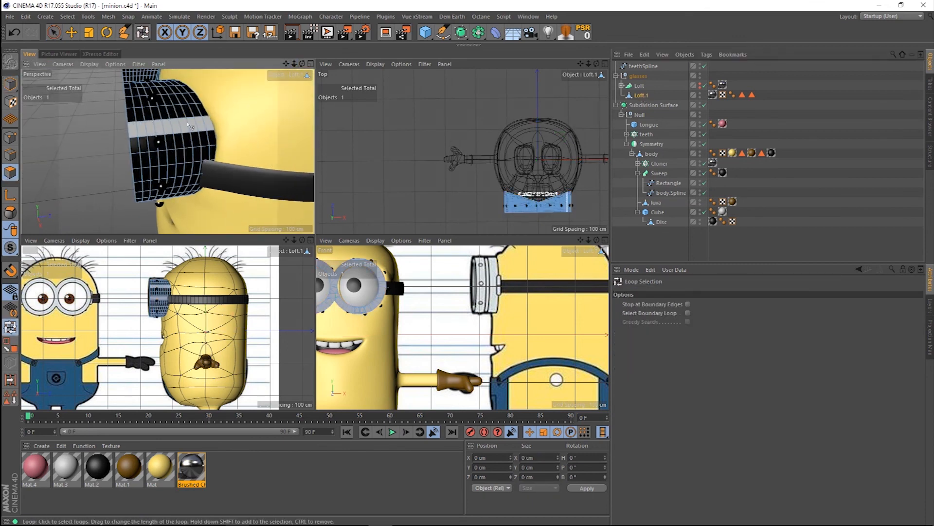
pyautogui.click(164, 127)
pyautogui.rightClick(101, 142)
pyautogui.click(117, 310)
pyautogui.moveTo(115, 146); pyautogui.dragTo(193, 181)
pyautogui.press('space')
pyautogui.click(86, 137)
# Frame the whole minion in an enlarged perspective view and render a preview of it.
pyautogui.scroll(-5, 86, 138)
pyautogui.moveTo(167, 151)
pyautogui.keyDown('alt'); pyautogui.mouseDown(button='right')
pyautogui.moveTo(121, 151)
pyautogui.moveTo(182, 151)
pyautogui.mouseUp(button='right'); pyautogui.keyUp('alt')
pyautogui.keyDown('alt'); pyautogui.moveTo(193, 181); pyautogui.dragTo(181, 141); pyautogui.keyUp('alt')
pyautogui.middleClick(167, 151)
pyautogui.keyDown('alt'); pyautogui.moveTo(167, 151); pyautogui.dragTo(167, 53, button='middle'); pyautogui.keyUp('alt')
pyautogui.keyDown('alt'); pyautogui.moveTo(168, 150); pyautogui.dragTo(121, 151, button='right'); pyautogui.keyUp('alt')
pyautogui.keyDown('alt'); pyautogui.moveTo(168, 150); pyautogui.dragTo(170, 176); pyautogui.keyUp('alt')
pyautogui.press('super+r')
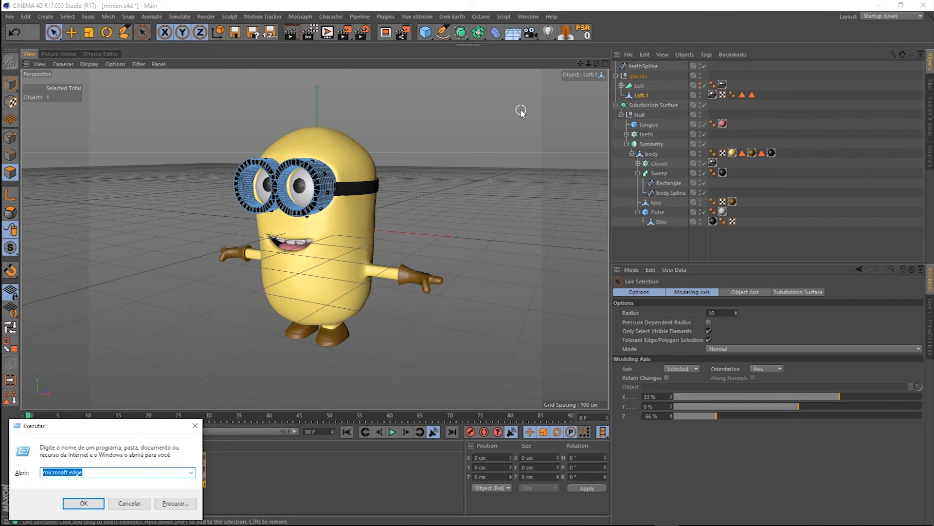
pyautogui.click(132, 503)
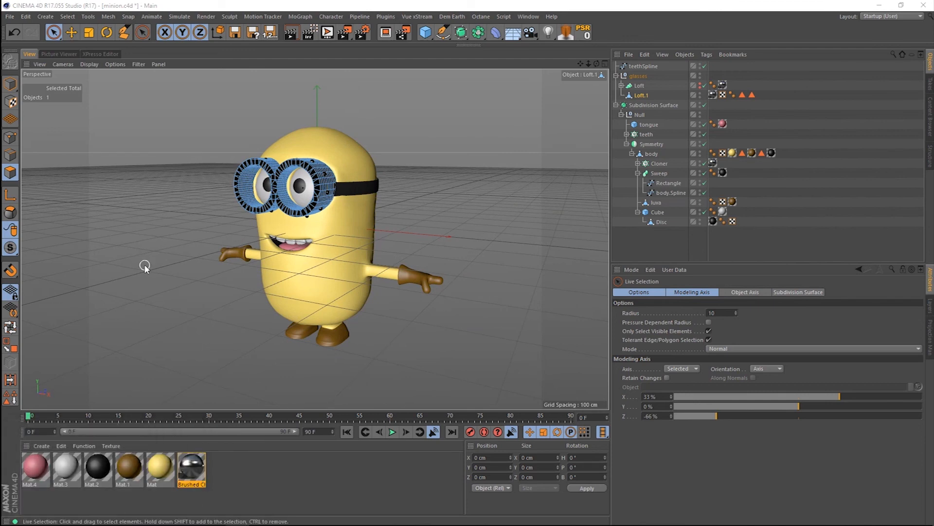
pyautogui.hotkey('ctrl', 'r')
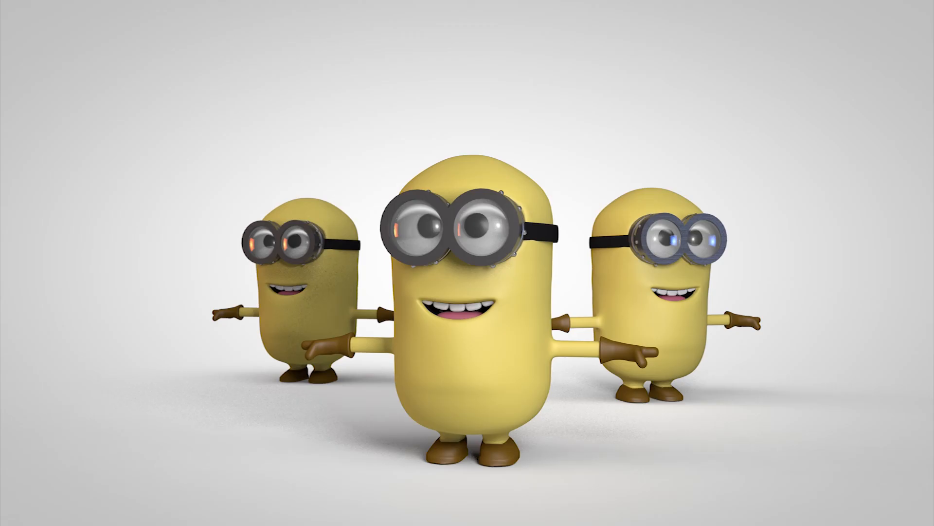